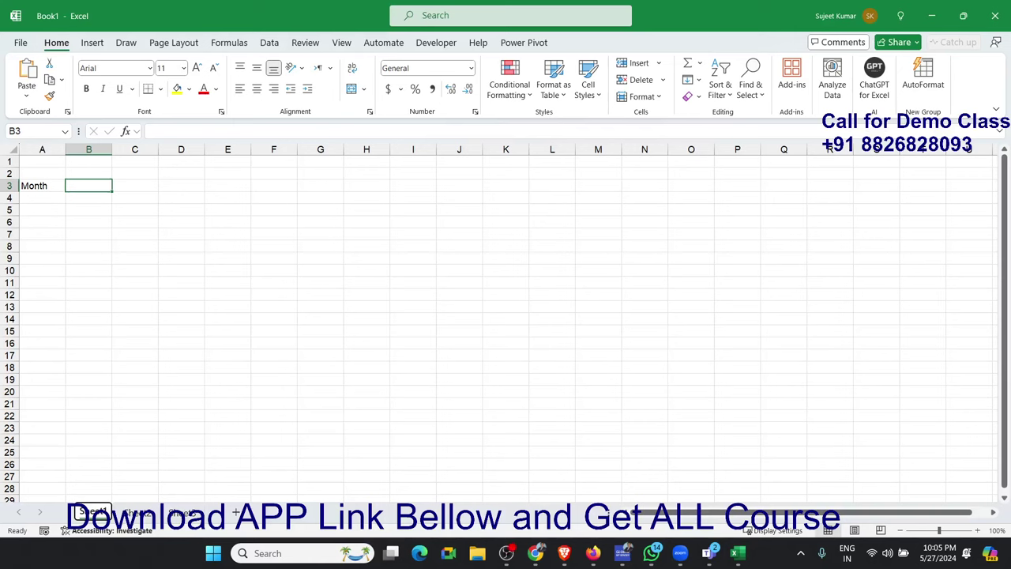
- Set B3's Data Validation to allow only entries from a List
{"action": "left_click_drag", "start_coordinate": [90, 197], "coordinate": [87, 191]}
{"action": "left_click", "coordinate": [87, 191]}
{"action": "left_click_drag", "start_coordinate": [49, 245], "coordinate": [866, 370]}
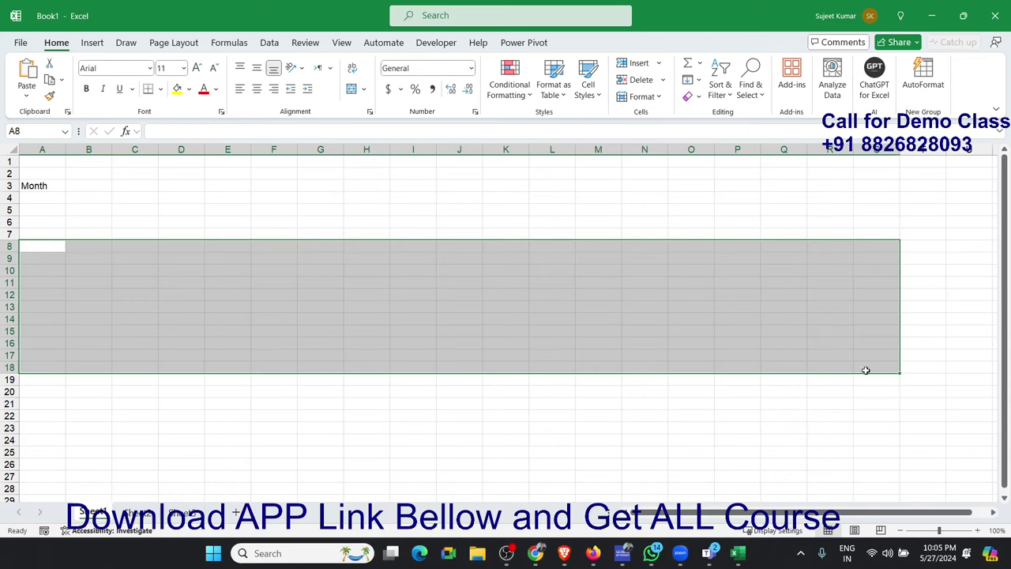
{"action": "left_click", "coordinate": [74, 187]}
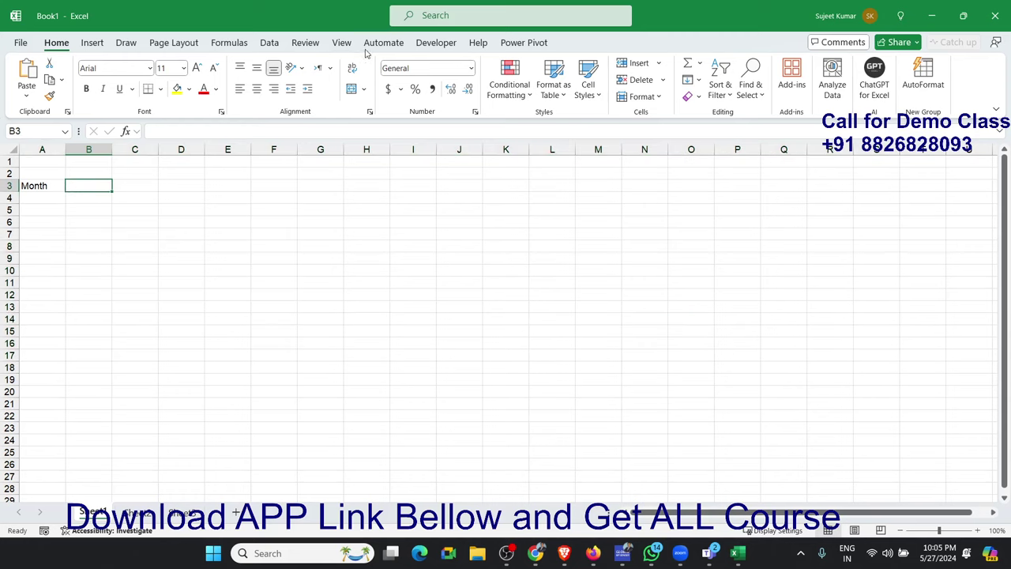
{"action": "left_click", "coordinate": [269, 43]}
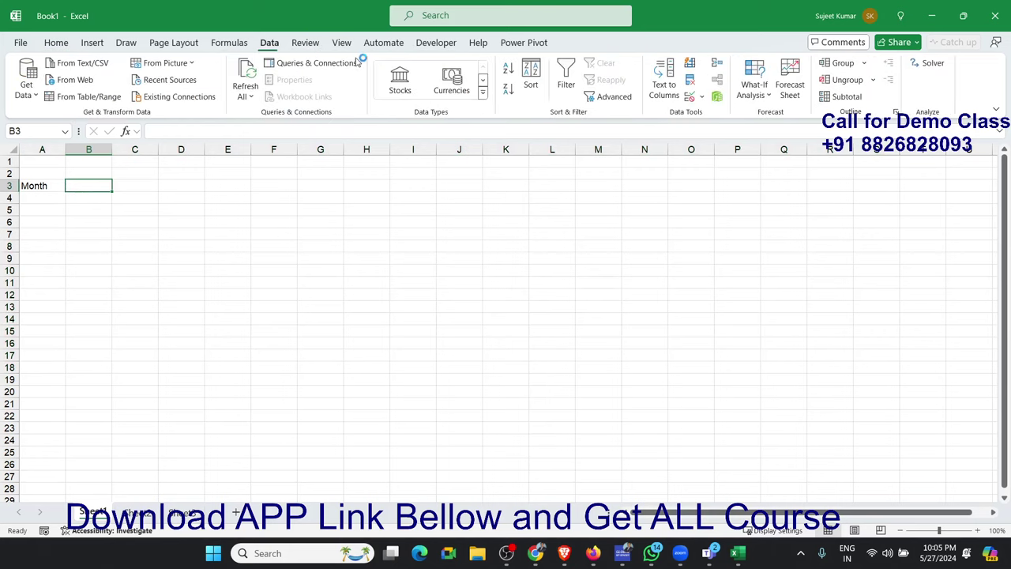
{"action": "left_click", "coordinate": [690, 96]}
{"action": "left_click", "coordinate": [449, 324]}
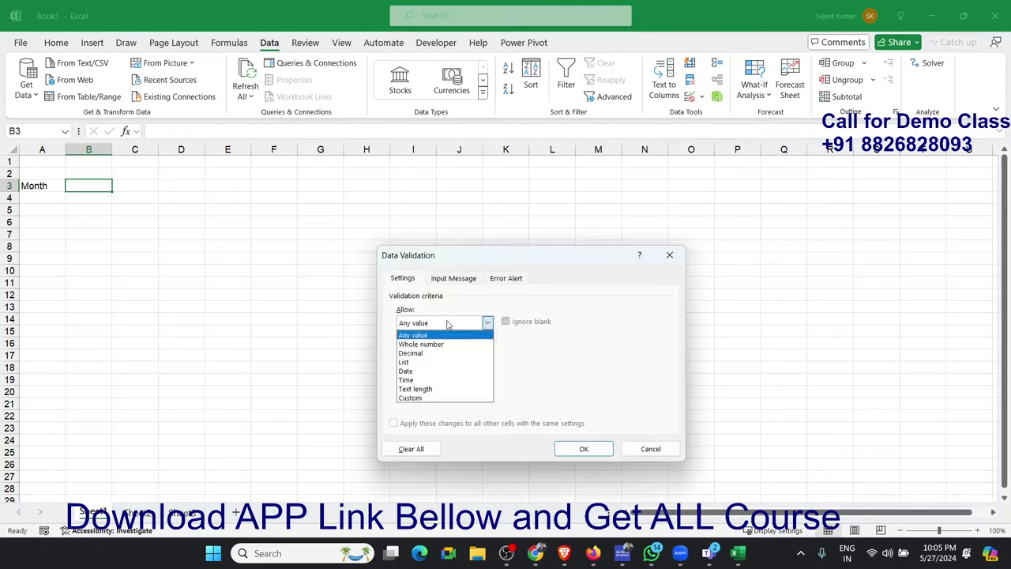
{"action": "left_click", "coordinate": [424, 370]}
{"action": "left_click", "coordinate": [443, 322]}
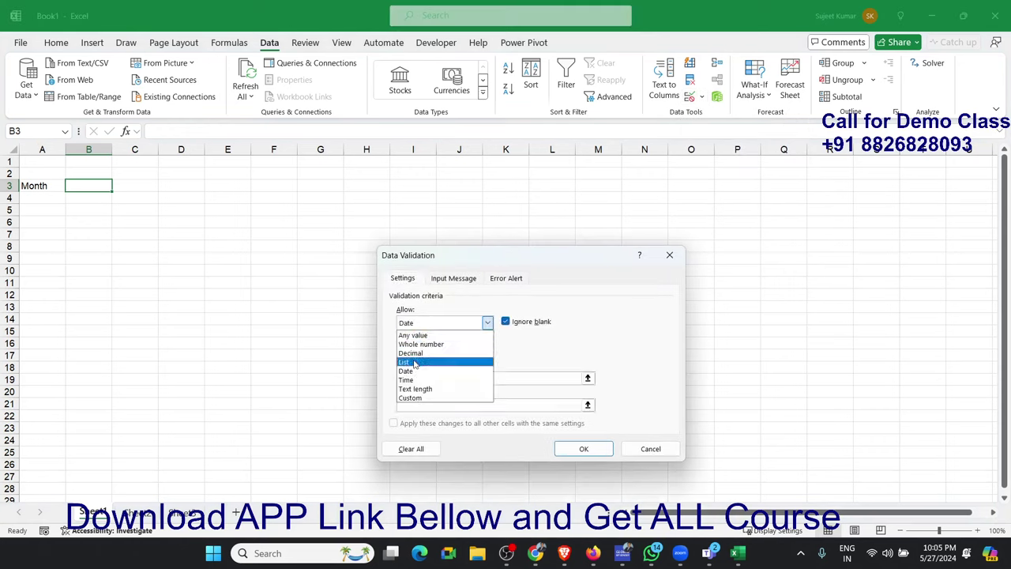
{"action": "left_click", "coordinate": [417, 360]}
- Enter the source JAN,FEB,…,DEC and pick JAN from B3's dropdown
{"action": "left_click", "coordinate": [416, 376]}
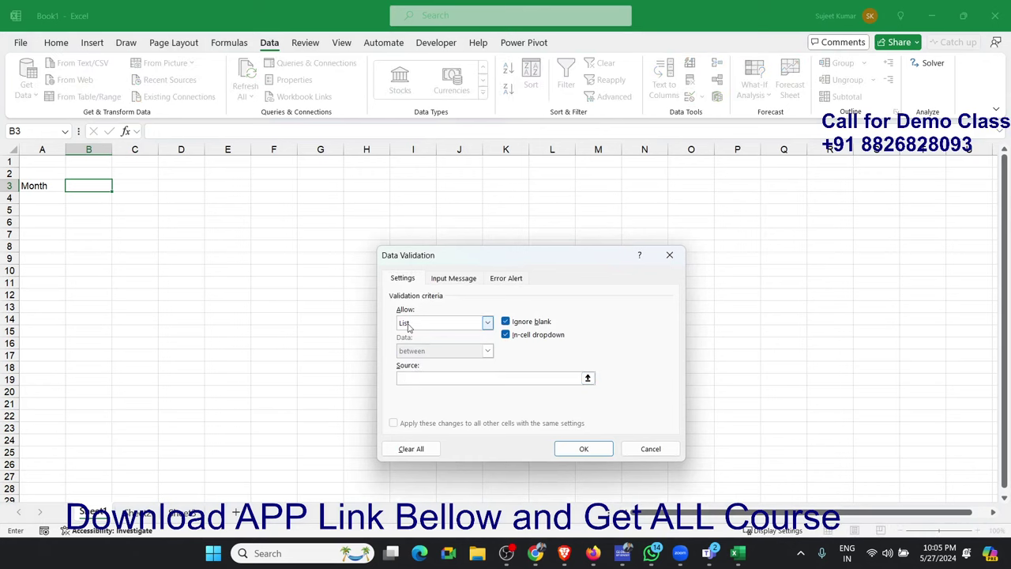
{"action": "type", "text": "JAN,"}
{"action": "type", "text": "F"}
{"action": "type", "text": "EB,"}
{"action": "type", "text": "MAR,"}
{"action": "type", "text": "APR,"}
{"action": "type", "text": "MAY"}
{"action": "type", "text": ",JU"}
{"action": "type", "text": "N,"}
{"action": "type", "text": "JU"}
{"action": "type", "text": "L,"}
{"action": "type", "text": "A"}
{"action": "type", "text": "U"}
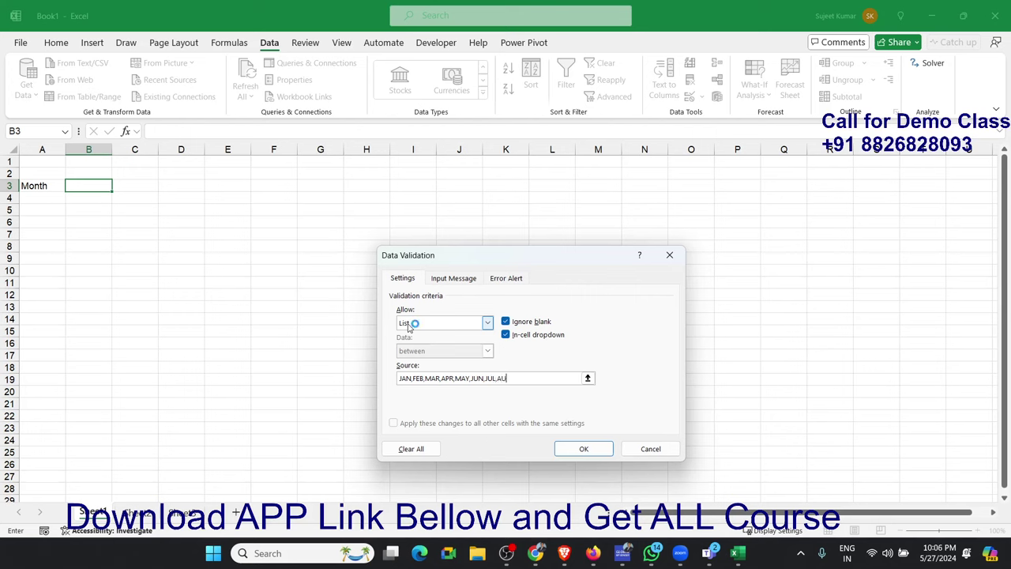
{"action": "type", "text": "G,SEP,"}
{"action": "type", "text": "OCT"}
{"action": "type", "text": ",NOV"}
{"action": "type", "text": ",DE"}
{"action": "type", "text": "C"}
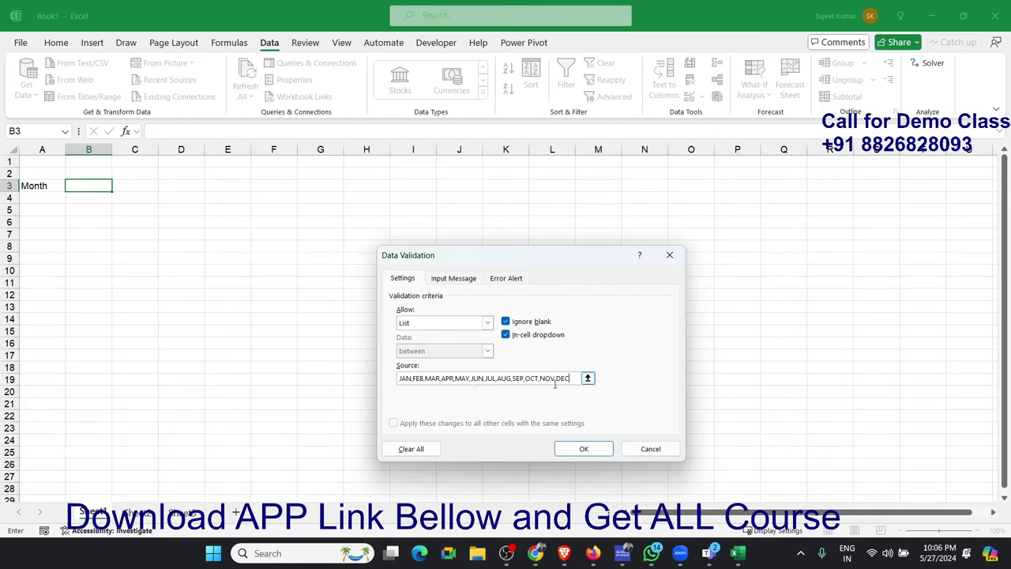
{"action": "left_click", "coordinate": [585, 444]}
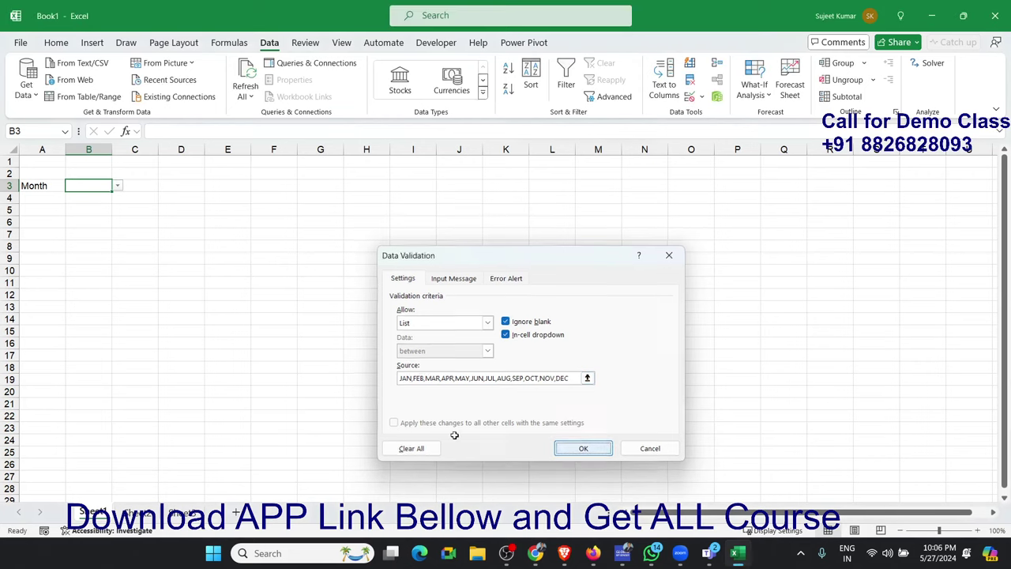
{"action": "left_click", "coordinate": [117, 186]}
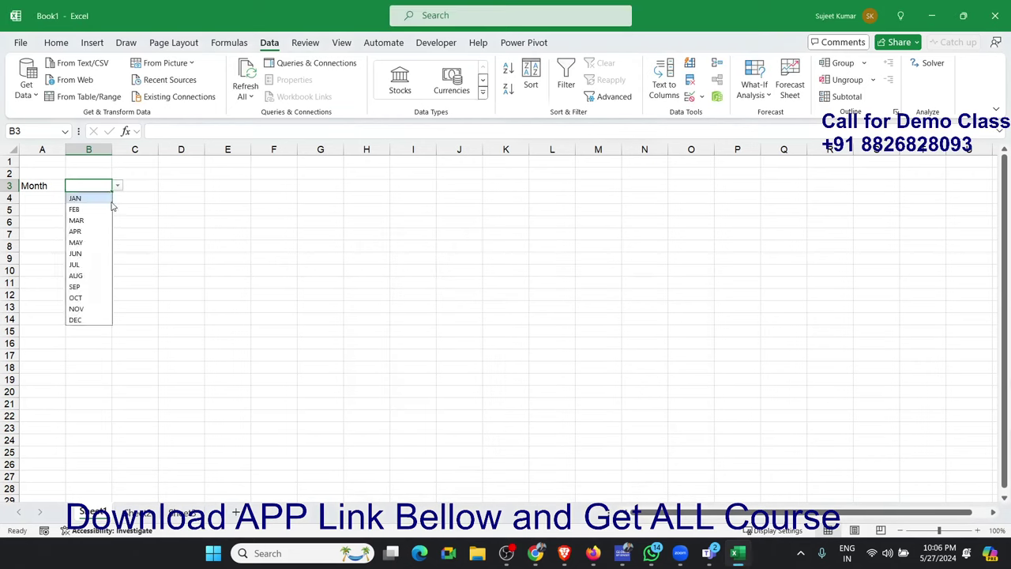
{"action": "left_click", "coordinate": [110, 200]}
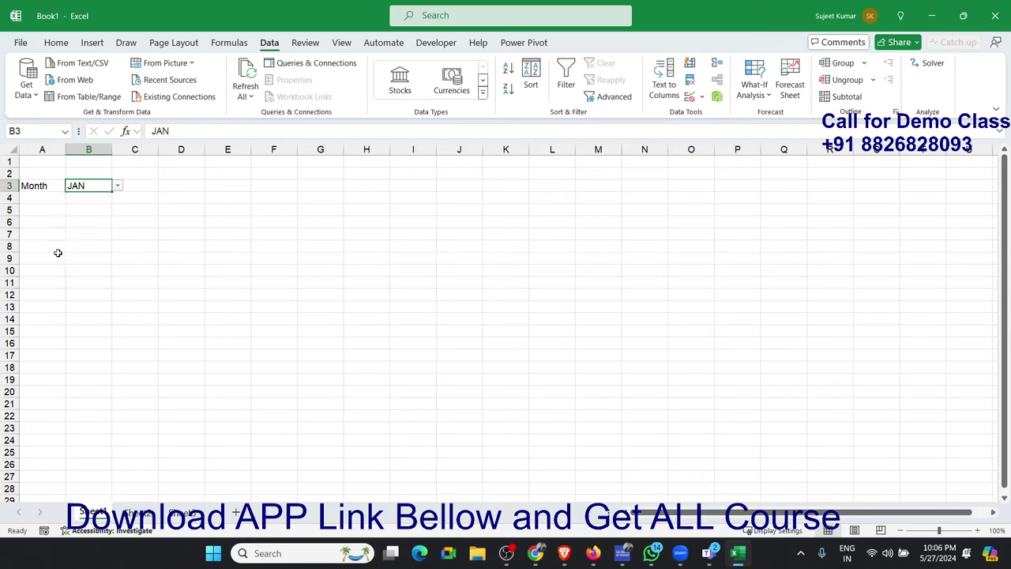
- Type the headers EID, Name and DOJ into A7:C7
{"action": "left_click", "coordinate": [46, 239]}
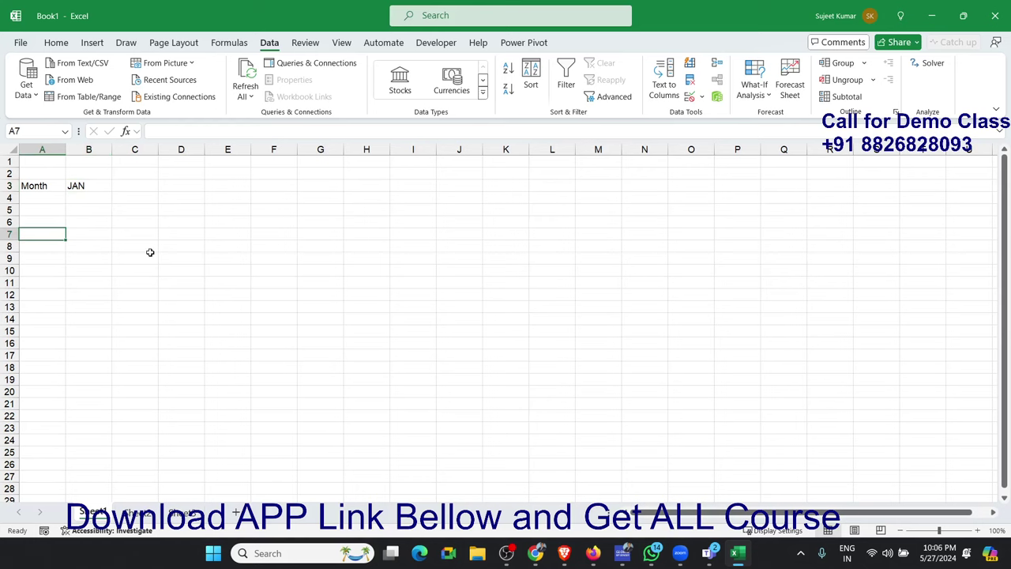
{"action": "type", "text": "EID"}
{"action": "key", "text": "Tab"}
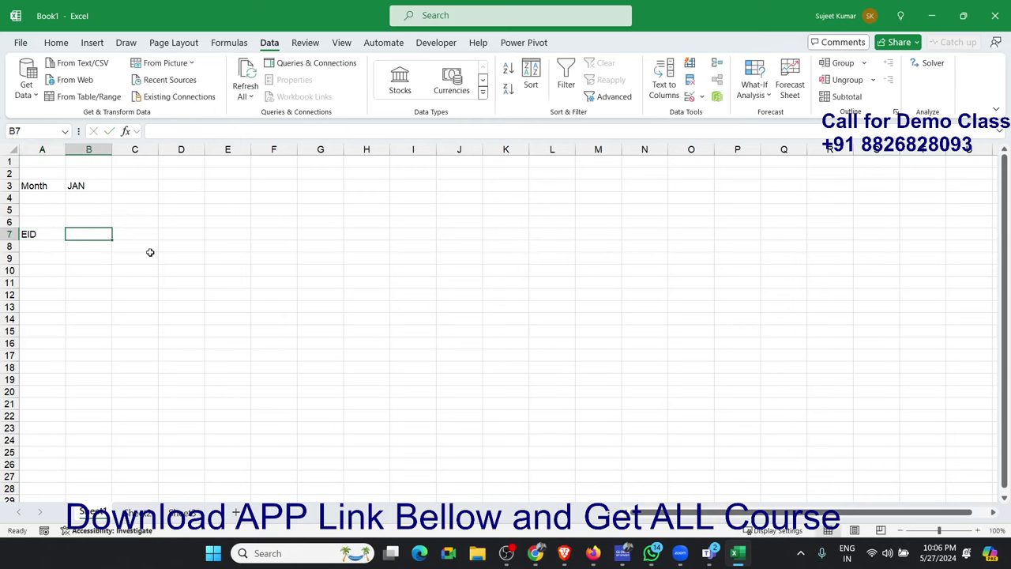
{"action": "type", "text": "NAme"}
{"action": "key", "text": "Tab"}
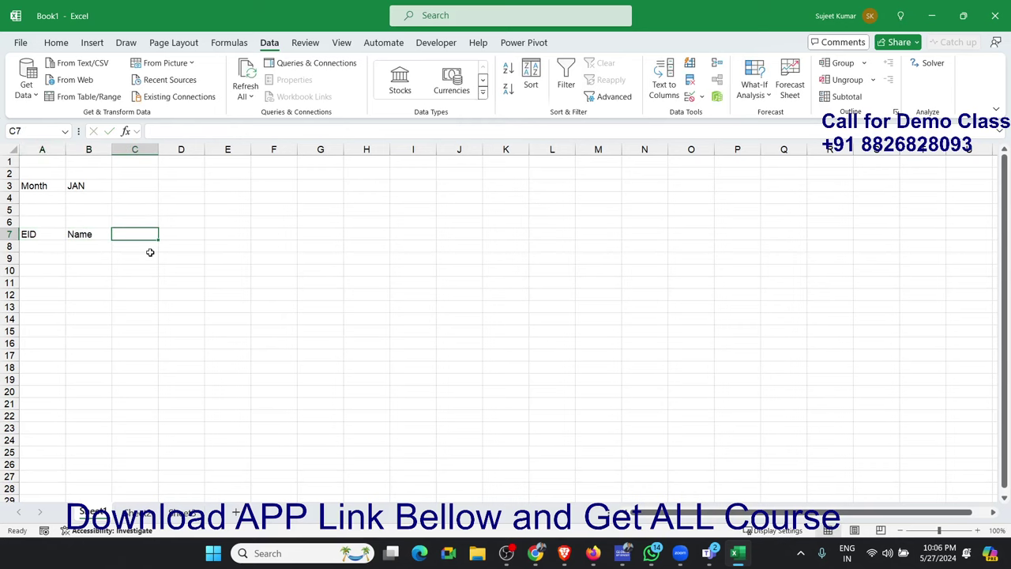
{"action": "type", "text": "DOJ"}
{"action": "key", "text": "Tab"}
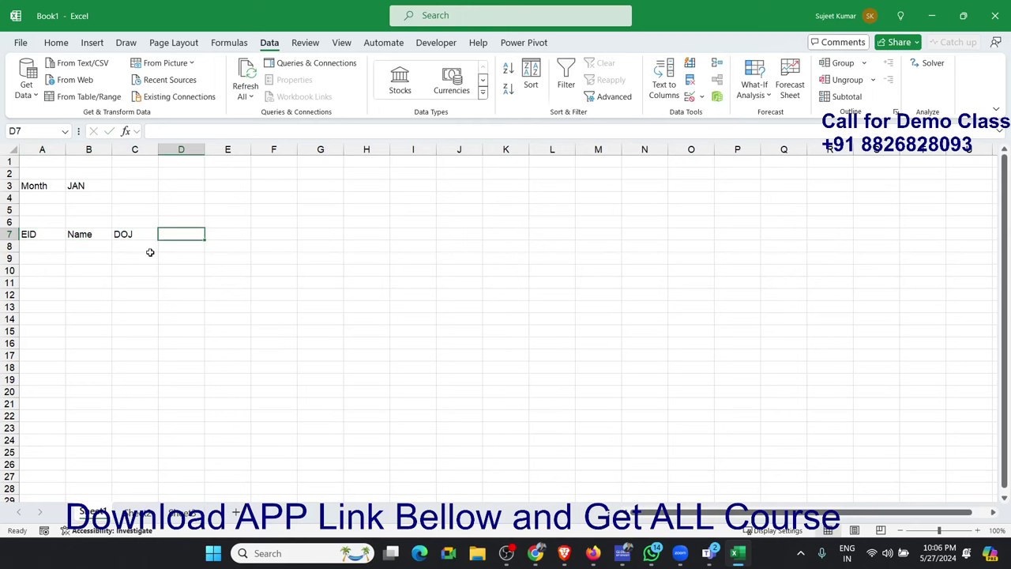
- Start a D7 formula joining "1-" with the month in B3
{"action": "type", "text": "=1"}
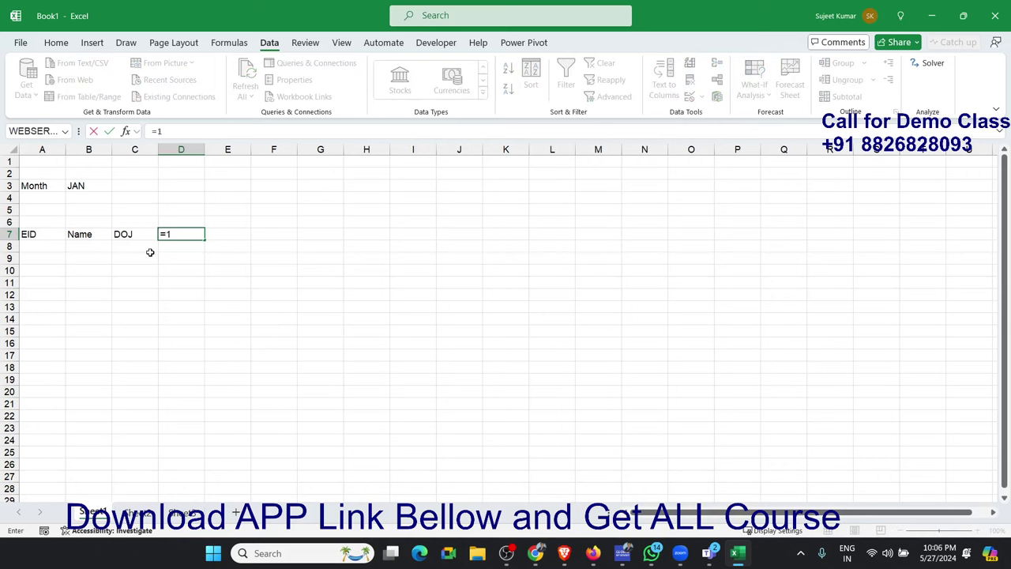
{"action": "key", "text": "BackSpace"}
{"action": "type", "text": "\""}
{"action": "type", "text": "&"}
{"action": "left_click", "coordinate": [83, 190]}
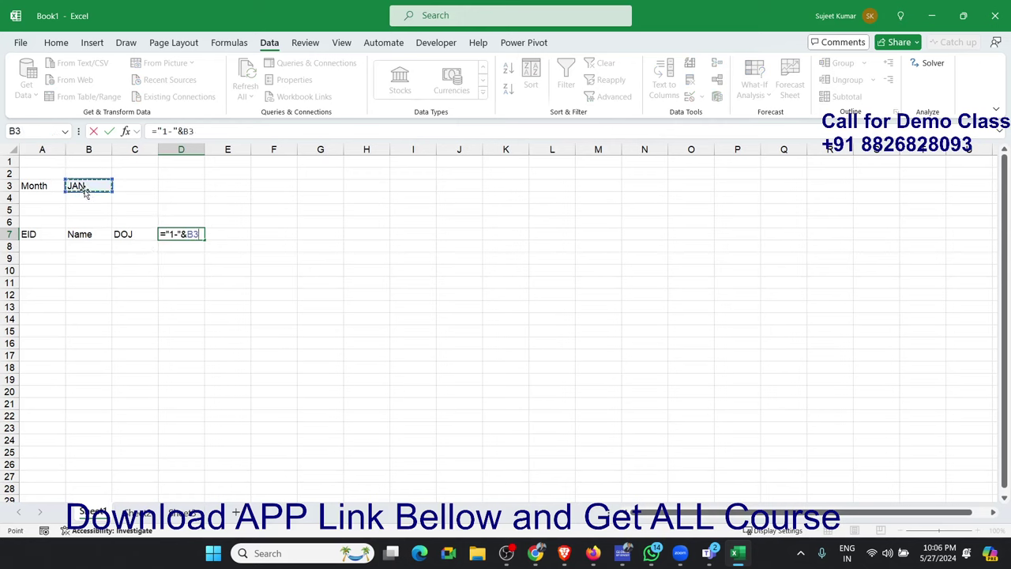
{"action": "key", "text": "Return"}
{"action": "key", "text": "Up"}
{"action": "key", "text": "Right"}
{"action": "key", "text": "Right"}
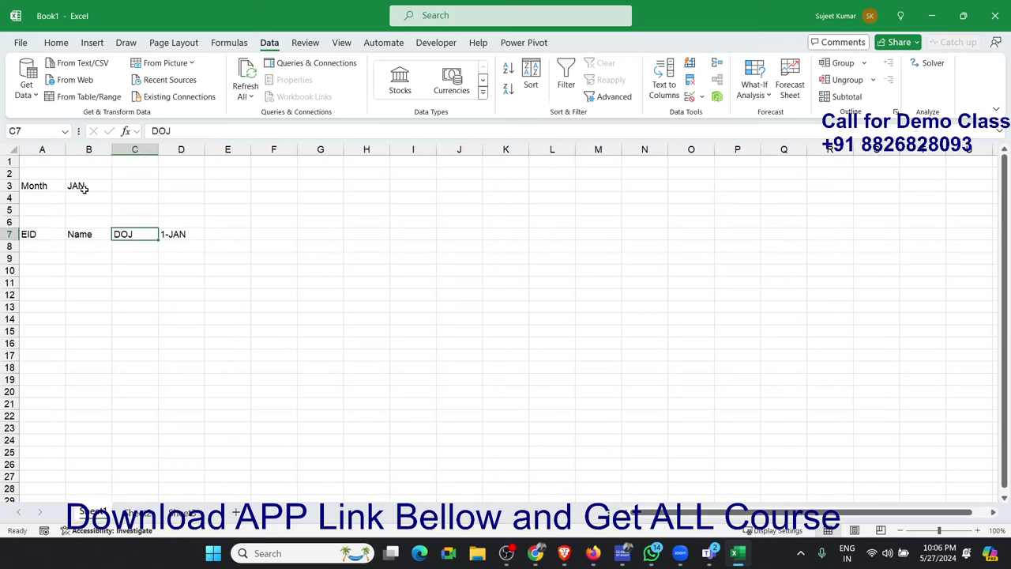
{"action": "key", "text": "Right"}
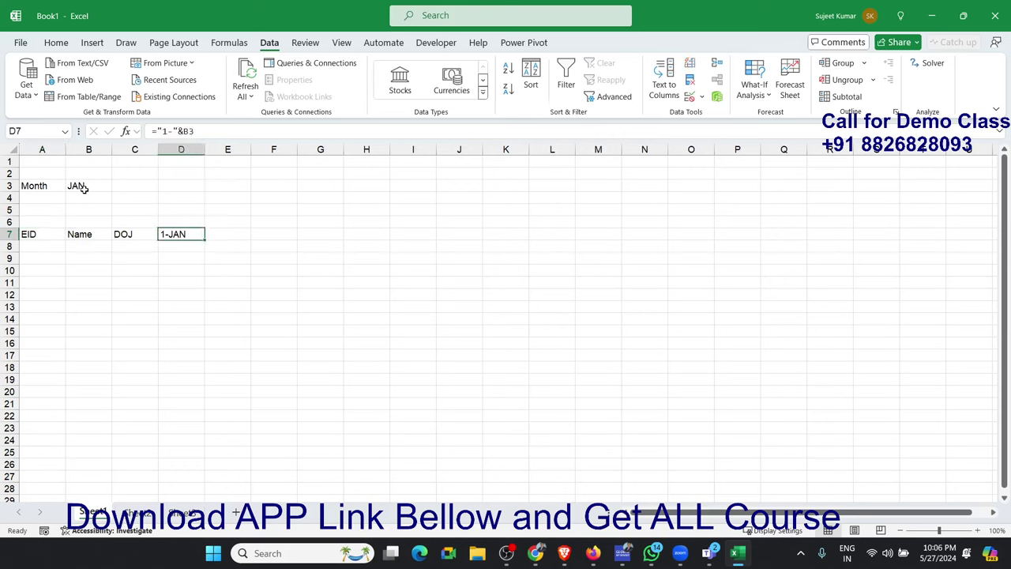
- Rebuild D7 as =("1-"&B3)+0 so it returns the date serial 45292
{"action": "key", "text": "F2"}
{"action": "key", "text": "BackSpace"}
{"action": "key", "text": "BackSpace"}
{"action": "key", "text": "BackSpace"}
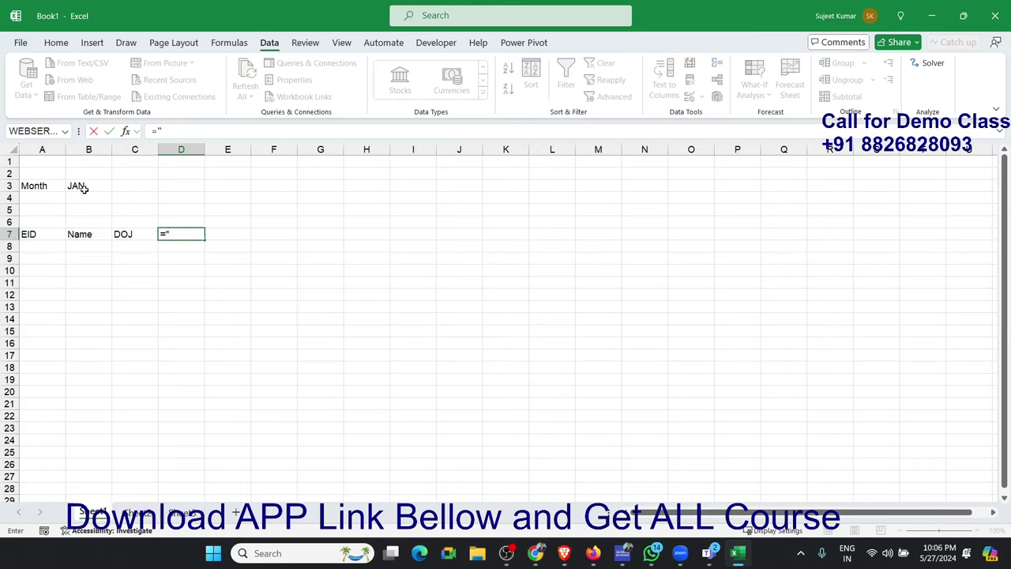
{"action": "type", "text": "1-\""}
{"action": "type", "text": "&"}
{"action": "left_click", "coordinate": [84, 189]}
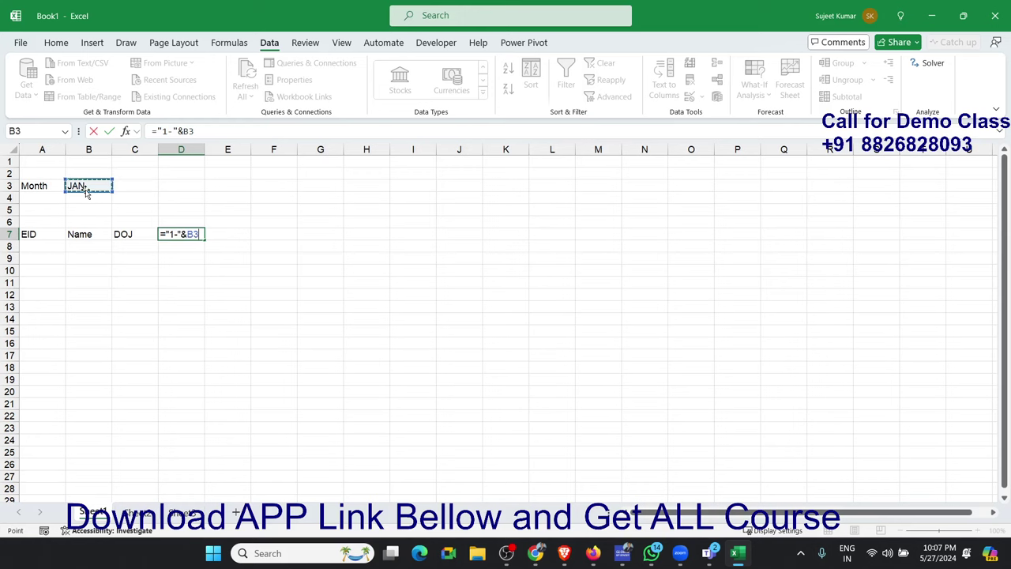
{"action": "key", "text": "Return"}
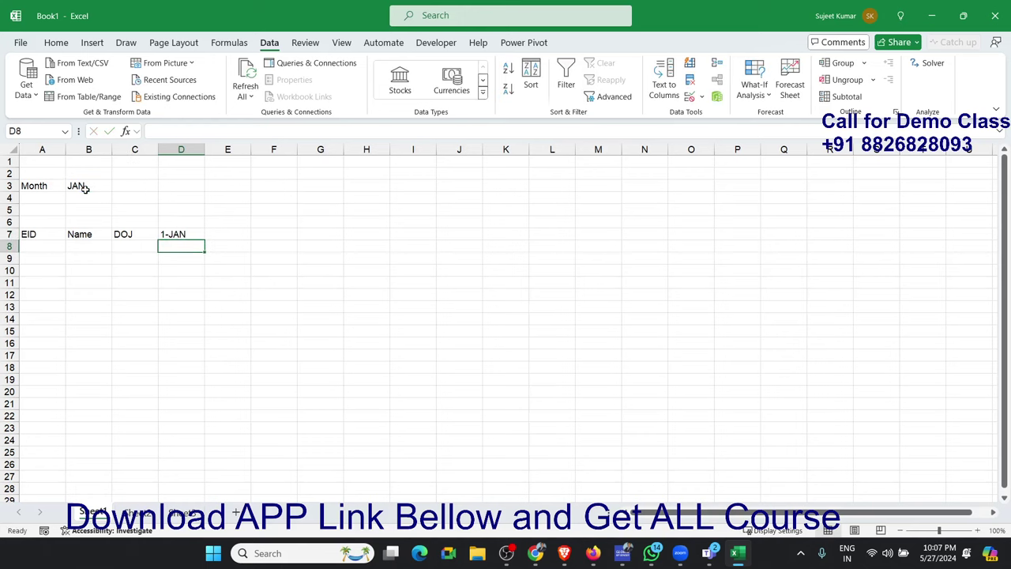
{"action": "key", "text": "Up"}
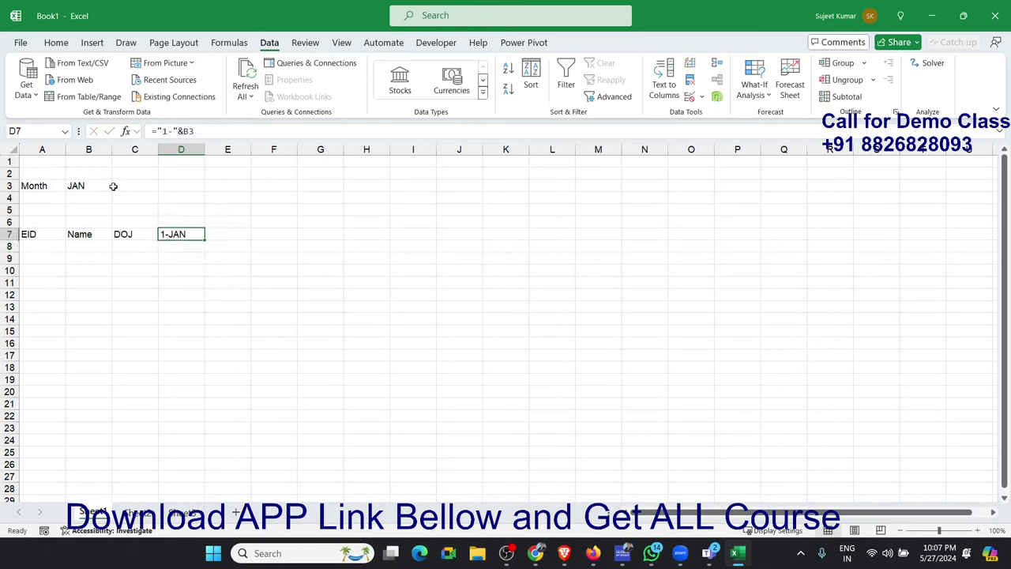
{"action": "left_click", "coordinate": [160, 130]}
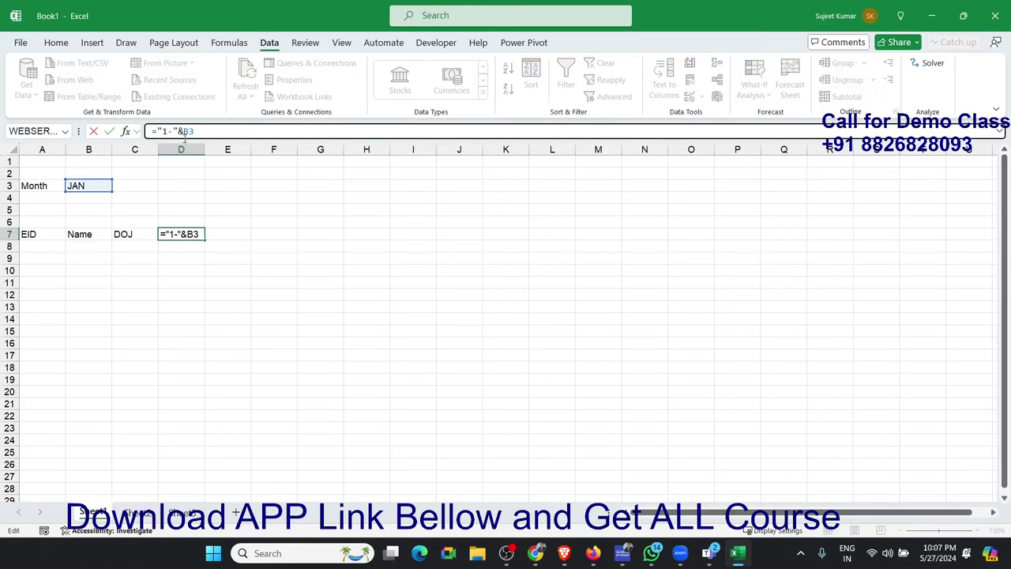
{"action": "type", "text": "("}
{"action": "left_click", "coordinate": [221, 132]}
{"action": "type", "text": ")"}
{"action": "type", "text": "+0"}
{"action": "key", "text": "Return"}
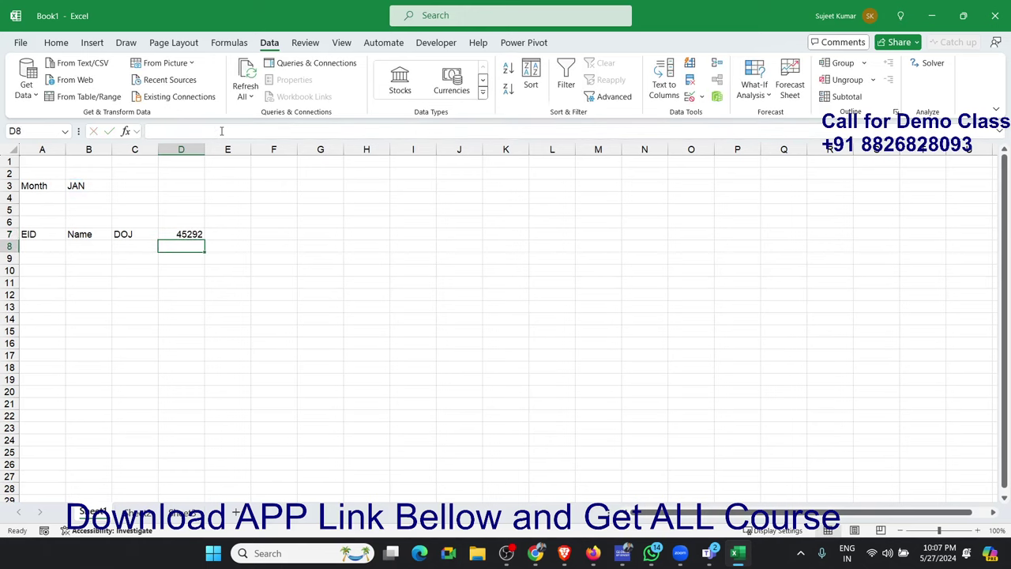
- Test converting the text '2541 in B13 with =B13+0 in C13
{"action": "left_click", "coordinate": [67, 308]}
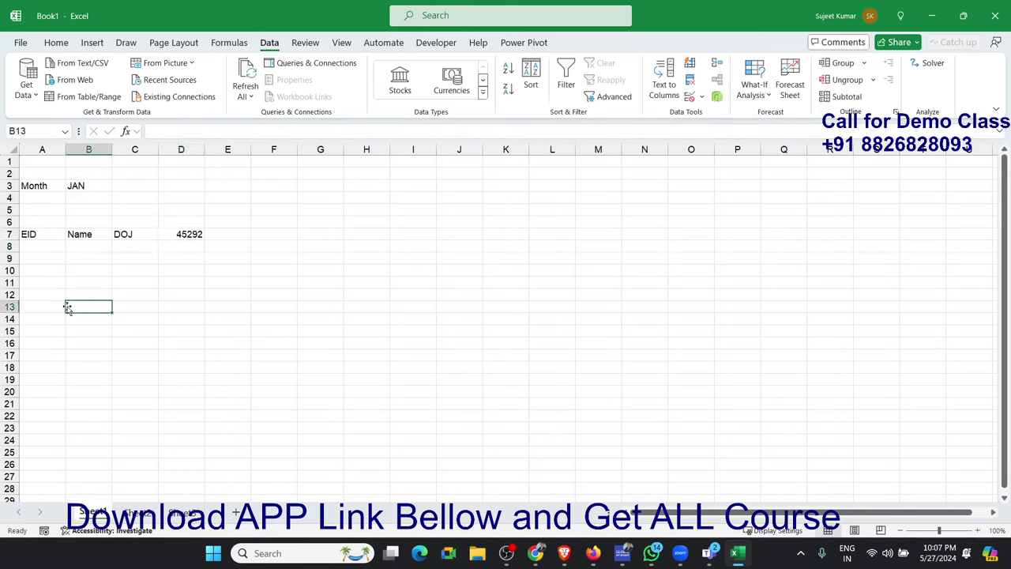
{"action": "type", "text": "'"}
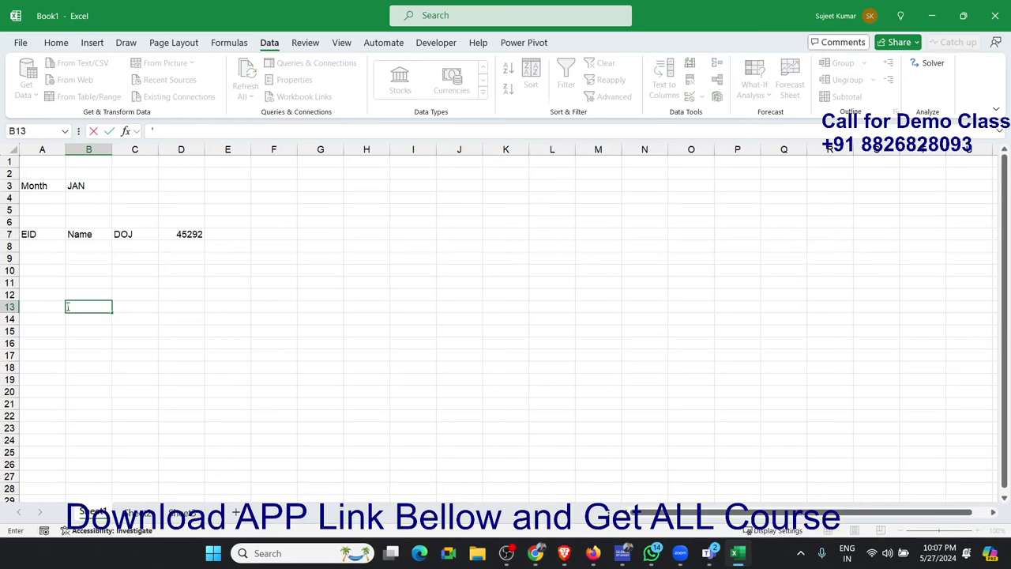
{"action": "type", "text": "2541"}
{"action": "key", "text": "Tab"}
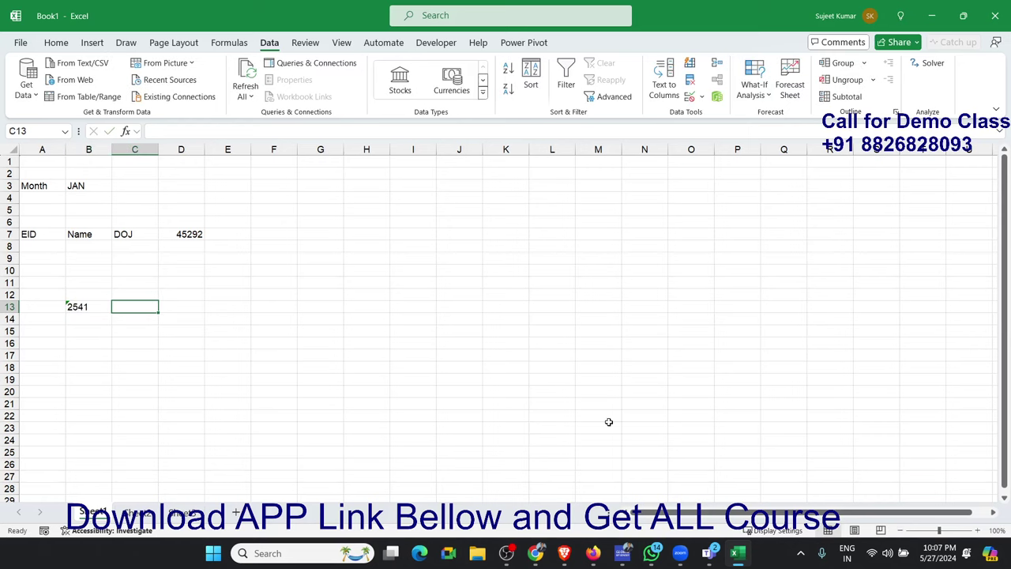
{"action": "type", "text": "="}
{"action": "key", "text": "Left"}
{"action": "type", "text": "+0"}
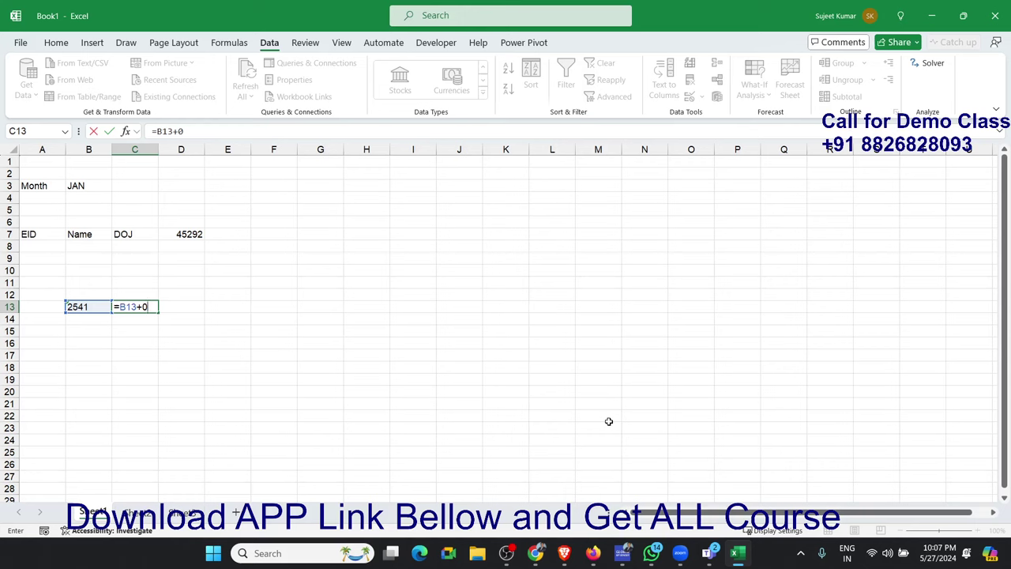
{"action": "key", "text": "Return"}
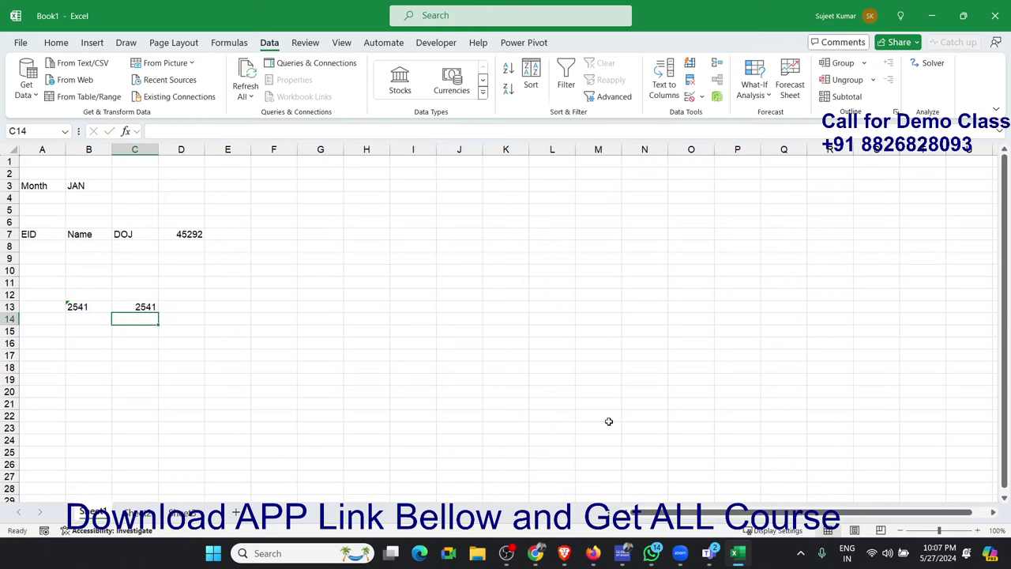
- Clear the row 13 test values and format D7 as a short date, 1-Jan-24
{"action": "key", "text": "Up"}
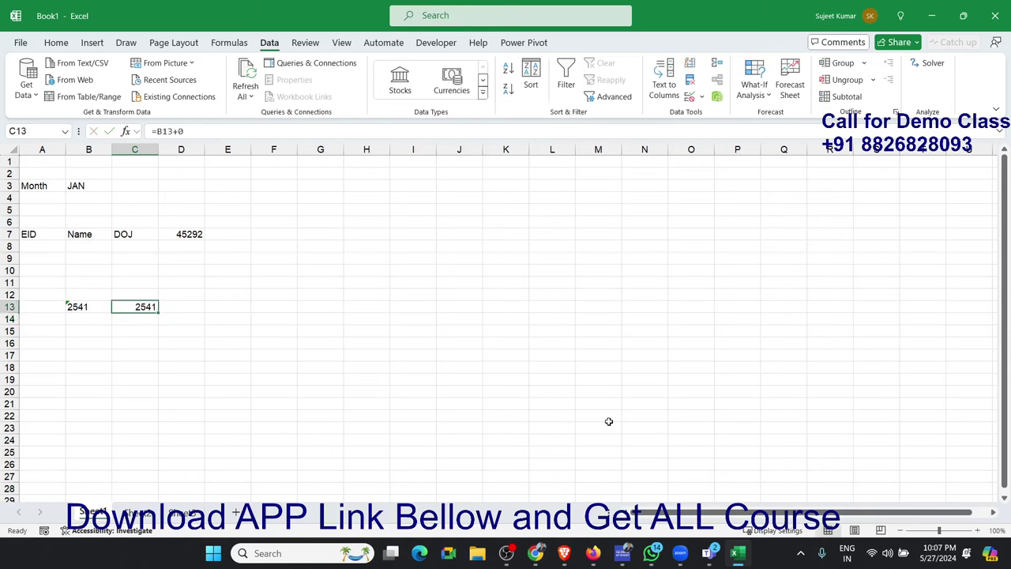
{"action": "key", "text": "shift+Left"}
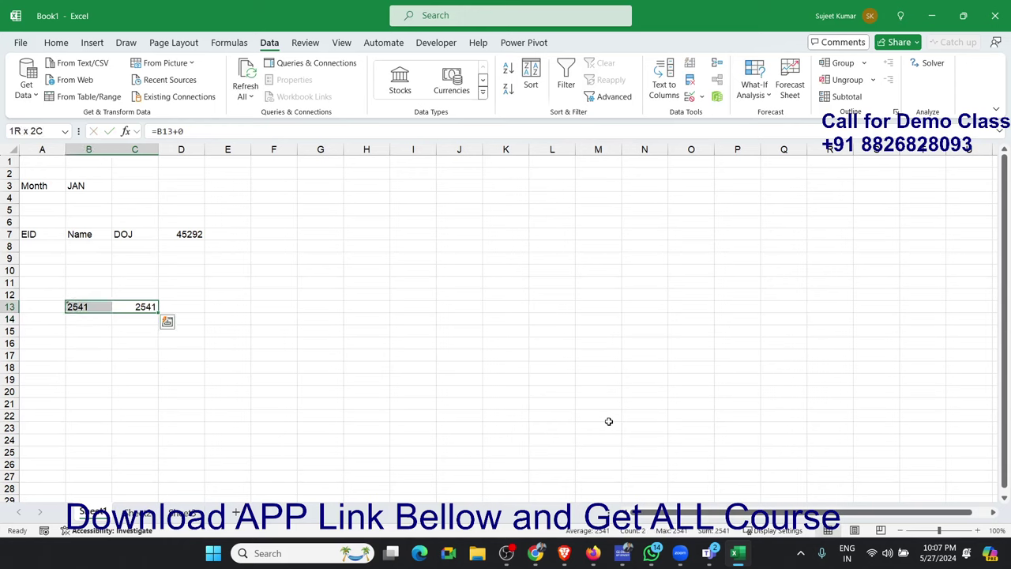
{"action": "key", "text": "Delete"}
{"action": "key", "text": "Up"}
{"action": "key", "text": "Up"}
{"action": "key", "text": "Up"}
{"action": "key", "text": "Up"}
{"action": "key", "text": "Up"}
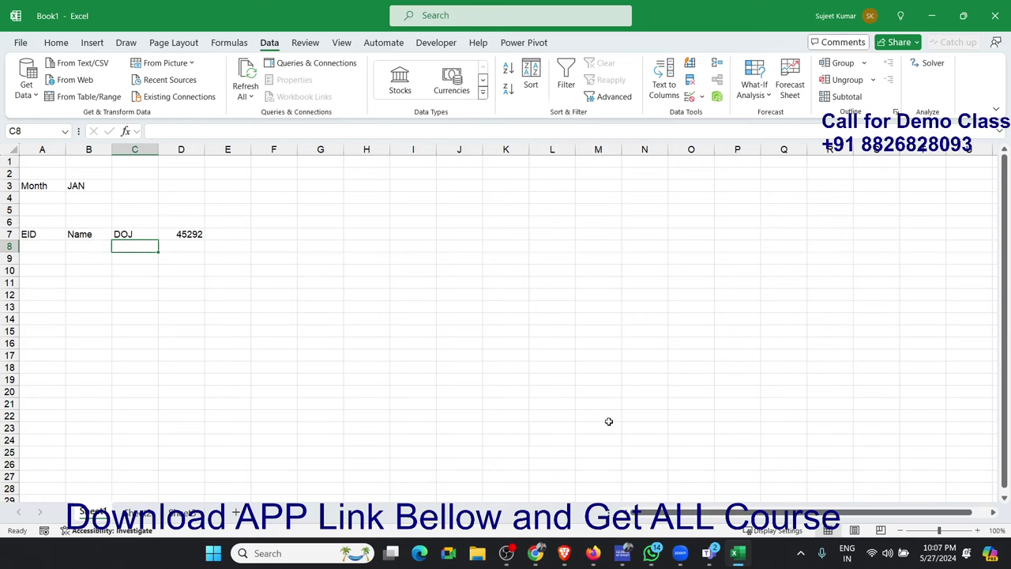
{"action": "key", "text": "Up"}
{"action": "key", "text": "Right"}
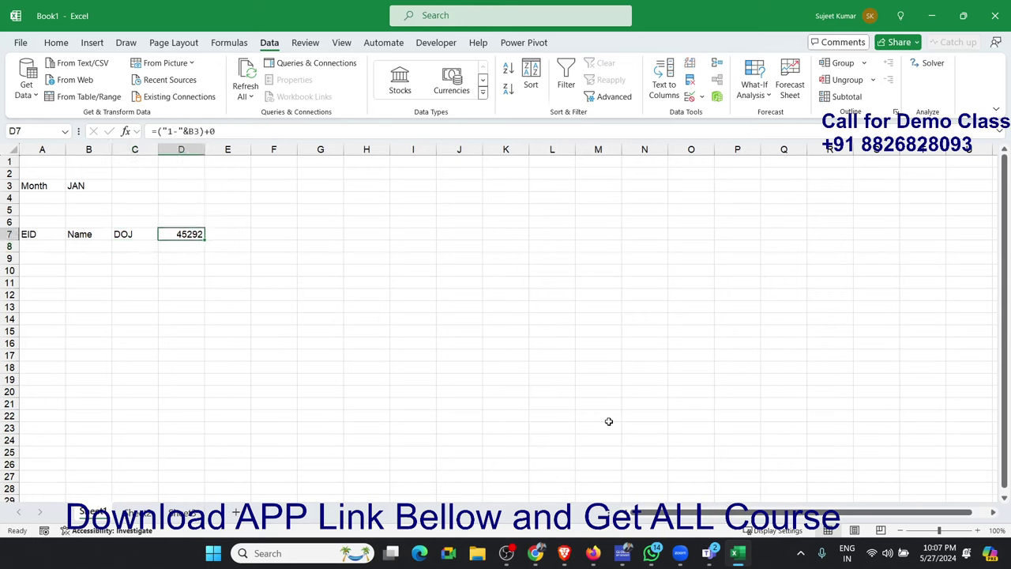
{"action": "key", "text": "ctrl+shift+3"}
- Enter =D7+1 in E7 and fill it right along row 7
{"action": "key", "text": "Right"}
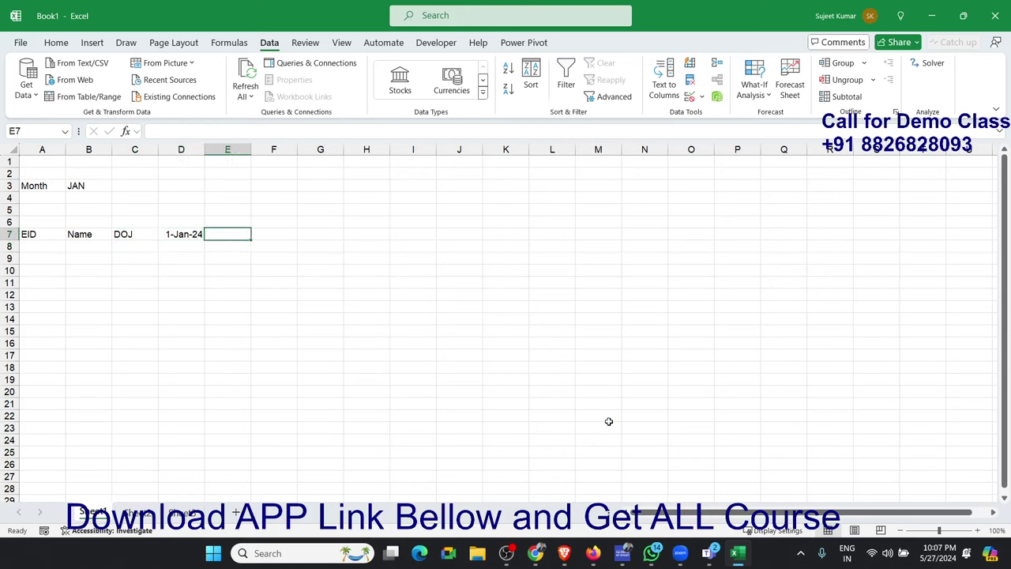
{"action": "type", "text": "="}
{"action": "key", "text": "Left"}
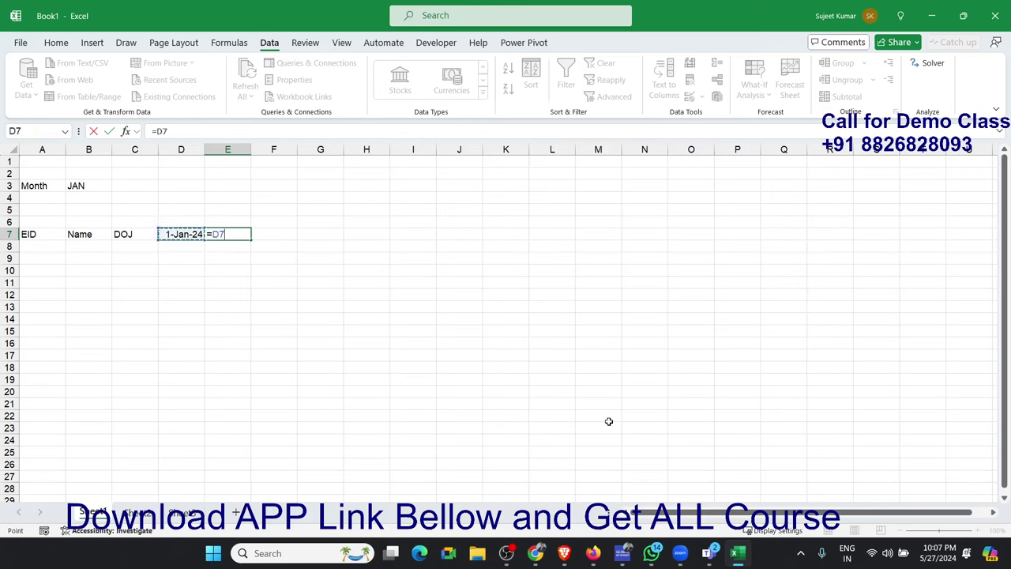
{"action": "type", "text": "+1"}
{"action": "key", "text": "Return"}
{"action": "key", "text": "Up"}
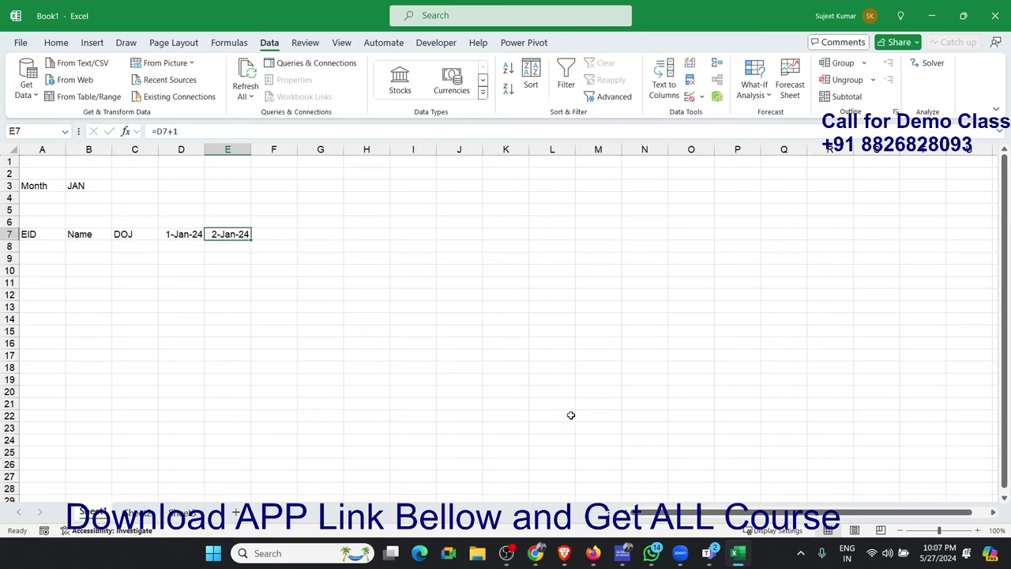
{"action": "left_click_drag", "start_coordinate": [249, 247], "coordinate": [944, 237]}
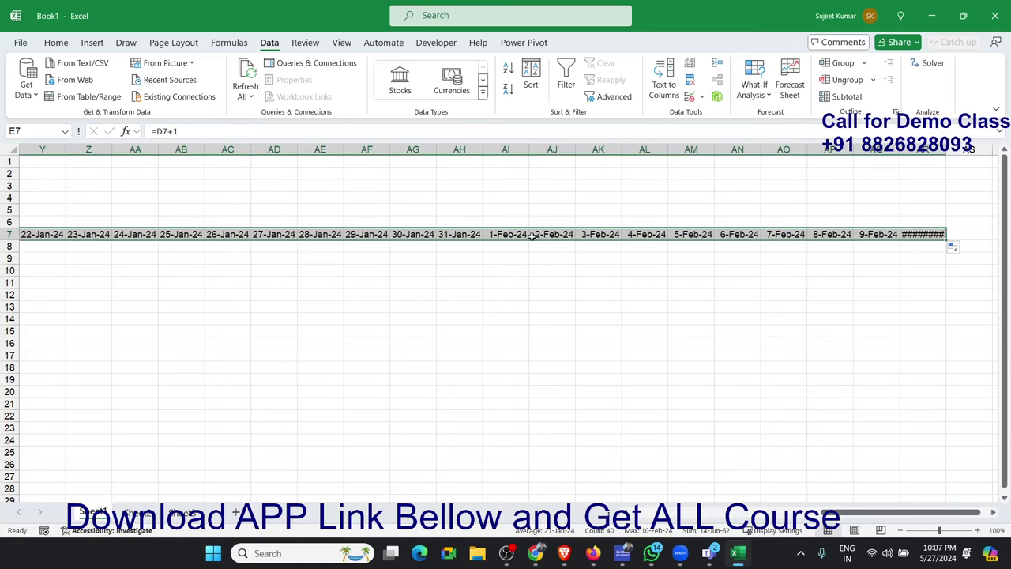
- Delete the February dates beyond 31-Jan-24 from row 7
{"action": "left_click", "coordinate": [459, 235]}
{"action": "left_click", "coordinate": [512, 234]}
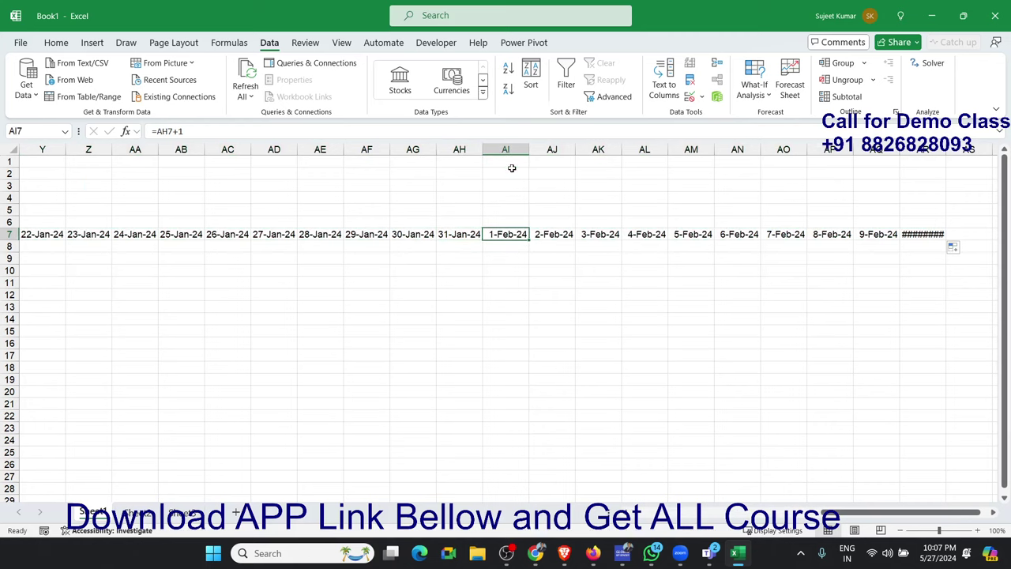
{"action": "left_click_drag", "start_coordinate": [507, 149], "coordinate": [968, 217]}
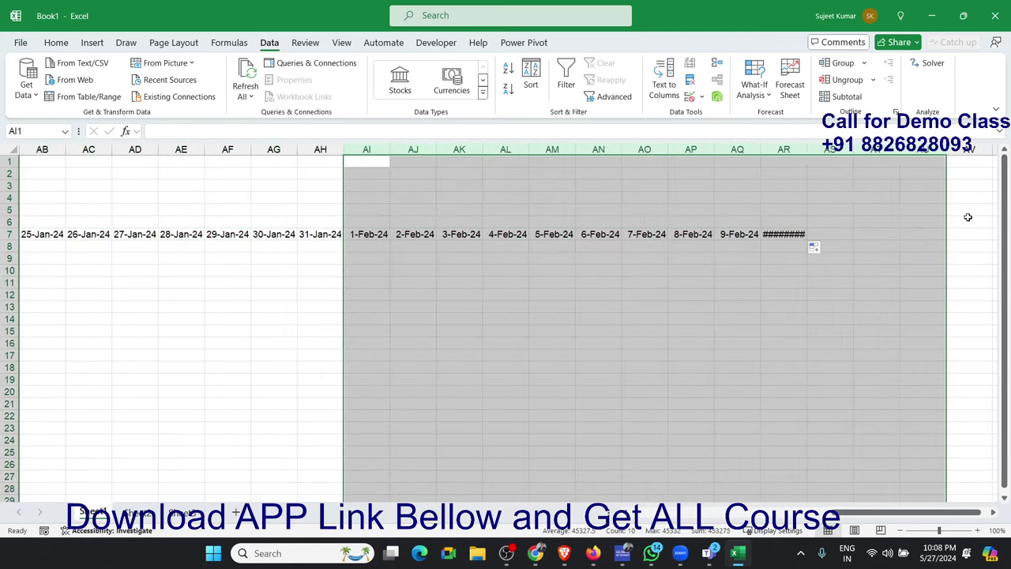
{"action": "key", "text": "Delete"}
{"action": "key", "text": "Left"}
{"action": "key", "text": "Down"}
{"action": "key", "text": "Down"}
{"action": "key", "text": "Down"}
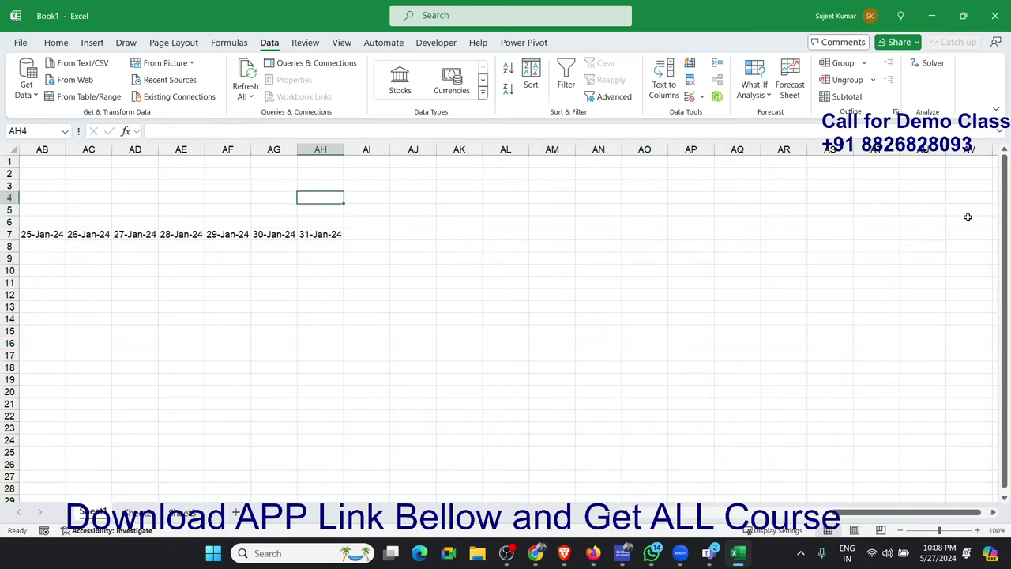
{"action": "key", "text": "Down"}
{"action": "key", "text": "Down"}
{"action": "key", "text": "Down"}
- Check the late January headers to confirm row 7 ends at 31-Jan-24
{"action": "key", "text": "Left"}
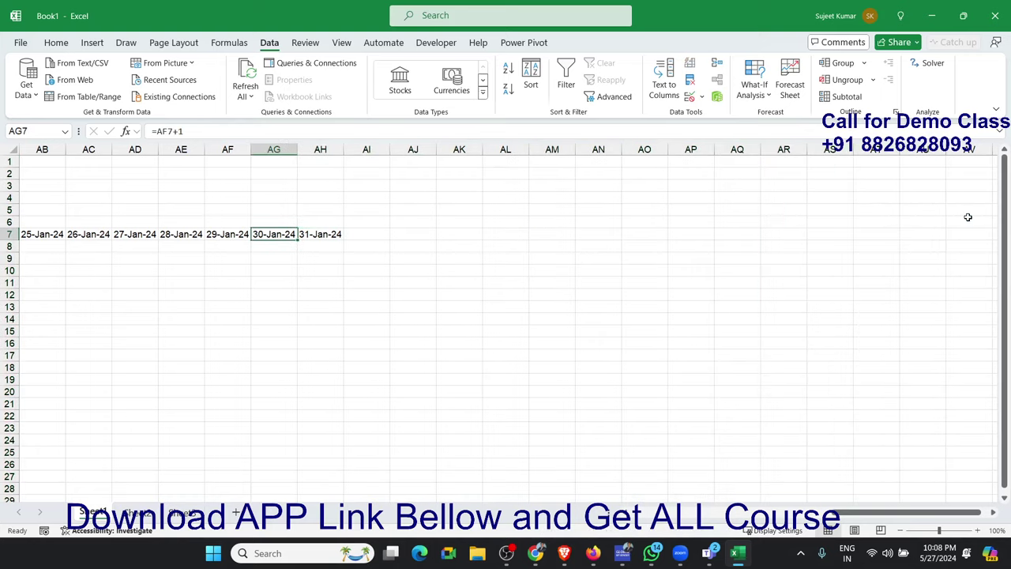
{"action": "key", "text": "Left"}
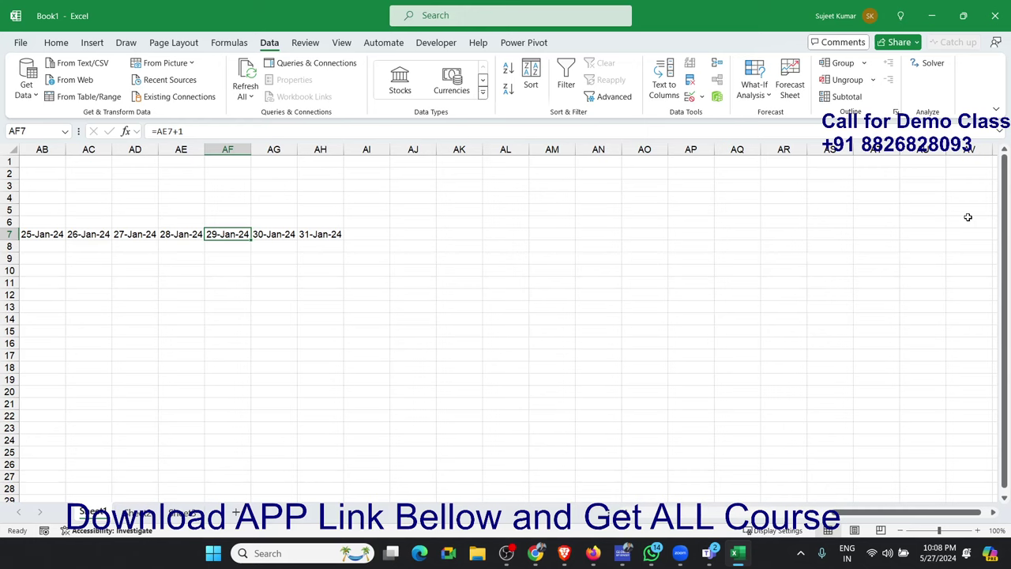
{"action": "key", "text": "Left"}
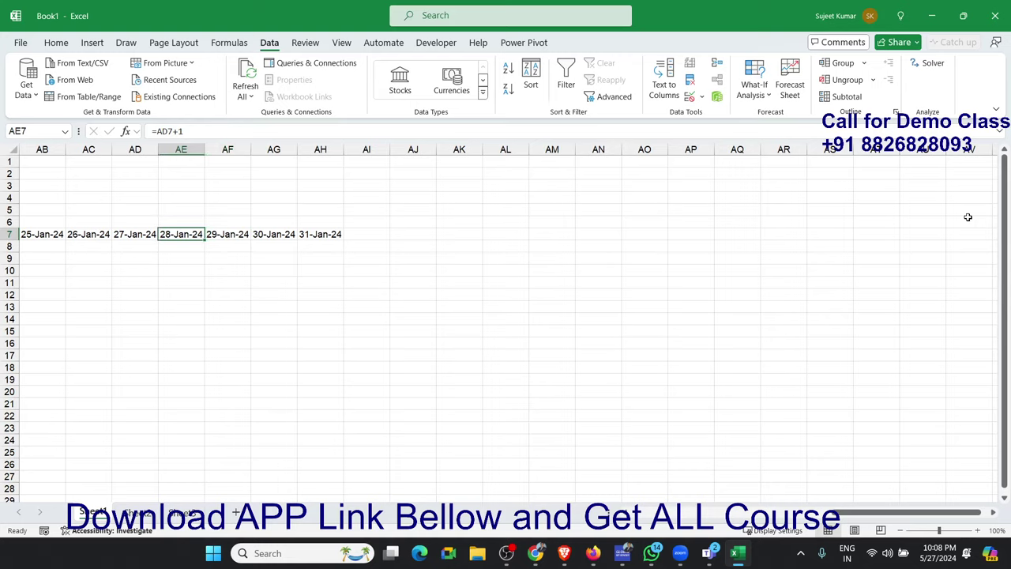
{"action": "key", "text": "ctrl+shift+Left"}
{"action": "key", "text": "shift+Right"}
{"action": "key", "text": "shift+Right"}
{"action": "key", "text": "shift+Right"}
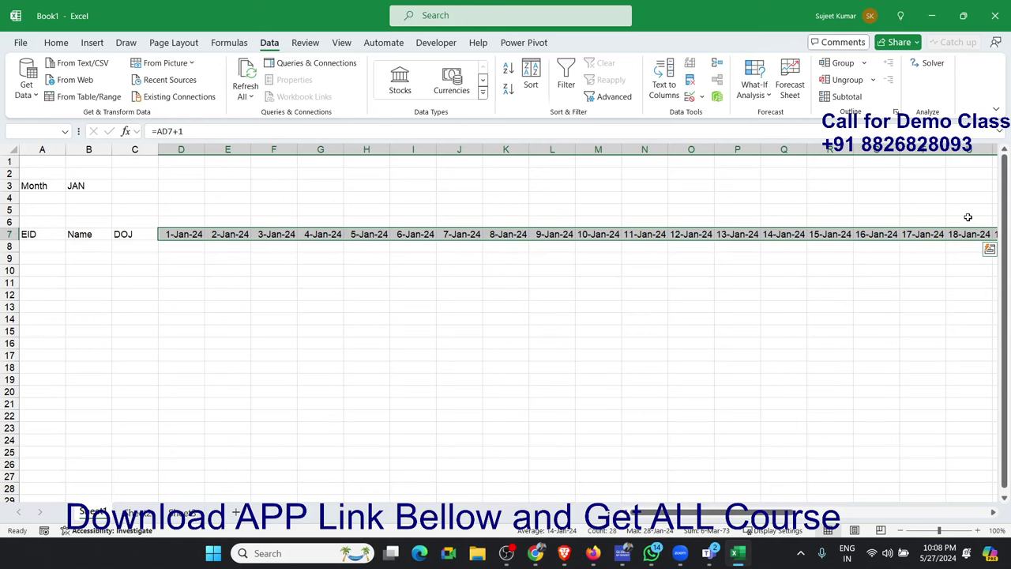
{"action": "key", "text": "Right"}
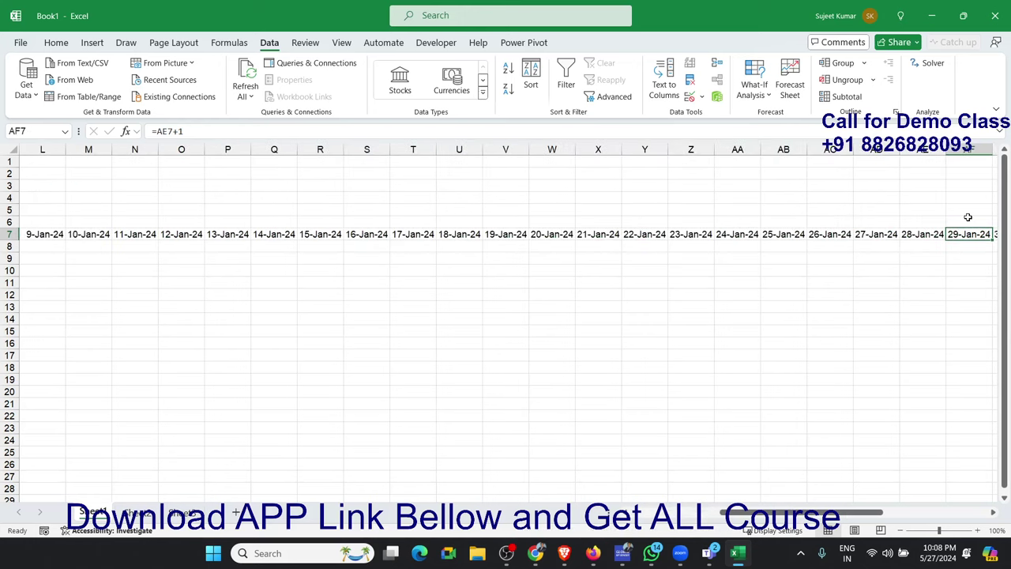
{"action": "key", "text": "Right"}
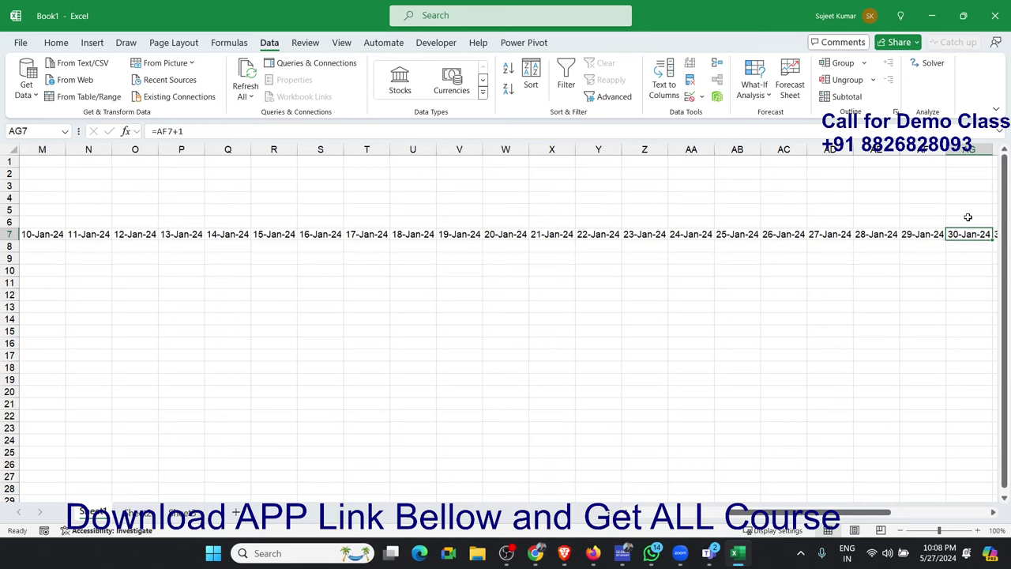
{"action": "key", "text": "Right"}
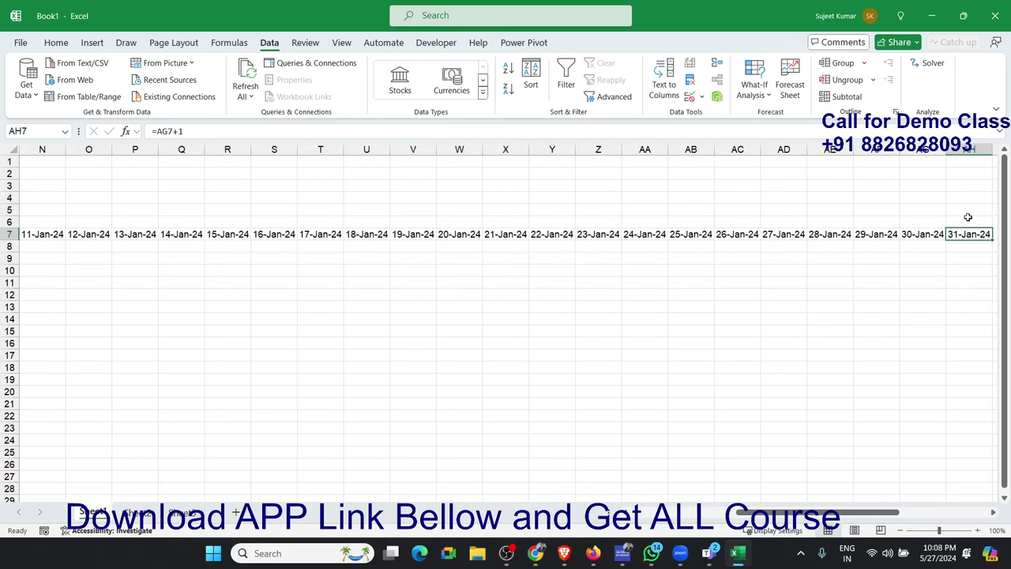
{"action": "key", "text": "Left"}
{"action": "key", "text": "Left"}
{"action": "key", "text": "Left"}
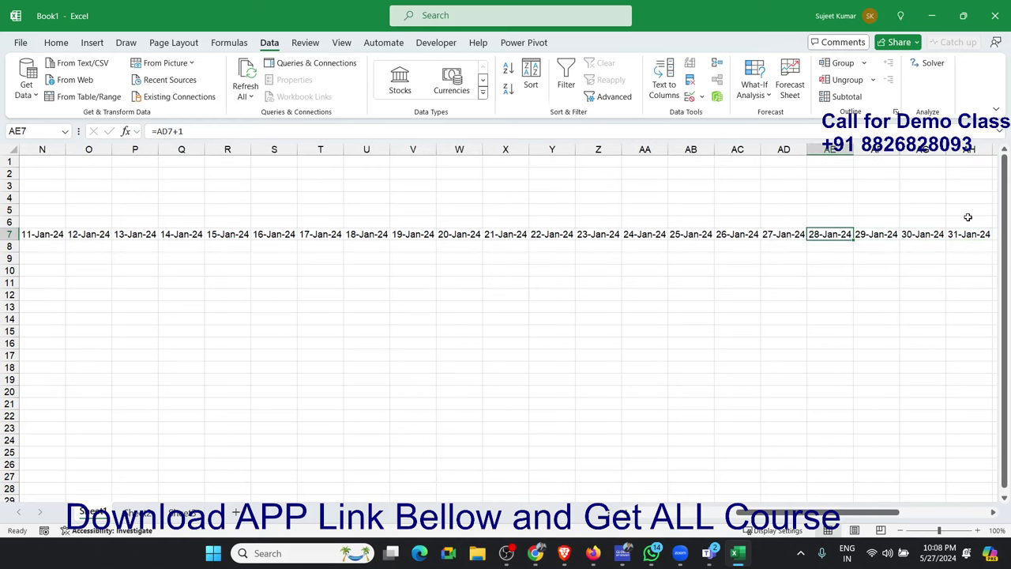
{"action": "key", "text": "Right"}
{"action": "key", "text": "Right"}
{"action": "key", "text": "Right"}
{"action": "key", "text": "Right"}
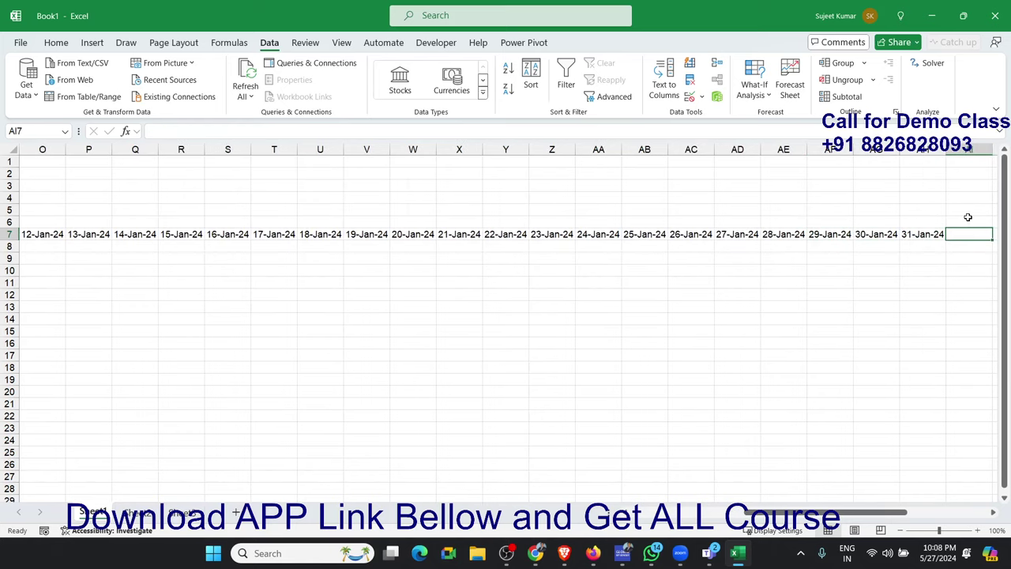
{"action": "key", "text": "Left"}
{"action": "key", "text": "Left"}
{"action": "key", "text": "Left"}
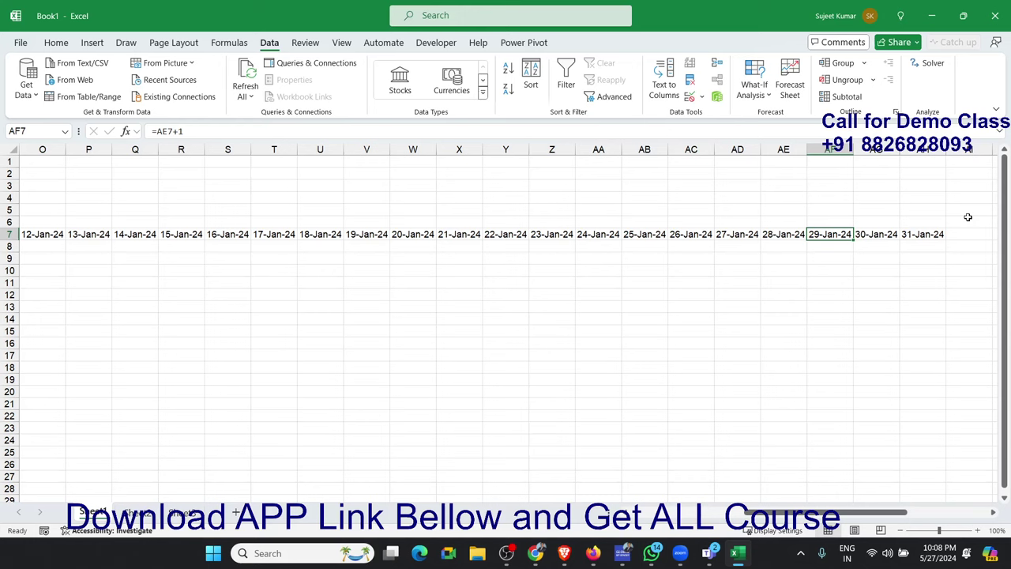
{"action": "key", "text": "shift+Right"}
{"action": "key", "text": "shift+Right"}
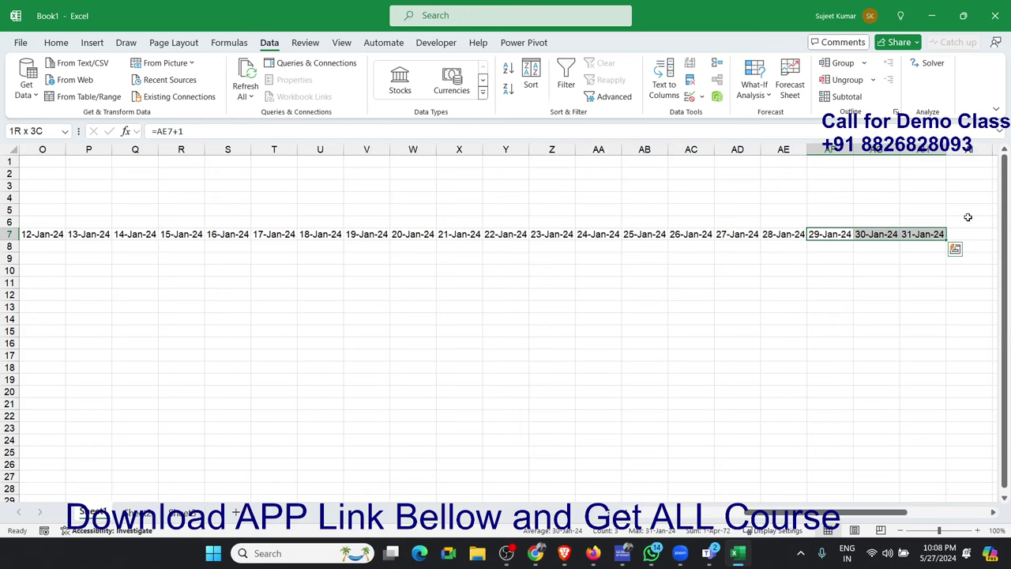
{"action": "key", "text": "Left"}
{"action": "key", "text": "Left"}
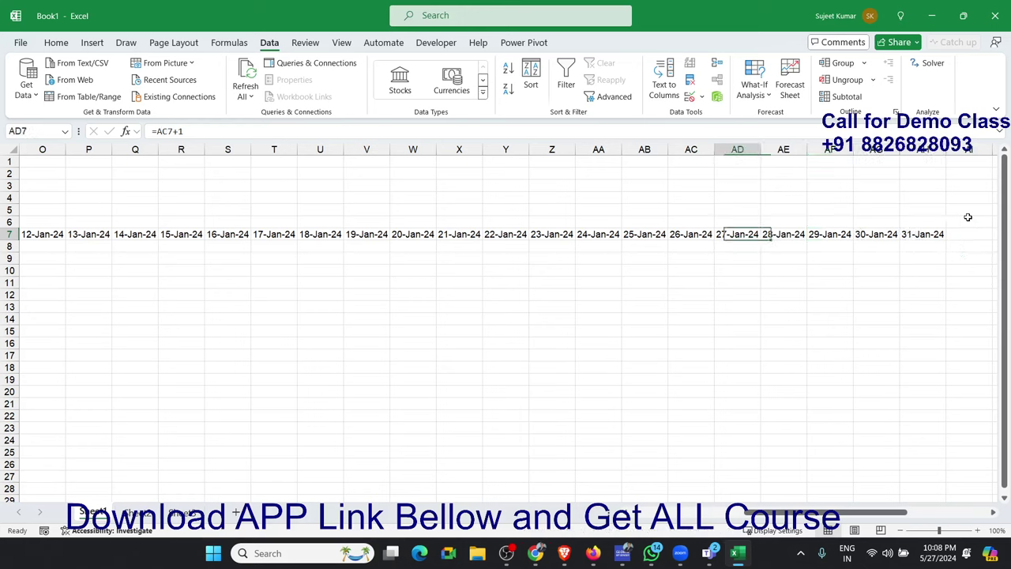
{"action": "key", "text": "Left"}
{"action": "key", "text": "Left"}
{"action": "key", "text": "Left"}
{"action": "key", "text": "Left"}
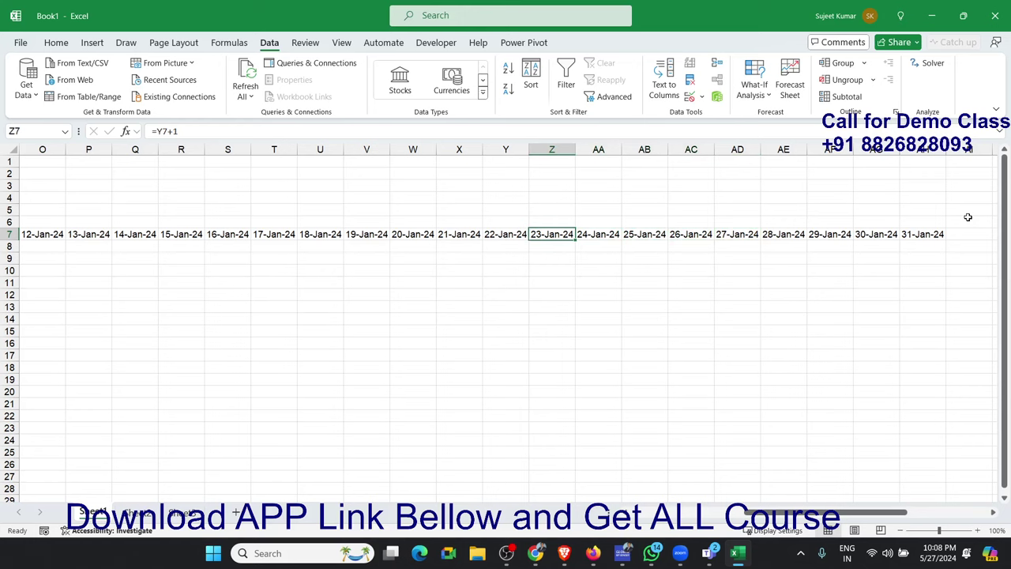
{"action": "key", "text": "Up"}
{"action": "key", "text": "Up"}
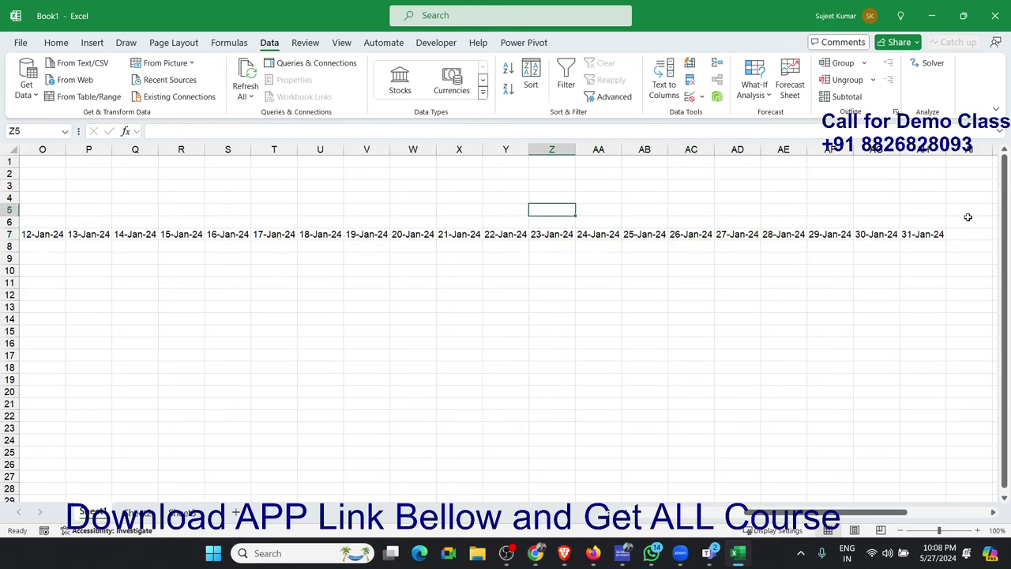
{"action": "key", "text": "Up"}
{"action": "key", "text": "Up"}
{"action": "type", "text": "="}
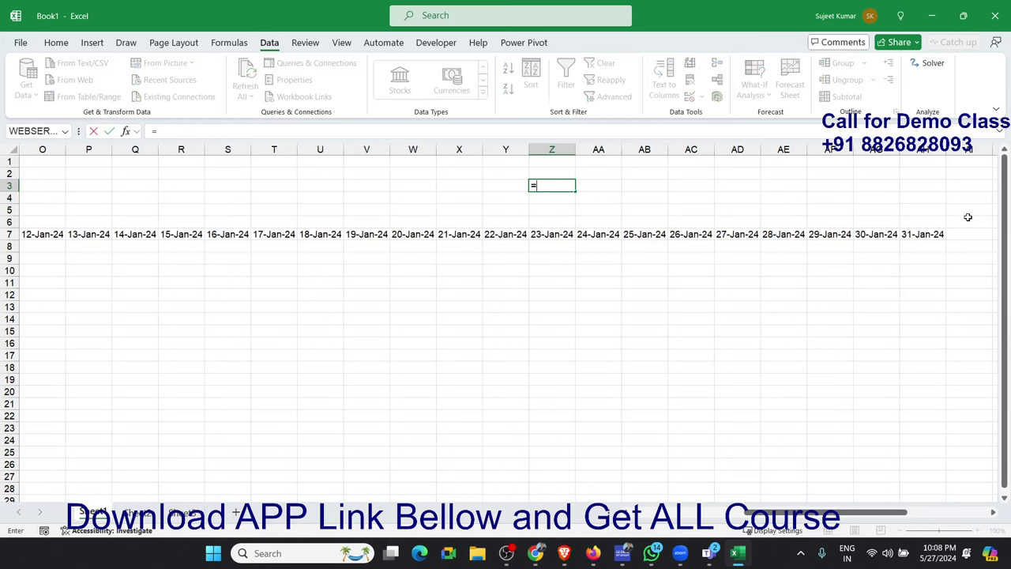
{"action": "type", "text": "eo"}
{"action": "key", "text": "Tab"}
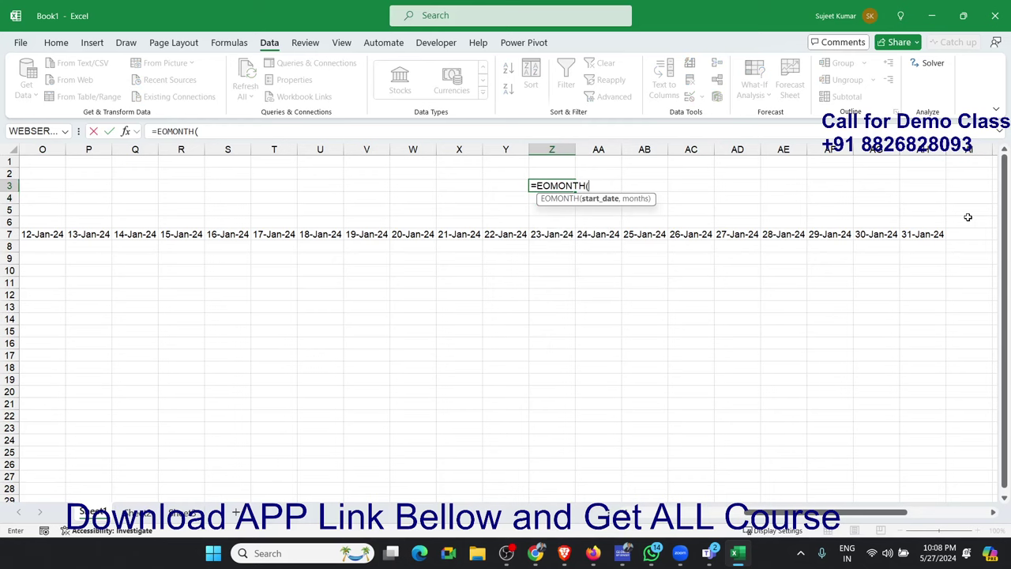
{"action": "key", "text": "Down"}
{"action": "key", "text": "Down"}
{"action": "key", "text": "Down"}
{"action": "key", "text": "Down"}
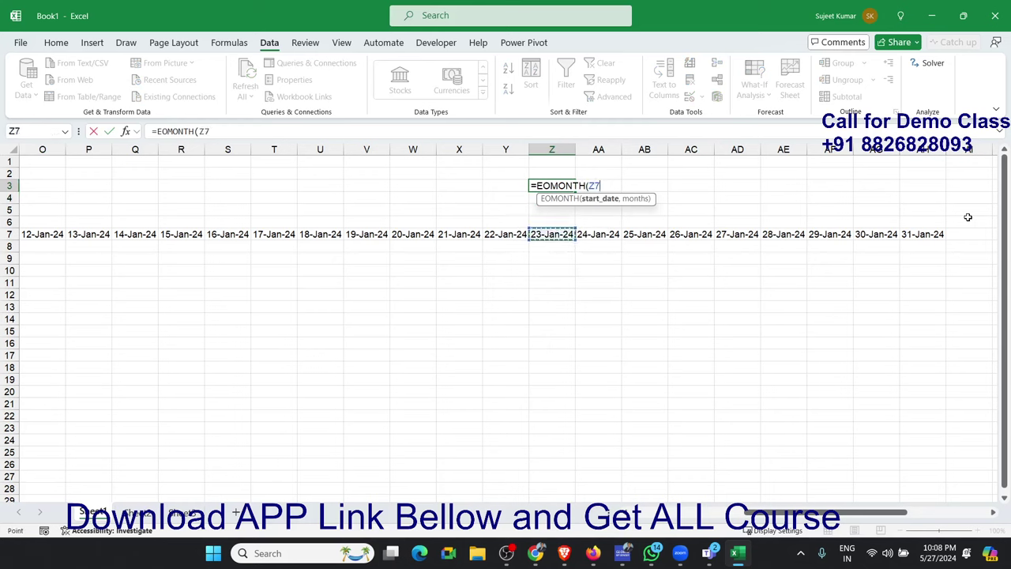
{"action": "type", "text": ",0"}
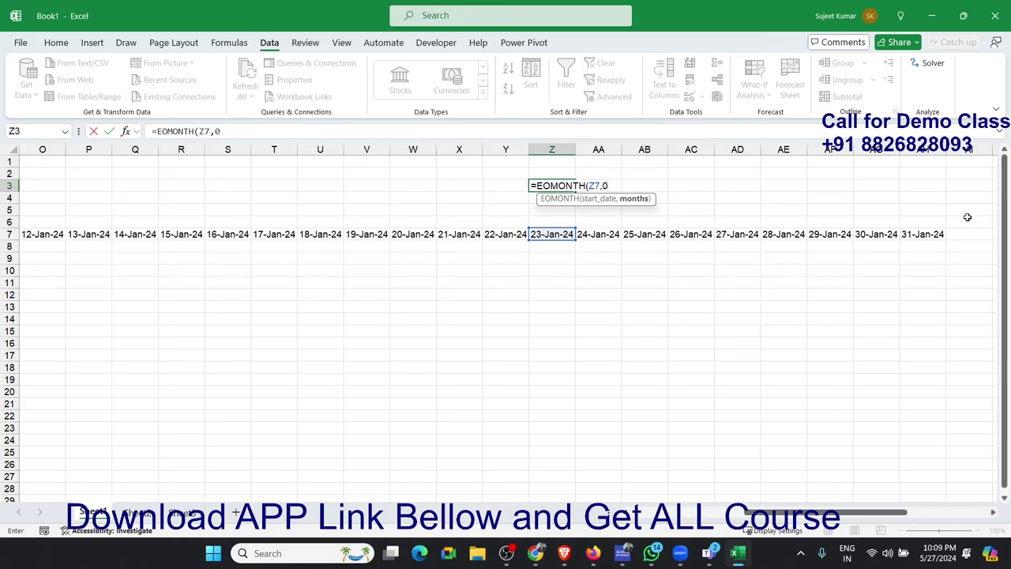
{"action": "key", "text": "Return"}
{"action": "key", "text": "Up"}
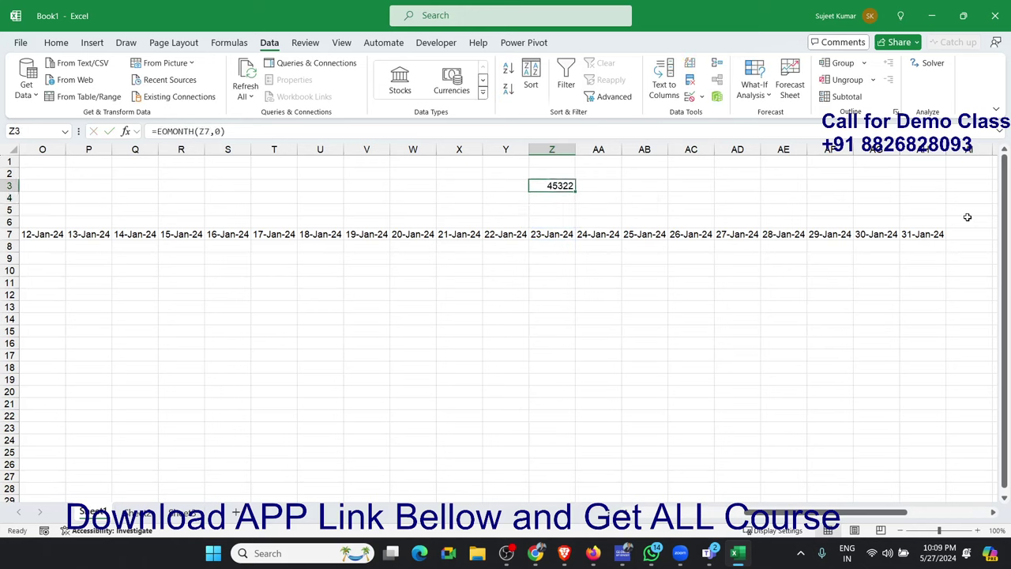
{"action": "key", "text": "ctrl+shift+3"}
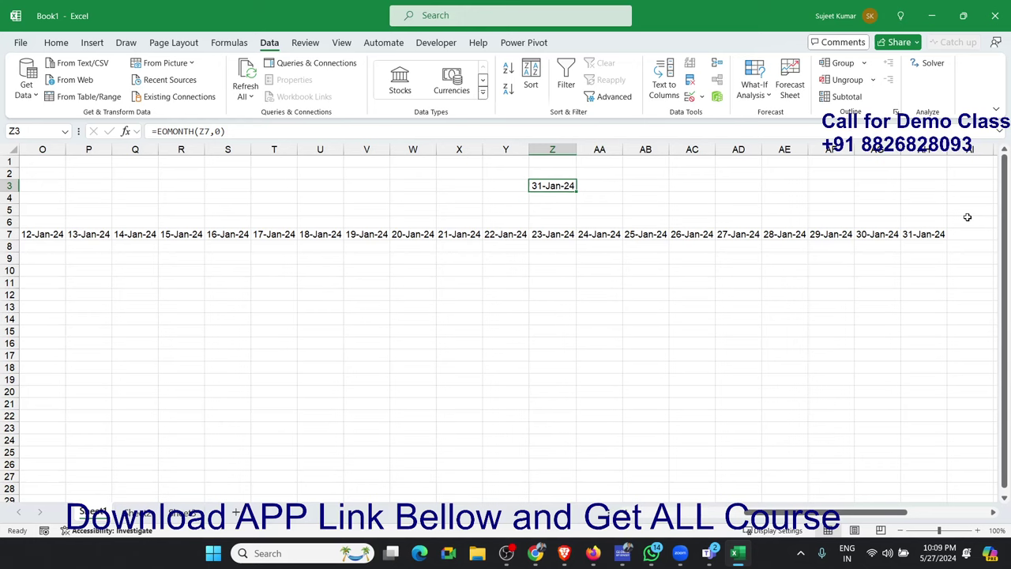
{"action": "key", "text": "Delete"}
{"action": "key", "text": "Down"}
{"action": "key", "text": "Down"}
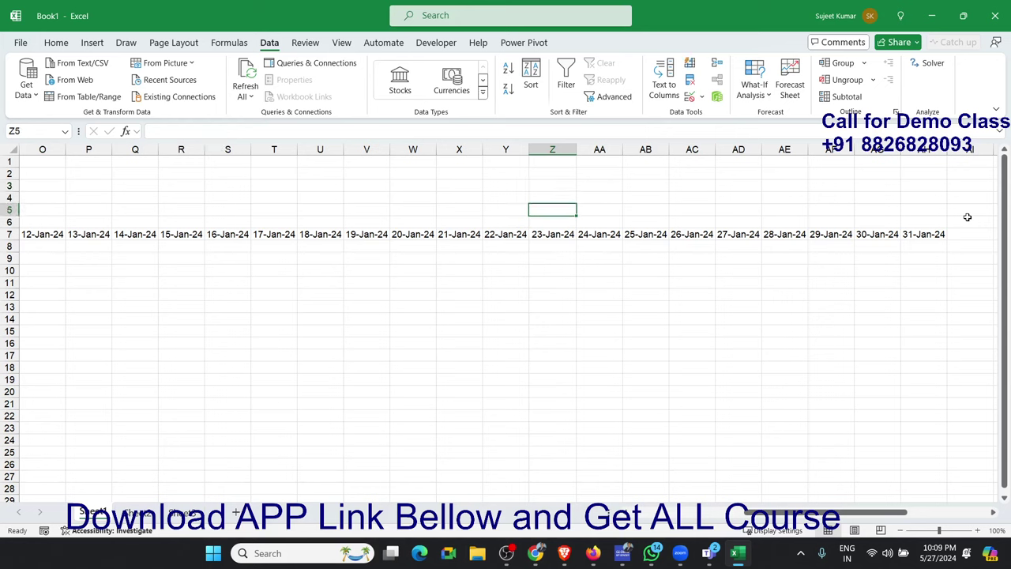
{"action": "key", "text": "Right"}
{"action": "key", "text": "Right"}
{"action": "key", "text": "Right"}
{"action": "key", "text": "Right"}
{"action": "key", "text": "Down"}
{"action": "key", "text": "Down"}
{"action": "key", "text": "Right"}
{"action": "key", "text": "Right"}
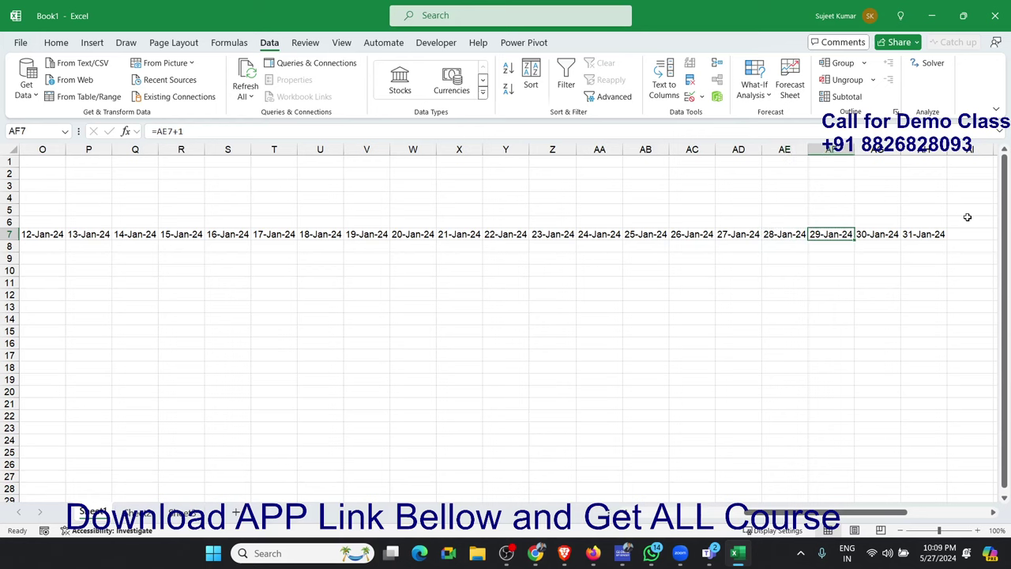
- Change AF7 to =IF(AE7+1>EOMONTH(R7,0),"",AE7+1), accepting Excel's correction
{"action": "left_click", "coordinate": [166, 131]}
{"action": "type", "text": "I"}
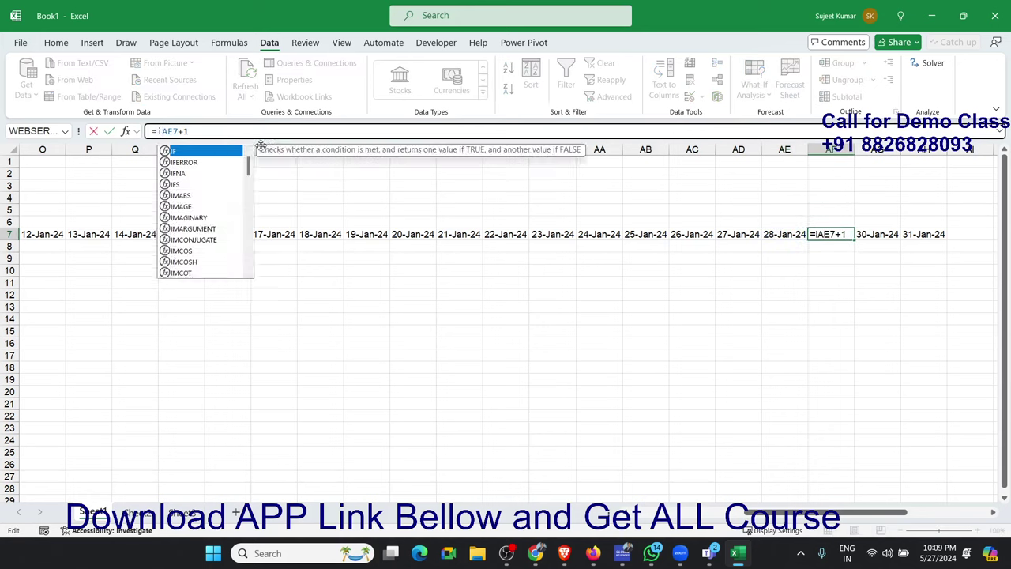
{"action": "type", "text": "F("}
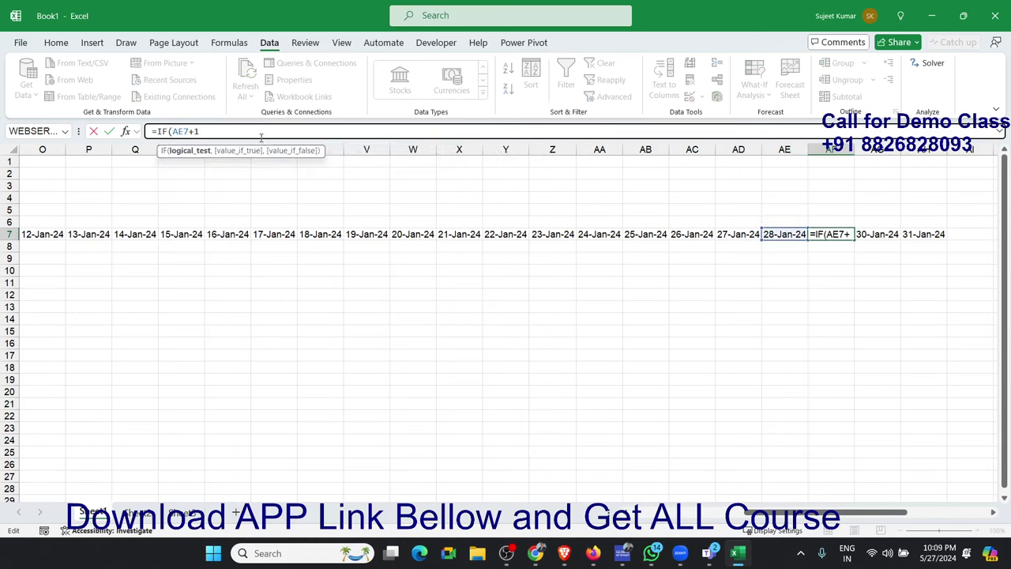
{"action": "left_click", "coordinate": [259, 133]}
{"action": "type", "text": ">"}
{"action": "type", "text": "eo"}
{"action": "key", "text": "Tab"}
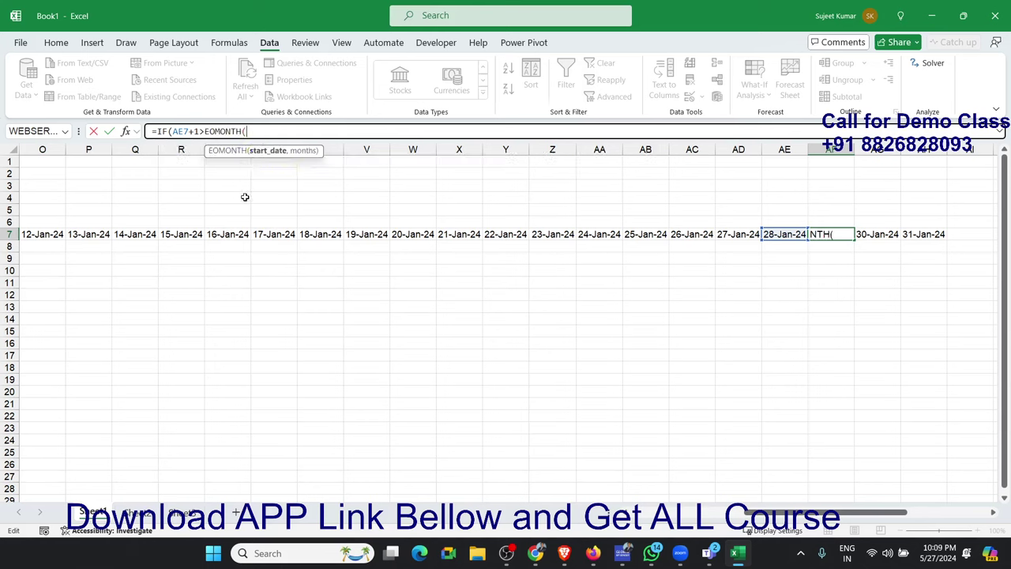
{"action": "left_click", "coordinate": [189, 235]}
{"action": "type", "text": ","}
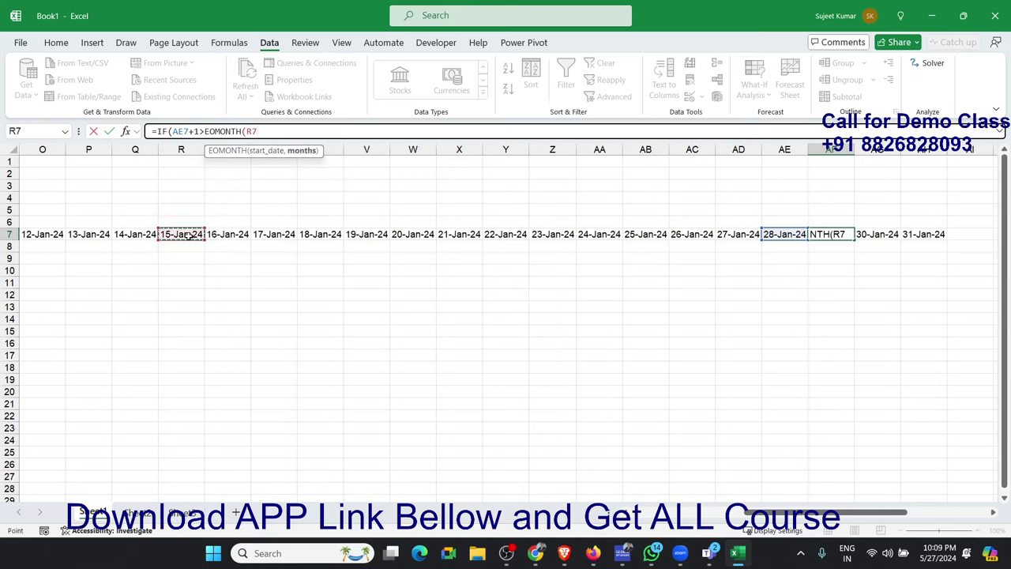
{"action": "type", "text": "0),"}
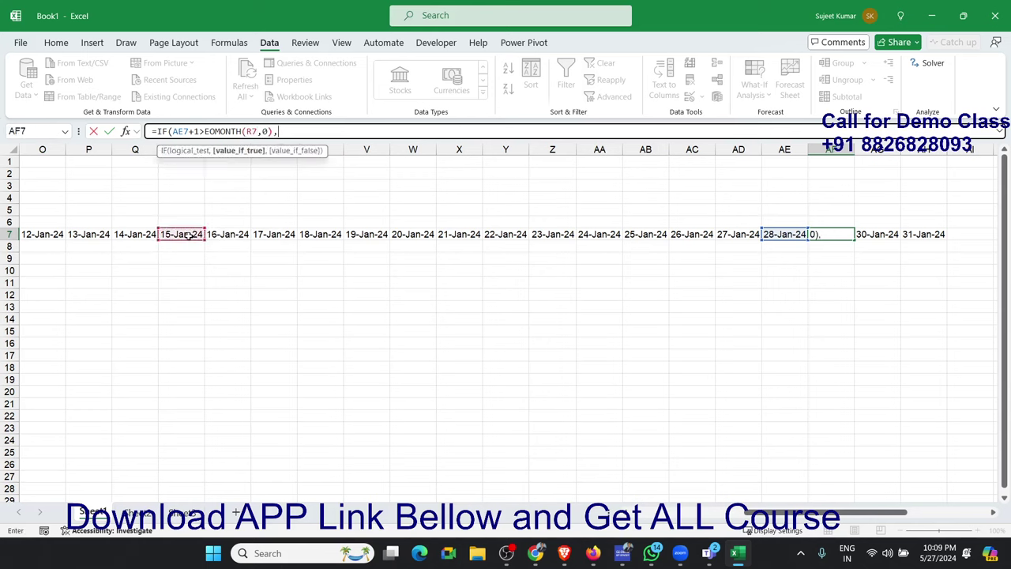
{"action": "type", "text": "\"\","}
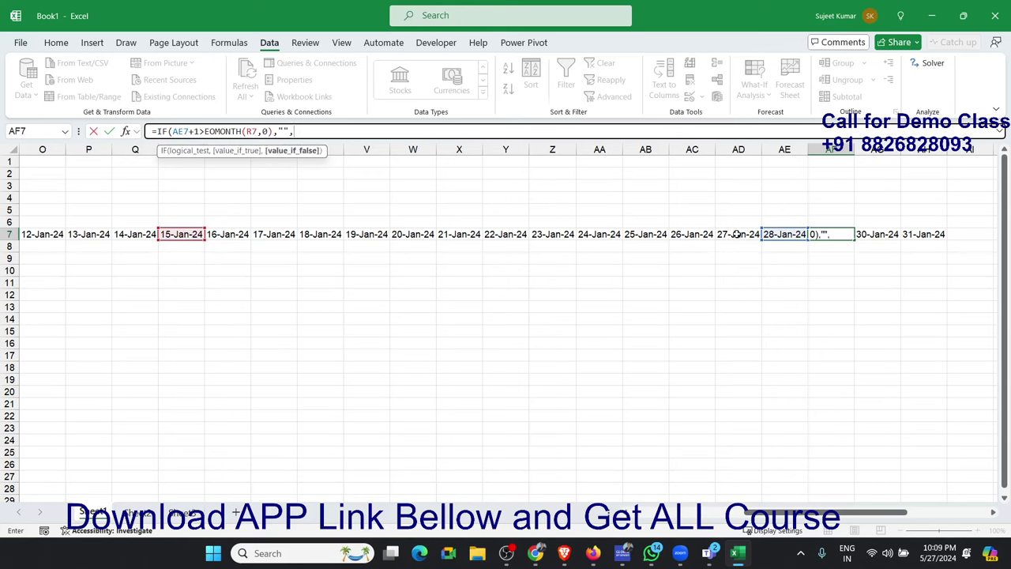
{"action": "left_click", "coordinate": [788, 234]}
{"action": "type", "text": "+1"}
{"action": "key", "text": "Return"}
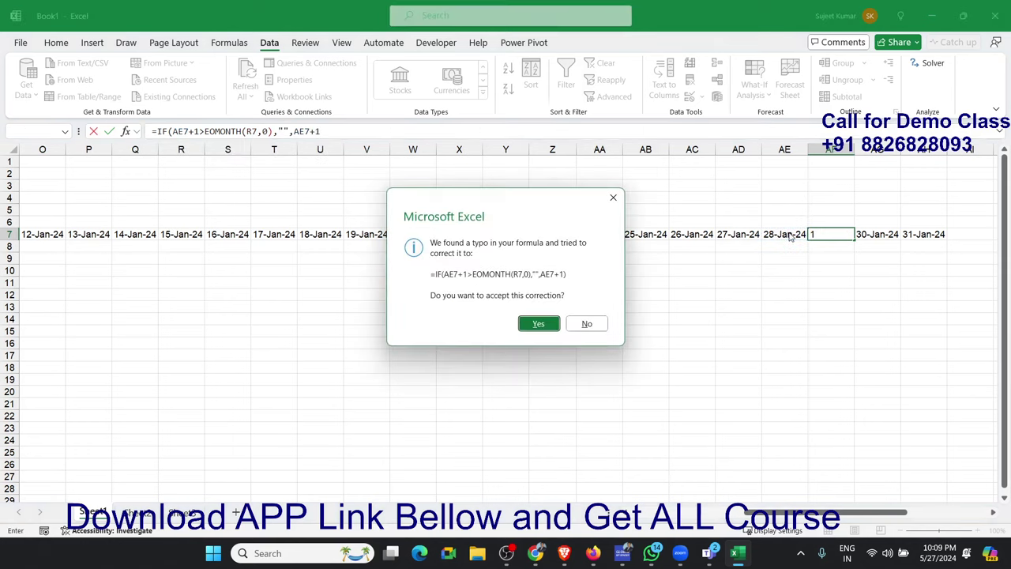
{"action": "key", "text": "Return"}
- Copy AF7's month-end formula into AG7 and AH7
{"action": "key", "text": "Up"}
{"action": "key", "text": "ctrl+c"}
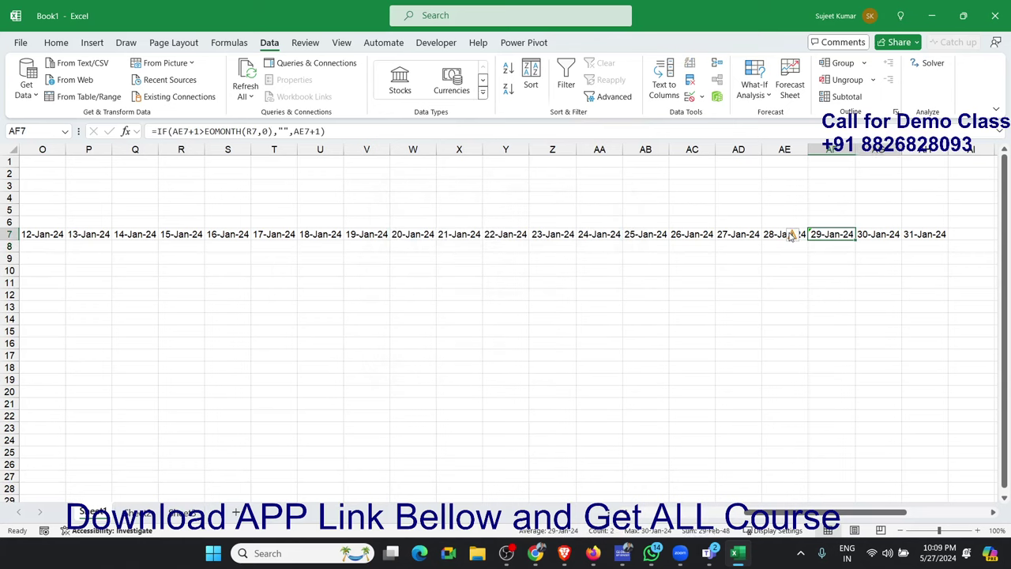
{"action": "key", "text": "shift+Right"}
{"action": "key", "text": "shift+Right"}
{"action": "key", "text": "ctrl+v"}
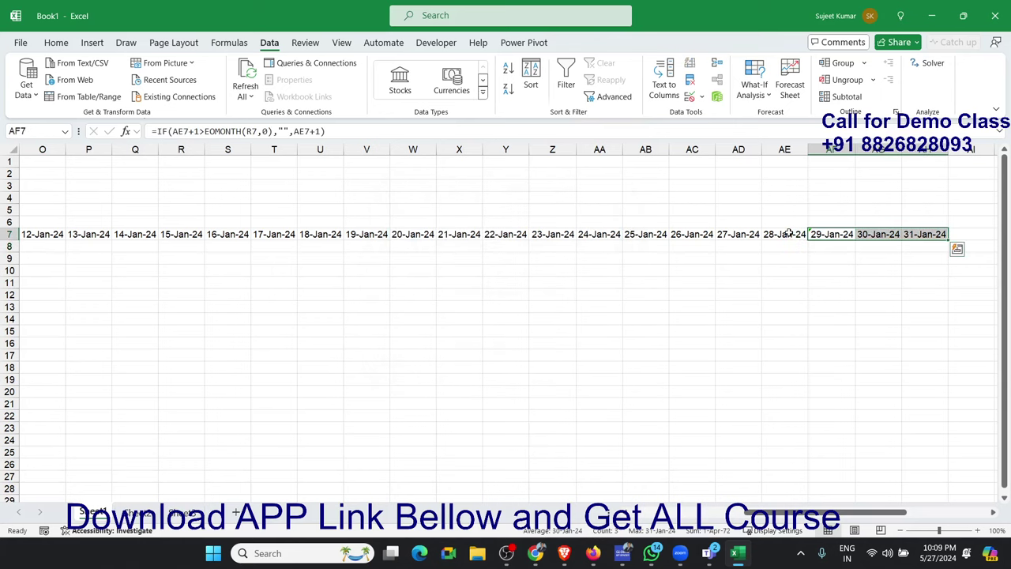
{"action": "key", "text": "Home"}
- Switch the month in B3 to FEB
{"action": "key", "text": "Up"}
{"action": "key", "text": "Up"}
{"action": "key", "text": "Up"}
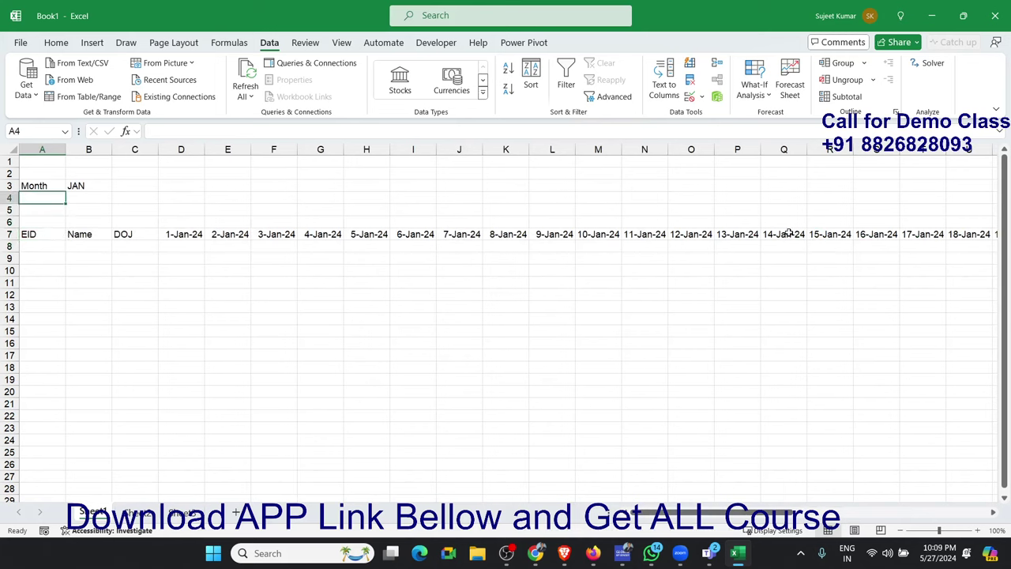
{"action": "key", "text": "Up"}
{"action": "key", "text": "Right"}
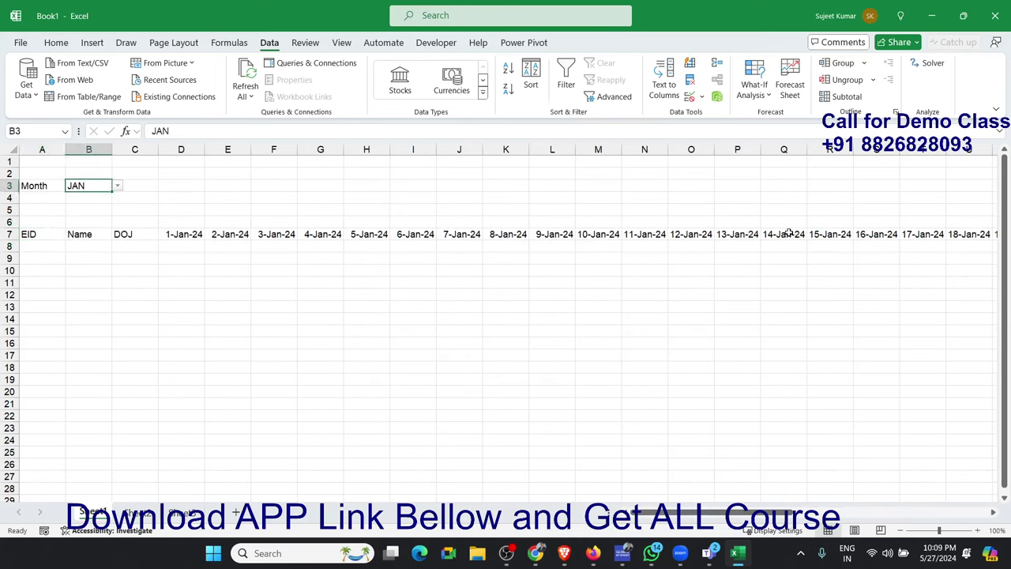
{"action": "type", "text": "FE"}
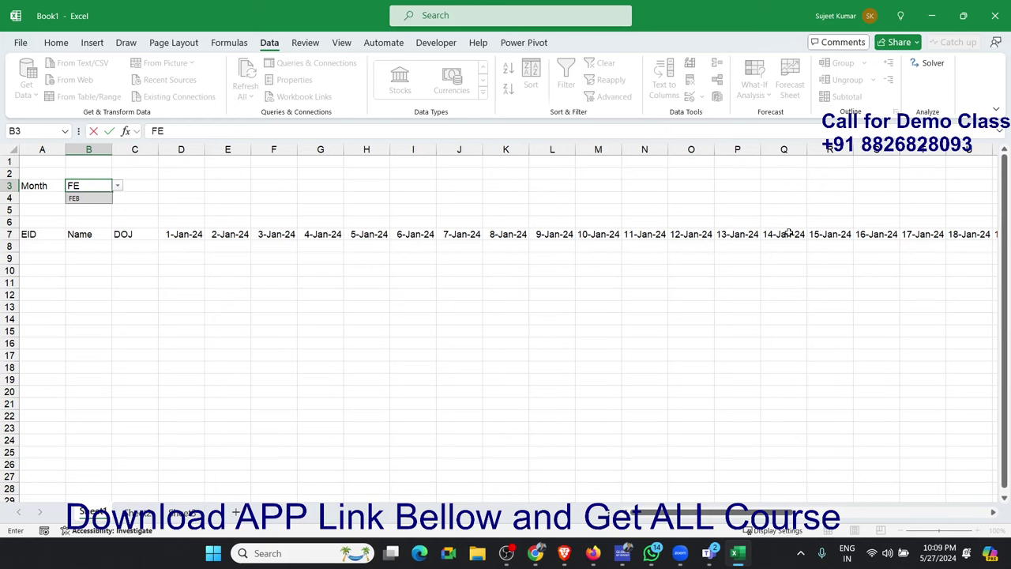
{"action": "key", "text": "Return"}
{"action": "key", "text": "Down"}
{"action": "key", "text": "Down"}
{"action": "key", "text": "Right"}
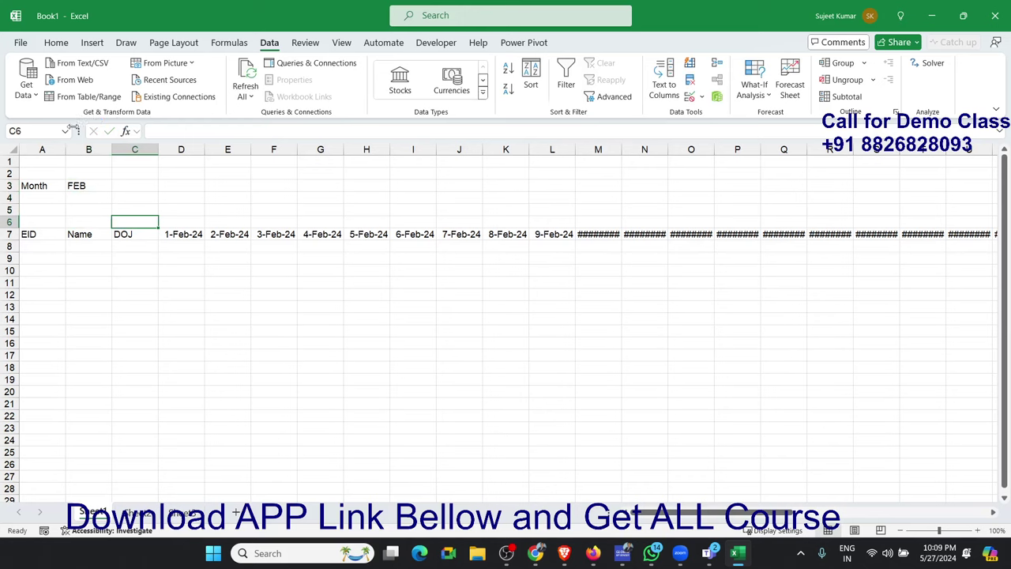
- Auto-fit all columns and check the February dates at the end of row 7
{"action": "left_click", "coordinate": [22, 148]}
{"action": "key", "text": "ctrl+a"}
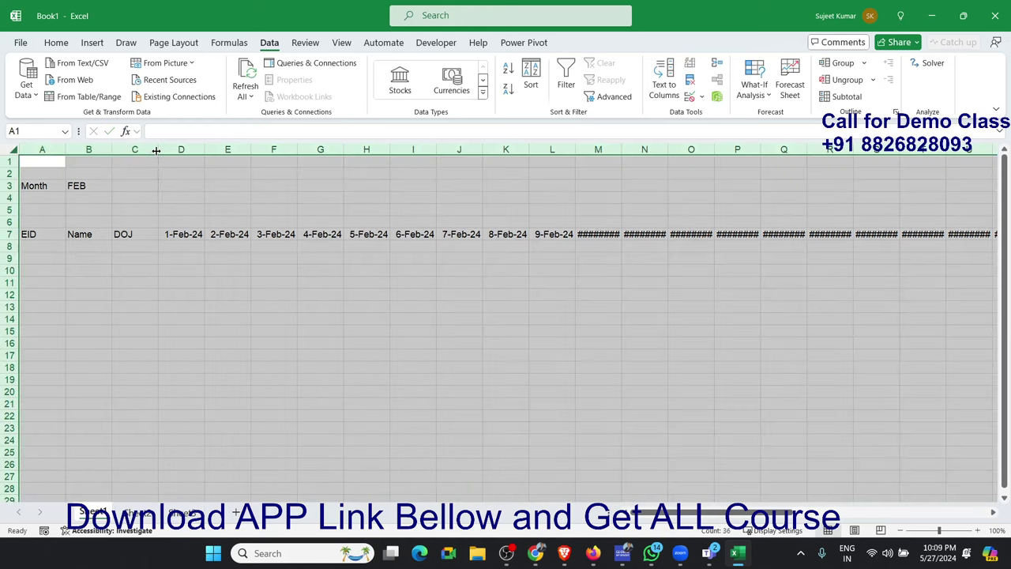
{"action": "double_click", "coordinate": [158, 148]}
{"action": "left_click", "coordinate": [612, 234]}
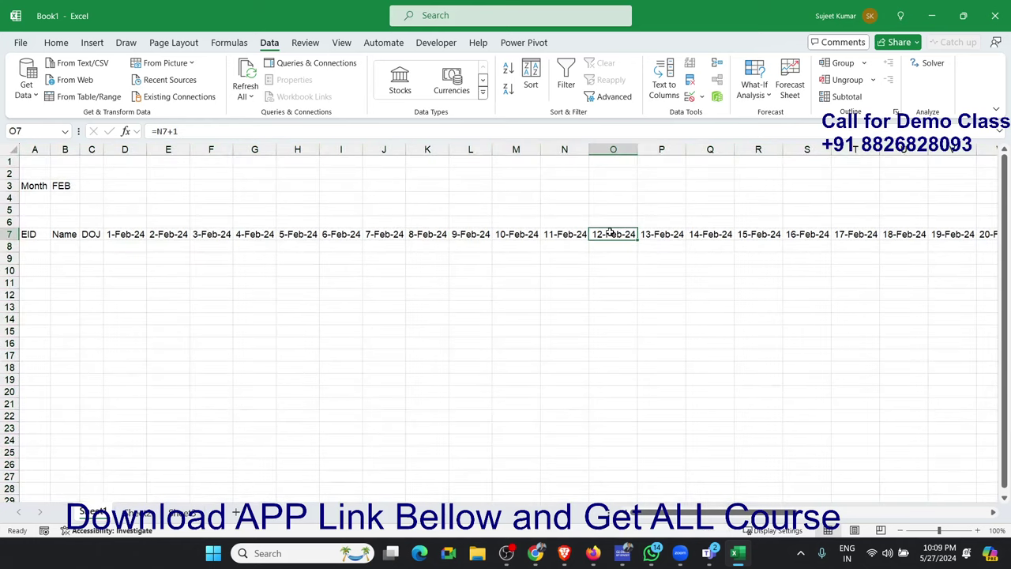
{"action": "key", "text": "Right"}
{"action": "key", "text": "Right"}
{"action": "key", "text": "Right"}
{"action": "key", "text": "Right"}
{"action": "key", "text": "Right"}
{"action": "key", "text": "Right"}
{"action": "key", "text": "Right"}
{"action": "key", "text": "Right"}
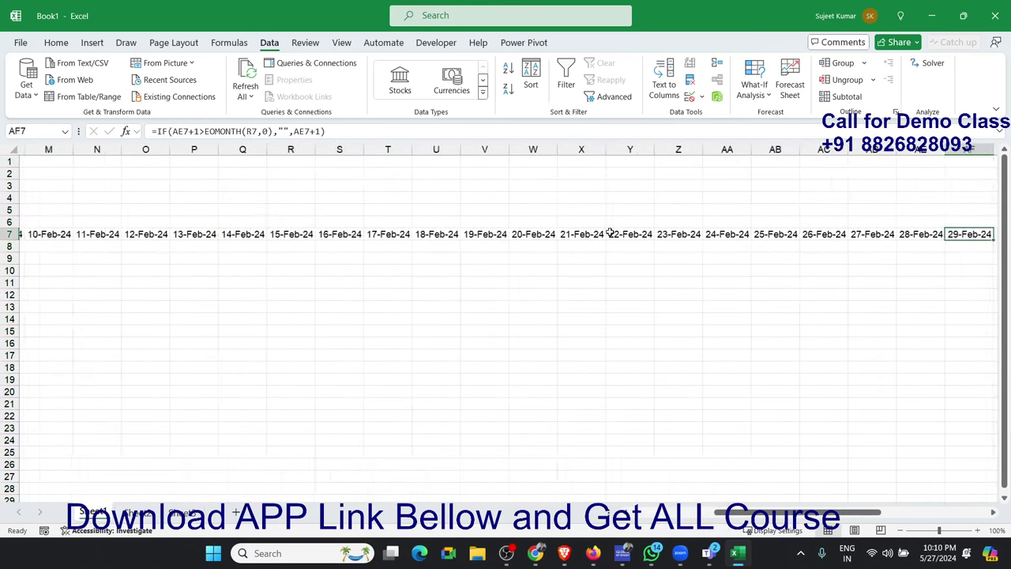
{"action": "key", "text": "Right"}
{"action": "key", "text": "Right"}
{"action": "key", "text": "Left"}
{"action": "key", "text": "Left"}
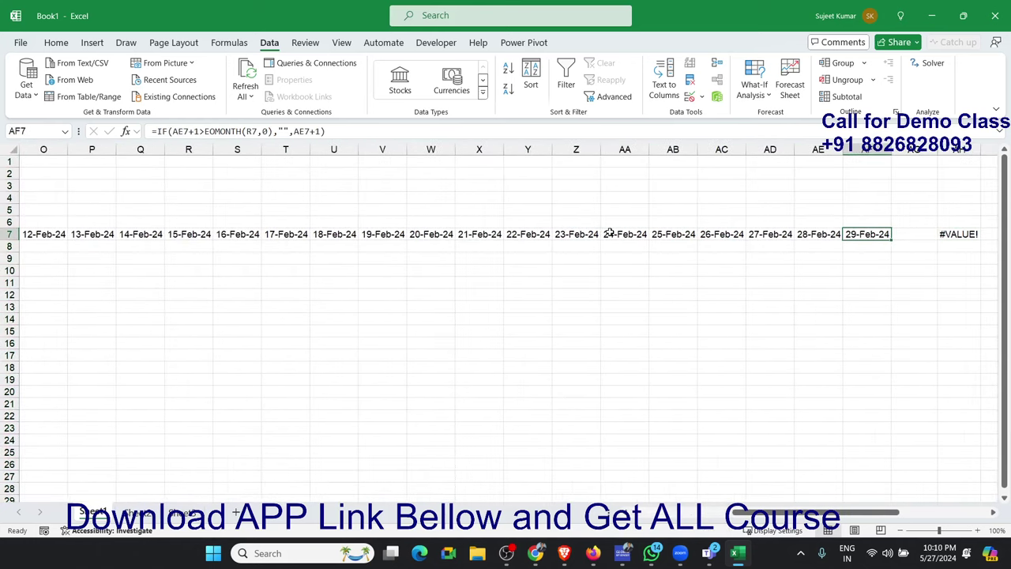
{"action": "key", "text": "Right"}
{"action": "key", "text": "Right"}
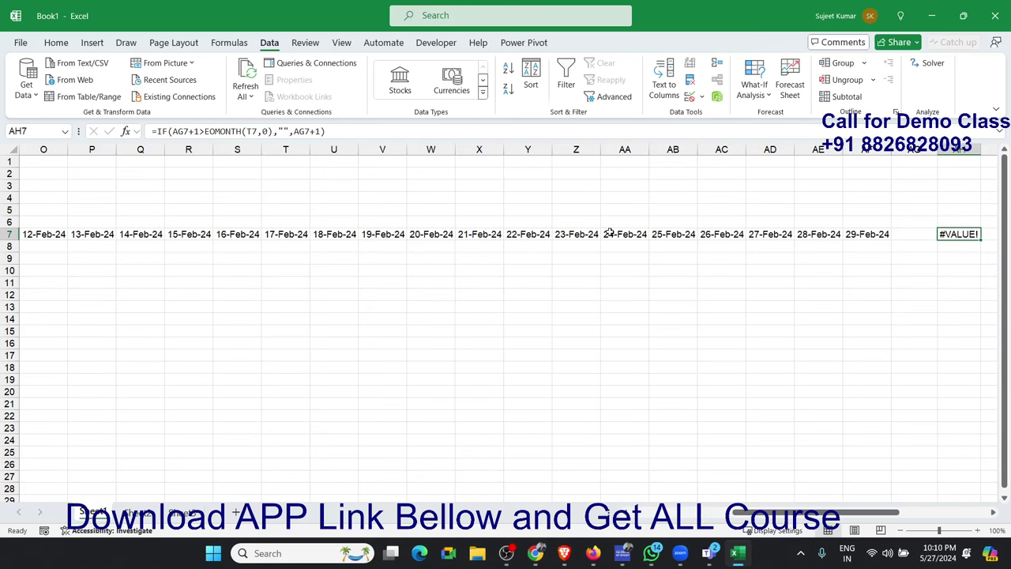
{"action": "key", "text": "F2"}
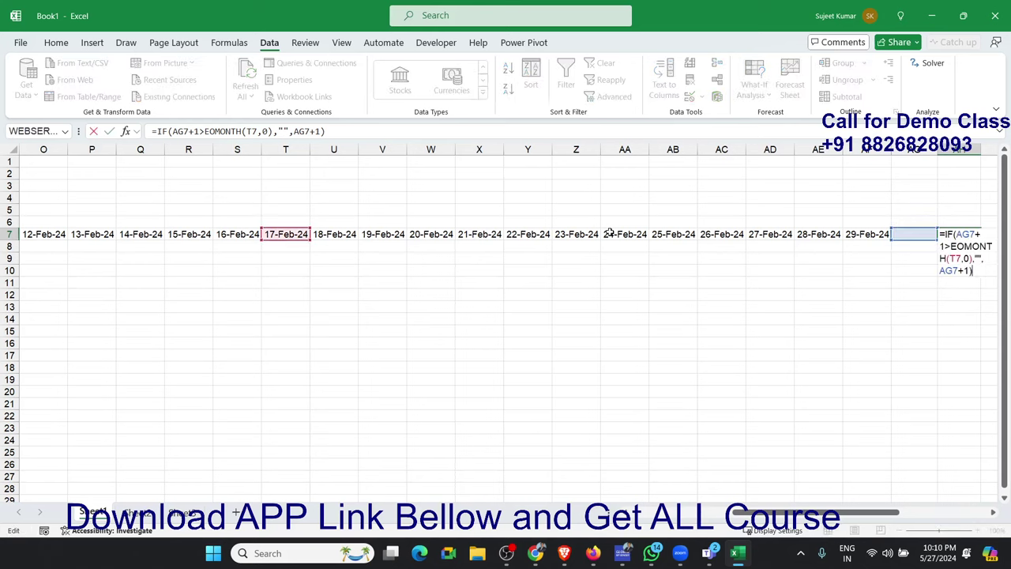
{"action": "double_click", "coordinate": [285, 131]}
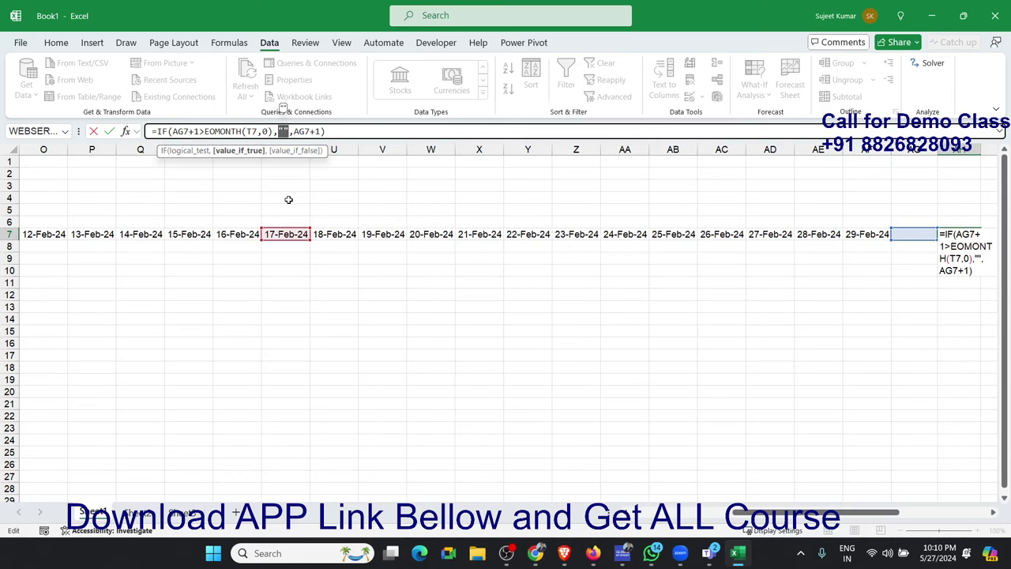
{"action": "key", "text": "ctrl+Return"}
{"action": "key", "text": "Left"}
{"action": "key", "text": "Left"}
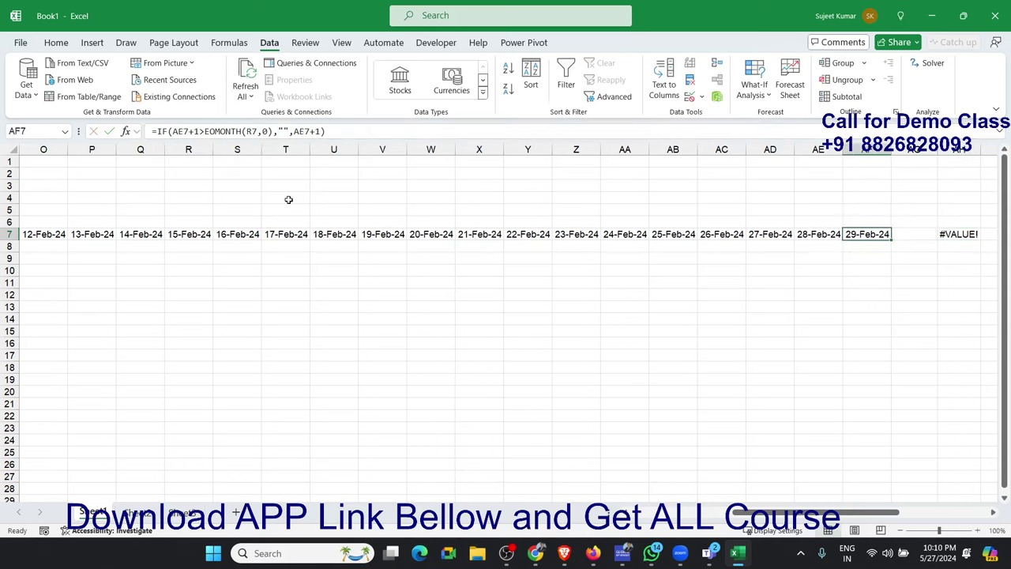
- Wrap AF7's formula in IFERROR(…,"") so errors show blank
{"action": "left_click", "coordinate": [156, 131]}
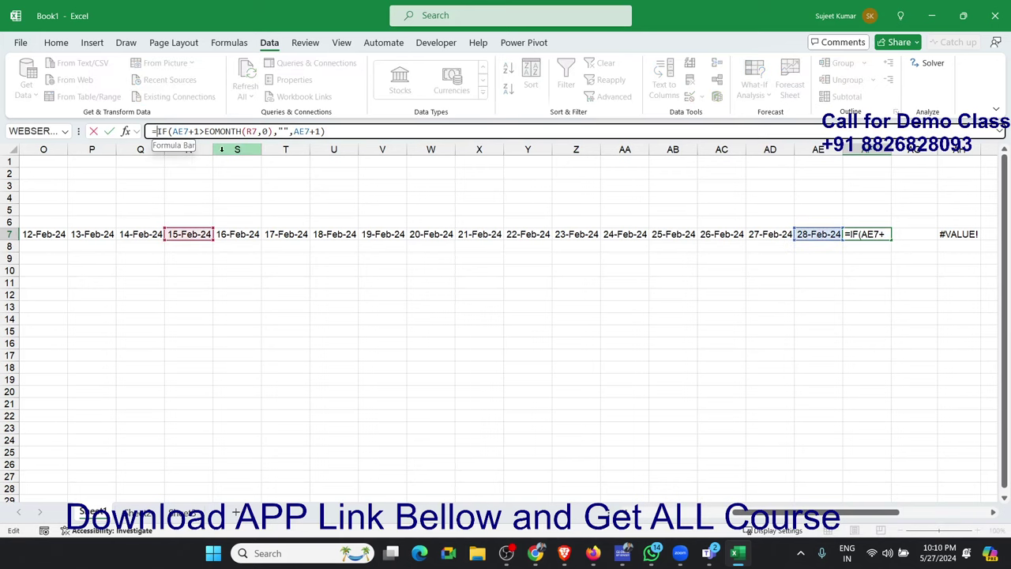
{"action": "type", "text": "IF"}
{"action": "key", "text": "Down"}
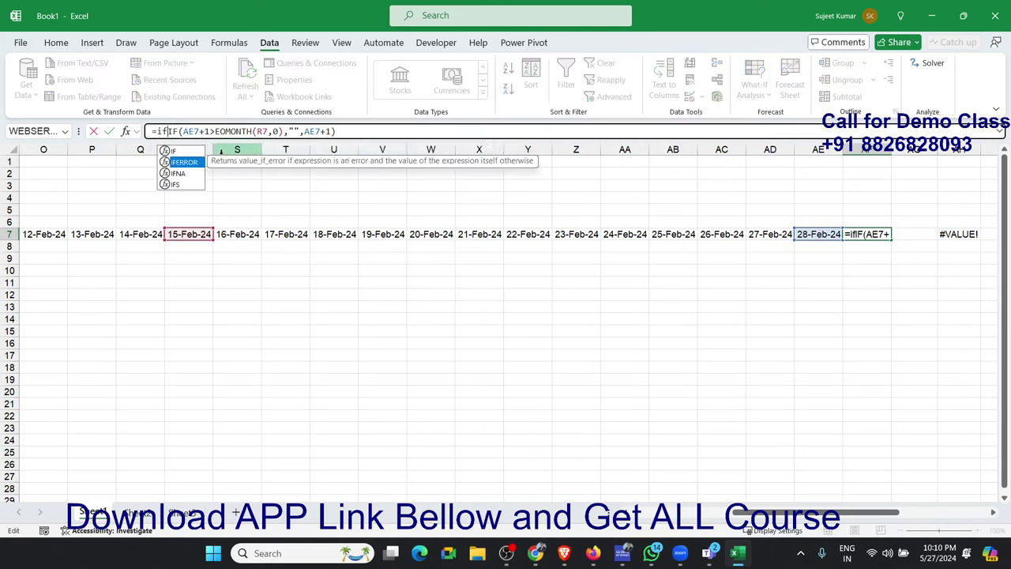
{"action": "key", "text": "Tab"}
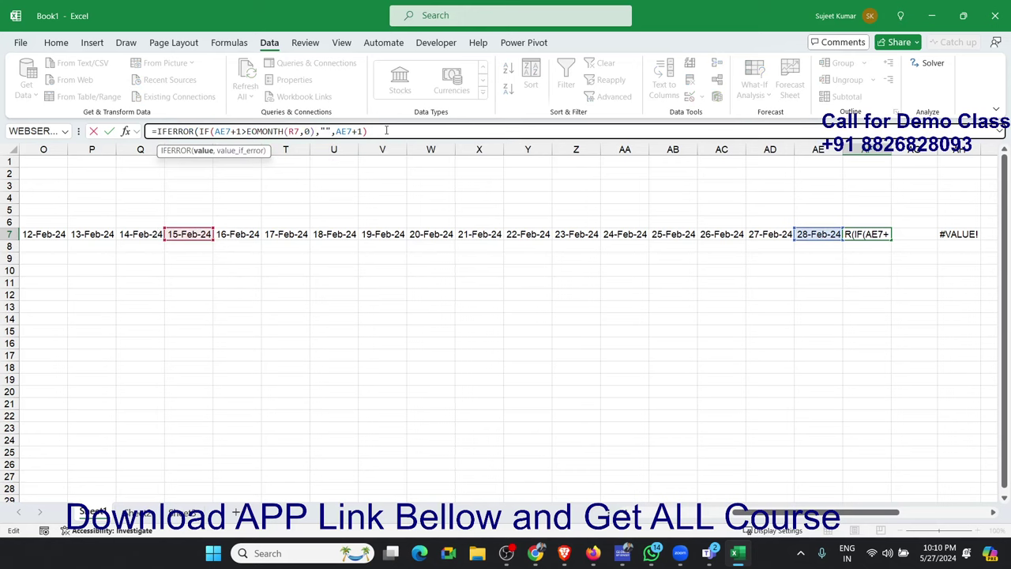
{"action": "left_click", "coordinate": [387, 130]}
{"action": "type", "text": ",\"\""}
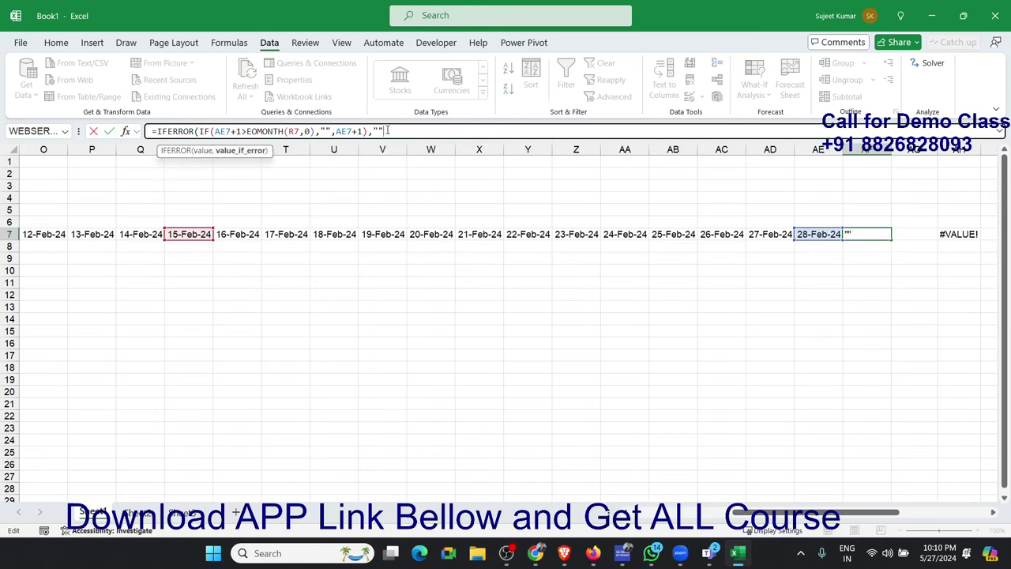
{"action": "type", "text": ")"}
{"action": "key", "text": "Return"}
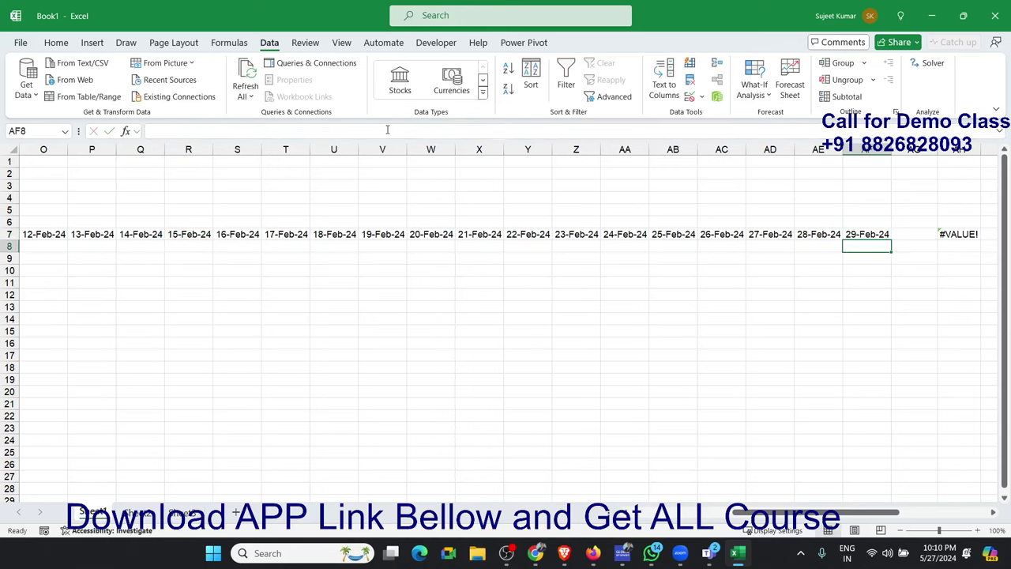
- Fill the IFERROR formula across AF7:AH7, clearing AH7's #VALUE!
{"action": "key", "text": "Up"}
{"action": "key", "text": "shift+Right"}
{"action": "key", "text": "shift+Right"}
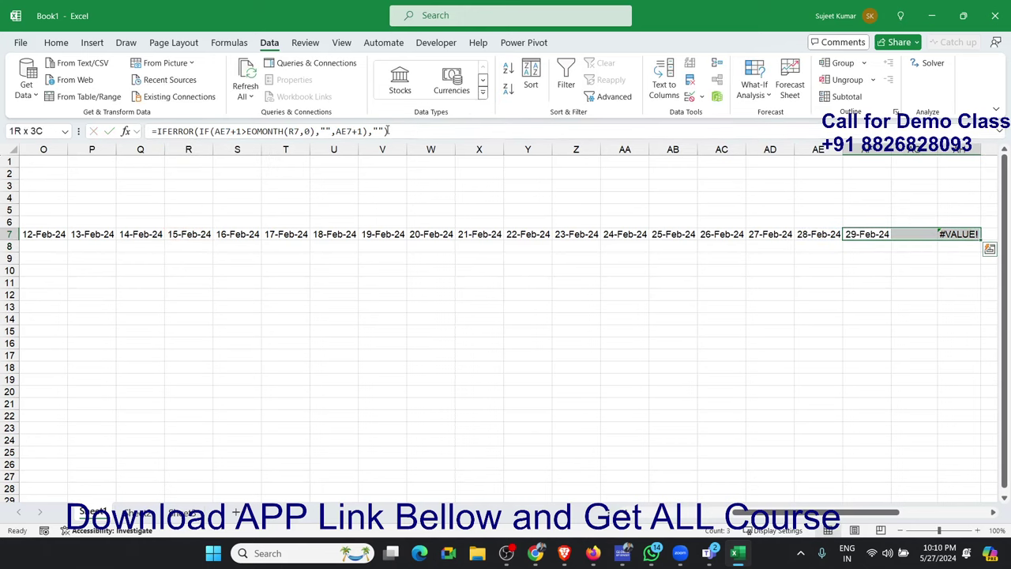
{"action": "key", "text": "ctrl+r"}
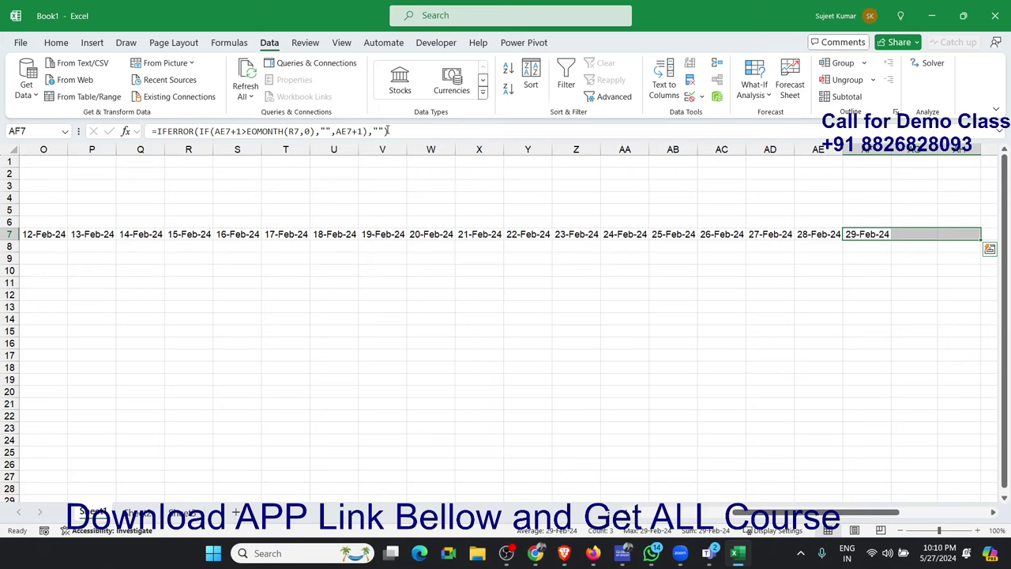
{"action": "key", "text": "Left"}
{"action": "key", "text": "Left"}
{"action": "key", "text": "Left"}
{"action": "key", "text": "Left"}
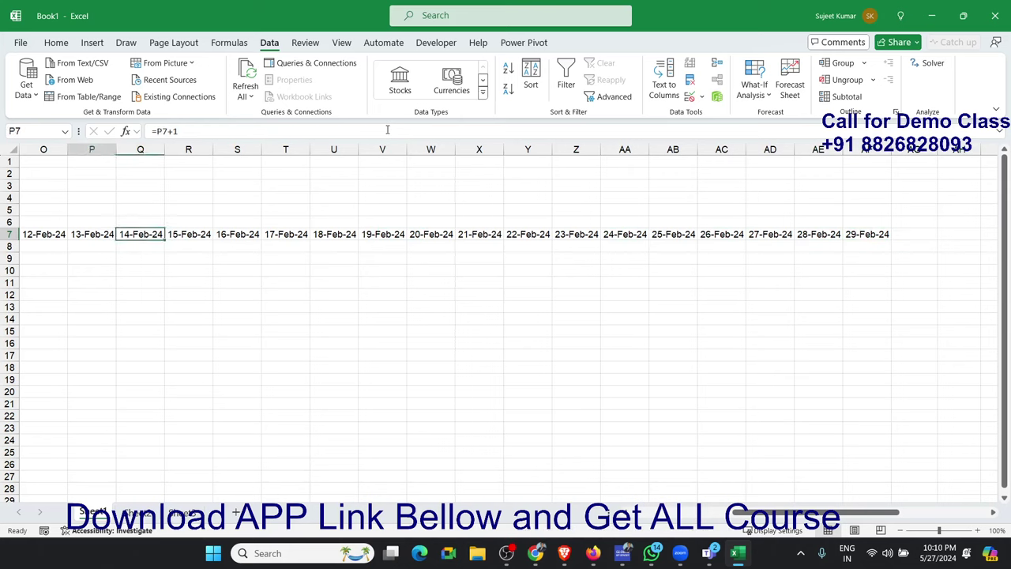
{"action": "key", "text": "Left"}
{"action": "key", "text": "Left"}
{"action": "key", "text": "Left"}
{"action": "key", "text": "Right"}
{"action": "key", "text": "Right"}
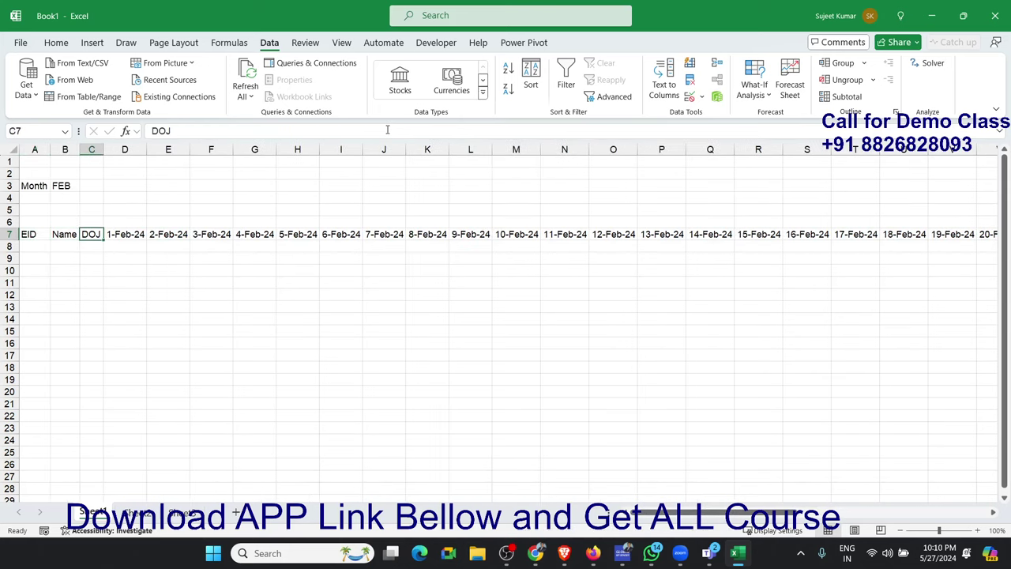
{"action": "key", "text": "Up"}
{"action": "key", "text": "Up"}
{"action": "key", "text": "Up"}
{"action": "key", "text": "Up"}
{"action": "key", "text": "Left"}
{"action": "type", "text": "J"}
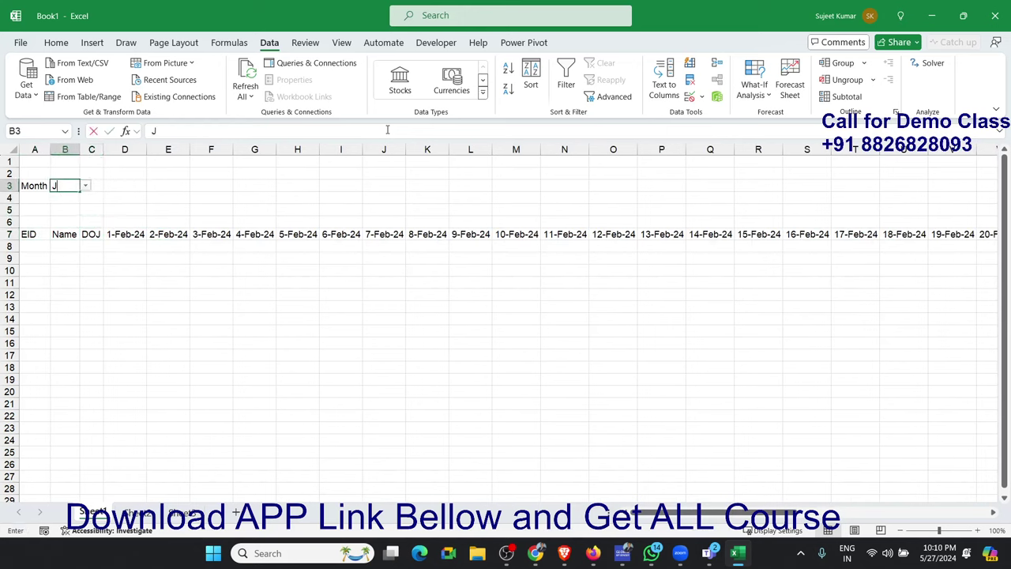
{"action": "type", "text": "AN"}
{"action": "key", "text": "Return"}
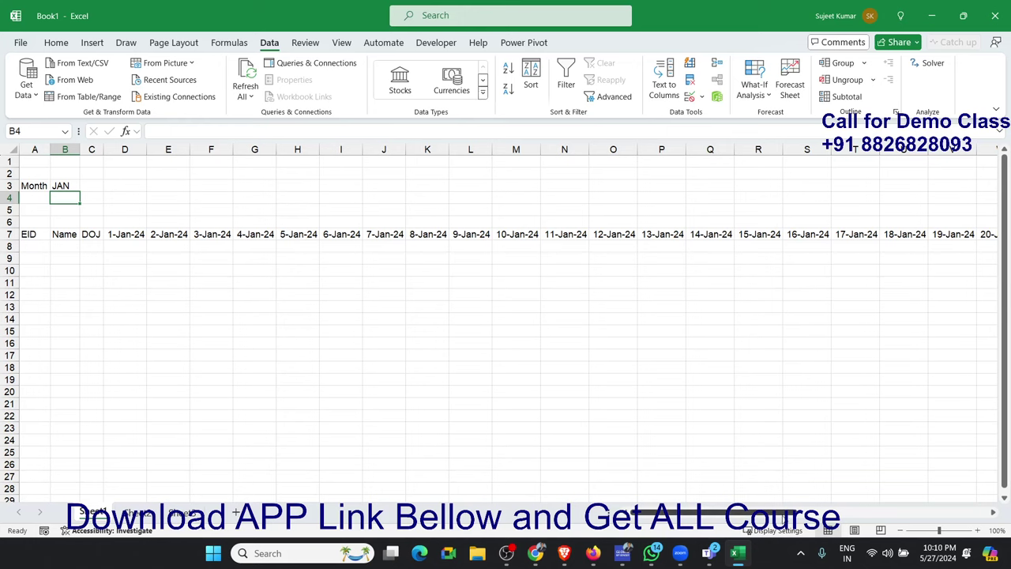
{"action": "left_click_drag", "start_coordinate": [779, 512], "coordinate": [936, 518]}
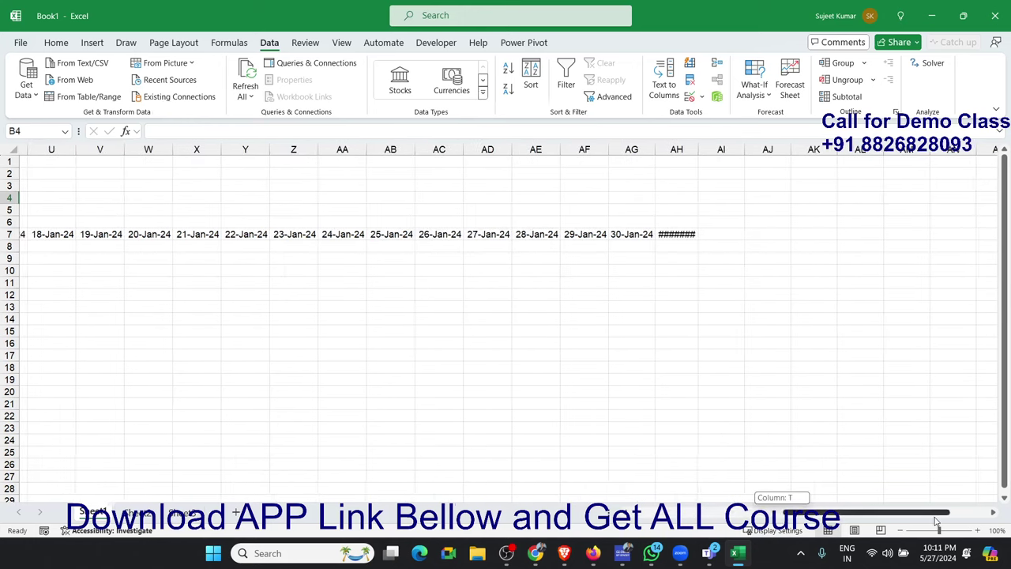
{"action": "left_click_drag", "start_coordinate": [937, 518], "coordinate": [778, 514]}
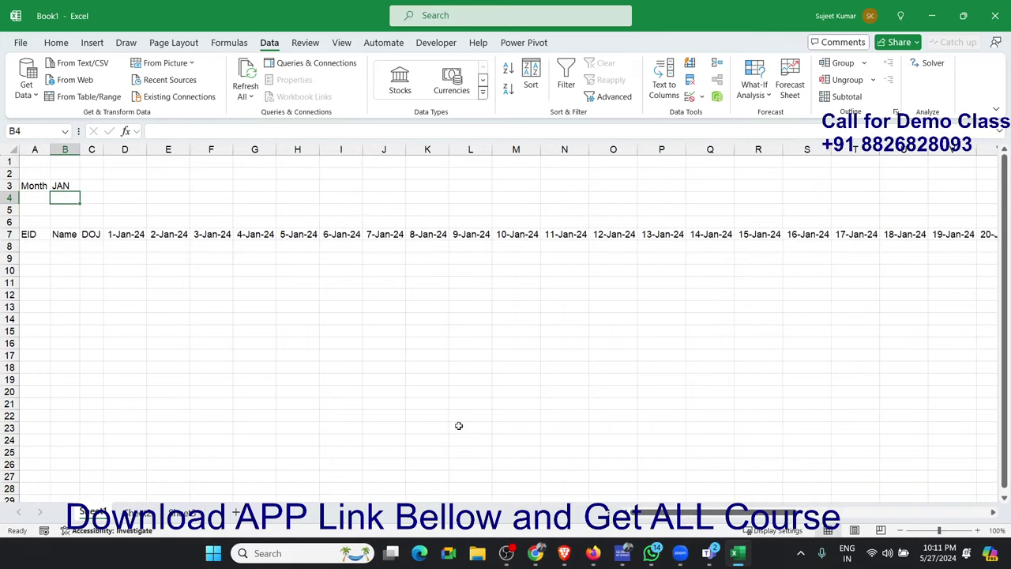
{"action": "left_click", "coordinate": [143, 224]}
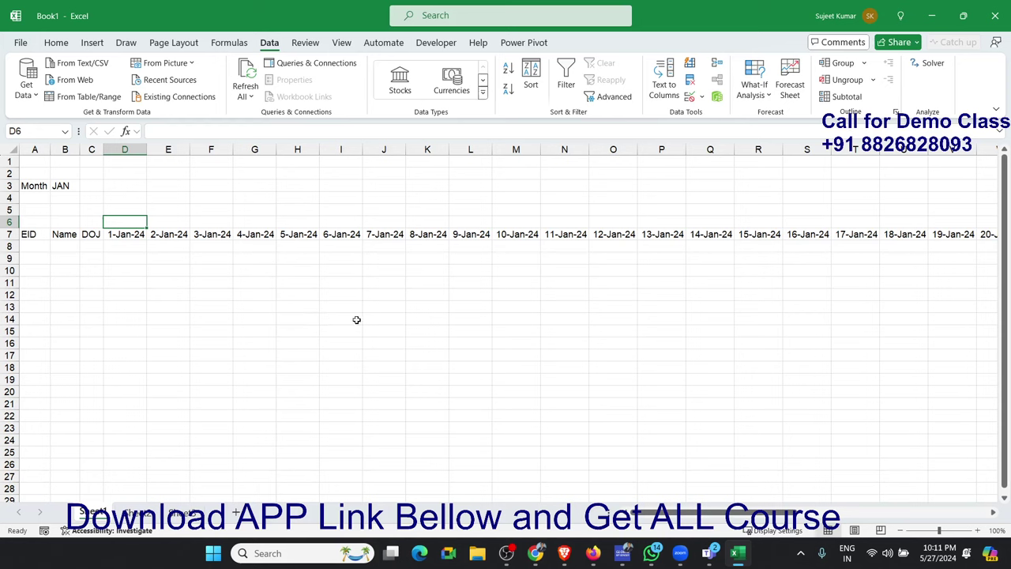
- Enter =TEXT(D7,"DDD") in D6 to show the first date's weekday name
{"action": "type", "text": "=te"}
{"action": "key", "text": "Tab"}
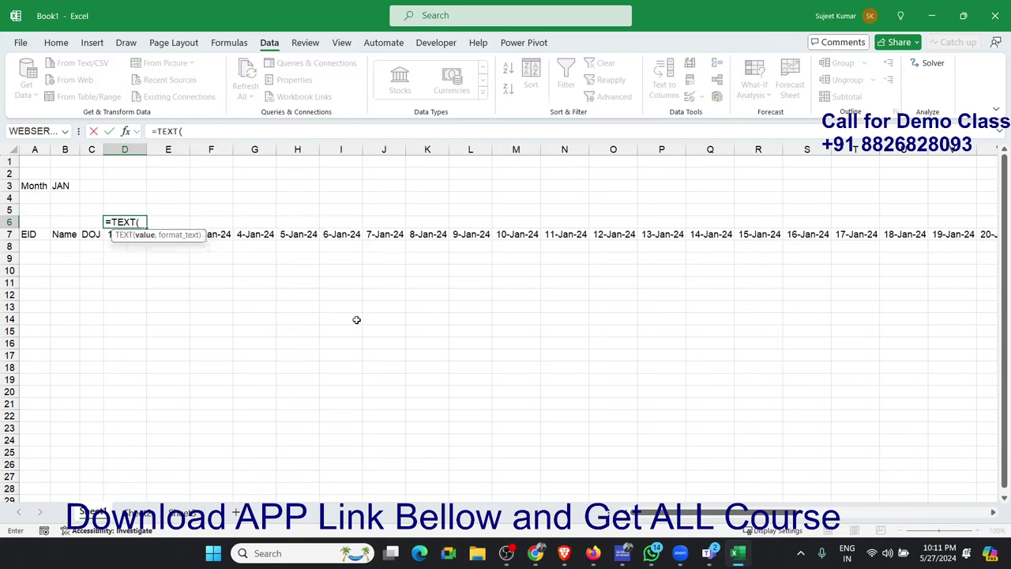
{"action": "key", "text": "Down"}
{"action": "type", "text": ",\""}
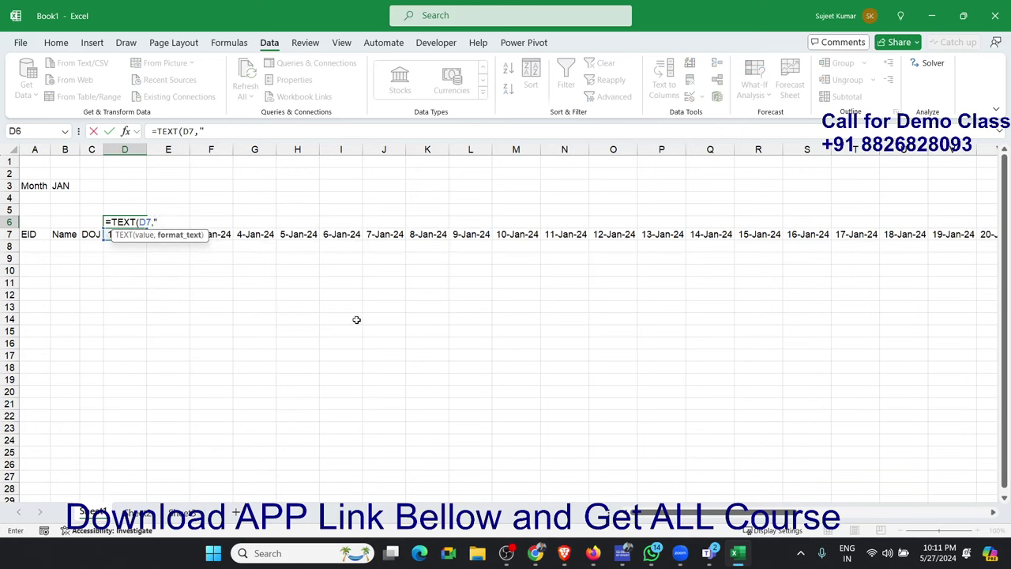
{"action": "type", "text": "DD"}
{"action": "type", "text": "D\""}
{"action": "type", "text": ")"}
{"action": "key", "text": "Return"}
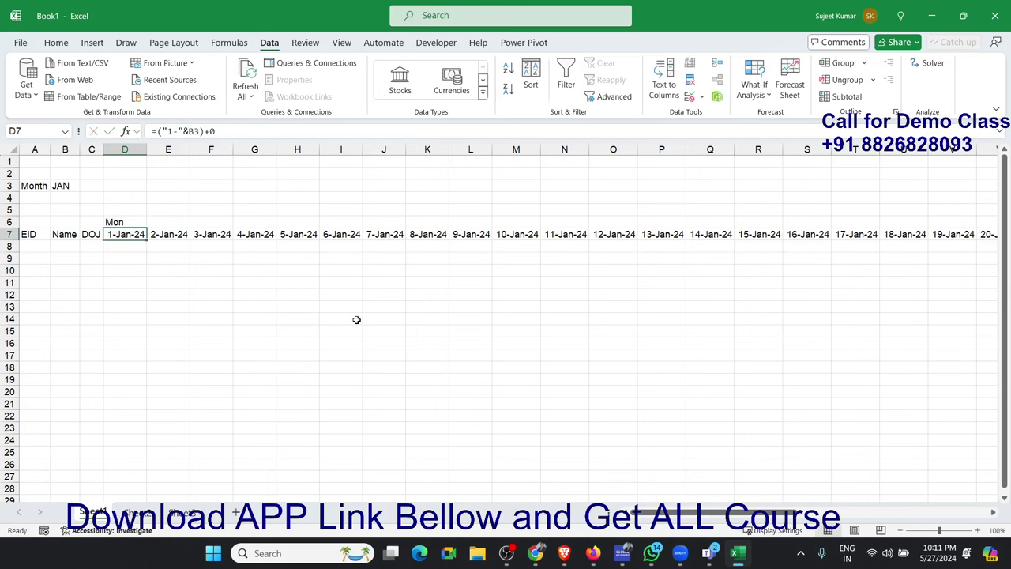
- Fill the day-name formula across D6:AH6 and check the resulting day names
{"action": "key", "text": "ctrl+Right"}
{"action": "key", "text": "Up"}
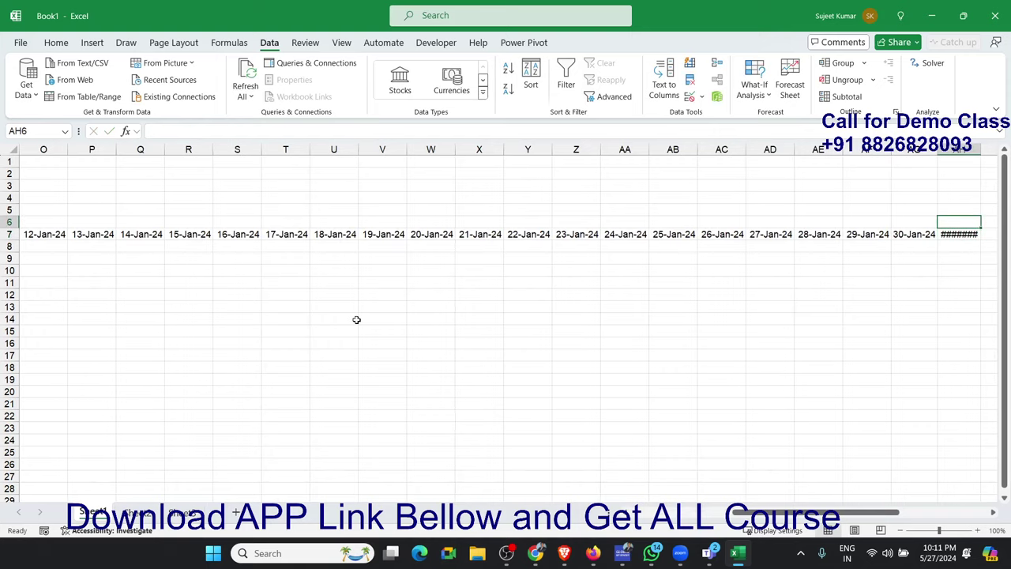
{"action": "key", "text": "ctrl+shift+Left"}
{"action": "key", "text": "ctrl+r"}
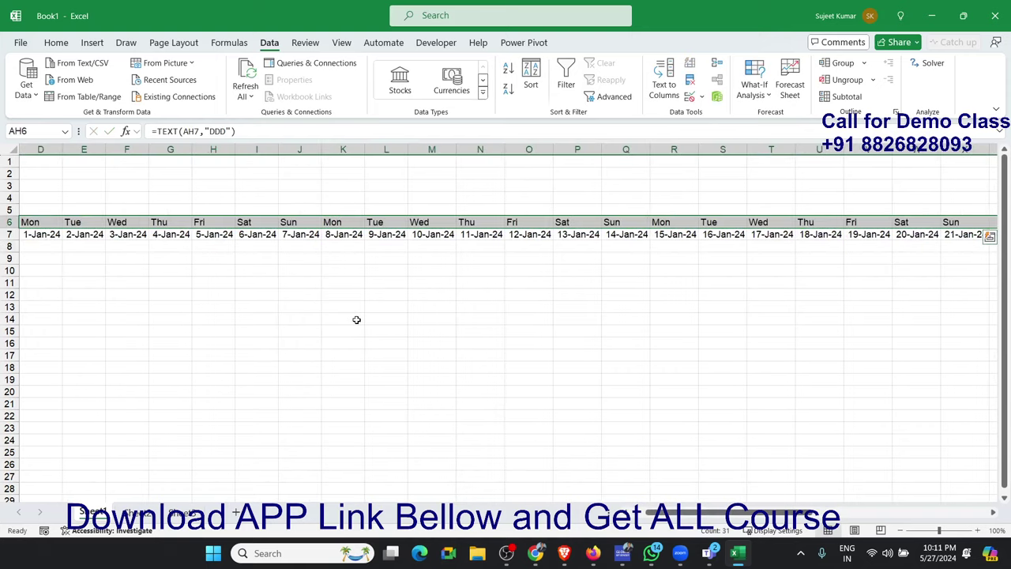
{"action": "key", "text": "ctrl+Left"}
{"action": "key", "text": "Left"}
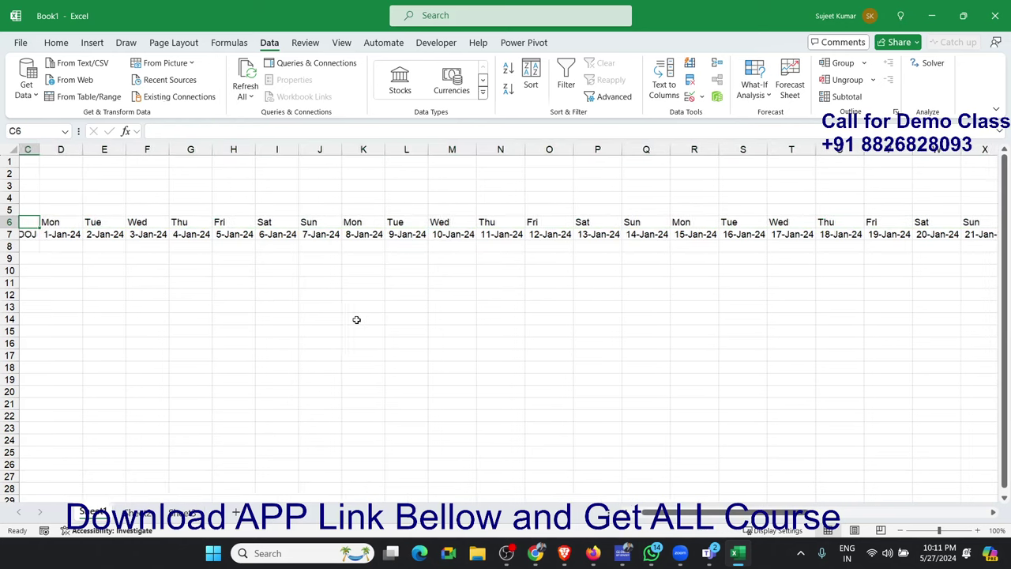
{"action": "key", "text": "Right"}
{"action": "key", "text": "Right"}
{"action": "key", "text": "Right"}
{"action": "key", "text": "Right"}
{"action": "key", "text": "Right"}
{"action": "key", "text": "Right"}
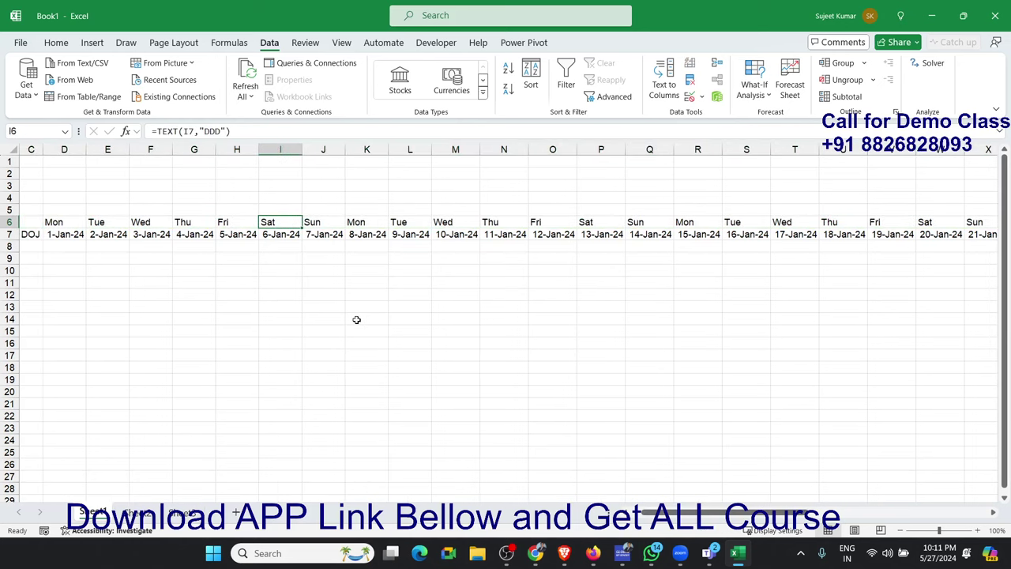
{"action": "key", "text": "Right"}
{"action": "key", "text": "Right"}
{"action": "key", "text": "Right"}
{"action": "key", "text": "Right"}
{"action": "key", "text": "Right"}
{"action": "key", "text": "Right"}
{"action": "key", "text": "Right"}
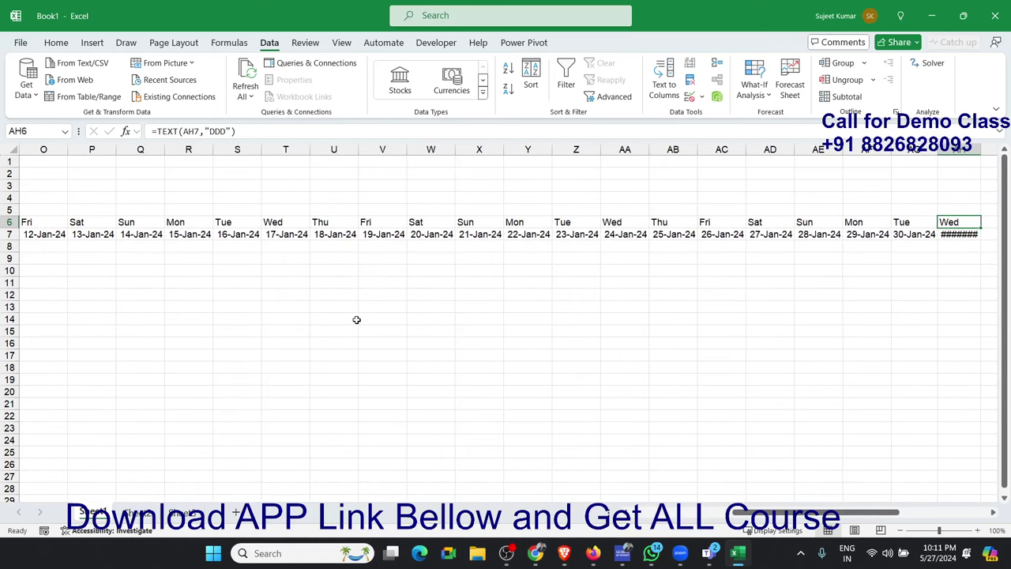
{"action": "key", "text": "Left"}
{"action": "key", "text": "Left"}
- Select the row 7 dates from D7 through AH7
{"action": "key", "text": "Home"}
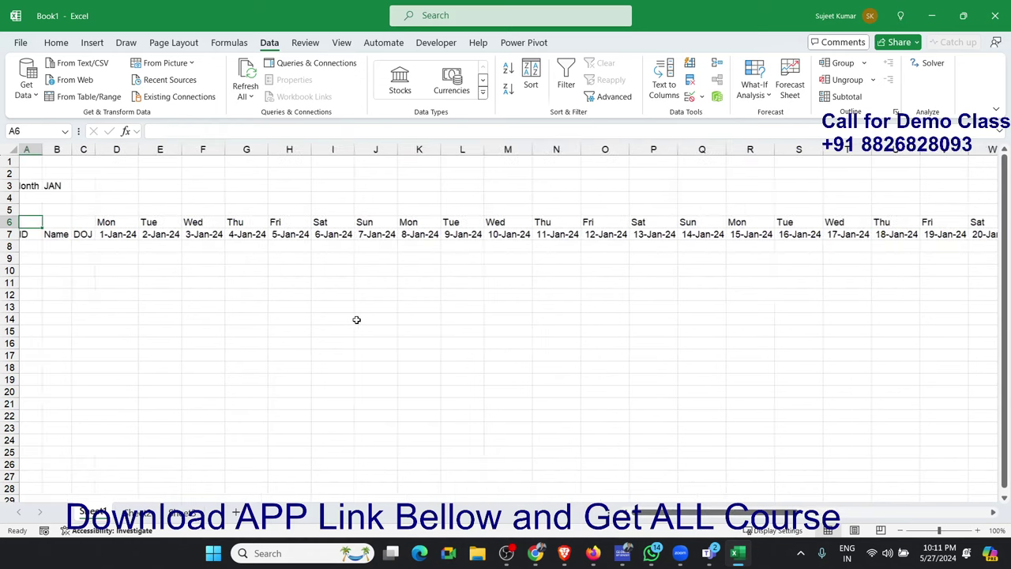
{"action": "key", "text": "Up"}
{"action": "key", "text": "Up"}
{"action": "key", "text": "Up"}
{"action": "key", "text": "Right"}
{"action": "key", "text": "Down"}
{"action": "key", "text": "Down"}
{"action": "key", "text": "Down"}
{"action": "key", "text": "Down"}
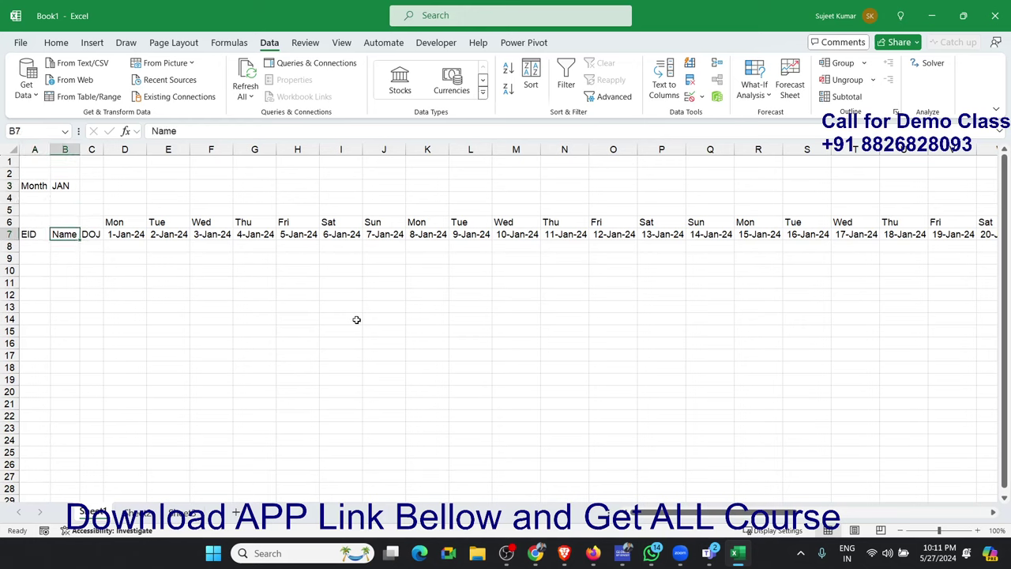
{"action": "key", "text": "Right"}
{"action": "key", "text": "Right"}
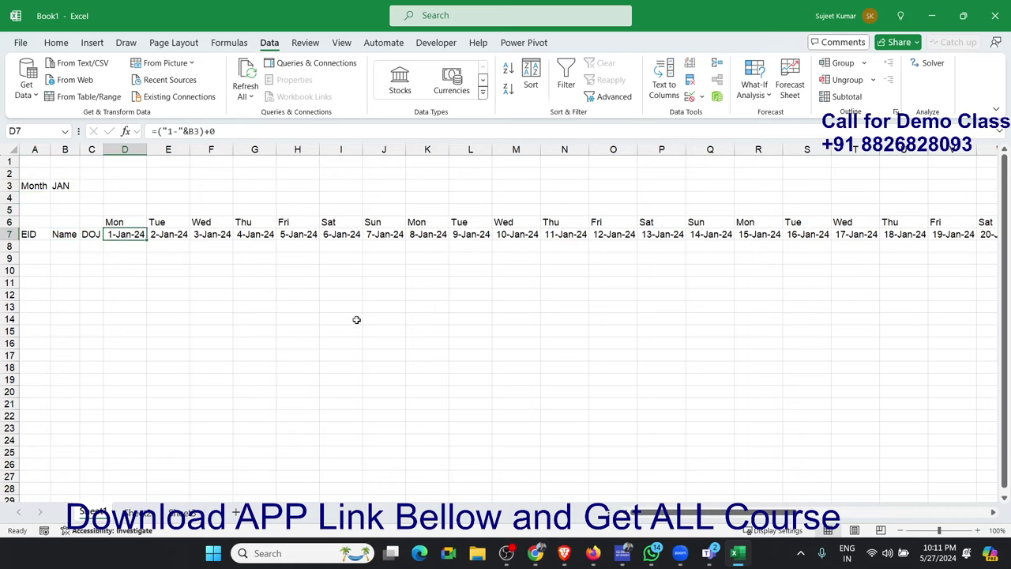
{"action": "key", "text": "ctrl+shift+Right"}
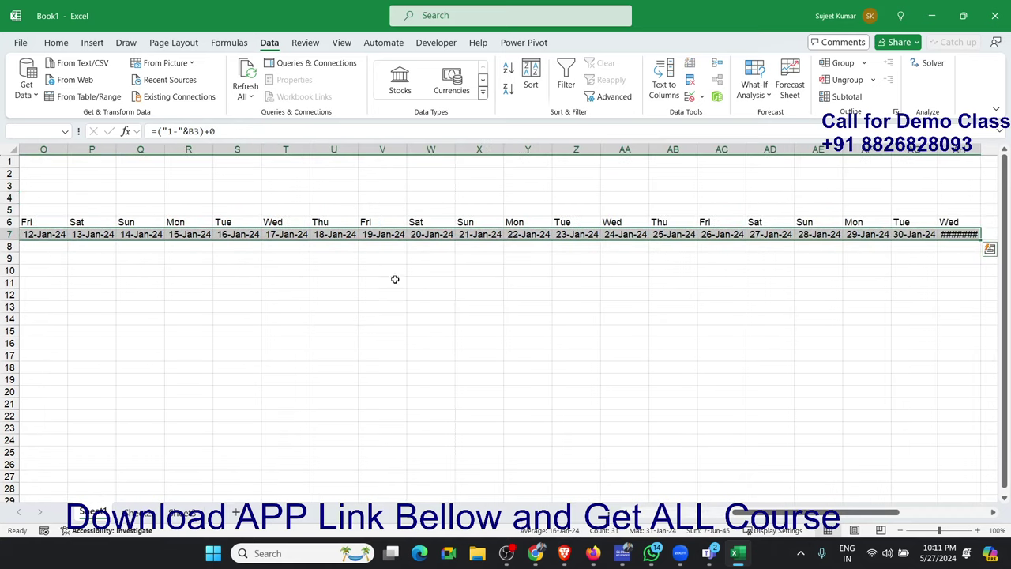
- Apply the custom number format dd to the row 7 dates so they read 01, 02, 03
{"action": "right_click", "coordinate": [395, 234]}
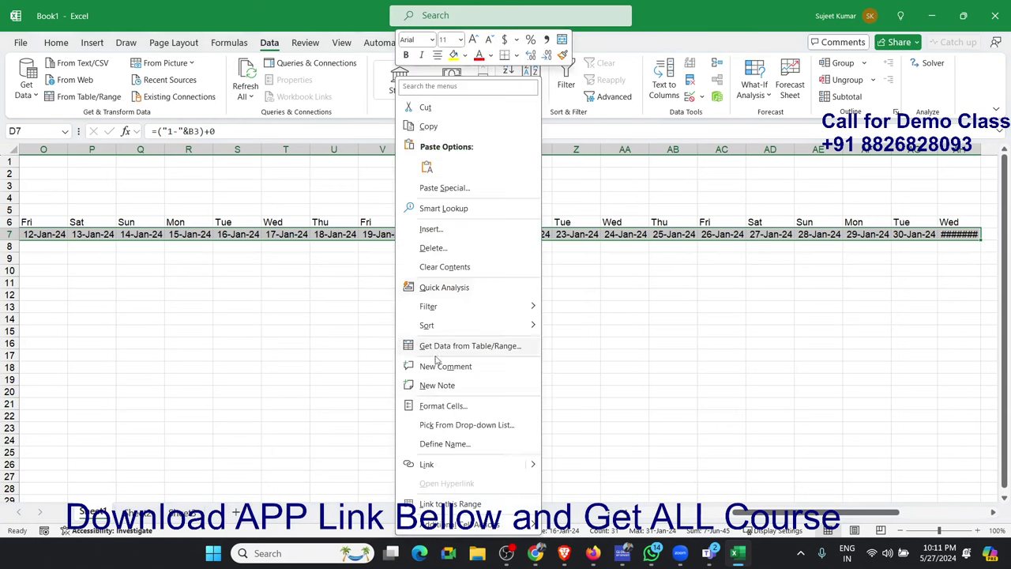
{"action": "left_click", "coordinate": [433, 407]}
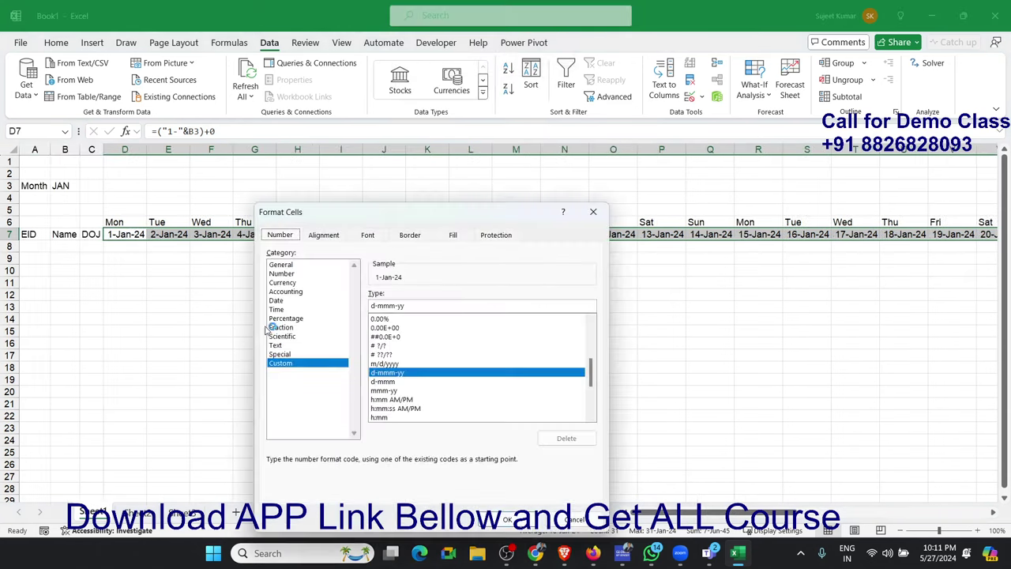
{"action": "left_click_drag", "start_coordinate": [418, 306], "coordinate": [339, 301]}
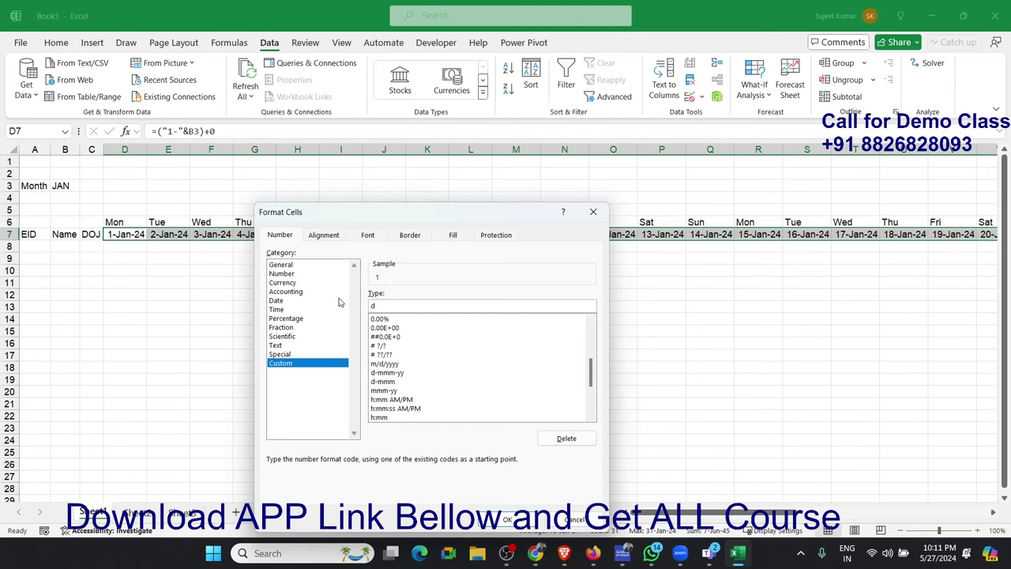
{"action": "left_click", "coordinate": [506, 519]}
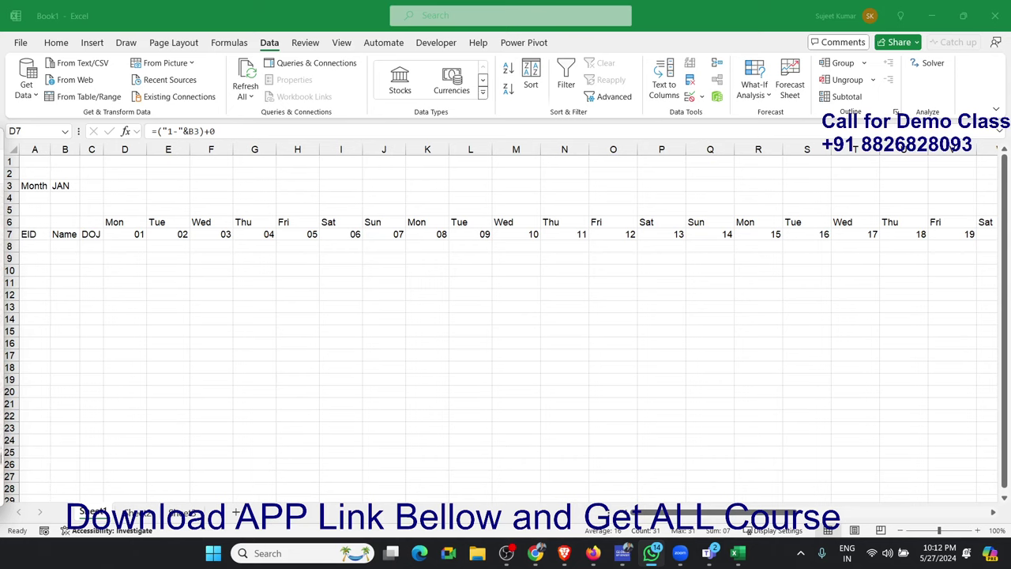
{"action": "key", "text": "ctrl+shift+Right"}
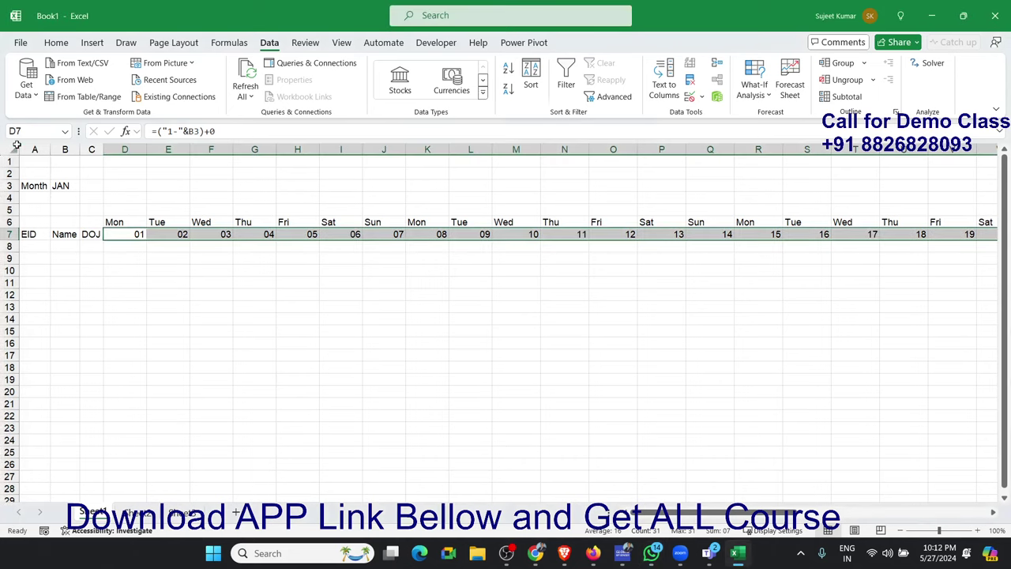
- AutoFit every column so all 31 days fit, undoing a trial border on the whole table
{"action": "left_click", "coordinate": [16, 145]}
{"action": "double_click", "coordinate": [147, 149]}
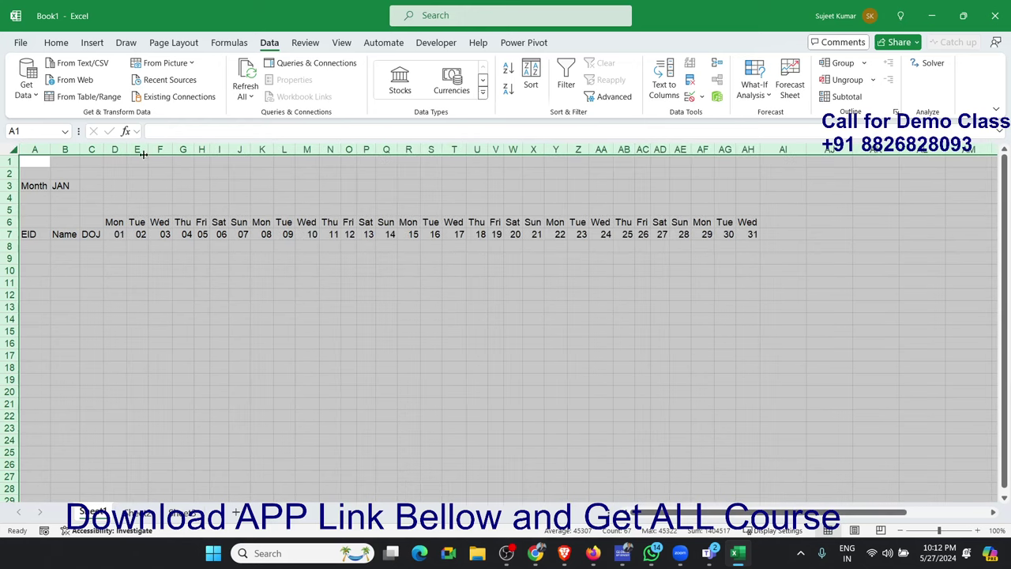
{"action": "left_click_drag", "start_coordinate": [119, 232], "coordinate": [754, 235]}
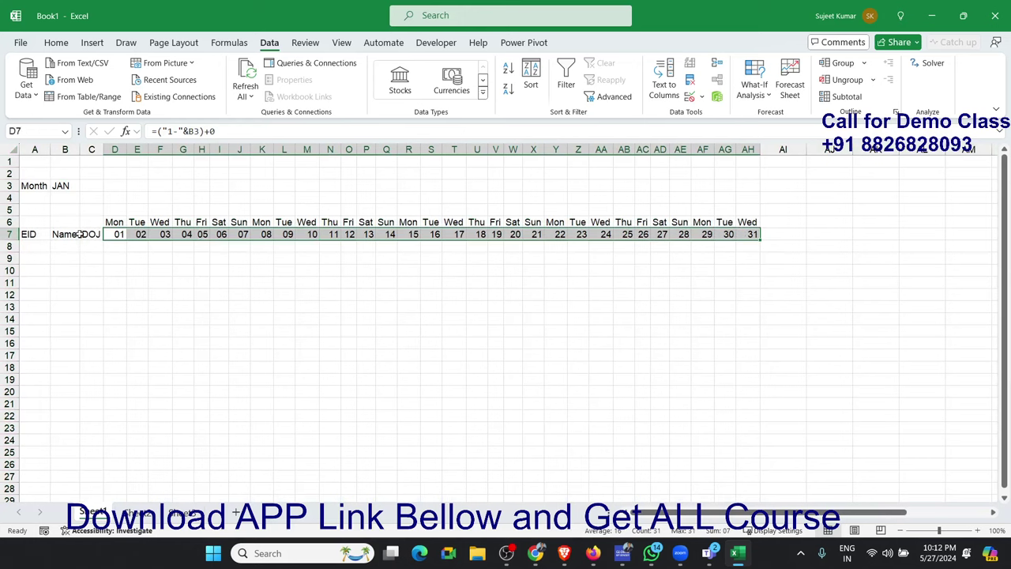
{"action": "mouse_move", "coordinate": [47, 223]}
{"action": "left_mouse_down"}
{"action": "mouse_move", "coordinate": [576, 253]}
{"action": "mouse_move", "coordinate": [738, 376]}
{"action": "left_mouse_up"}
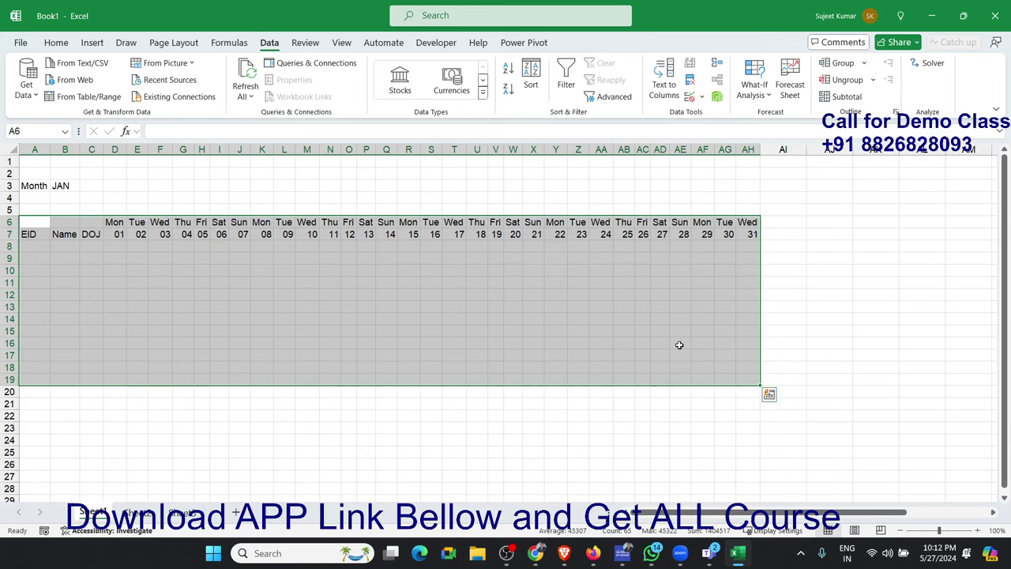
{"action": "left_click", "coordinate": [57, 44]}
{"action": "left_click", "coordinate": [161, 92]}
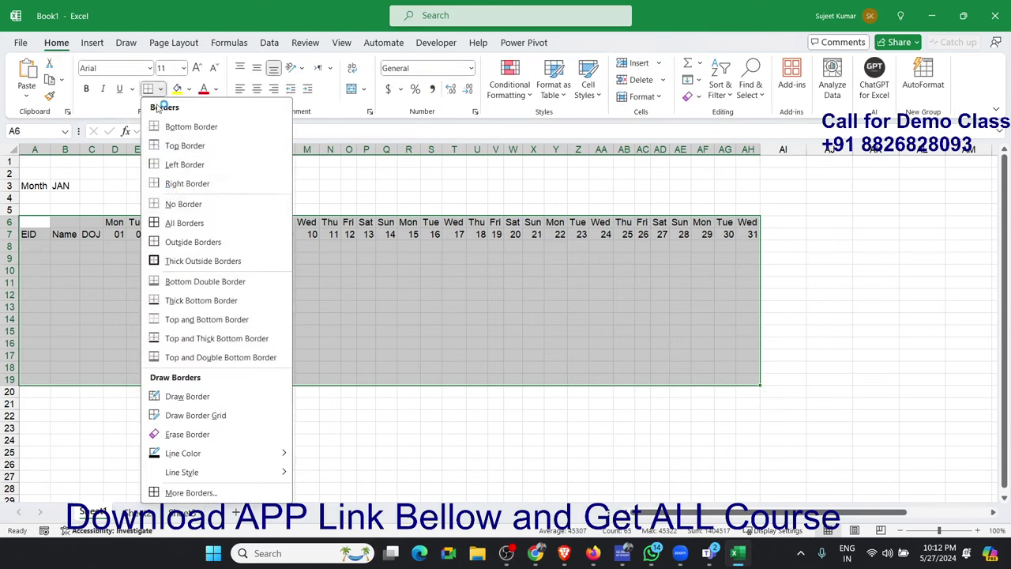
{"action": "left_click", "coordinate": [175, 222]}
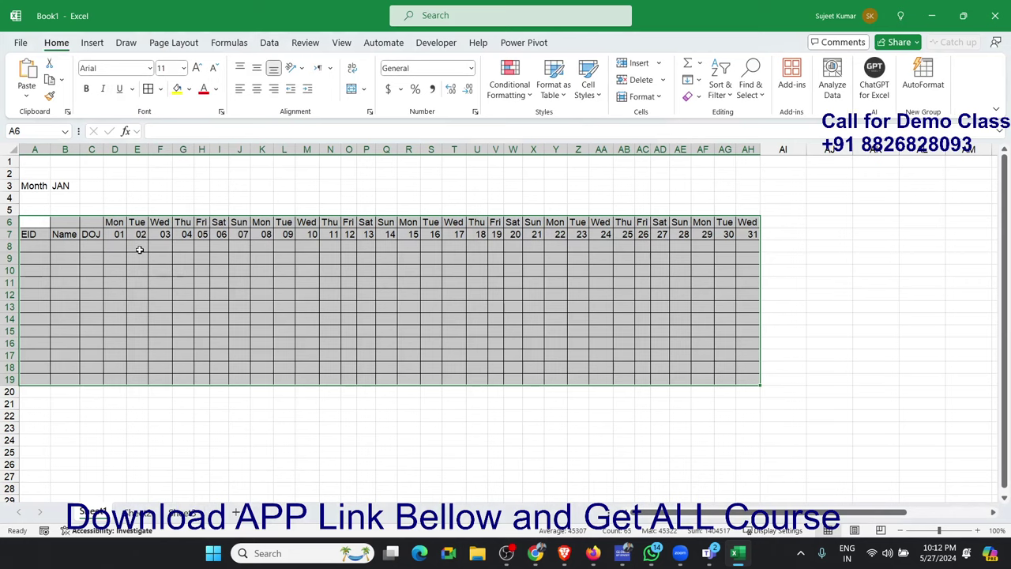
{"action": "key", "text": "ctrl+z"}
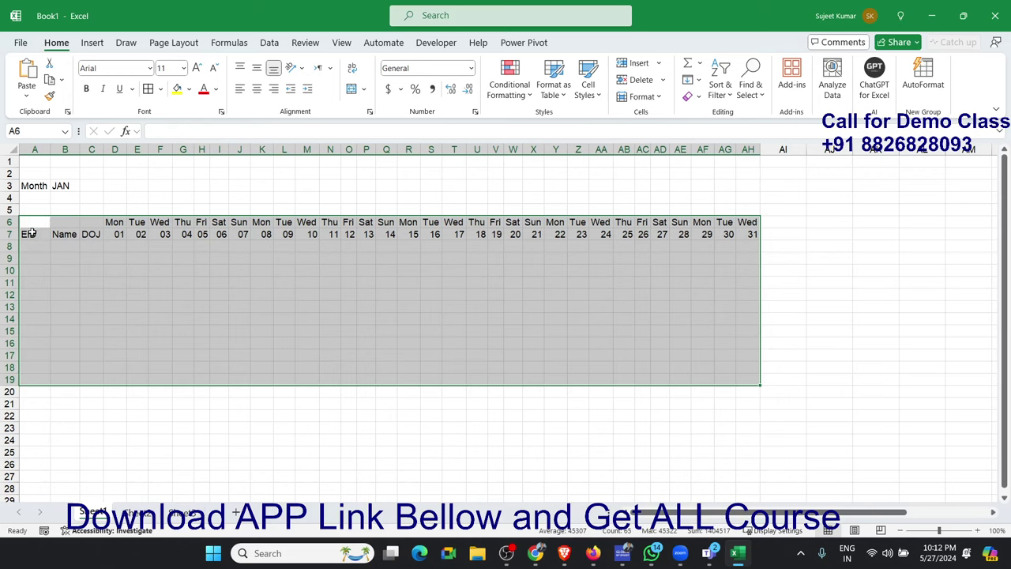
- Add All Borders to the EID, Name and DOJ block A7:C17
{"action": "left_click_drag", "start_coordinate": [30, 231], "coordinate": [90, 355]}
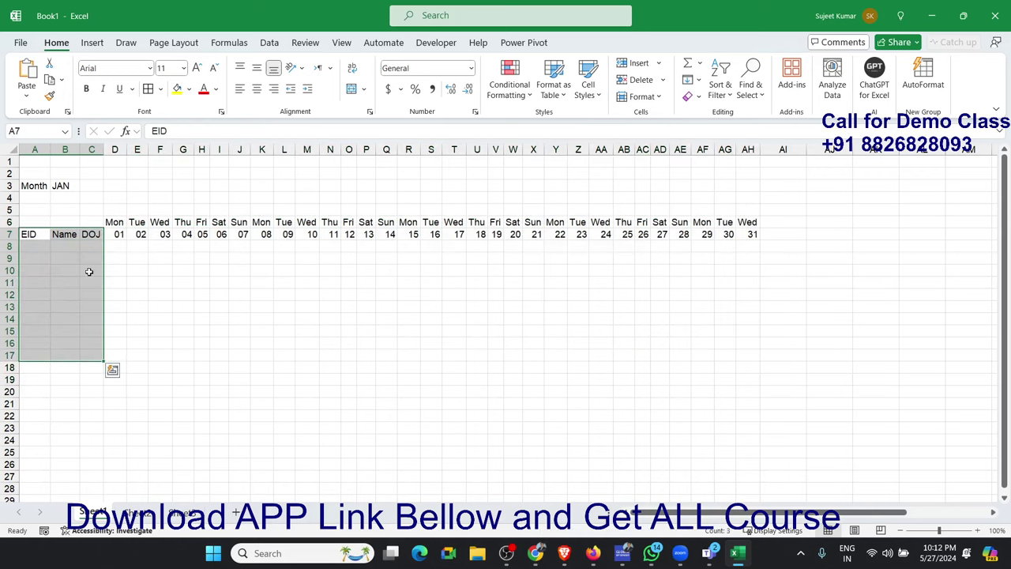
{"action": "left_click", "coordinate": [148, 92]}
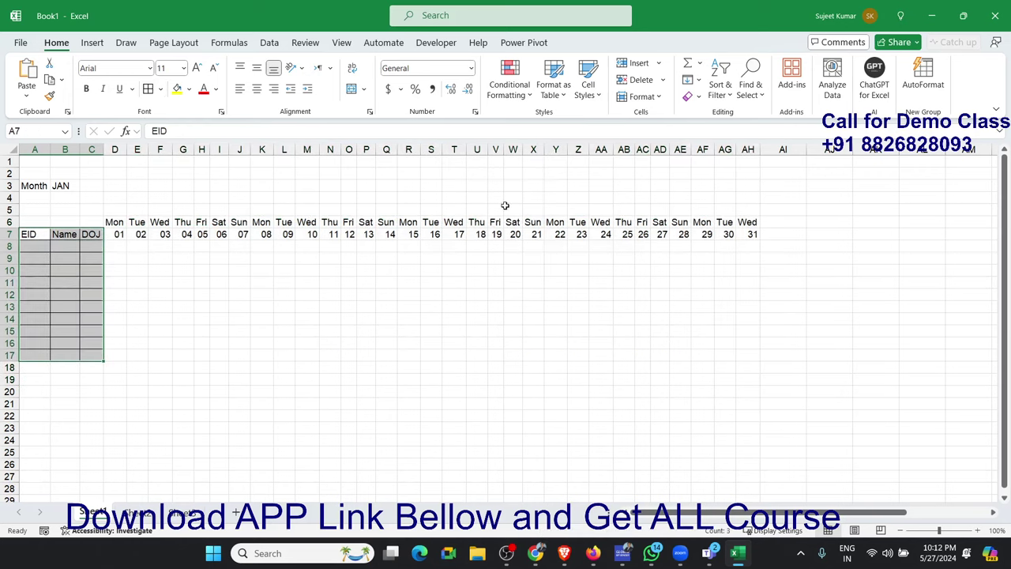
{"action": "left_click", "coordinate": [224, 308]}
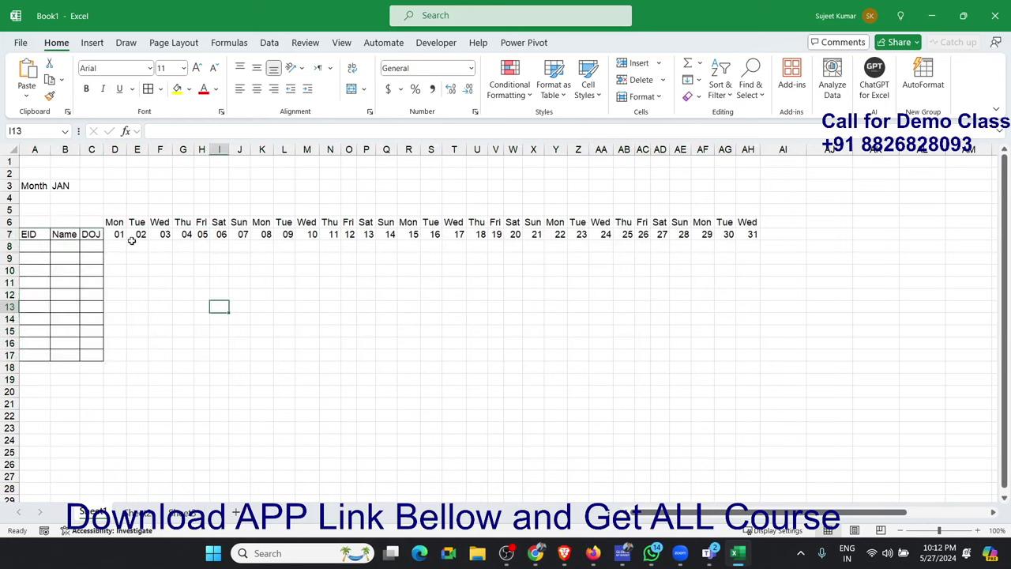
{"action": "left_click", "coordinate": [681, 227]}
{"action": "left_click_drag", "start_coordinate": [702, 223], "coordinate": [731, 363]}
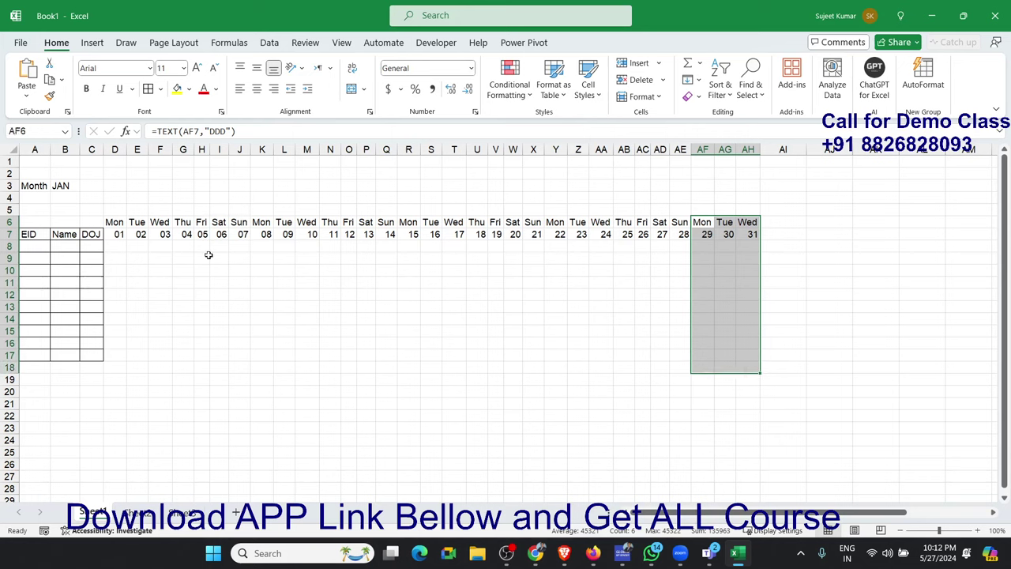
- Create a formula-based conditional rule on D6 using =D$7<>""
{"action": "left_click", "coordinate": [137, 246]}
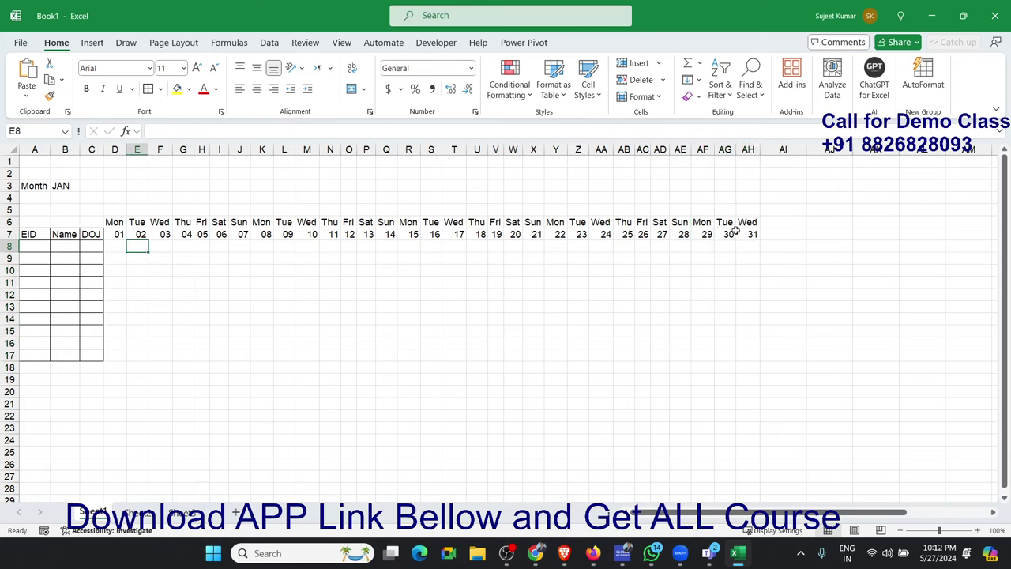
{"action": "mouse_move", "coordinate": [728, 234]}
{"action": "left_mouse_down"}
{"action": "mouse_move", "coordinate": [755, 234]}
{"action": "mouse_move", "coordinate": [740, 375]}
{"action": "left_mouse_up"}
{"action": "left_click", "coordinate": [284, 259]}
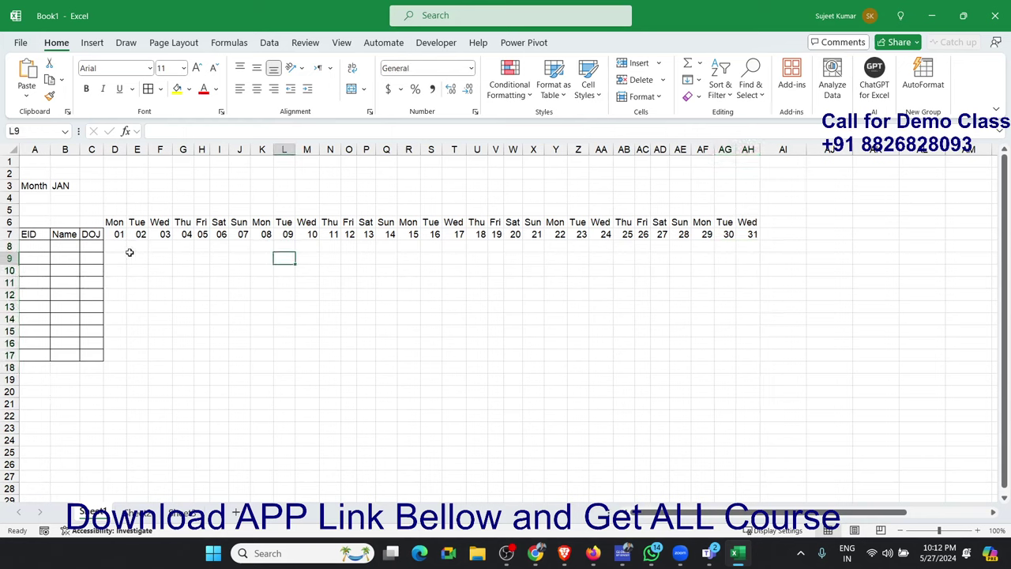
{"action": "left_click", "coordinate": [122, 247]}
{"action": "left_click", "coordinate": [119, 220]}
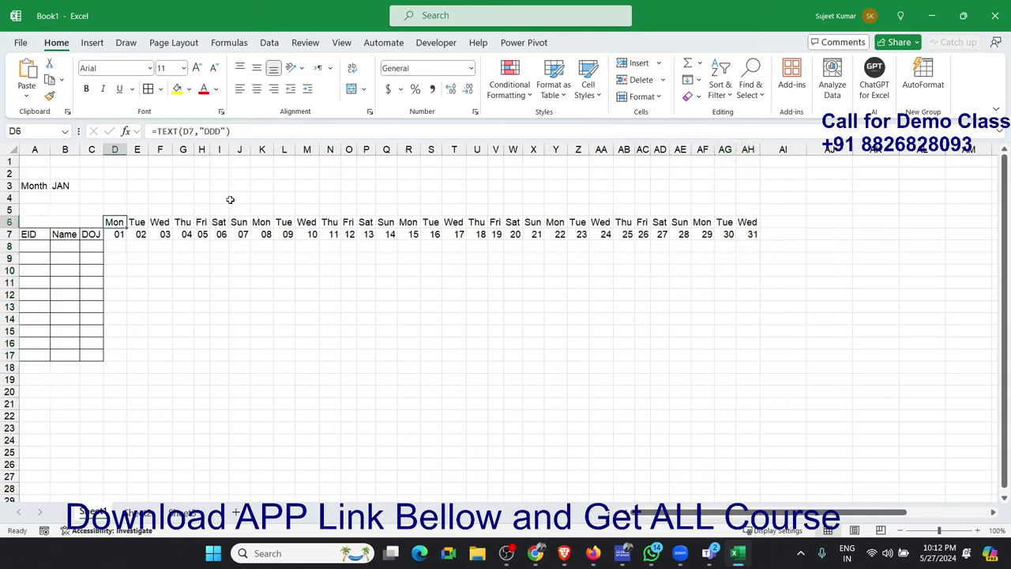
{"action": "left_click", "coordinate": [510, 83]}
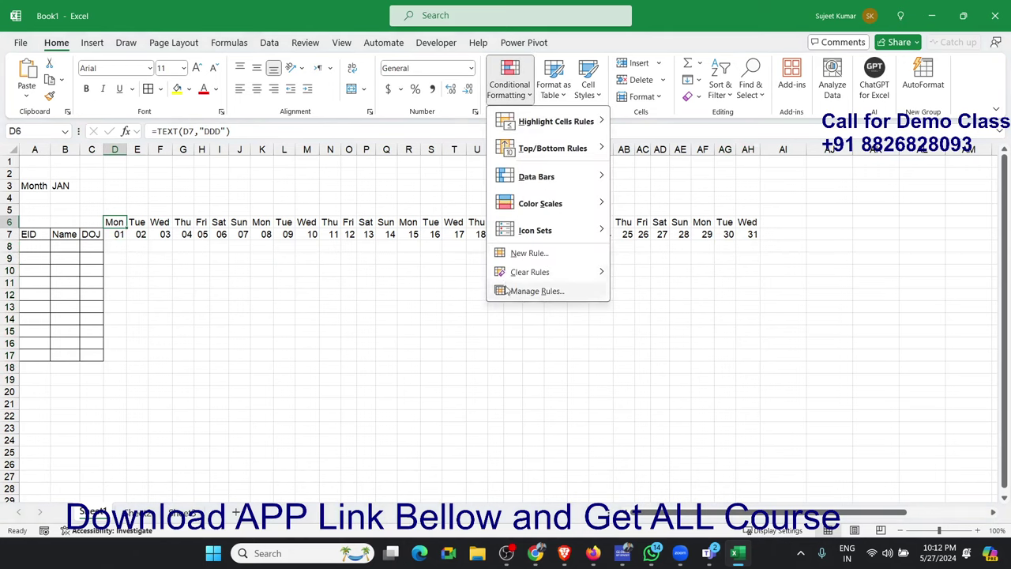
{"action": "left_click", "coordinate": [527, 253]}
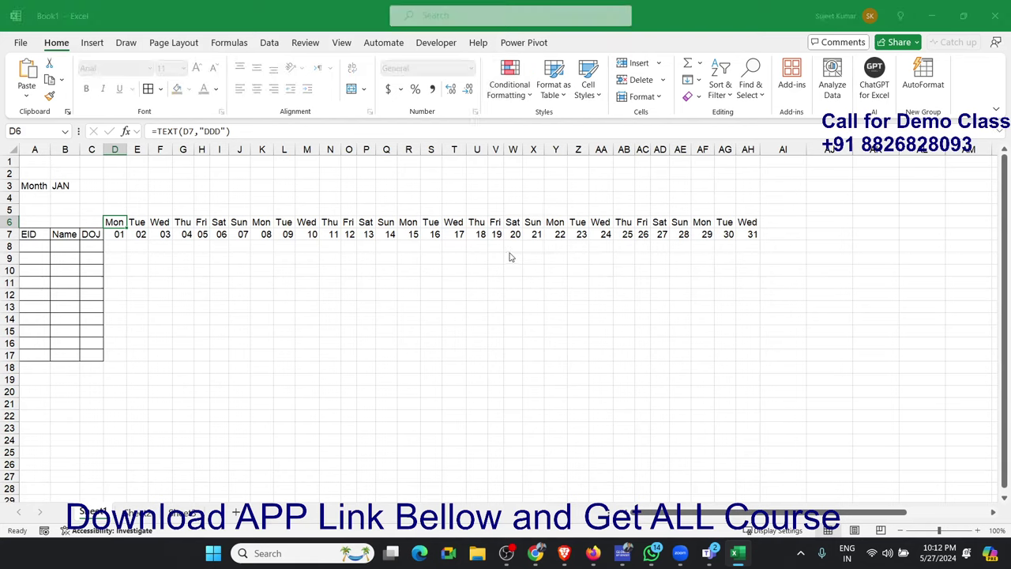
{"action": "left_click", "coordinate": [399, 350]}
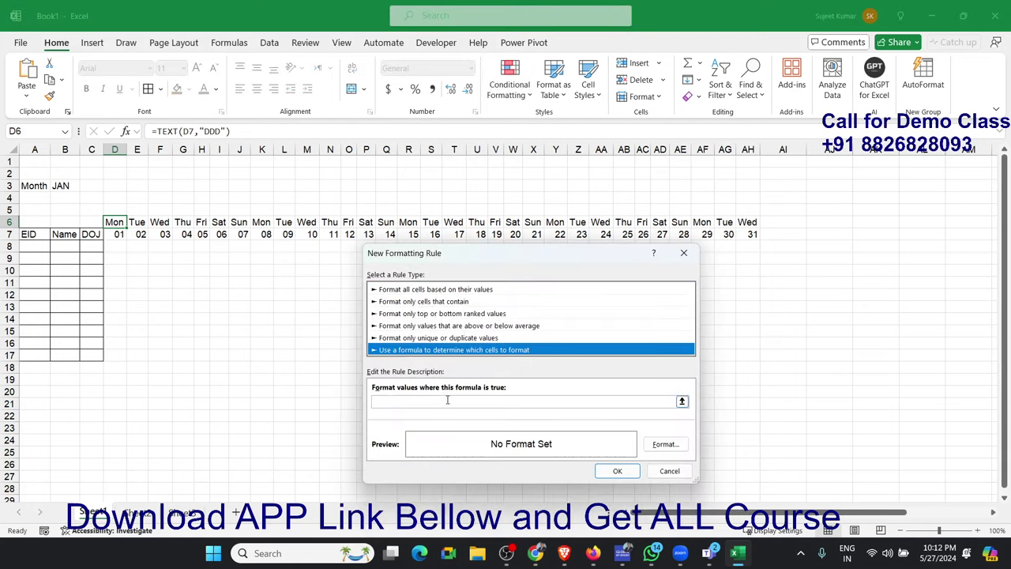
{"action": "left_click", "coordinate": [434, 402]}
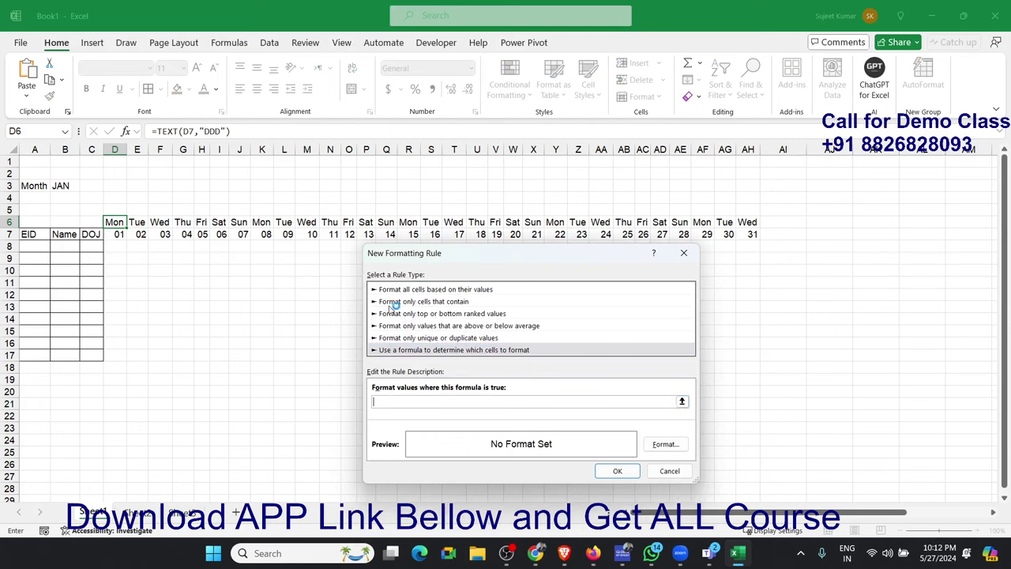
{"action": "left_click", "coordinate": [118, 234]}
{"action": "type", "text": "<"}
{"action": "key", "text": "BackSpace"}
- Set the rule's format to an Outline border and save the rule
{"action": "left_click", "coordinate": [652, 448]}
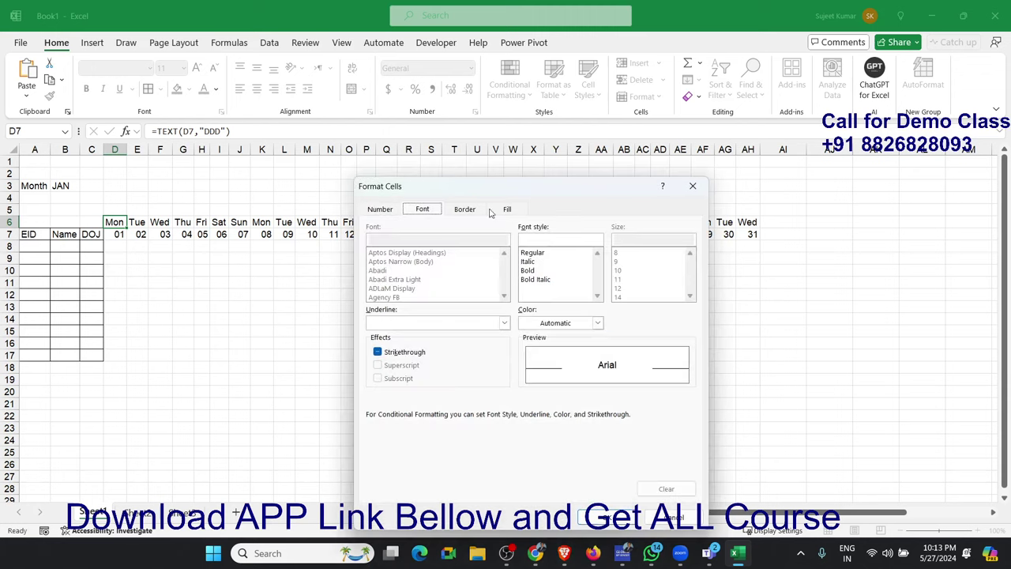
{"action": "left_click", "coordinate": [476, 211]}
{"action": "left_click", "coordinate": [558, 252]}
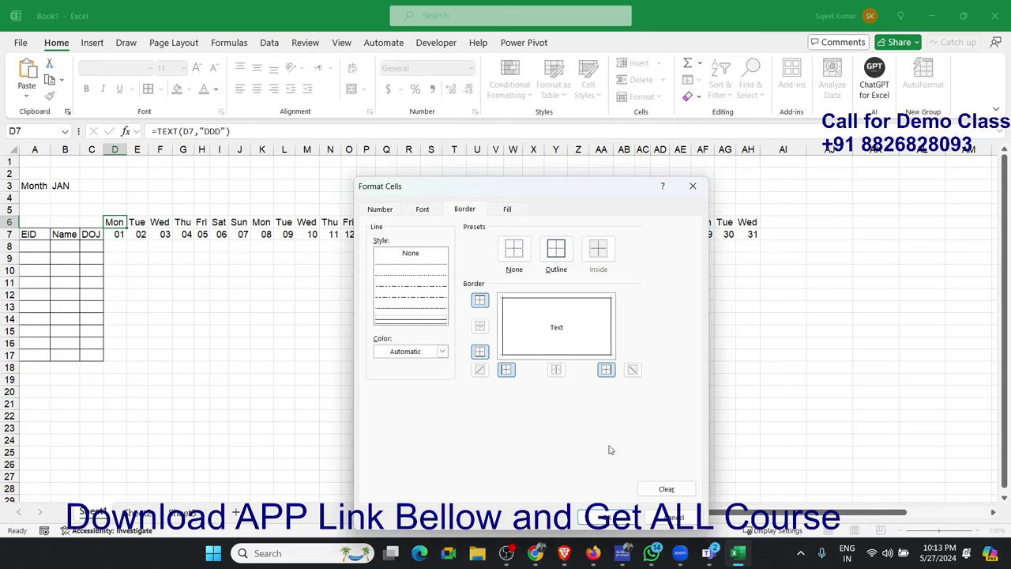
{"action": "left_click", "coordinate": [613, 518]}
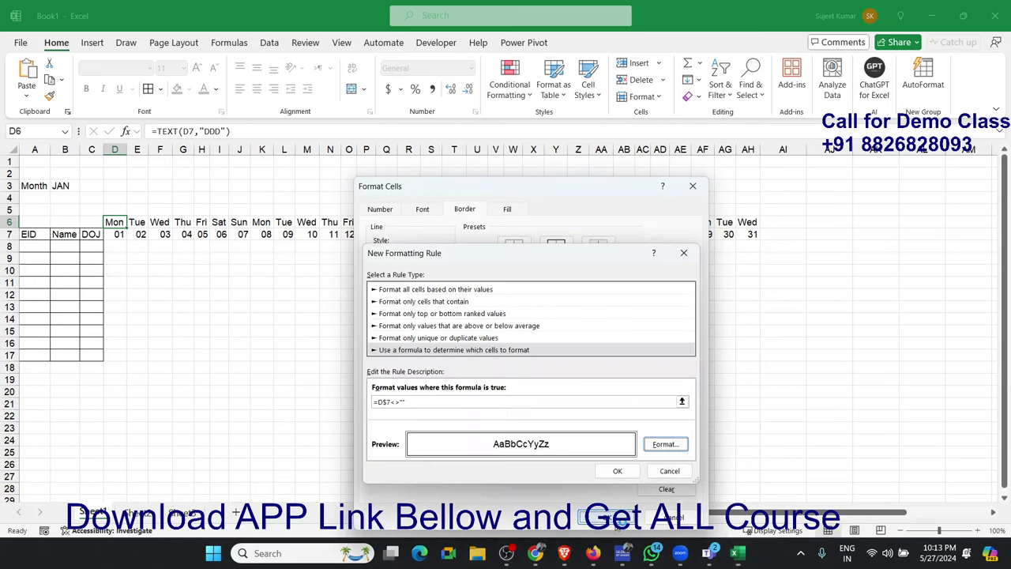
{"action": "left_click", "coordinate": [617, 471]}
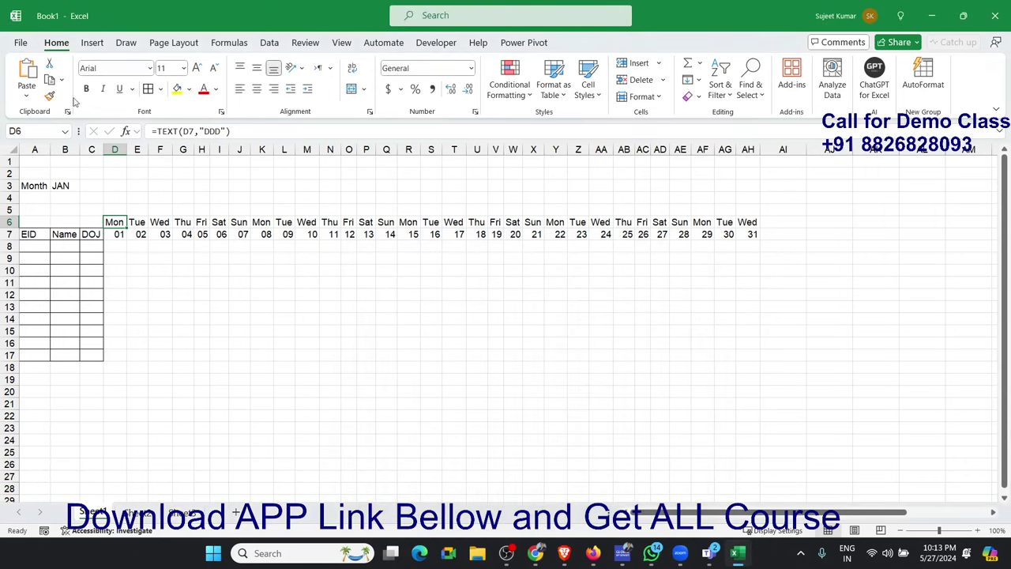
{"action": "left_click", "coordinate": [49, 96]}
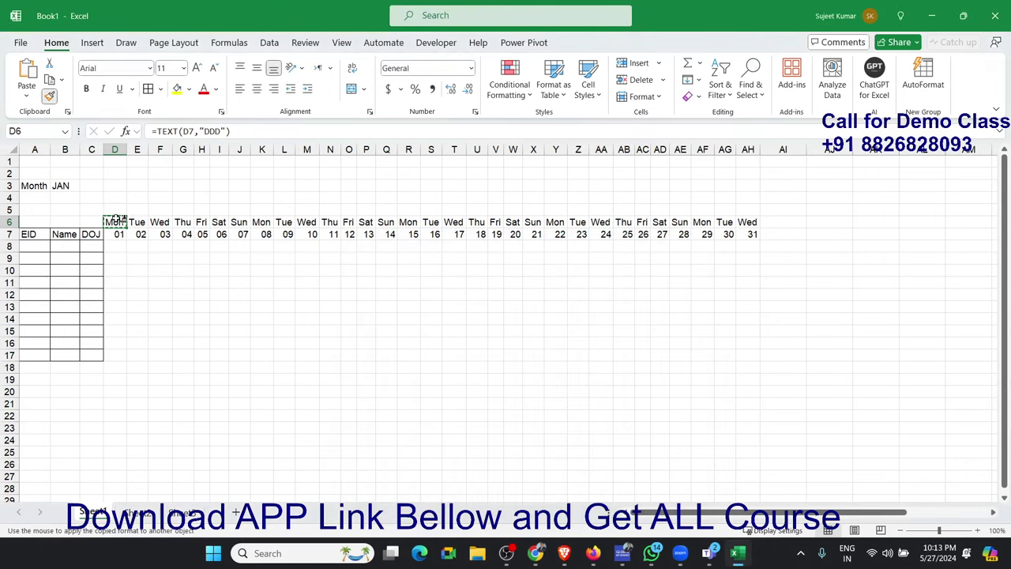
- Paint D6's border rule over D6:AH17 and give the row 7 dates the custom dd format
{"action": "mouse_move", "coordinate": [126, 218]}
{"action": "left_mouse_down"}
{"action": "mouse_move", "coordinate": [747, 370]}
{"action": "mouse_move", "coordinate": [743, 359]}
{"action": "left_mouse_up"}
{"action": "left_click_drag", "start_coordinate": [113, 234], "coordinate": [746, 234]}
{"action": "left_click", "coordinate": [475, 114]}
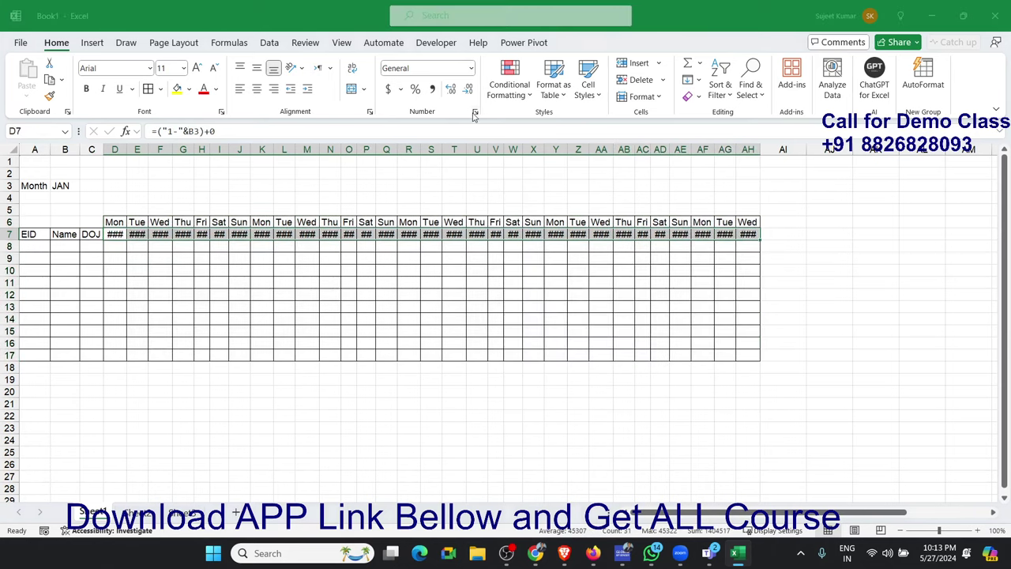
{"action": "left_click", "coordinate": [391, 338]}
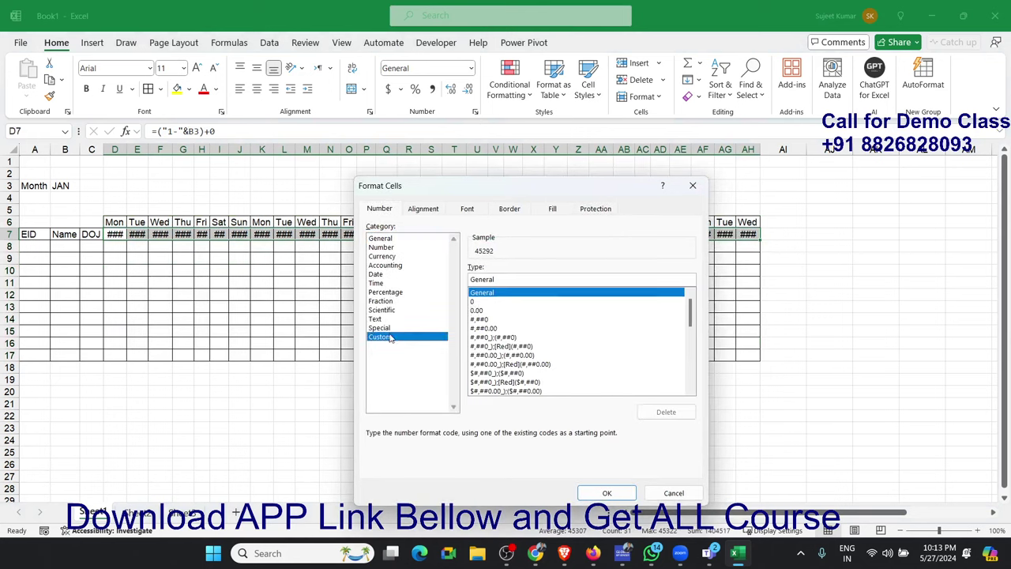
{"action": "double_click", "coordinate": [504, 279]}
{"action": "type", "text": "dd"}
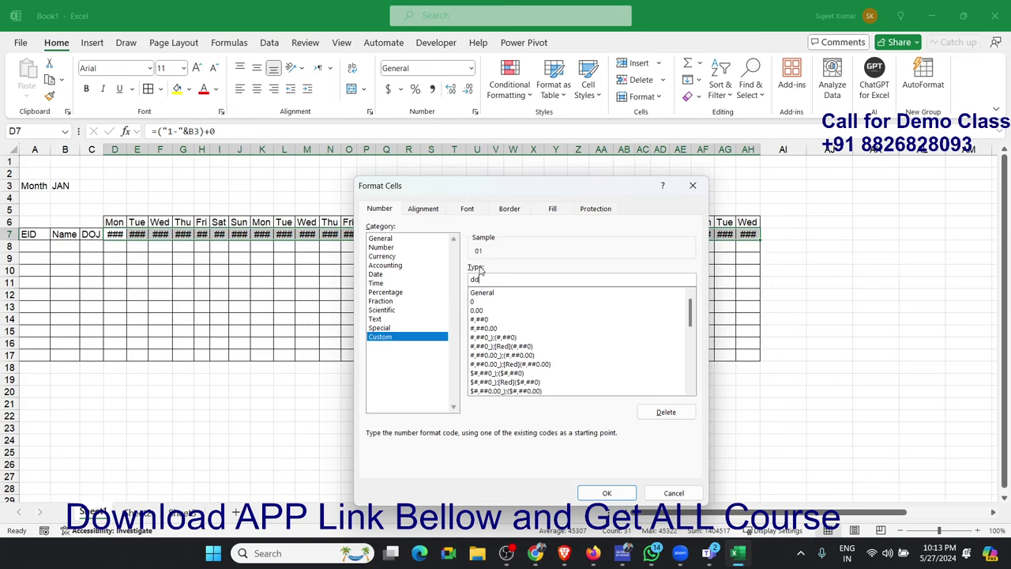
{"action": "key", "text": "Return"}
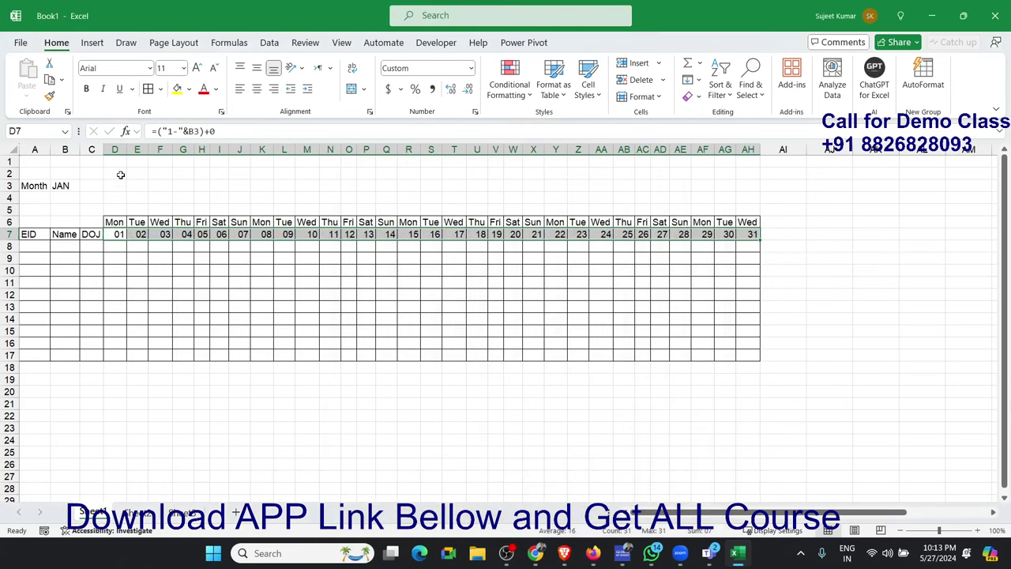
{"action": "left_click", "coordinate": [71, 190]}
{"action": "left_click", "coordinate": [85, 185]}
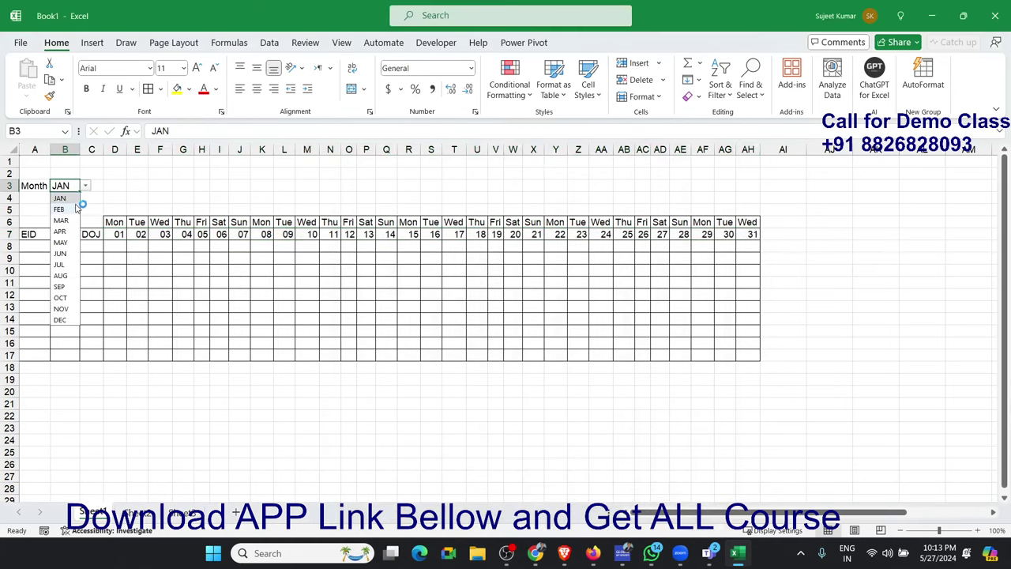
{"action": "left_click", "coordinate": [73, 210]}
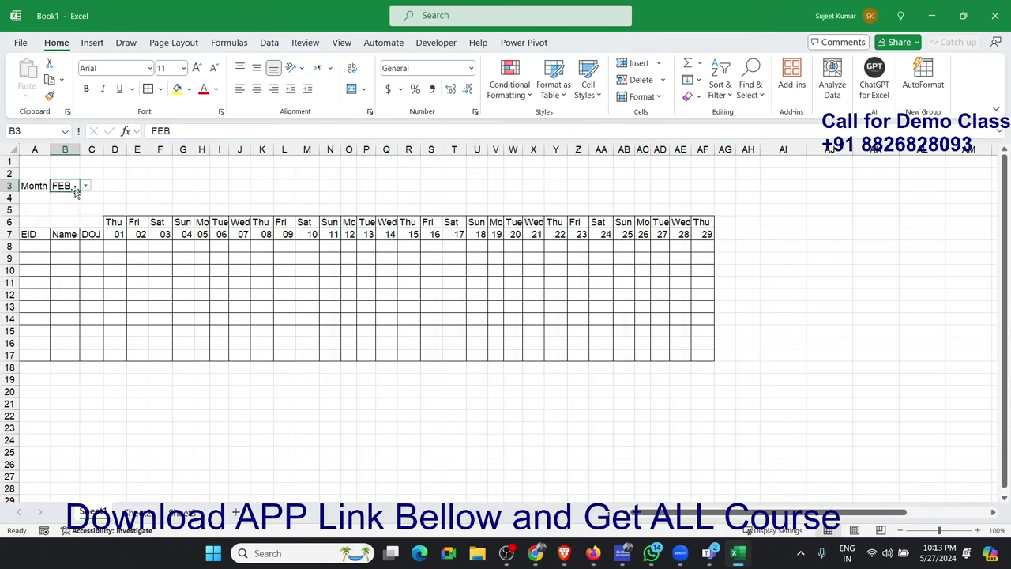
{"action": "left_click", "coordinate": [85, 187]}
{"action": "left_click", "coordinate": [67, 220]}
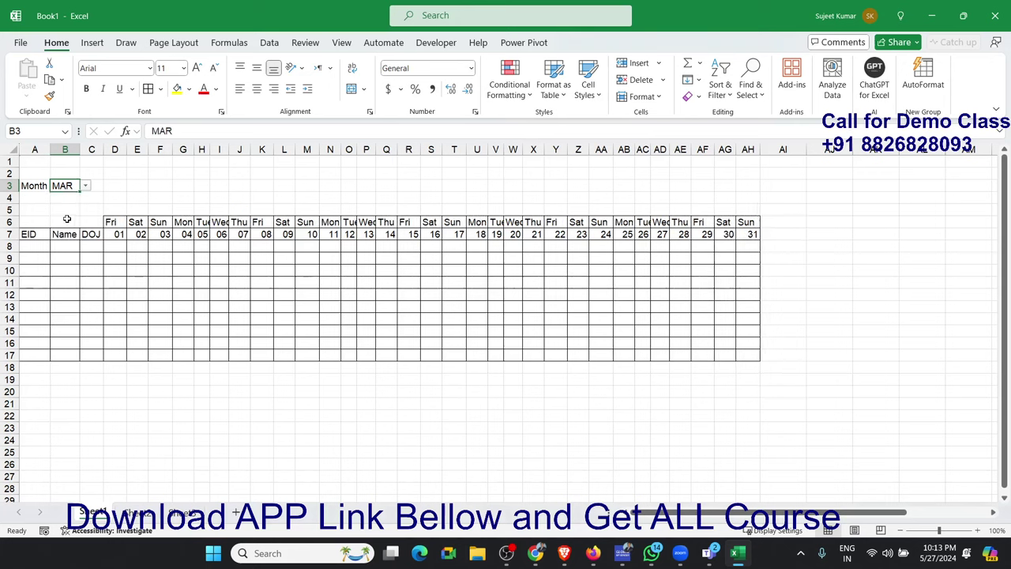
{"action": "left_click", "coordinate": [86, 186]}
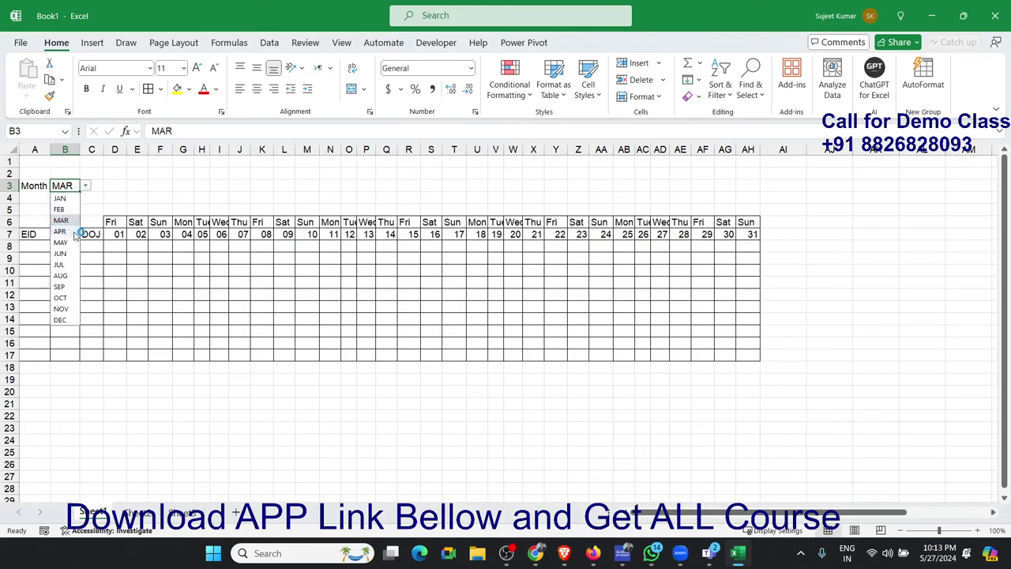
{"action": "left_click", "coordinate": [63, 231]}
{"action": "left_click", "coordinate": [85, 185]}
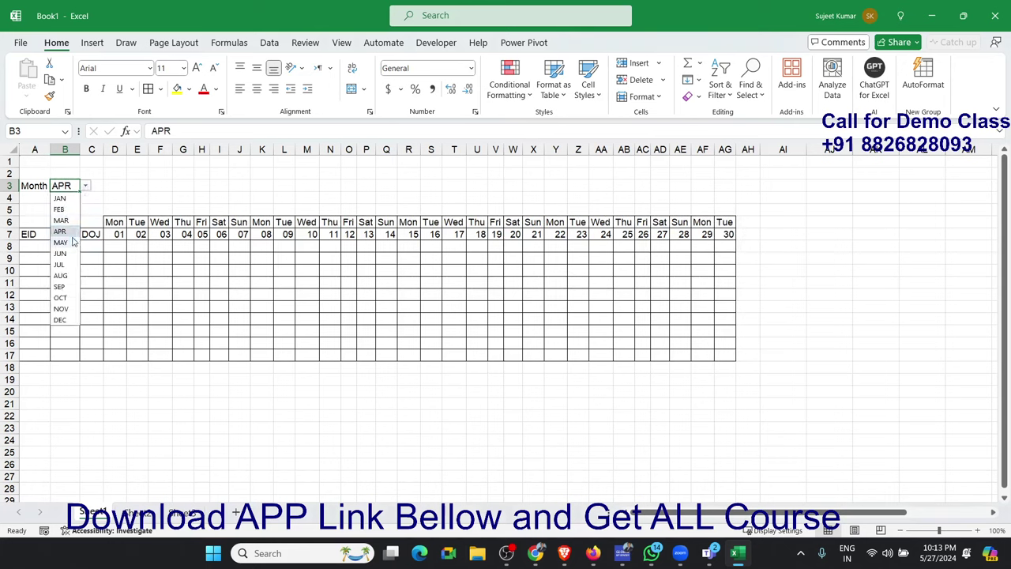
{"action": "left_click", "coordinate": [63, 242]}
{"action": "left_click", "coordinate": [85, 185]}
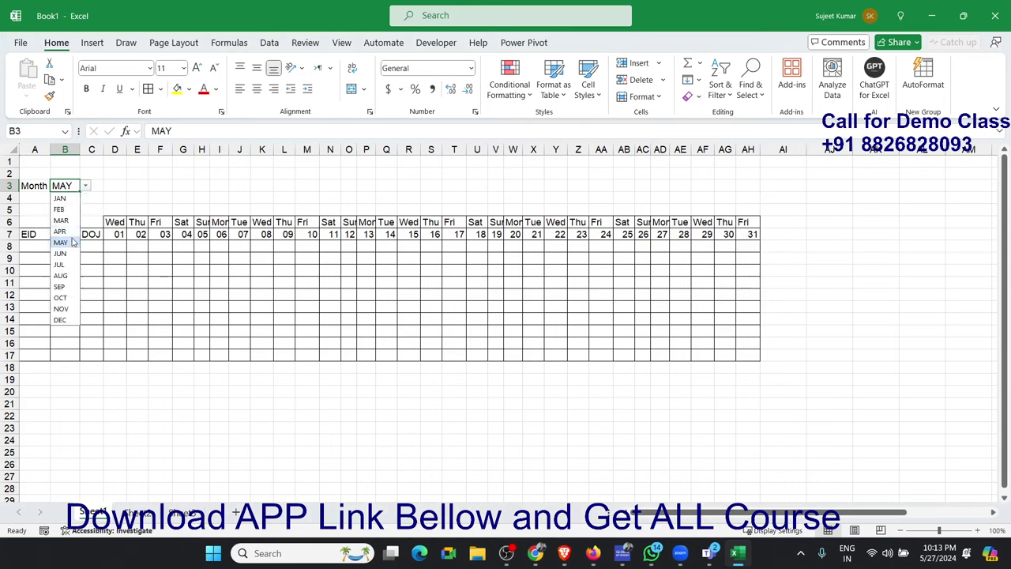
{"action": "left_click", "coordinate": [69, 252]}
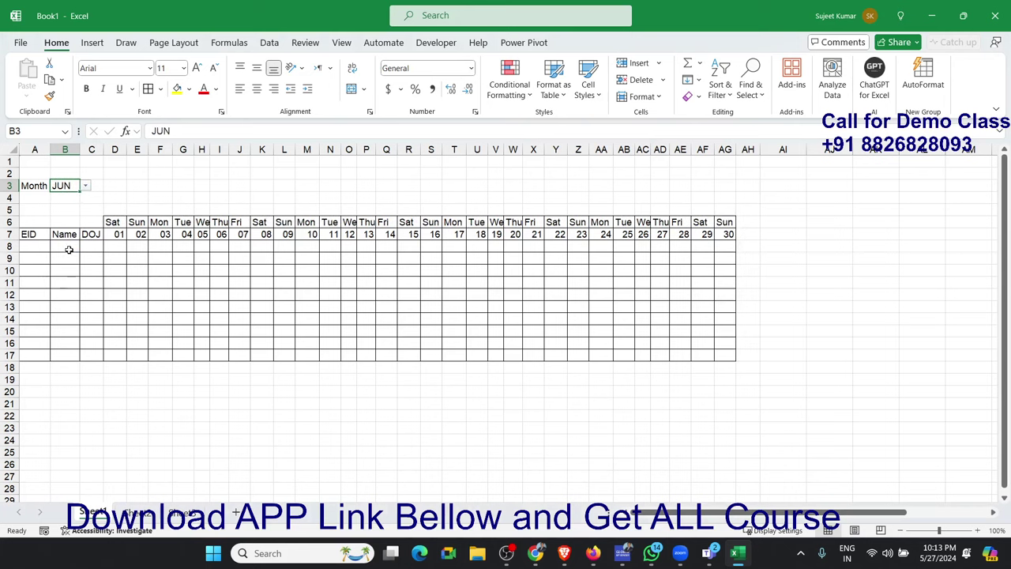
{"action": "left_click", "coordinate": [87, 187]}
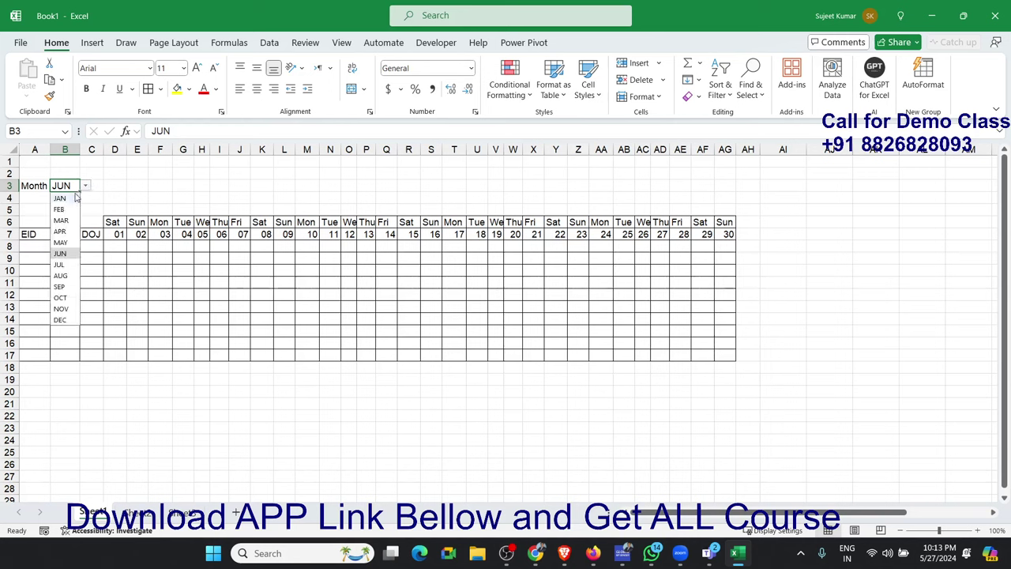
{"action": "left_click", "coordinate": [71, 197]}
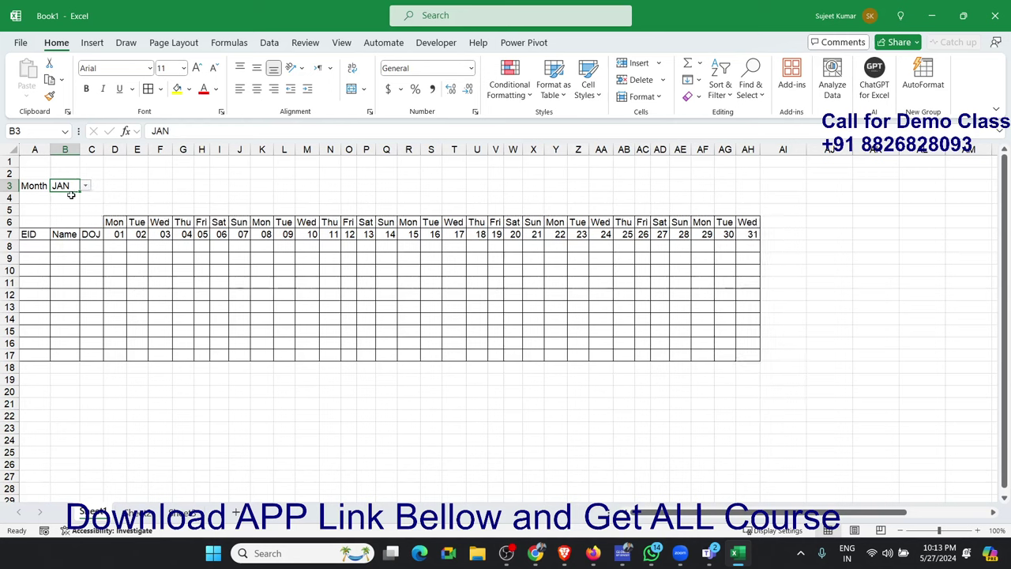
- On cell D8, begin a new formula-based conditional formatting rule starting with =or(
{"action": "left_click", "coordinate": [122, 246]}
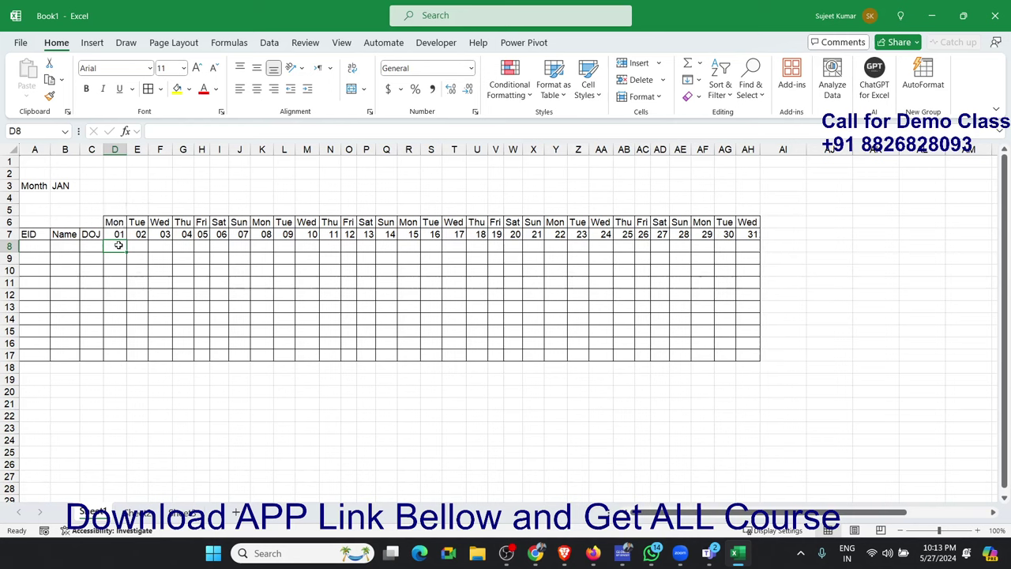
{"action": "mouse_move", "coordinate": [120, 246]}
{"action": "left_mouse_down"}
{"action": "mouse_move", "coordinate": [136, 248]}
{"action": "mouse_move", "coordinate": [134, 357]}
{"action": "left_mouse_up"}
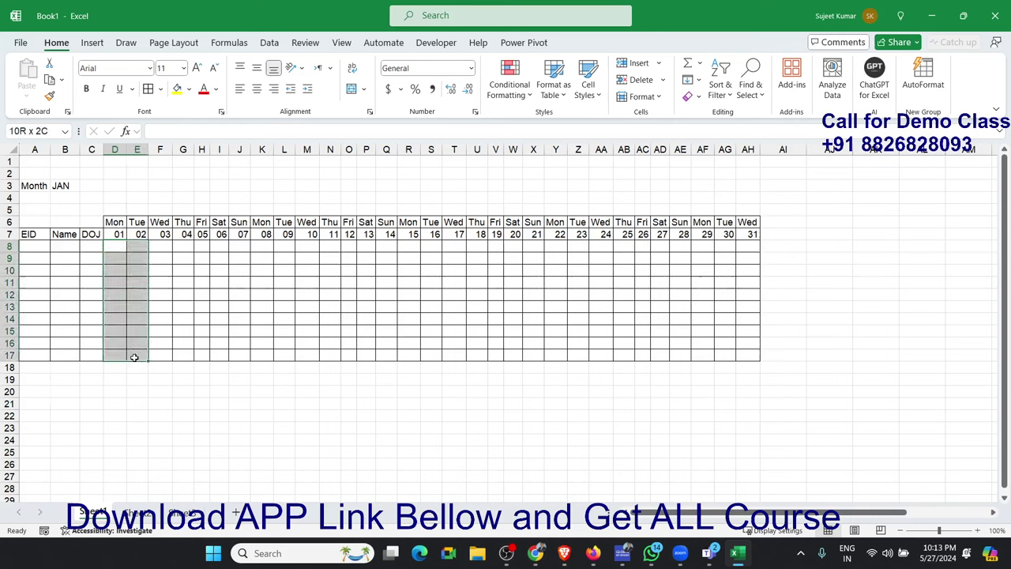
{"action": "left_click", "coordinate": [116, 246]}
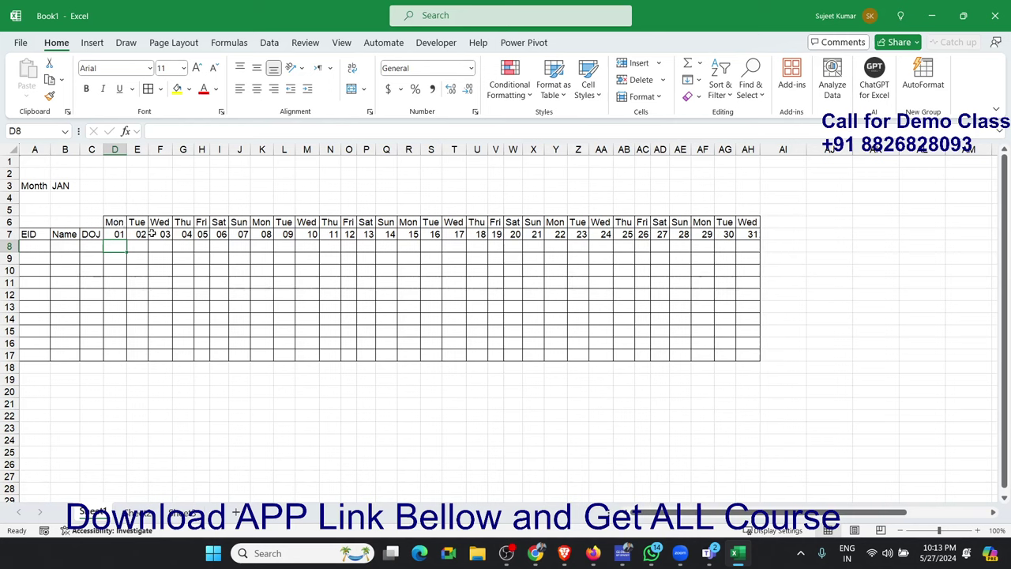
{"action": "left_click", "coordinate": [493, 100]}
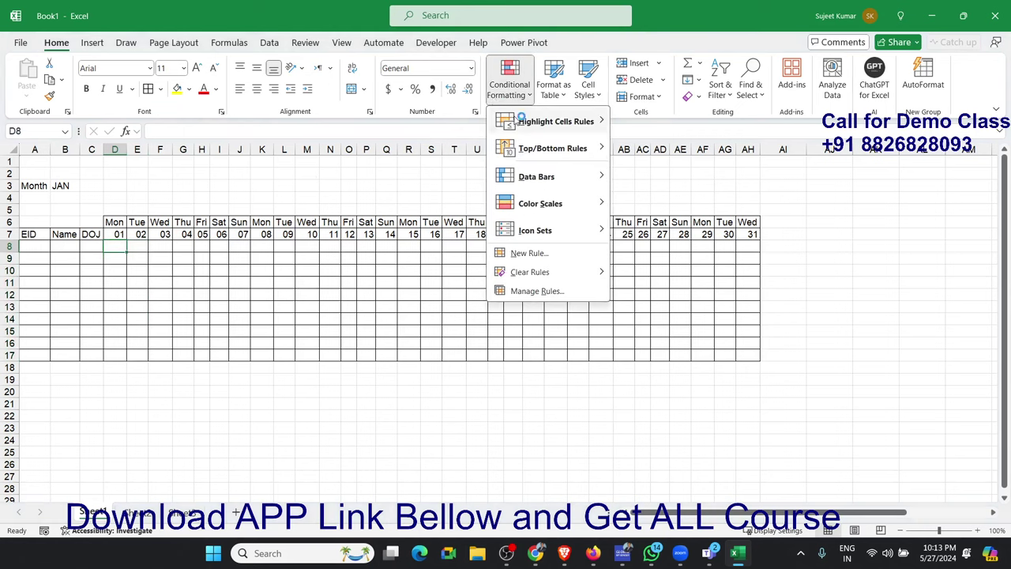
{"action": "mouse_move", "coordinate": [517, 119]}
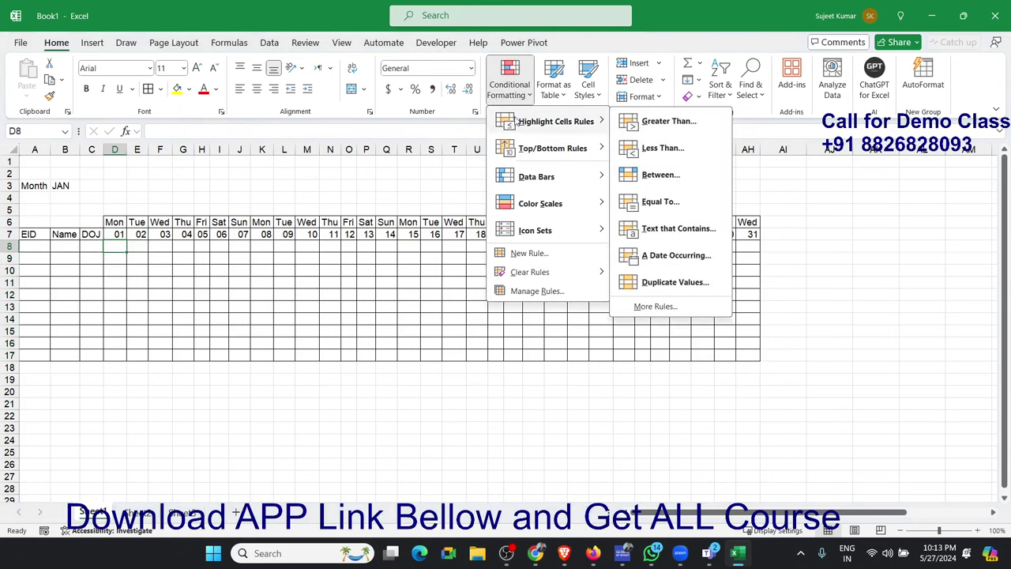
{"action": "left_click", "coordinate": [536, 254]}
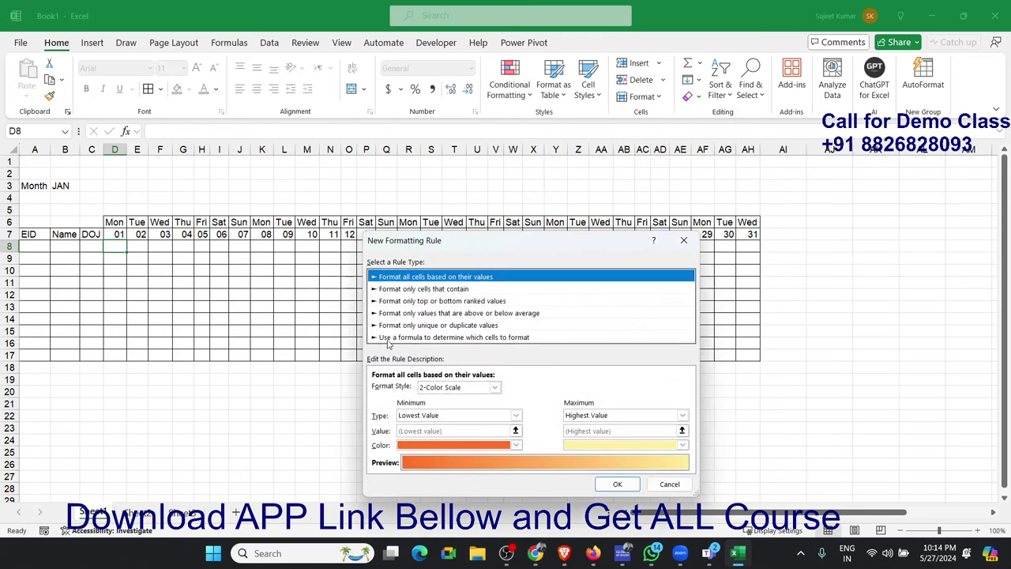
{"action": "left_click", "coordinate": [390, 338]}
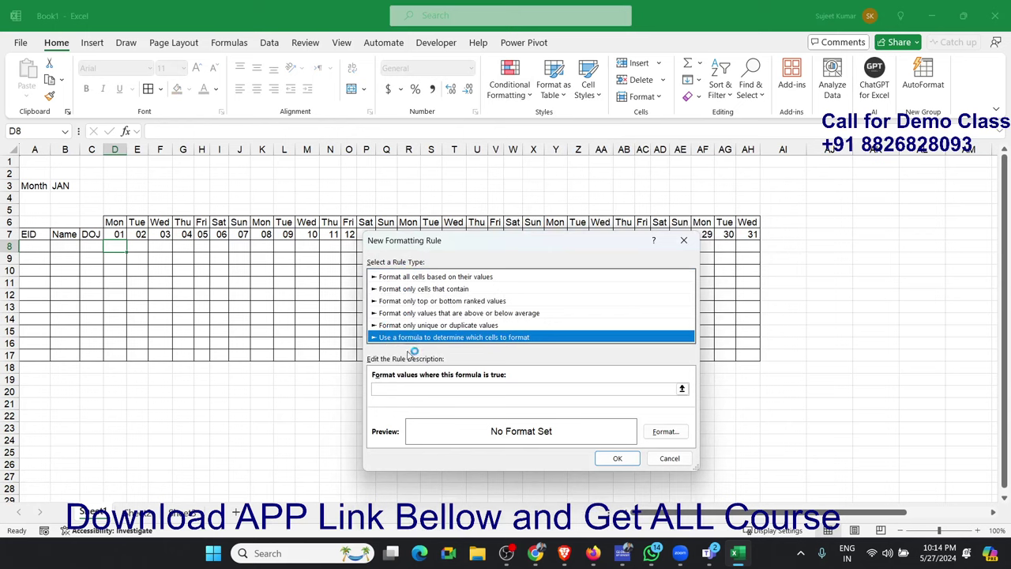
{"action": "left_click", "coordinate": [403, 388]}
{"action": "type", "text": "=or("}
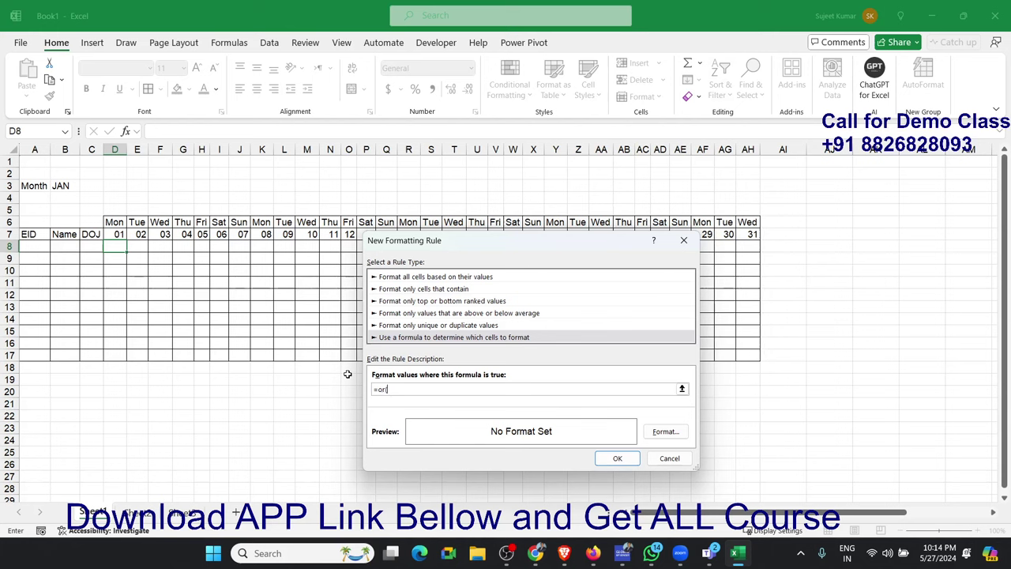
- Complete the rule formula as =or(D$7="Sat",D$7="Sun") to flag weekend days
{"action": "left_click", "coordinate": [117, 235]}
{"action": "type", "text": ","}
{"action": "left_click", "coordinate": [117, 235]}
{"action": "key", "text": "BackSpace"}
{"action": "key", "text": "BackSpace"}
{"action": "key", "text": "BackSpace"}
{"action": "key", "text": "BackSpace"}
{"action": "type", "text": "=\"Sat"}
{"action": "type", "text": "\""}
{"action": "left_click", "coordinate": [117, 235]}
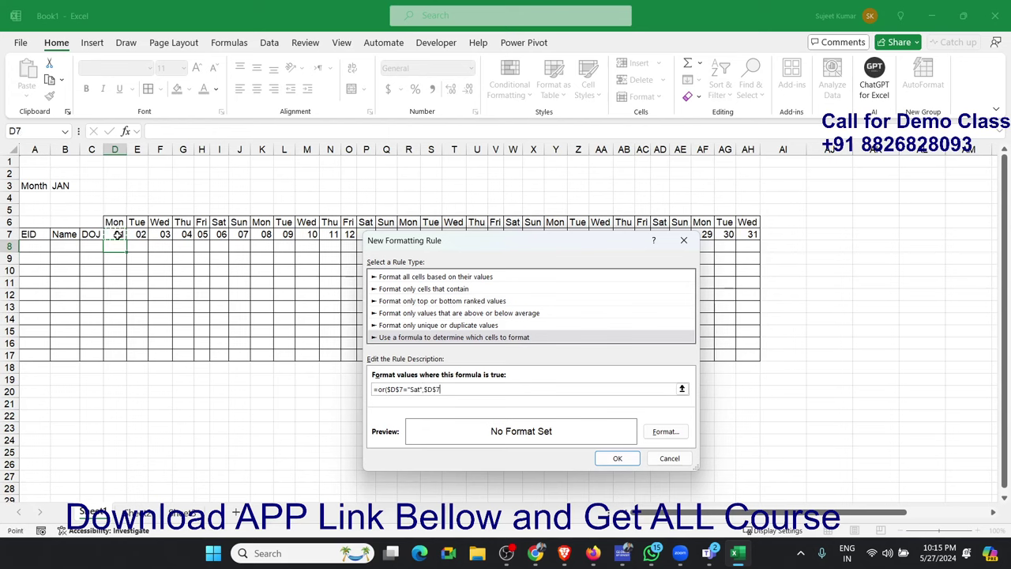
{"action": "type", "text": "=\"S"}
{"action": "type", "text": "un\")"}
{"action": "left_click", "coordinate": [388, 389]}
{"action": "key", "text": "BackSpace"}
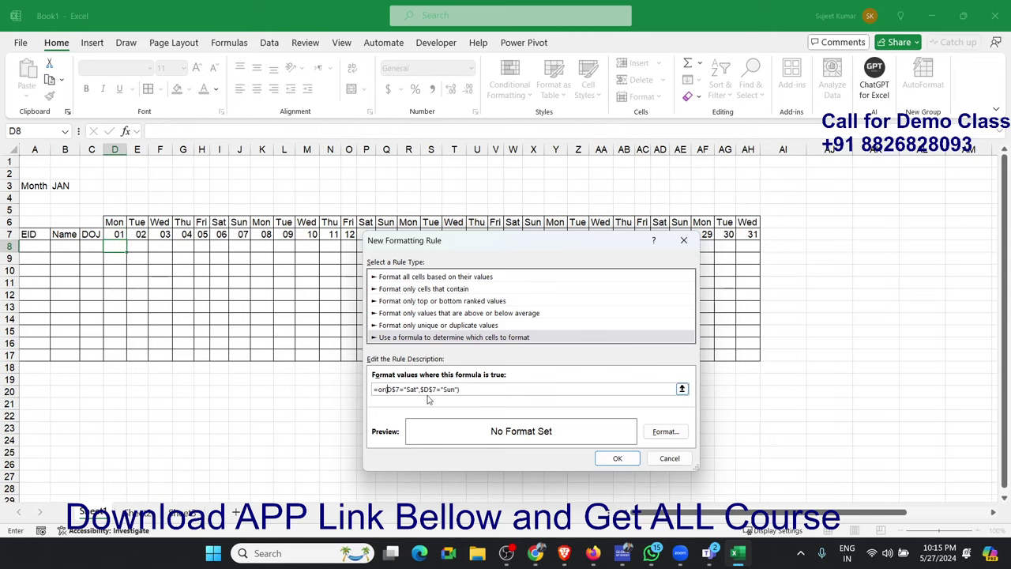
{"action": "left_click", "coordinate": [424, 389]}
{"action": "key", "text": "BackSpace"}
- Give the weekend rule a yellow fill, then paint D8's formatting across D8:AH17
{"action": "left_click", "coordinate": [679, 433]}
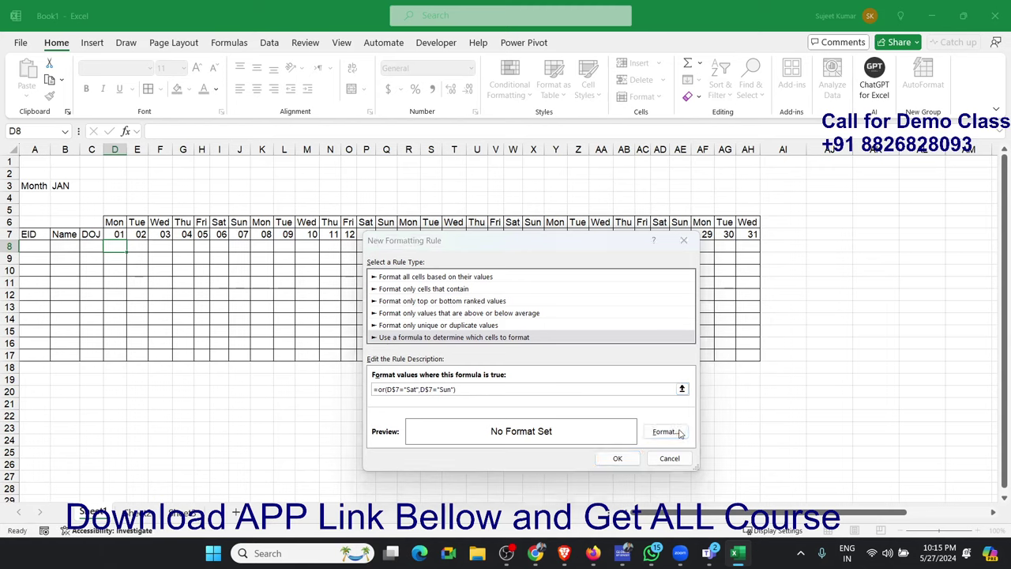
{"action": "left_click", "coordinate": [509, 198]}
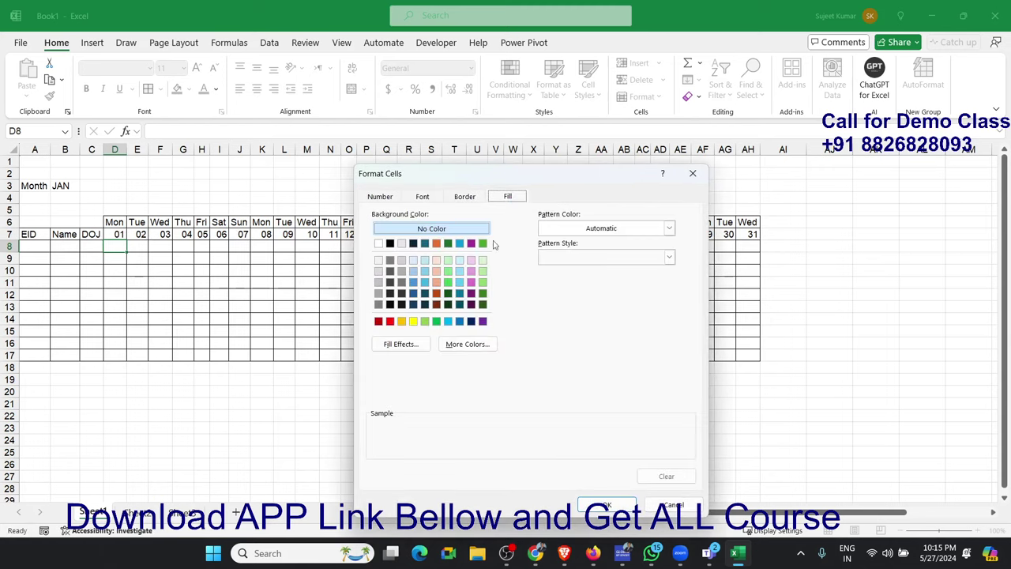
{"action": "left_click", "coordinate": [414, 320]}
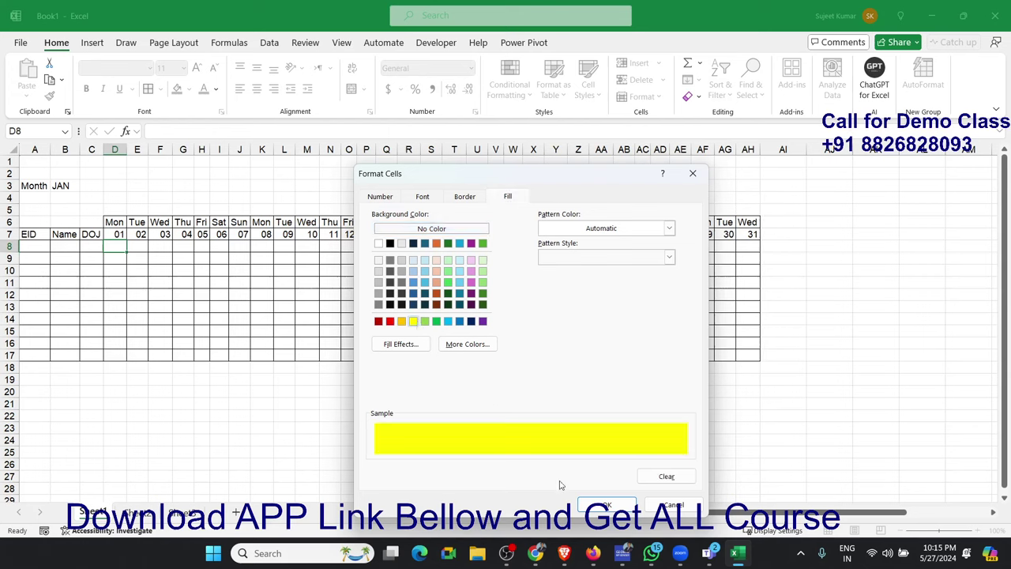
{"action": "left_click", "coordinate": [599, 506]}
{"action": "left_click", "coordinate": [602, 459]}
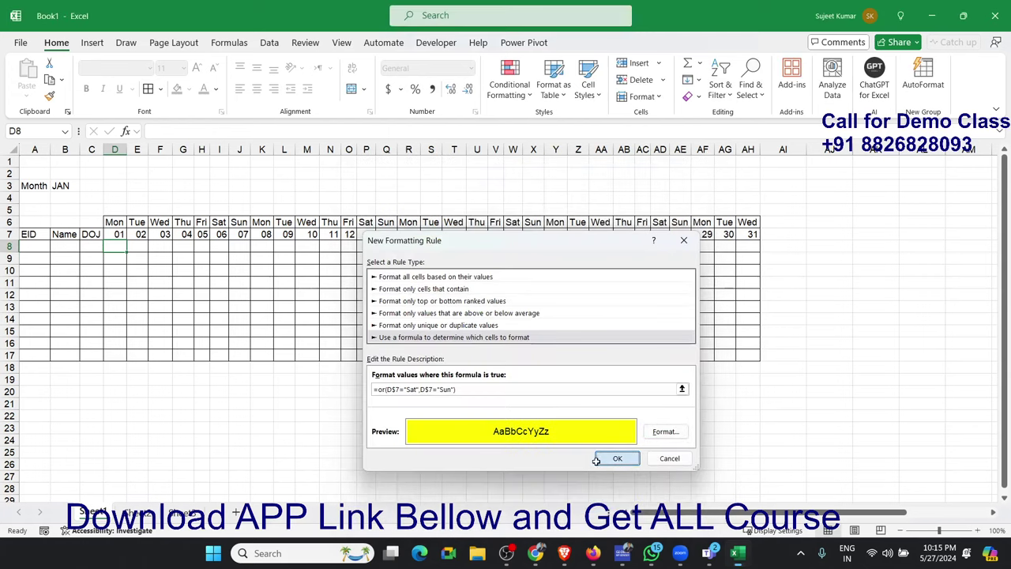
{"action": "left_click", "coordinate": [49, 96]}
{"action": "left_click_drag", "start_coordinate": [118, 241], "coordinate": [743, 353]}
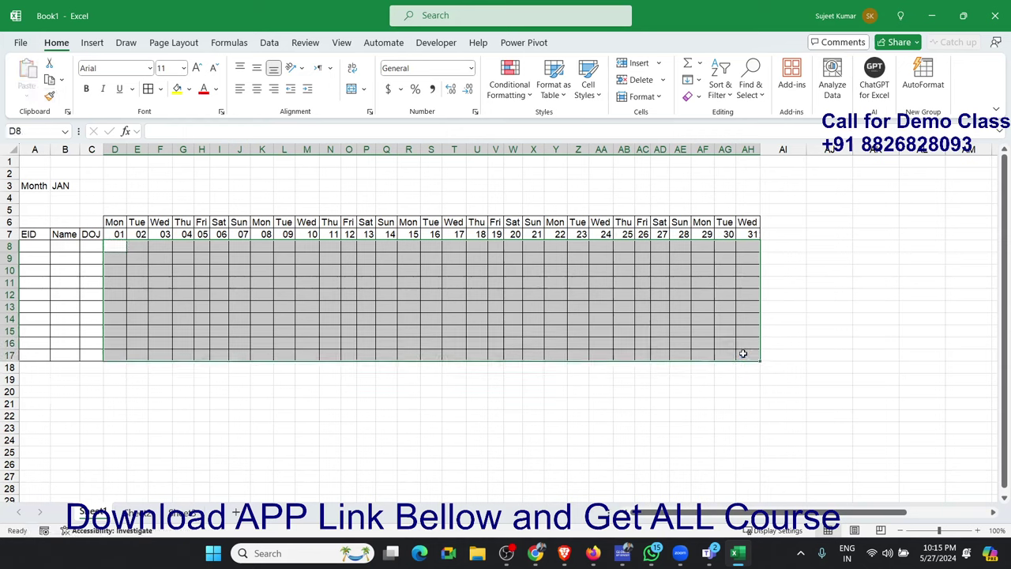
- Open the weekend highlight rule for editing from the conditional formatting rules manager
{"action": "left_click", "coordinate": [510, 86]}
{"action": "left_click", "coordinate": [566, 292]}
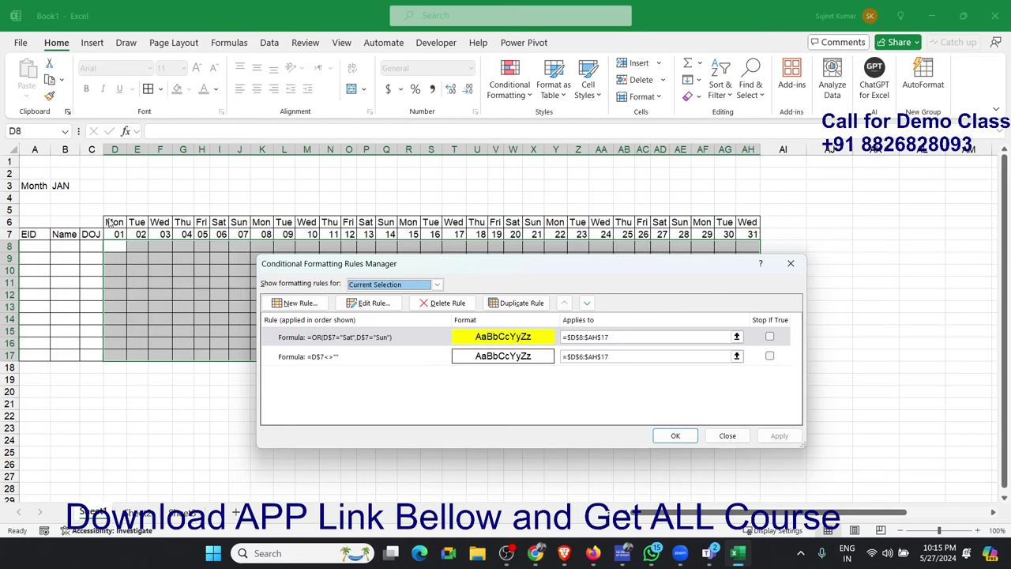
{"action": "left_click", "coordinate": [382, 340]}
{"action": "double_click", "coordinate": [382, 338]}
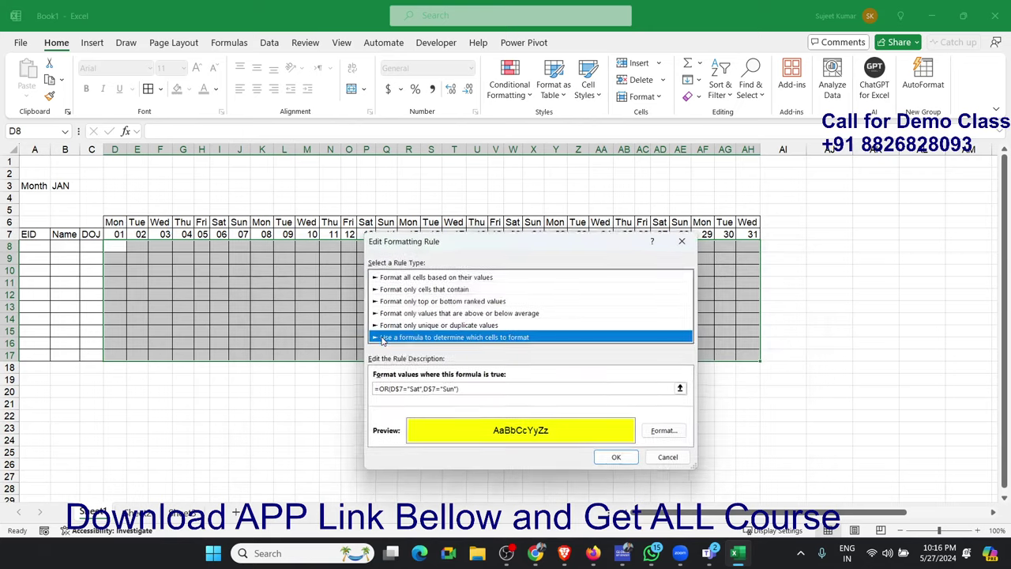
- Change the rule formula to =OR(D$6="Sat",D$6="Sun") and apply it
{"action": "left_click", "coordinate": [400, 391]}
{"action": "key", "text": "BackSpace"}
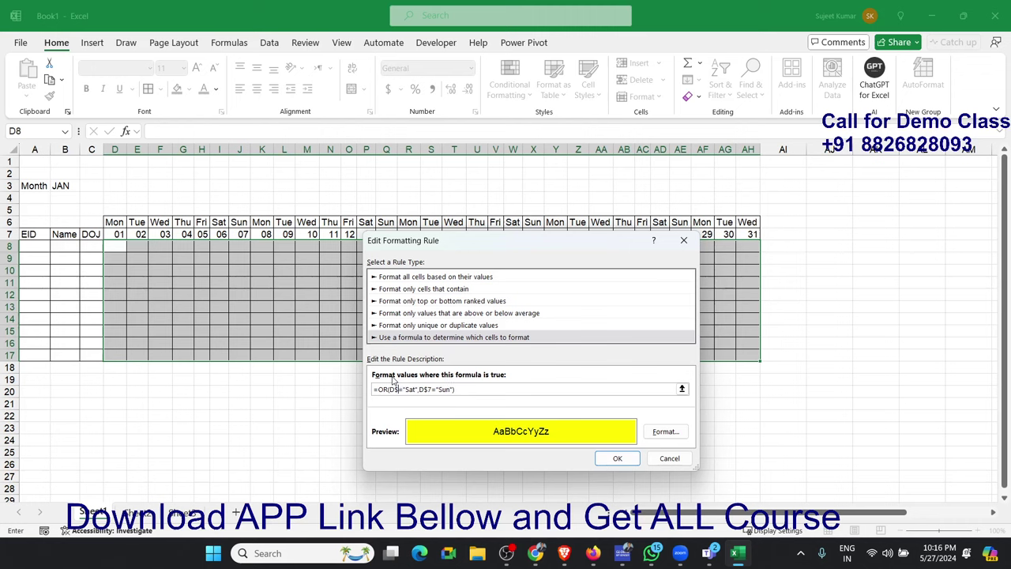
{"action": "type", "text": "6"}
{"action": "left_click", "coordinate": [436, 389]}
{"action": "key", "text": "BackSpace"}
{"action": "type", "text": "6"}
{"action": "left_click", "coordinate": [617, 458]}
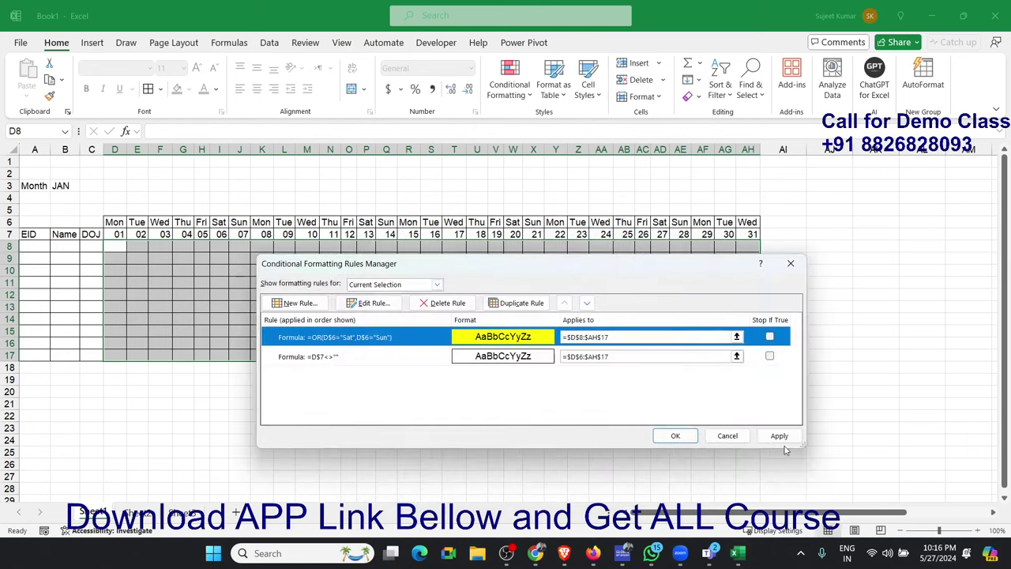
{"action": "left_click", "coordinate": [780, 439]}
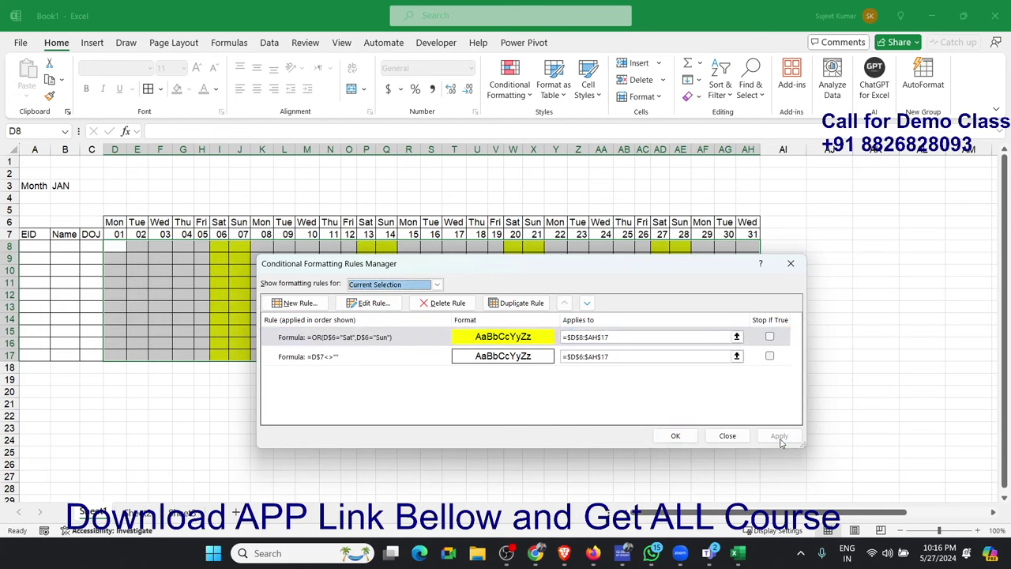
{"action": "left_click", "coordinate": [678, 433]}
{"action": "left_click", "coordinate": [435, 286]}
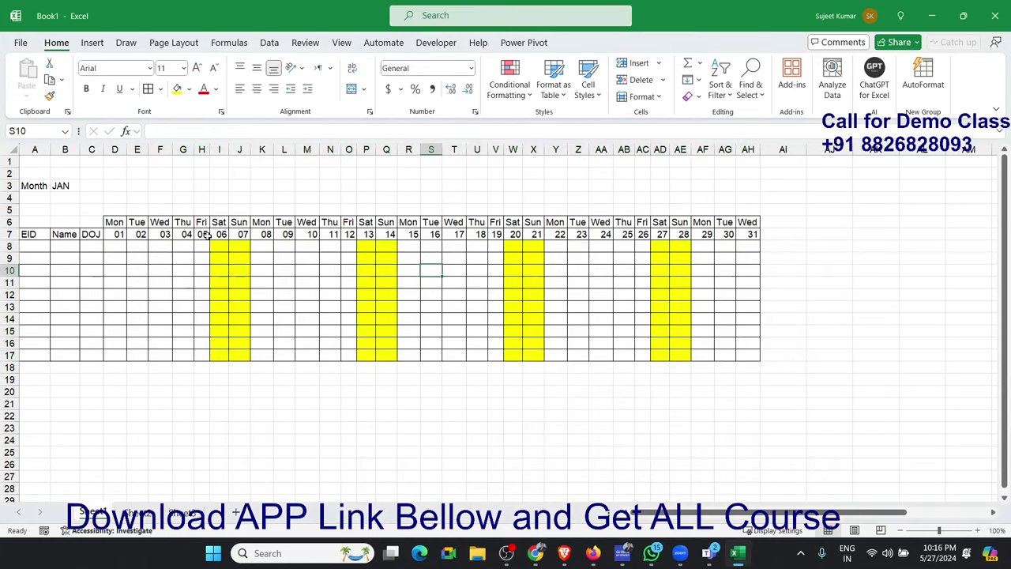
- Try FEB, MAR and JAN in B3's month dropdown, finally settling on MAY
{"action": "left_click", "coordinate": [73, 186]}
{"action": "left_click", "coordinate": [85, 186]}
{"action": "left_click", "coordinate": [71, 205]}
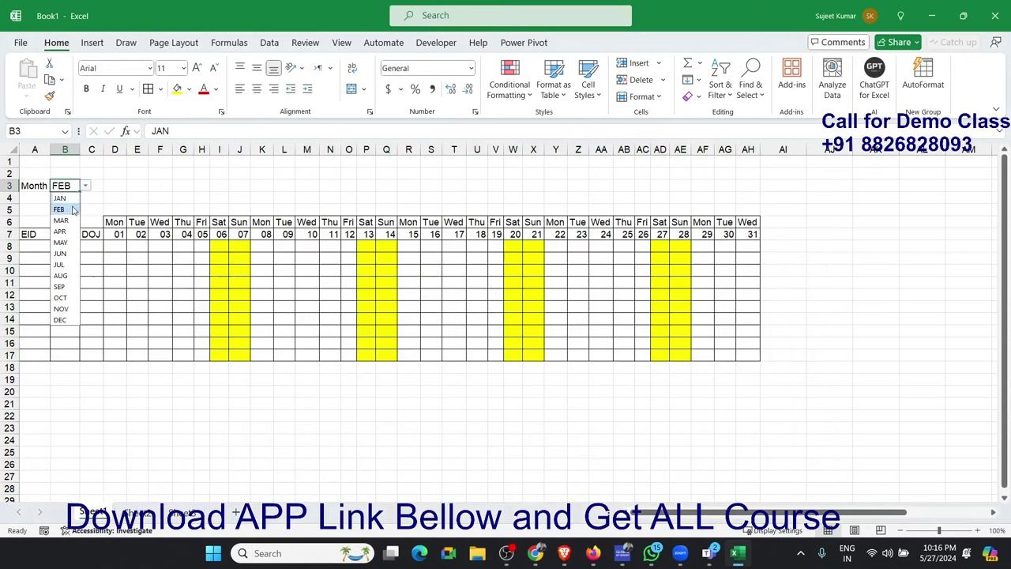
{"action": "left_click", "coordinate": [85, 186]}
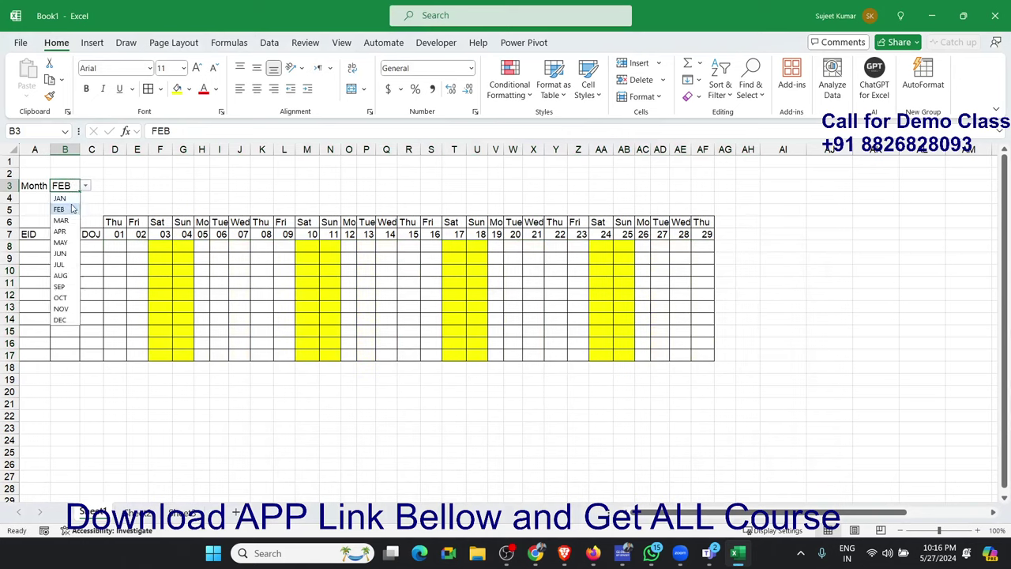
{"action": "left_click", "coordinate": [61, 221]}
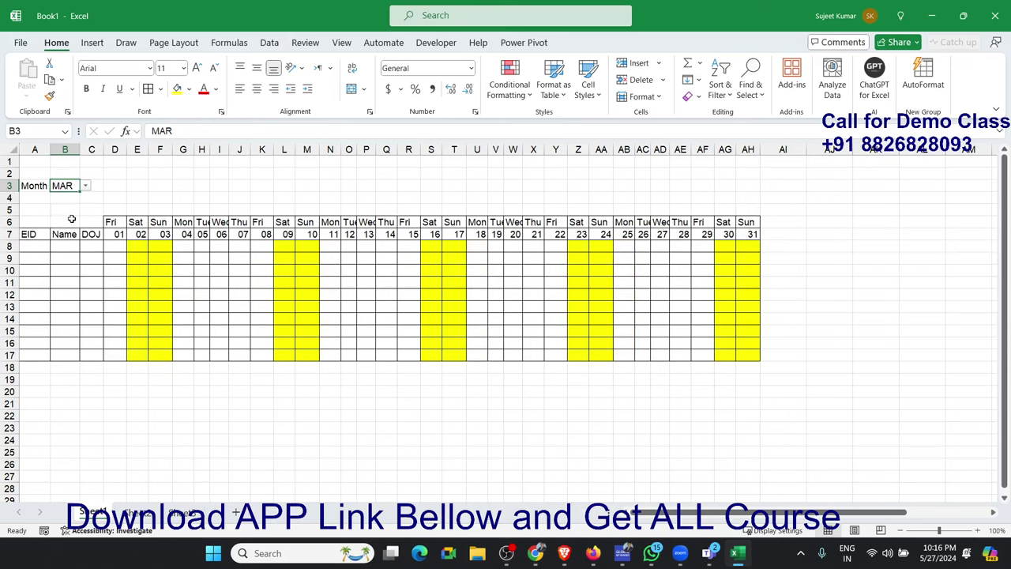
{"action": "left_click", "coordinate": [85, 186]}
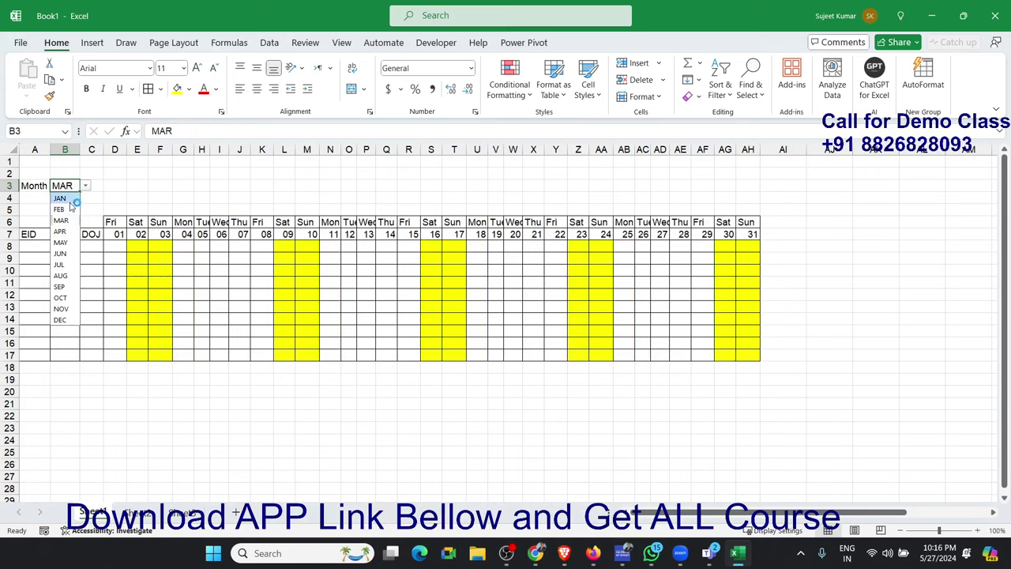
{"action": "left_click", "coordinate": [68, 199]}
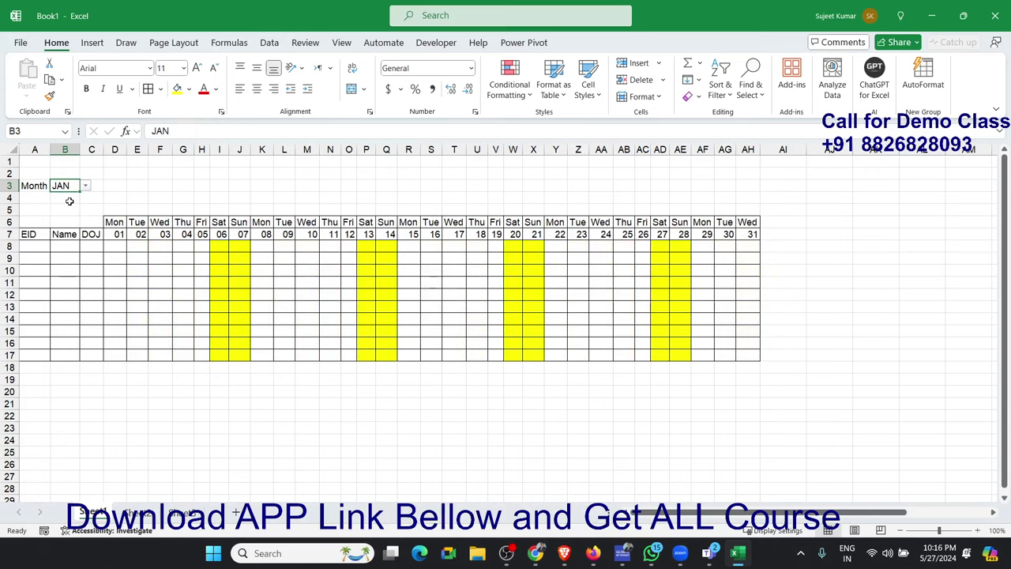
{"action": "left_click", "coordinate": [84, 186]}
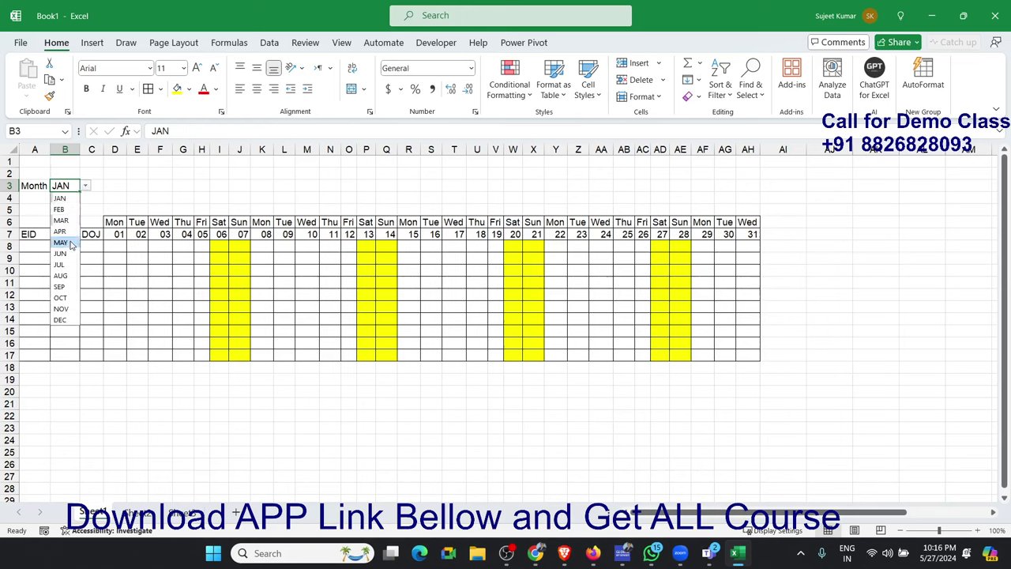
{"action": "left_click", "coordinate": [71, 243]}
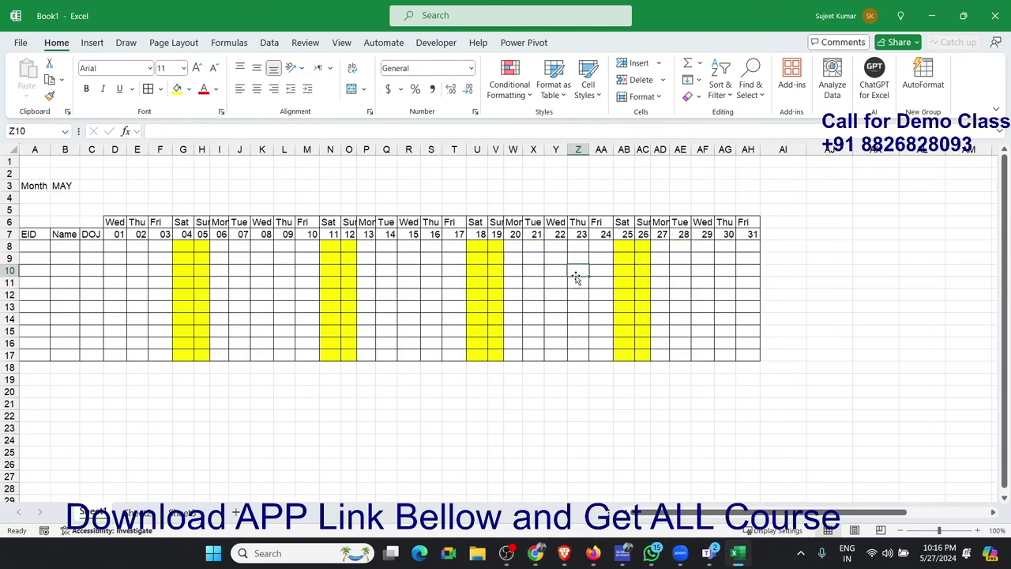
{"action": "left_click", "coordinate": [58, 246]}
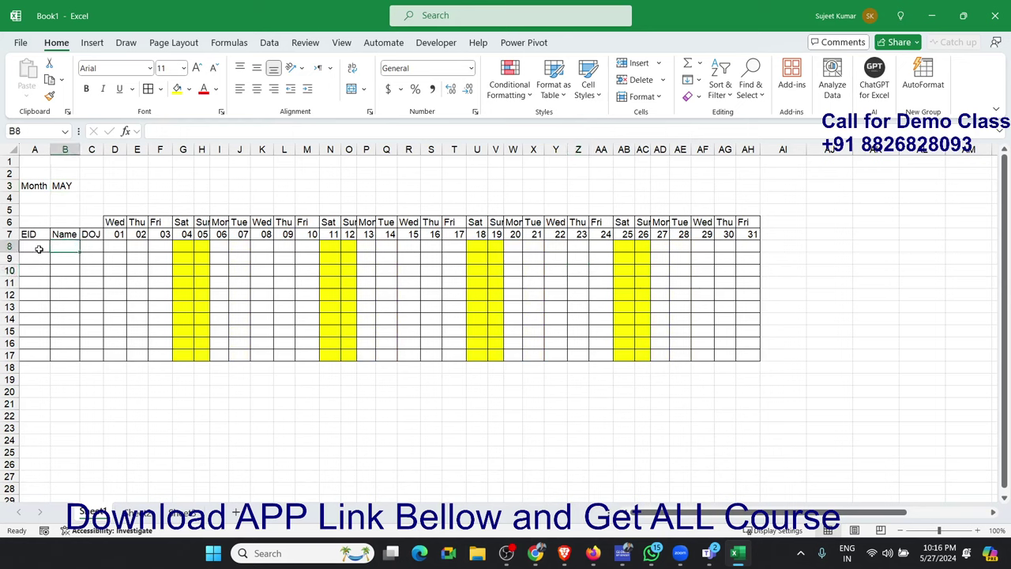
- Fill EIDs 1 to 10 down column A from A8 to A17
{"action": "left_click", "coordinate": [40, 247]}
{"action": "type", "text": "1"}
{"action": "key", "text": "Return"}
{"action": "type", "text": "2"}
{"action": "key", "text": "Return"}
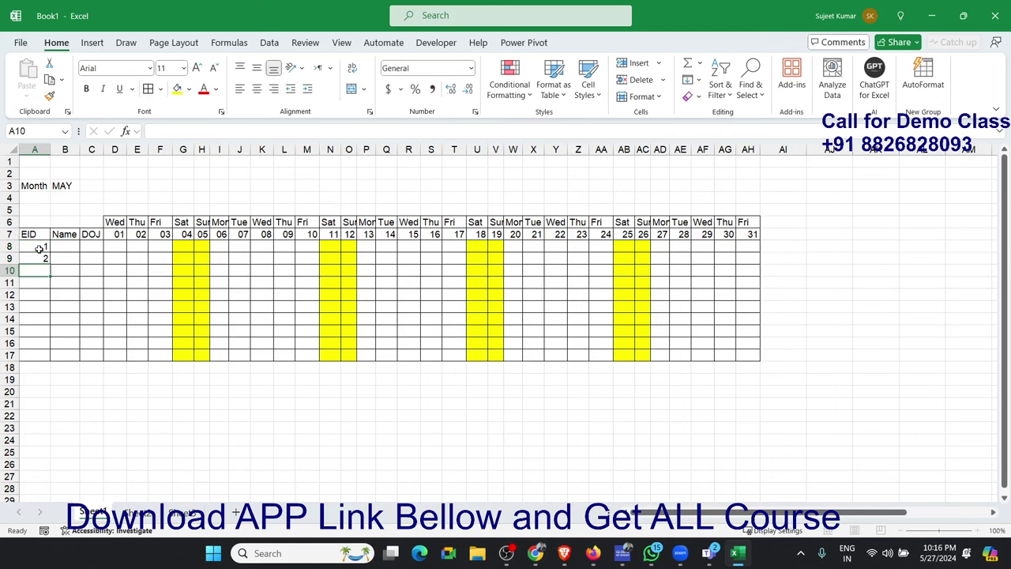
{"action": "mouse_move", "coordinate": [35, 246]}
{"action": "left_mouse_down"}
{"action": "mouse_move", "coordinate": [41, 368]}
{"action": "mouse_move", "coordinate": [40, 356]}
{"action": "left_mouse_up"}
{"action": "left_click", "coordinate": [71, 246]}
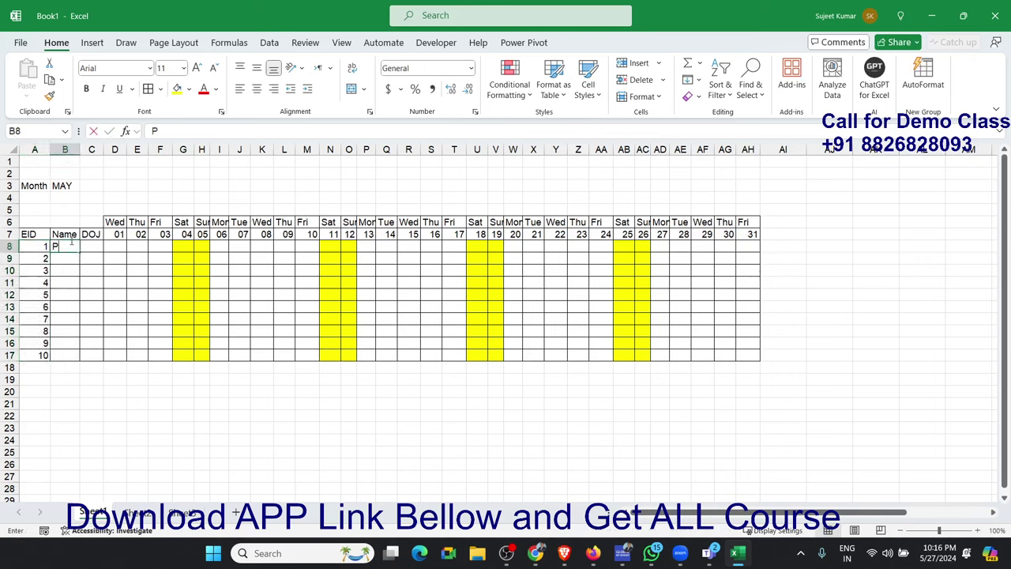
- Enter the first employee name in B8 and fill the remaining names down column B
{"action": "type", "text": "Puja"}
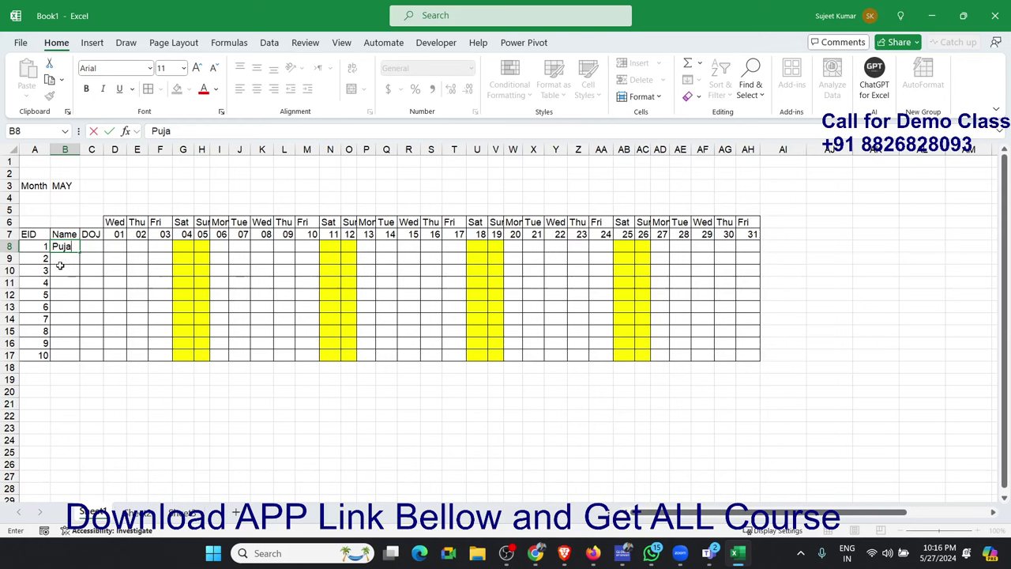
{"action": "left_click", "coordinate": [60, 265]}
{"action": "left_click", "coordinate": [71, 245]}
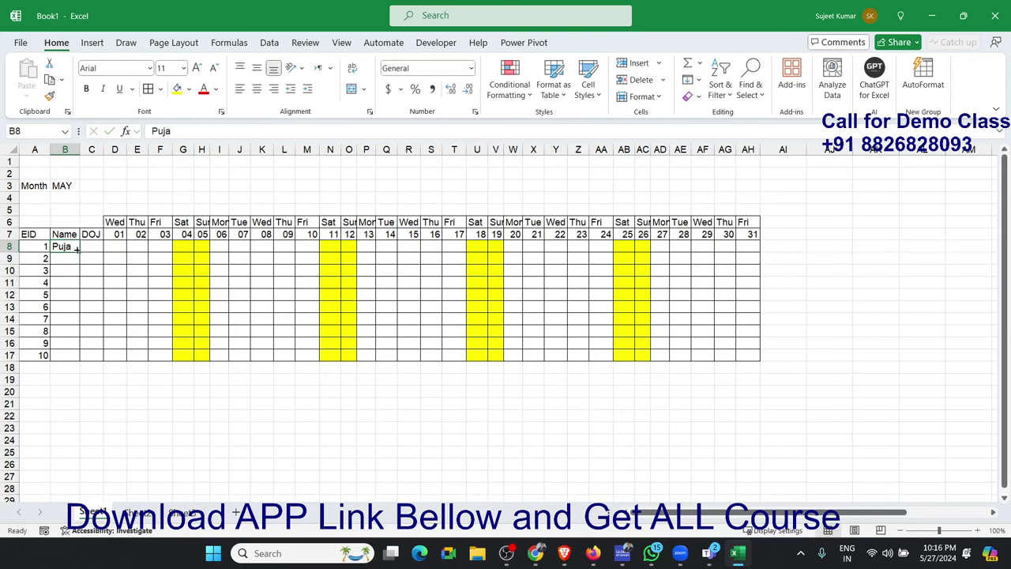
{"action": "double_click", "coordinate": [76, 249]}
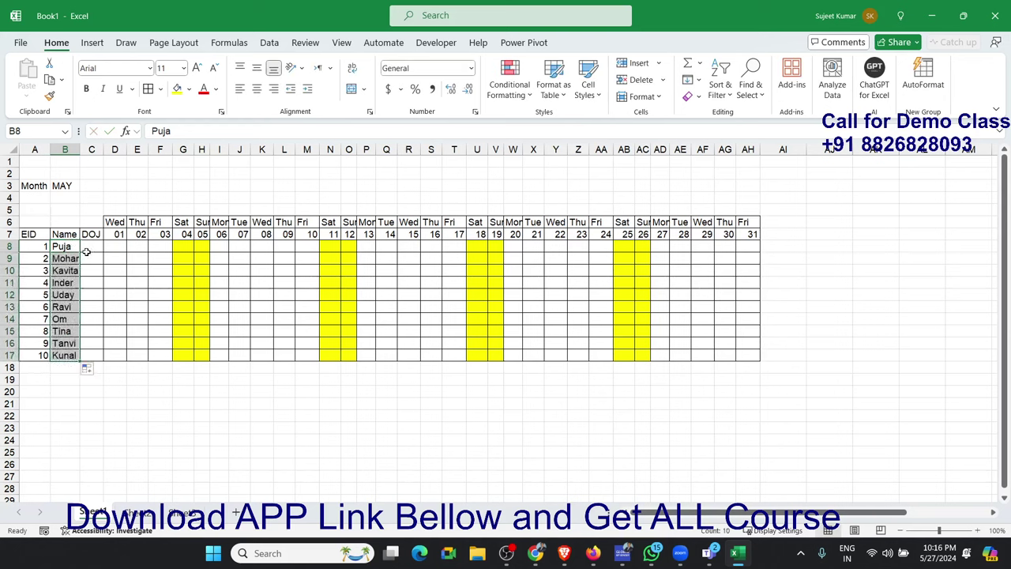
- Widen columns B and C, and fill joining dates 1-Jan to 10-Jan into C8:C17
{"action": "left_click", "coordinate": [94, 246]}
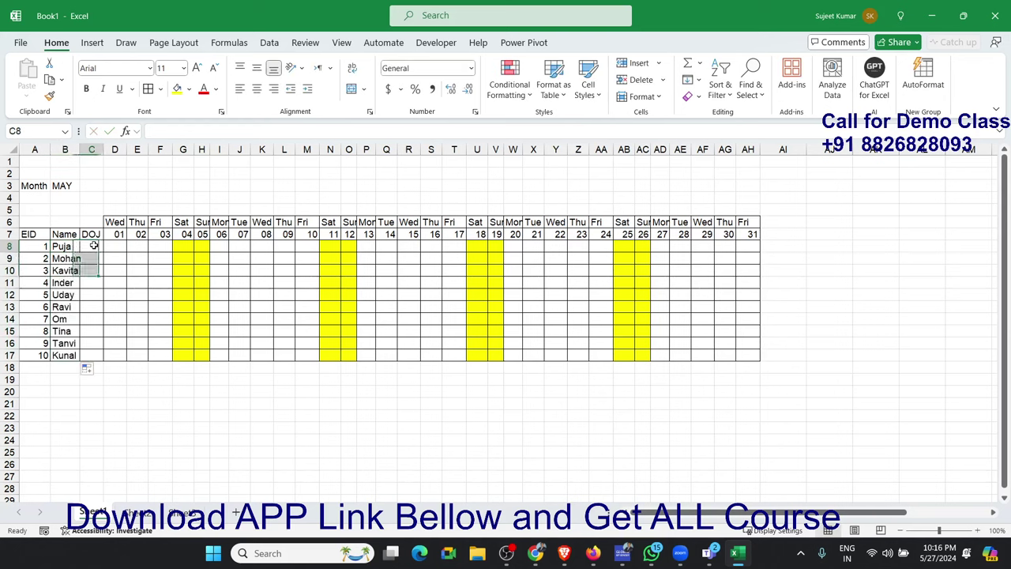
{"action": "double_click", "coordinate": [81, 151]}
{"action": "left_click_drag", "start_coordinate": [108, 151], "coordinate": [122, 150]}
{"action": "type", "text": "1"}
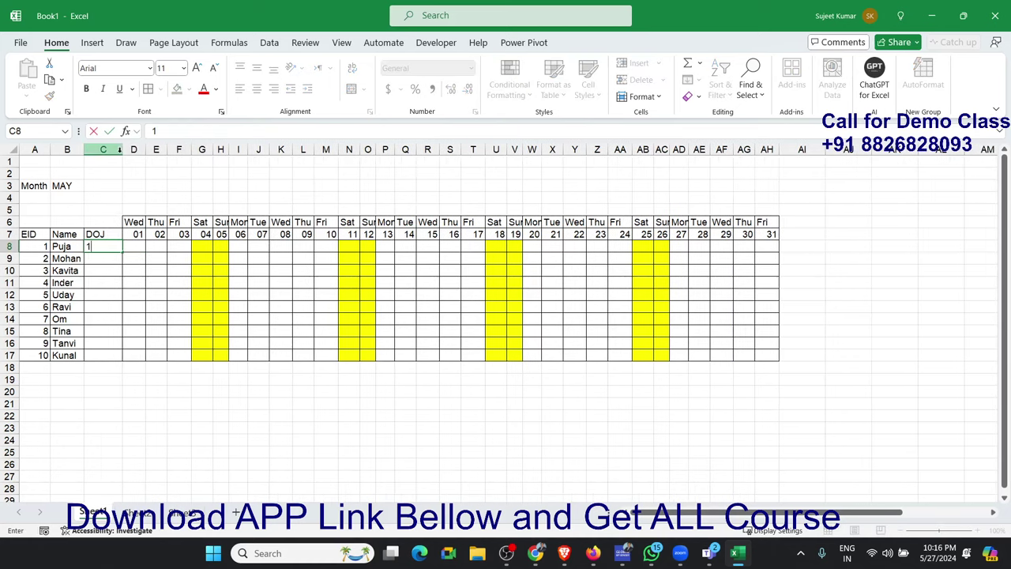
{"action": "type", "text": "/1"}
{"action": "key", "text": "Return"}
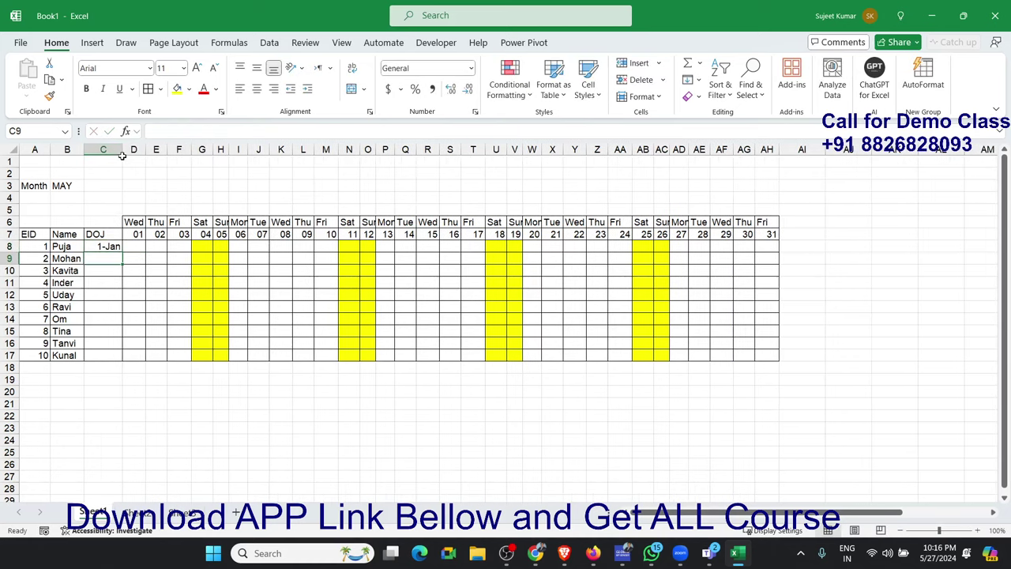
{"action": "left_click", "coordinate": [117, 245]}
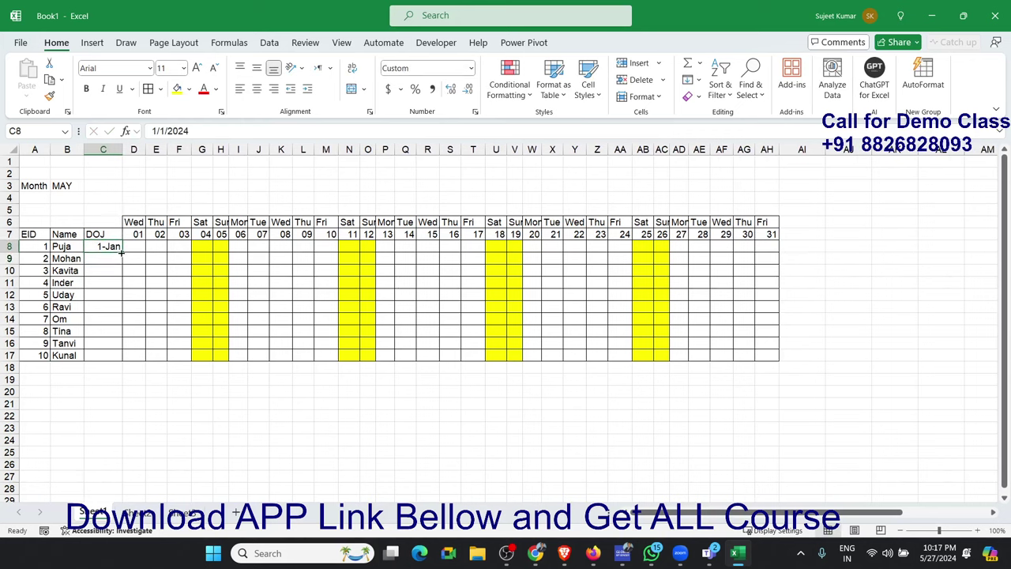
{"action": "double_click", "coordinate": [122, 253]}
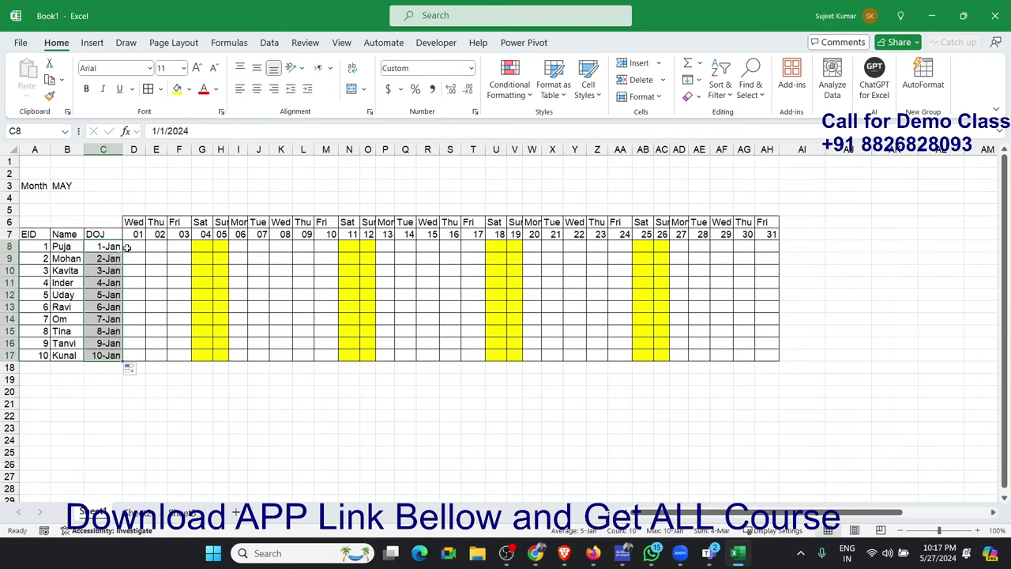
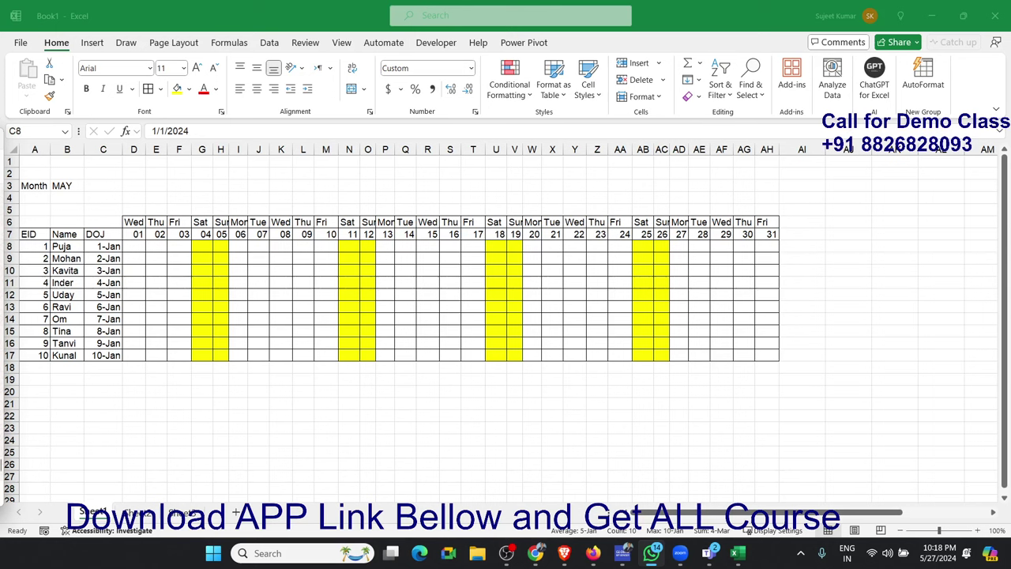
- Highlight cells equal to L in D8:AH17 with Light Red Fill with Dark Red Text
{"action": "mouse_move", "coordinate": [136, 246]}
{"action": "left_mouse_down"}
{"action": "mouse_move", "coordinate": [712, 359]}
{"action": "mouse_move", "coordinate": [764, 359]}
{"action": "left_mouse_up"}
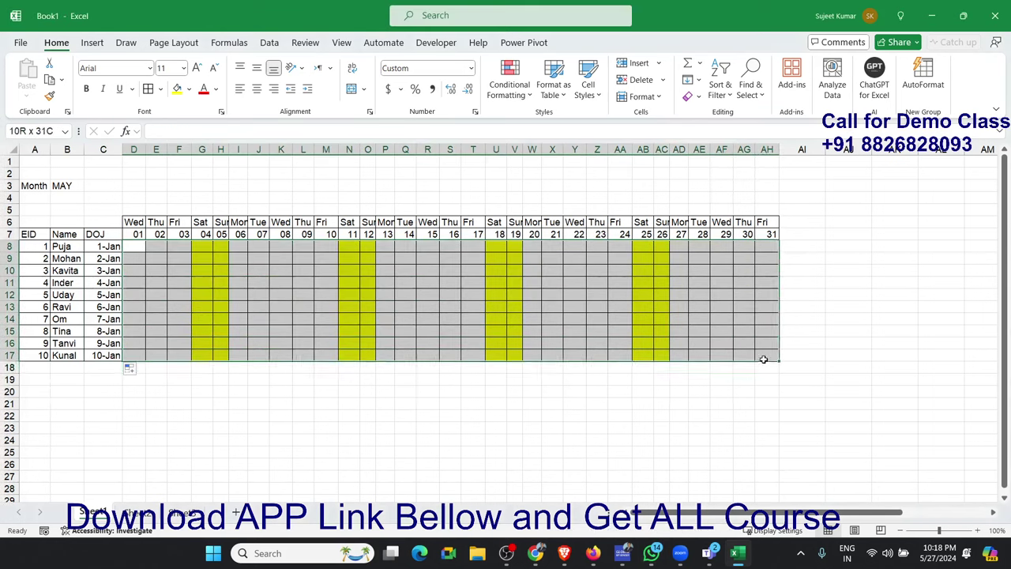
{"action": "left_click", "coordinate": [509, 85]}
{"action": "mouse_move", "coordinate": [553, 120]}
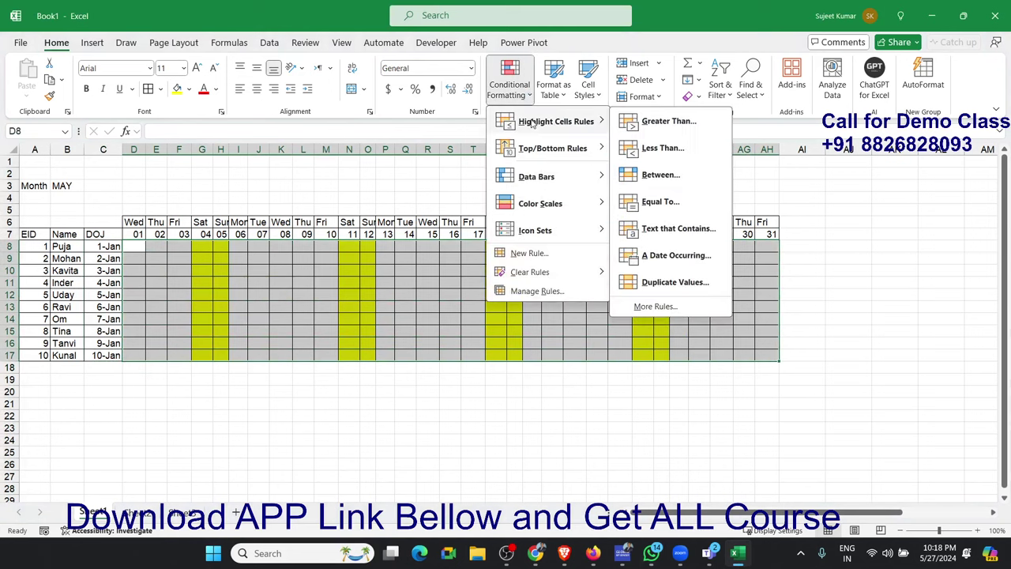
{"action": "left_click", "coordinate": [653, 201]}
{"action": "type", "text": "L"}
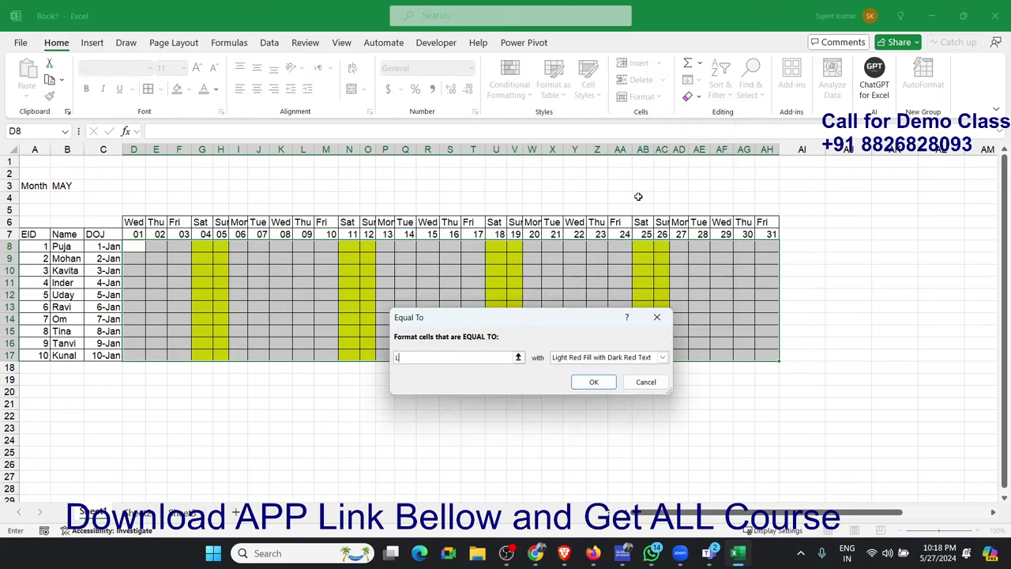
{"action": "left_click", "coordinate": [595, 382]}
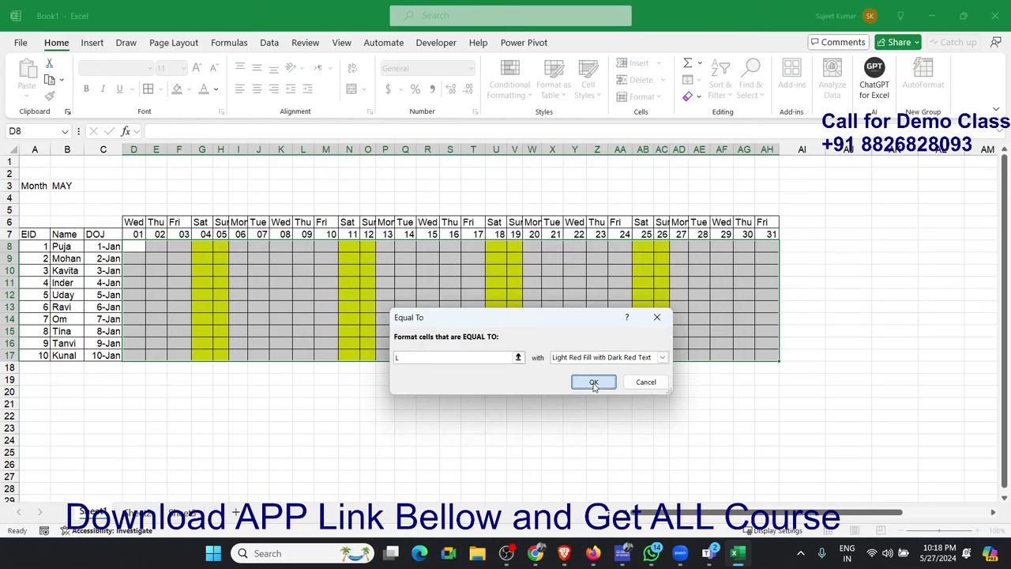
{"action": "left_click", "coordinate": [307, 274]}
- Enter L in L10 to test the leave rule, and check the joining date in C10
{"action": "type", "text": "L"}
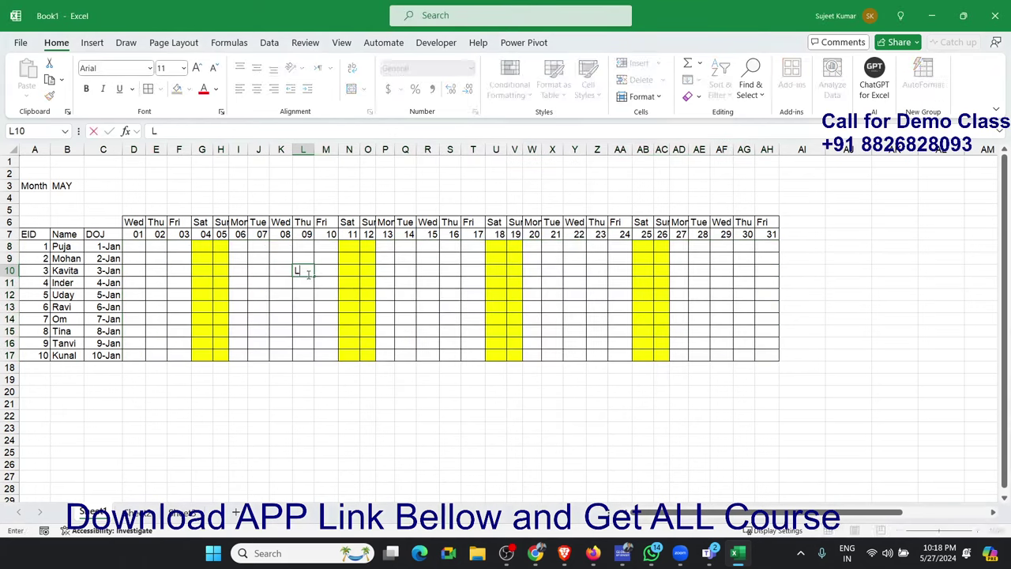
{"action": "key", "text": "Tab"}
{"action": "left_click", "coordinate": [307, 275]}
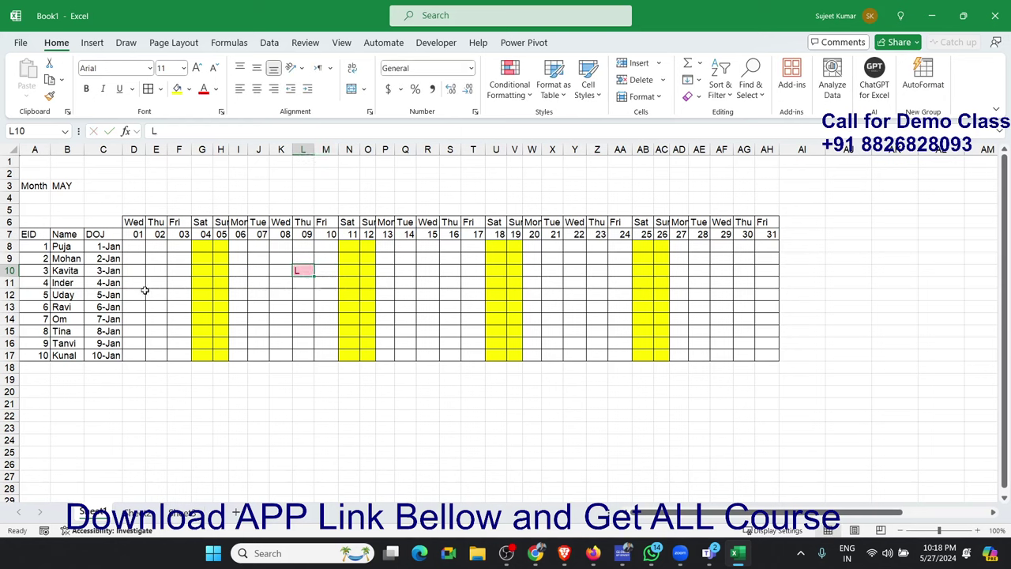
{"action": "left_click", "coordinate": [100, 271]}
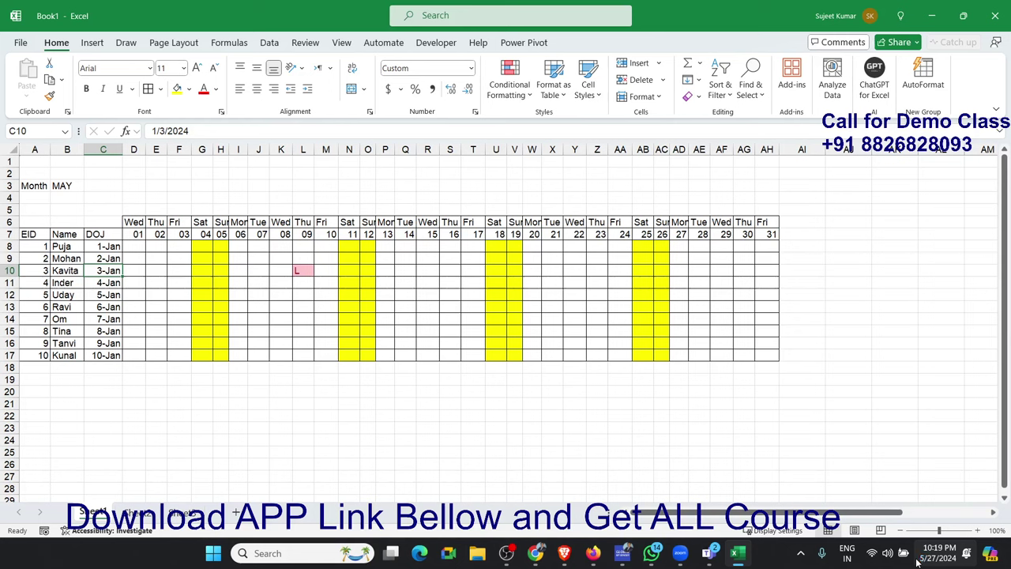
{"action": "left_click", "coordinate": [307, 270]}
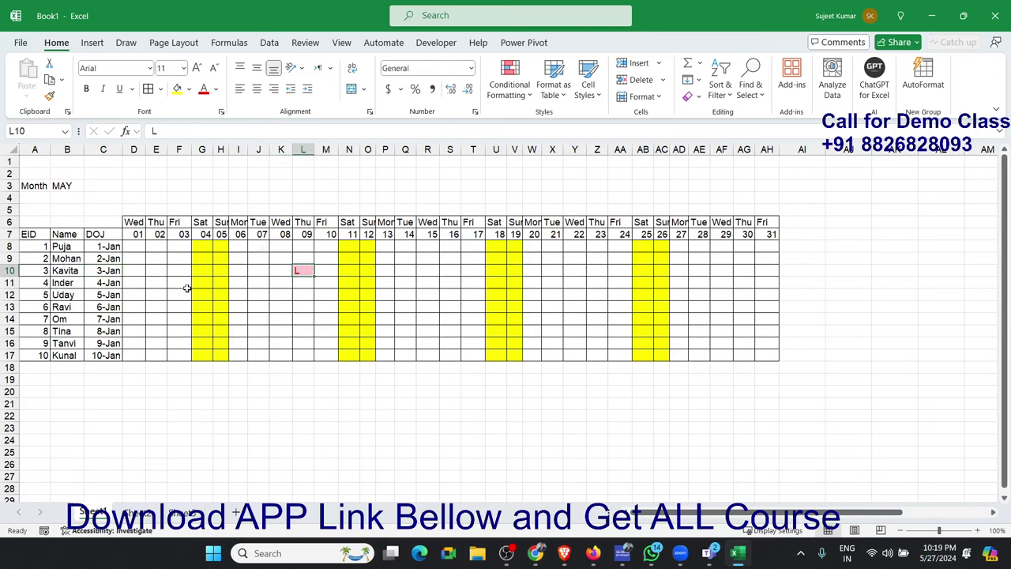
{"action": "left_click", "coordinate": [135, 246]}
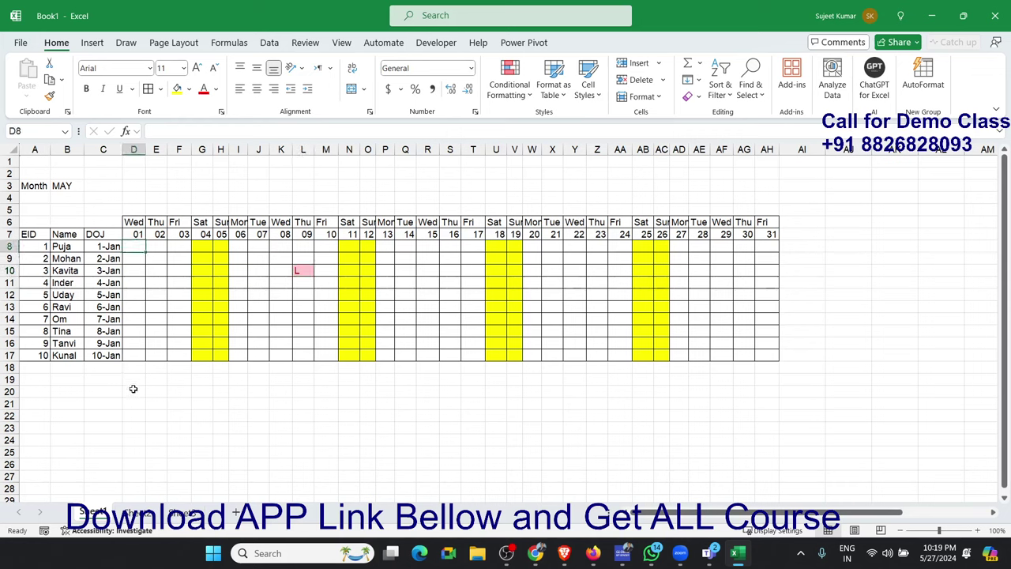
- Enter 1/1 in B22, today's date in C22, and =C22-B22 in C23, giving 147
{"action": "left_click", "coordinate": [125, 417]}
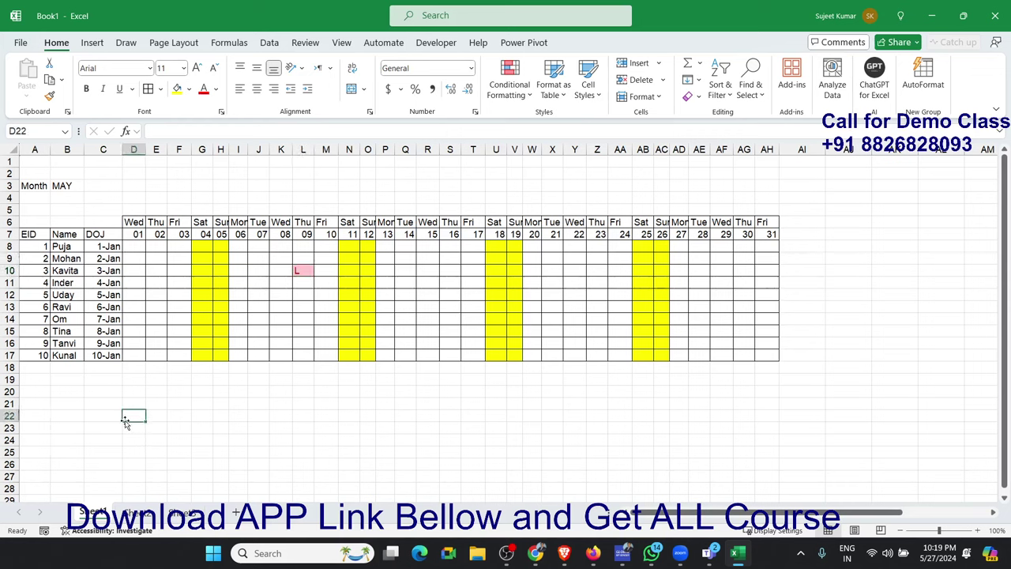
{"action": "key", "text": "Left"}
{"action": "key", "text": "Left"}
{"action": "key", "text": "Right"}
{"action": "key", "text": "Right"}
{"action": "key", "text": "Left"}
{"action": "key", "text": "Left"}
{"action": "type", "text": "1/1"}
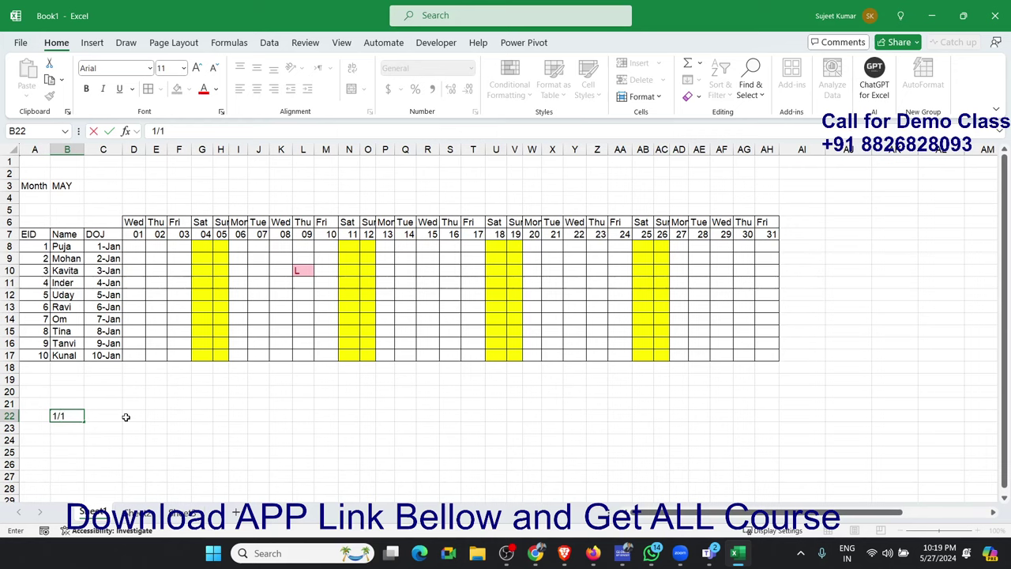
{"action": "key", "text": "Tab"}
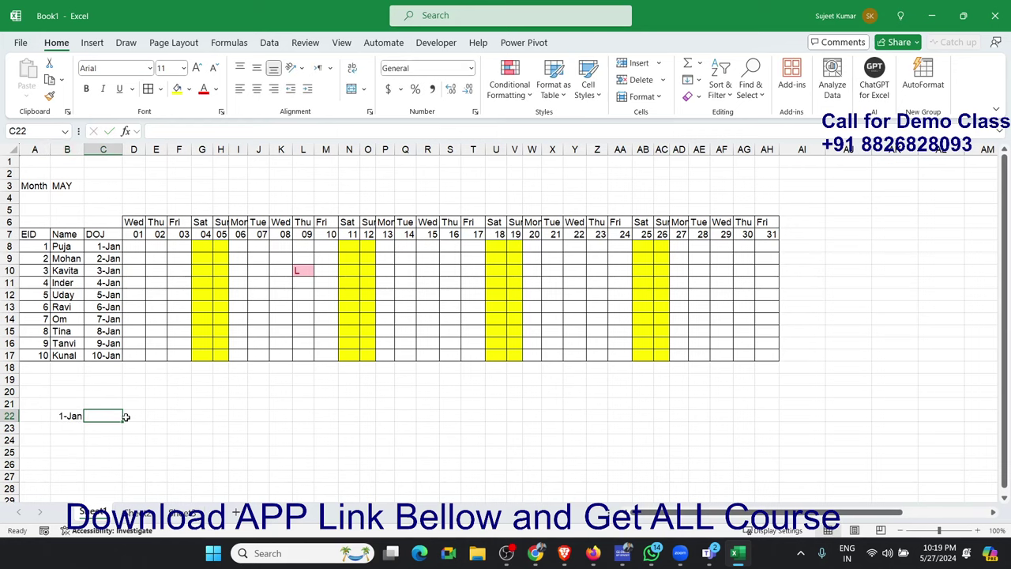
{"action": "key", "text": "ctrl+semicolon"}
{"action": "key", "text": "Return"}
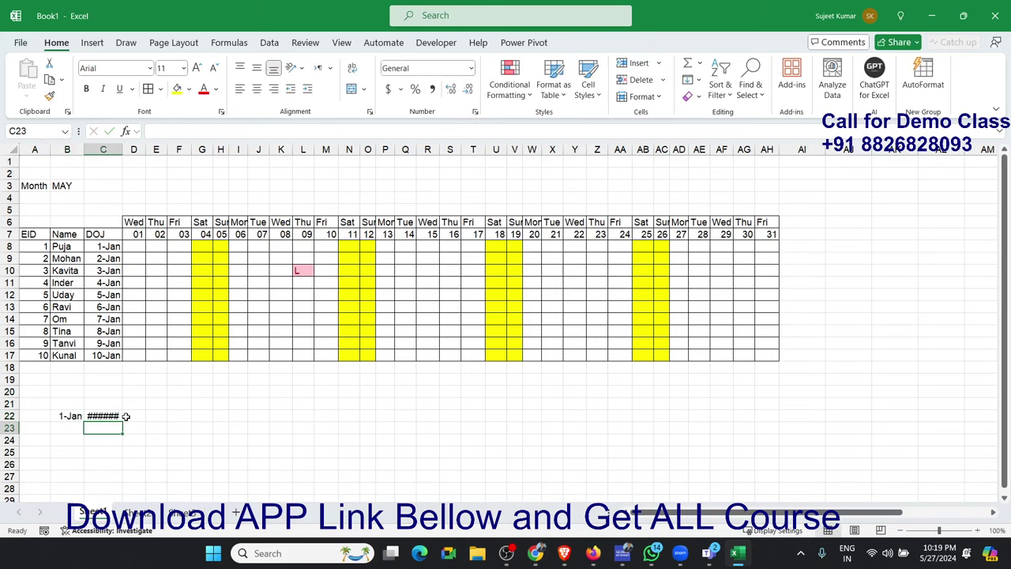
{"action": "type", "text": "="}
{"action": "key", "text": "Up"}
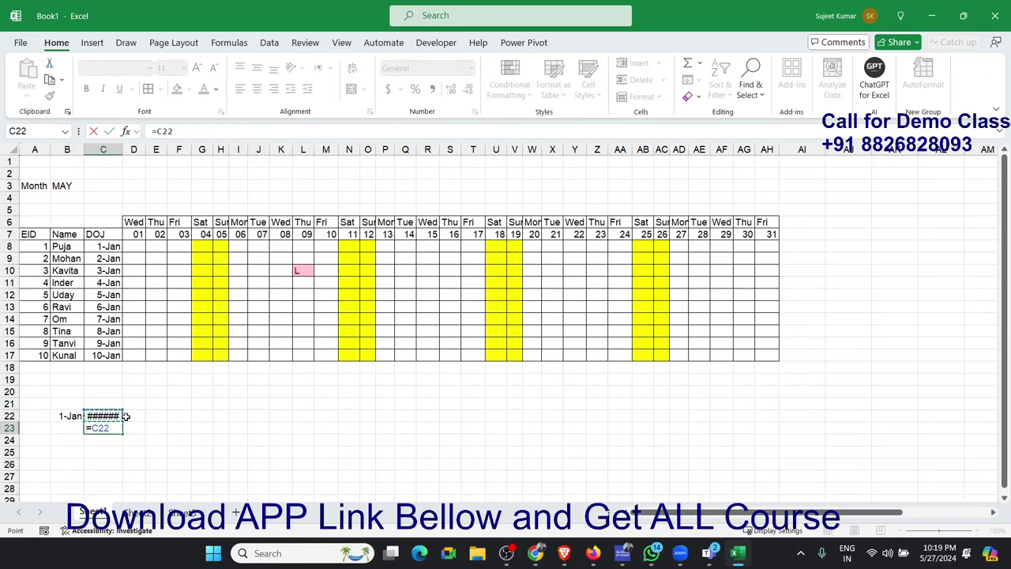
{"action": "type", "text": "-"}
{"action": "key", "text": "Left"}
{"action": "key", "text": "Up"}
{"action": "key", "text": "Return"}
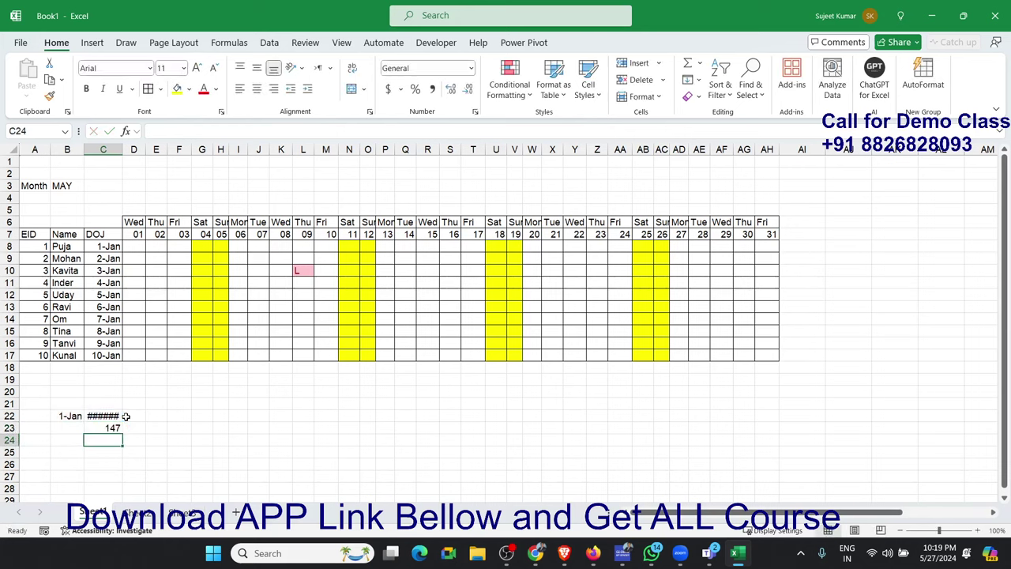
{"action": "key", "text": "Up"}
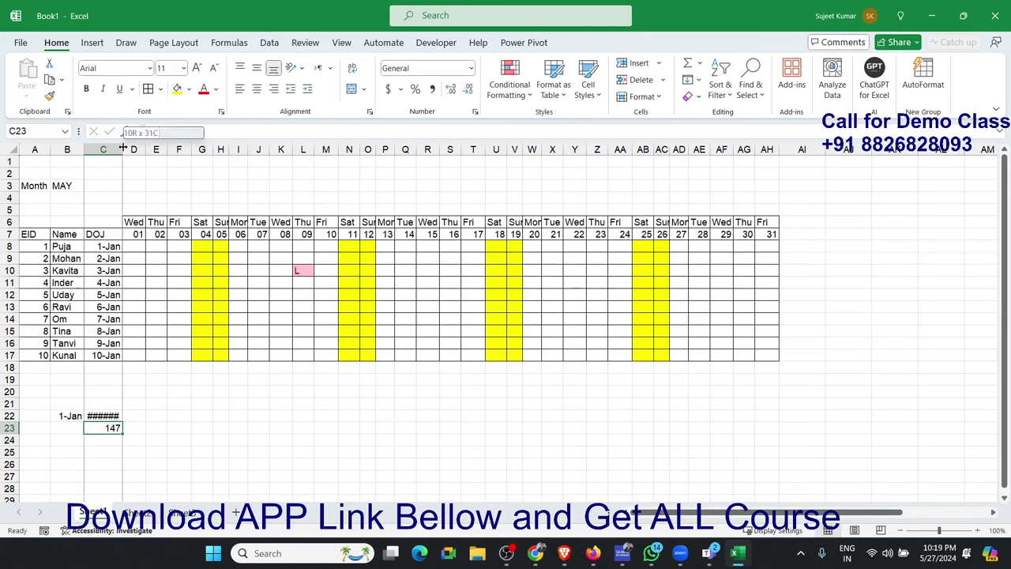
- Autofit column C to the date, then clear the trial cells B22:C23
{"action": "double_click", "coordinate": [123, 149]}
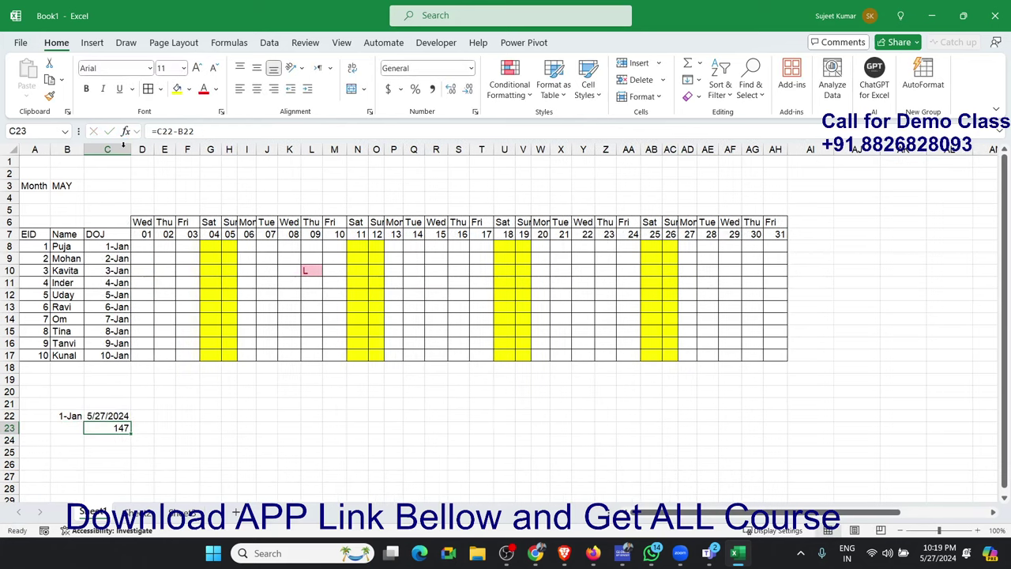
{"action": "left_click", "coordinate": [117, 414]}
{"action": "left_click", "coordinate": [117, 426]}
{"action": "left_click_drag", "start_coordinate": [117, 427], "coordinate": [62, 416]}
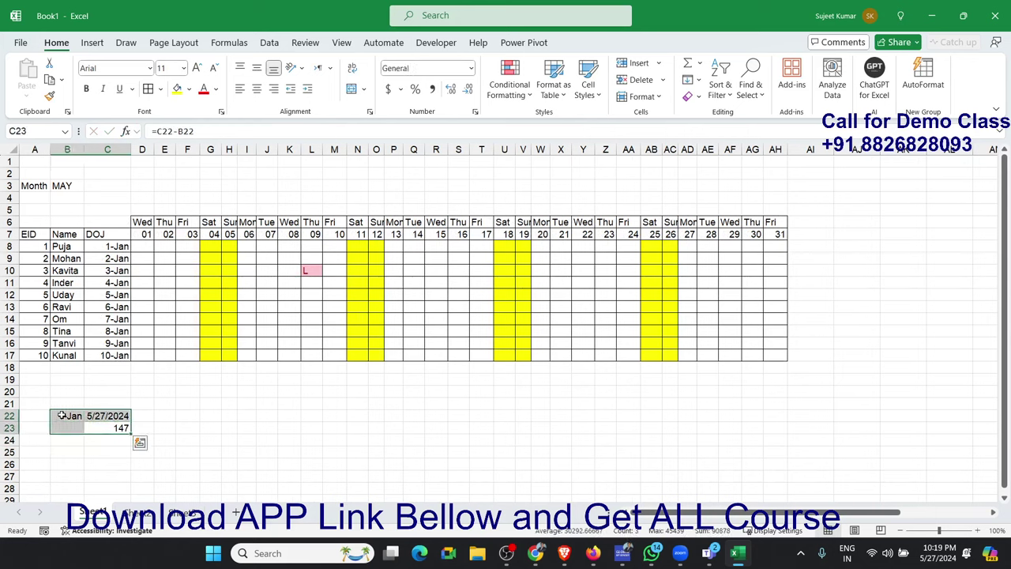
{"action": "key", "text": "Delete"}
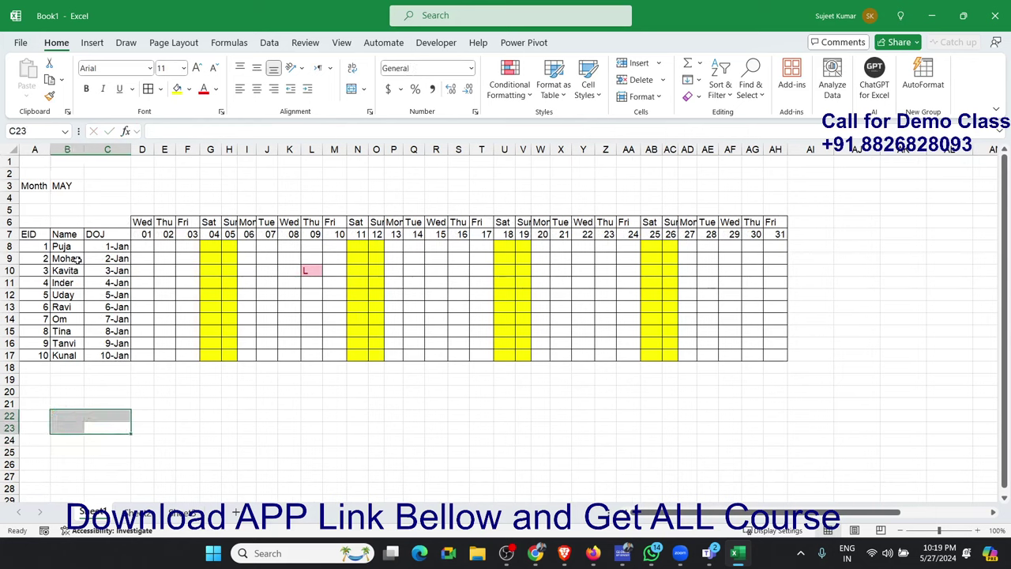
- Enter =TODAY() in cell D8
{"action": "left_click", "coordinate": [140, 245]}
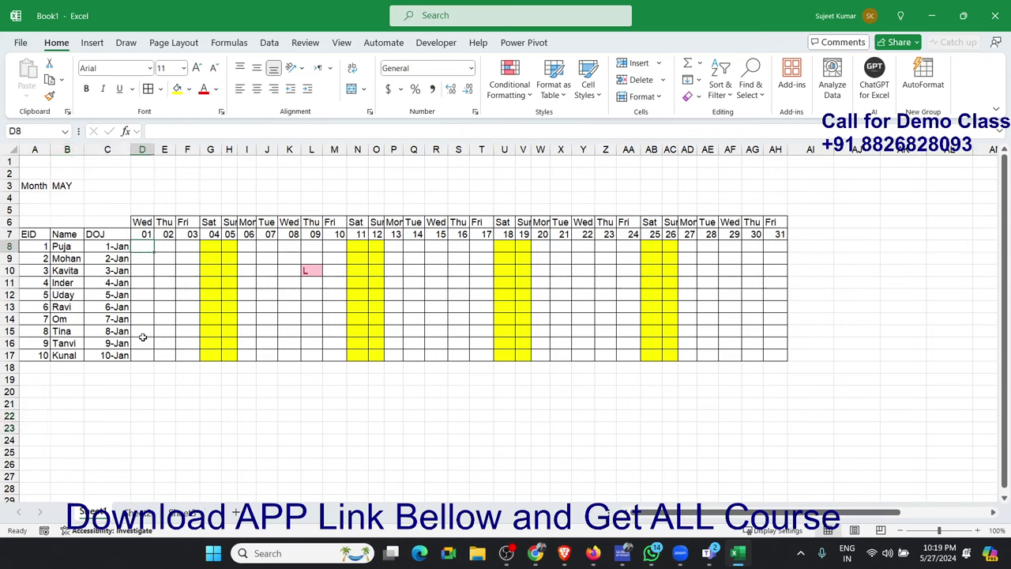
{"action": "type", "text": "="}
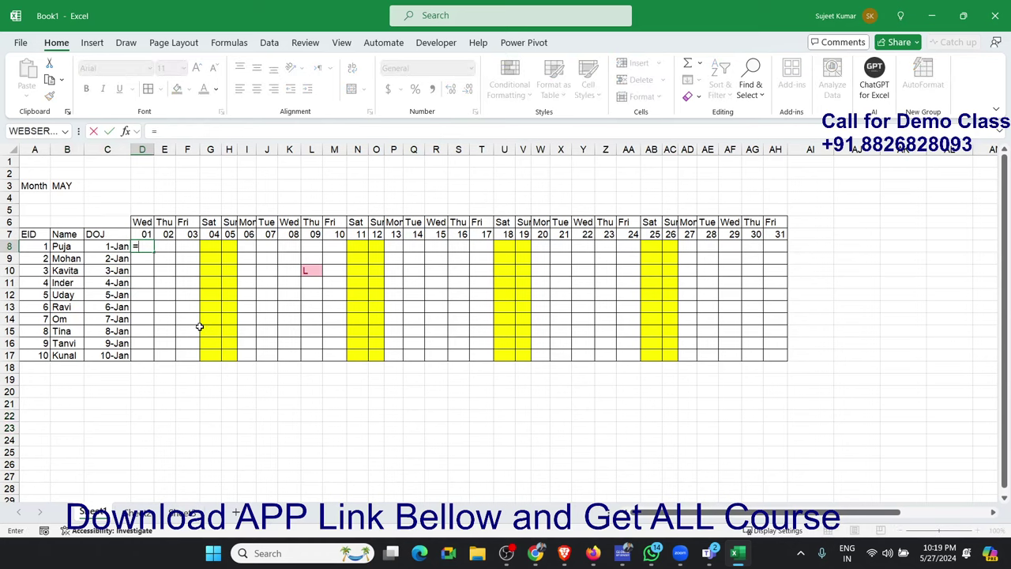
{"action": "type", "text": "to"}
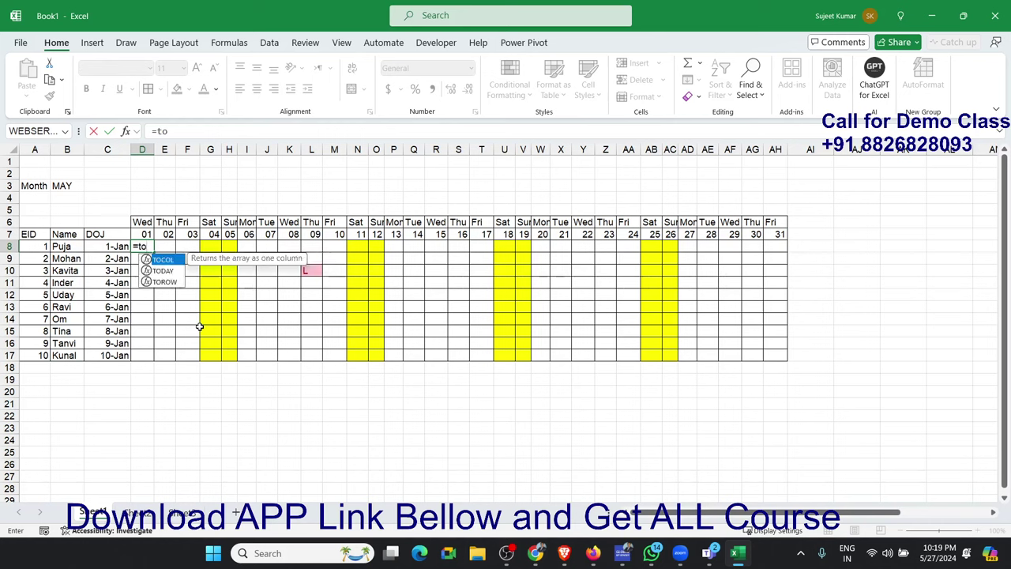
{"action": "type", "text": "d"}
{"action": "key", "text": "Tab"}
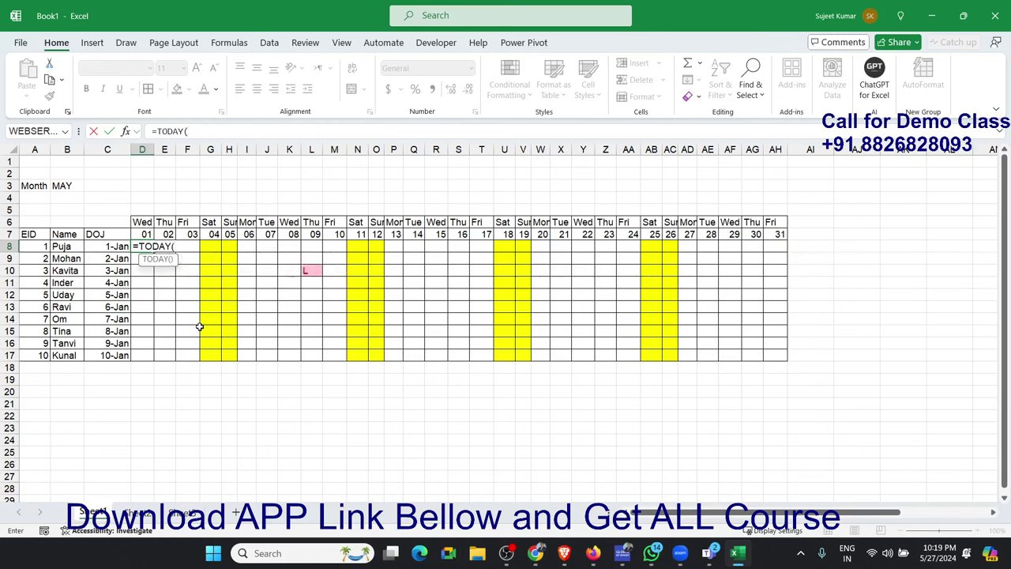
{"action": "type", "text": ")"}
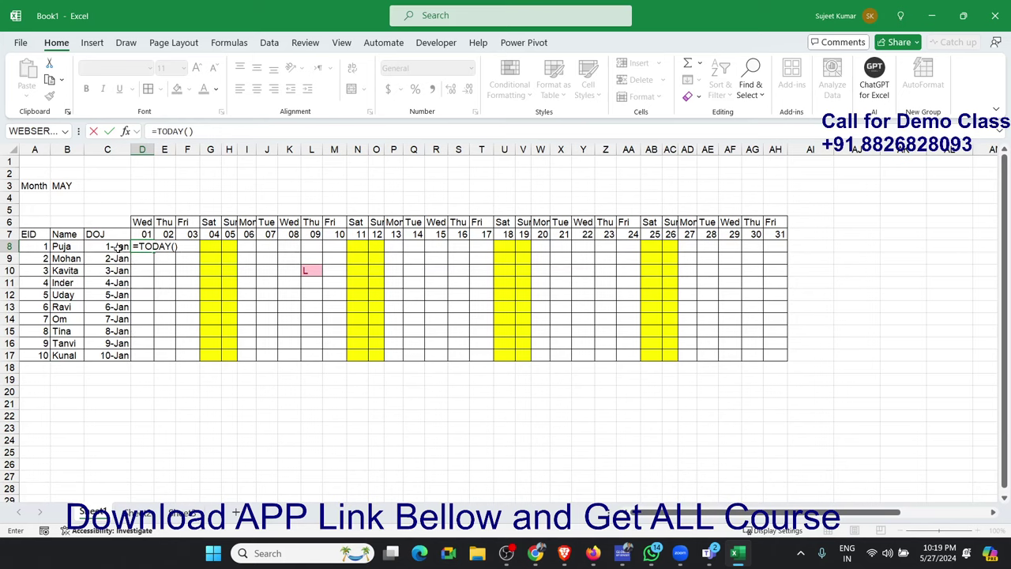
{"action": "left_click", "coordinate": [117, 247]}
{"action": "left_click", "coordinate": [150, 246]}
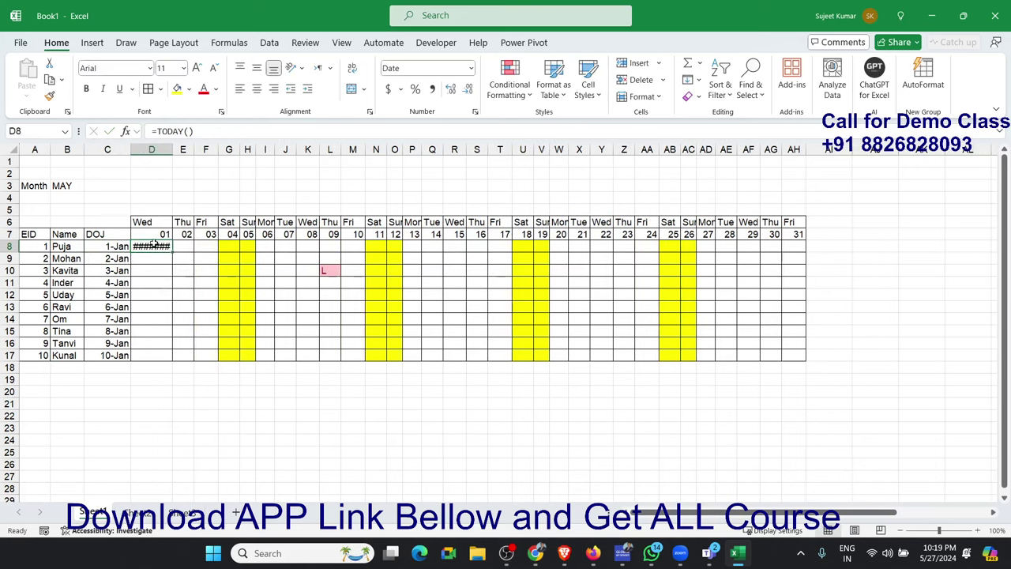
- Extend D8's formula to =(TODAY()-C8)<90 and copy its text from the formula bar
{"action": "left_click", "coordinate": [226, 132]}
{"action": "type", "text": "-"}
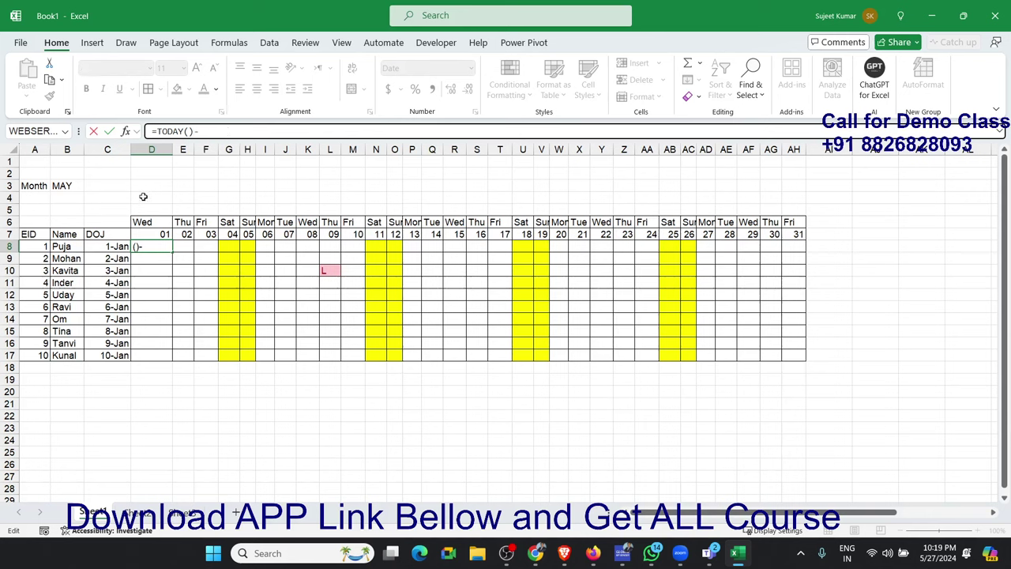
{"action": "left_click", "coordinate": [113, 244]}
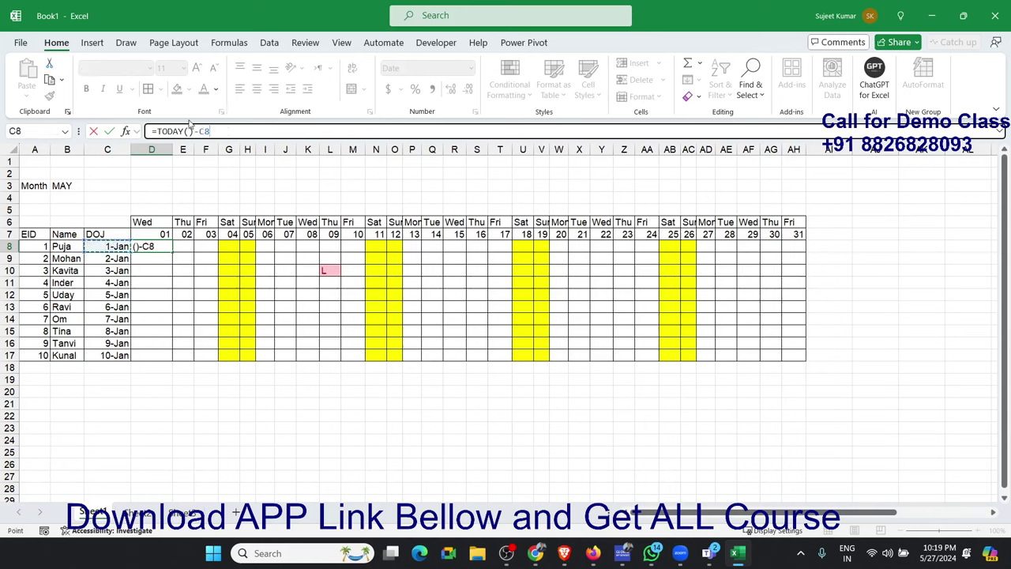
{"action": "left_click", "coordinate": [160, 132]}
{"action": "type", "text": "("}
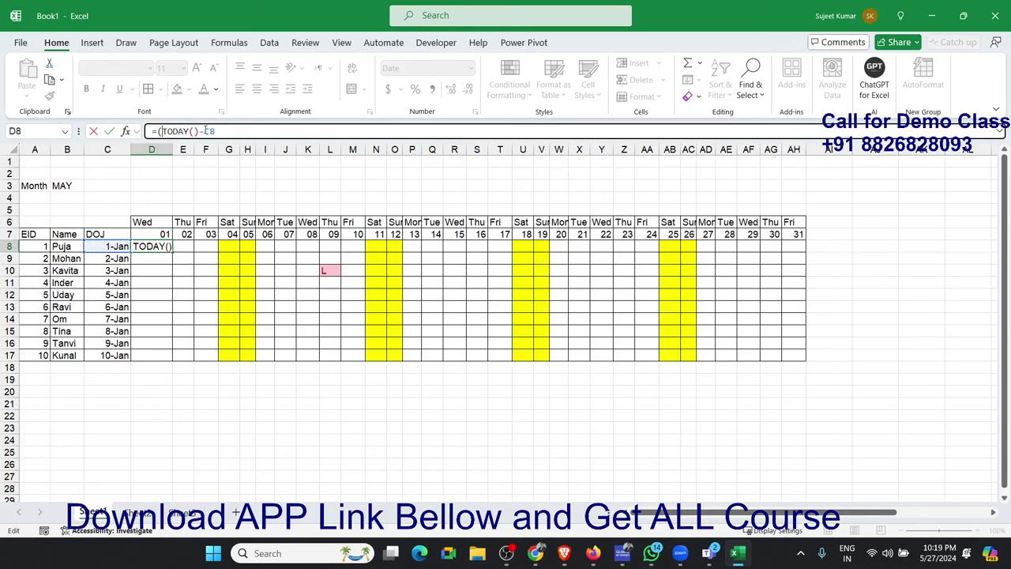
{"action": "left_click", "coordinate": [226, 131]}
{"action": "key", "text": "ctrl+Return"}
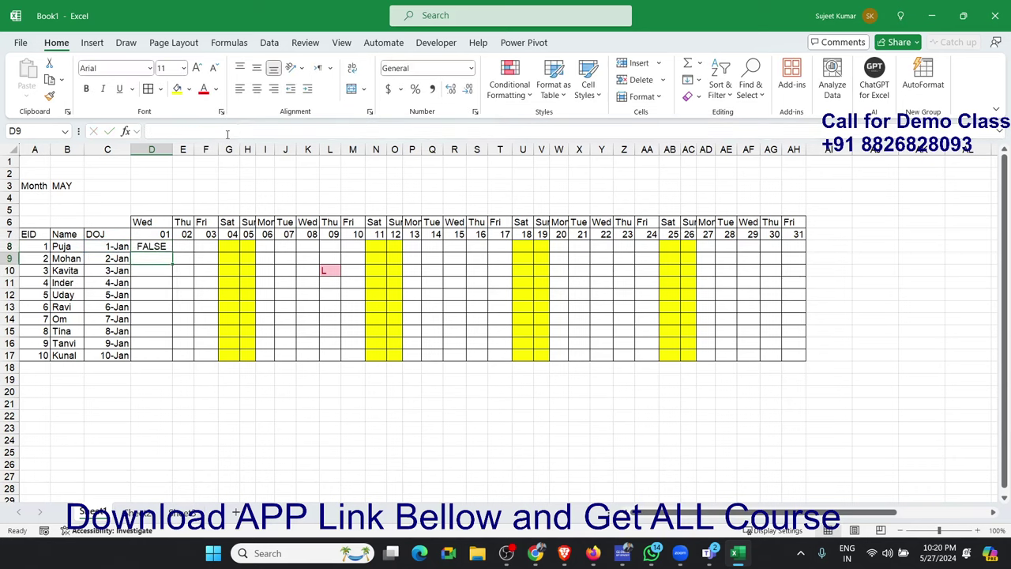
{"action": "left_click_drag", "start_coordinate": [235, 131], "coordinate": [151, 132]}
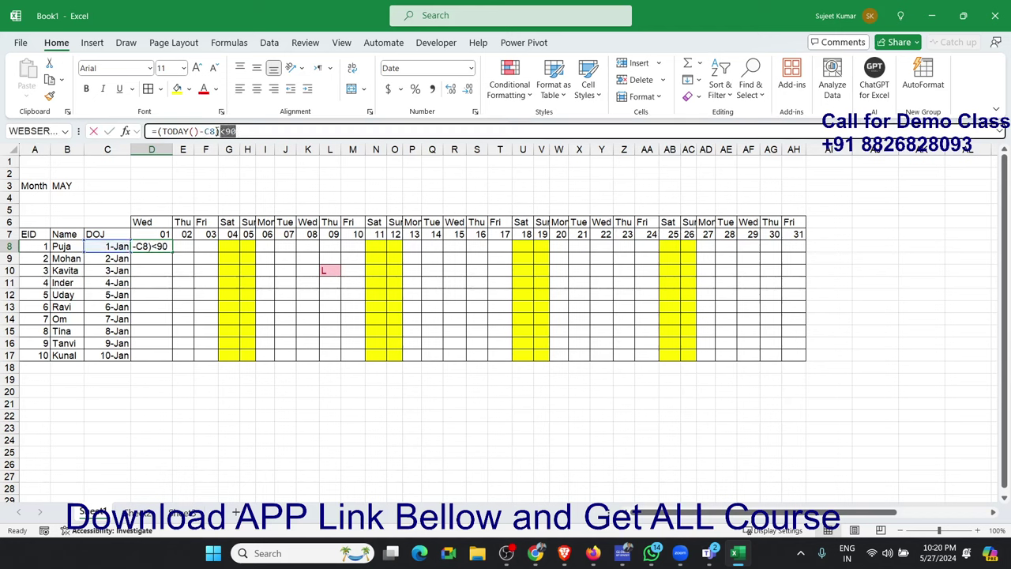
{"action": "key", "text": "ctrl+c"}
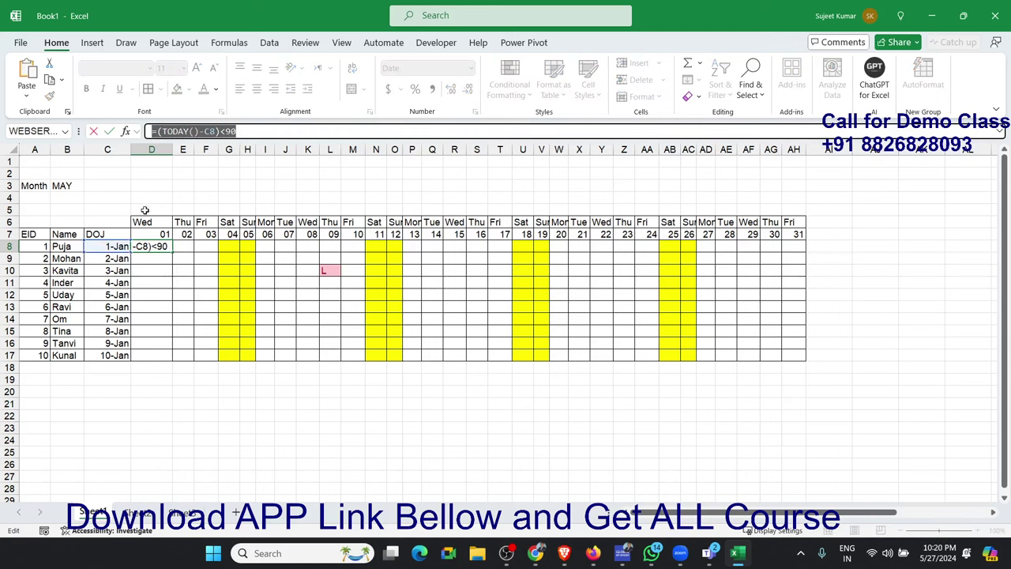
{"action": "key", "text": "Escape"}
- Add a formula-based conditional rule =(TODAY()-$C8)<90 with a red fill
{"action": "left_click", "coordinate": [509, 87]}
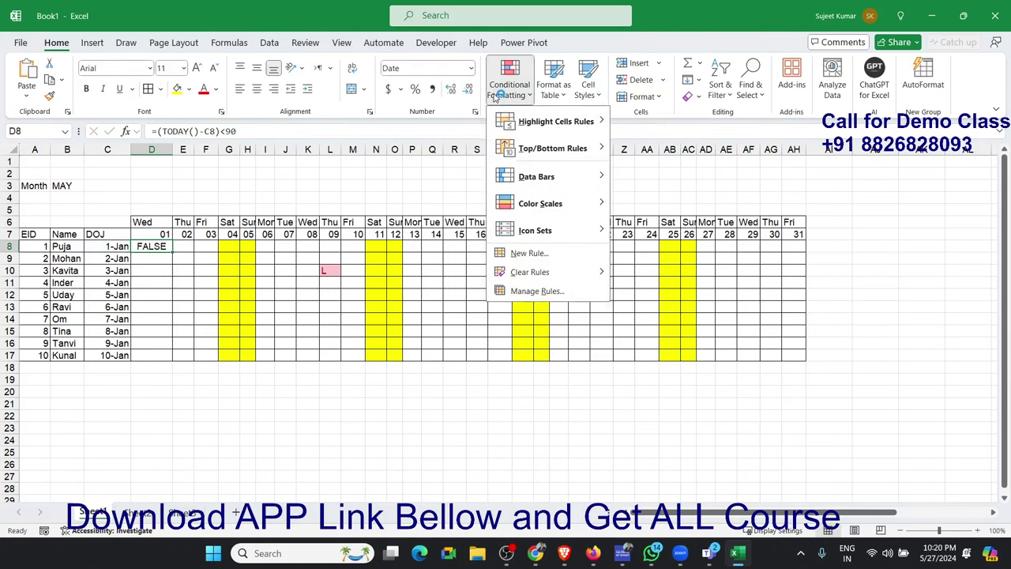
{"action": "left_click", "coordinate": [528, 252]}
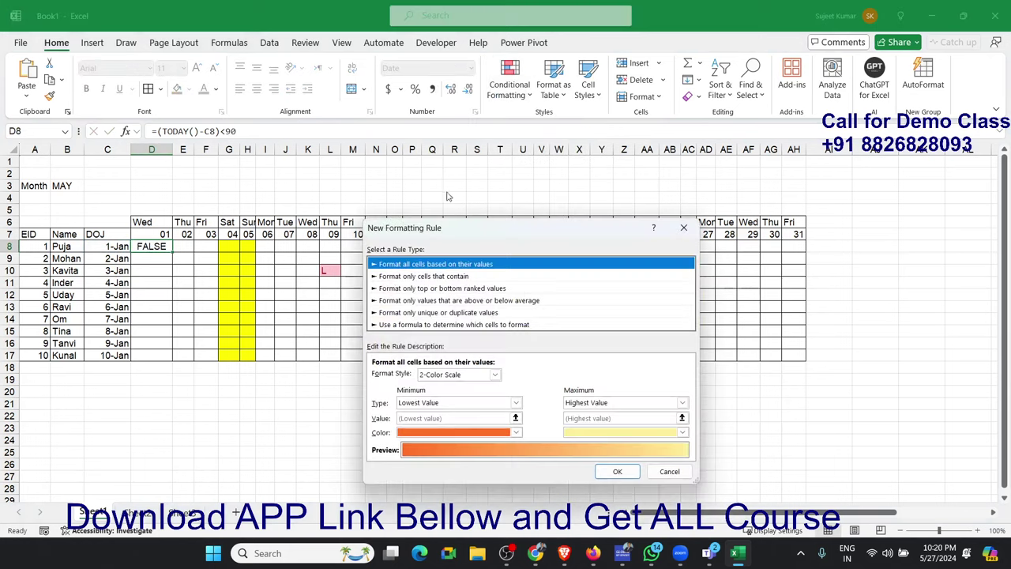
{"action": "left_click", "coordinate": [421, 325]}
{"action": "left_click", "coordinate": [415, 376]}
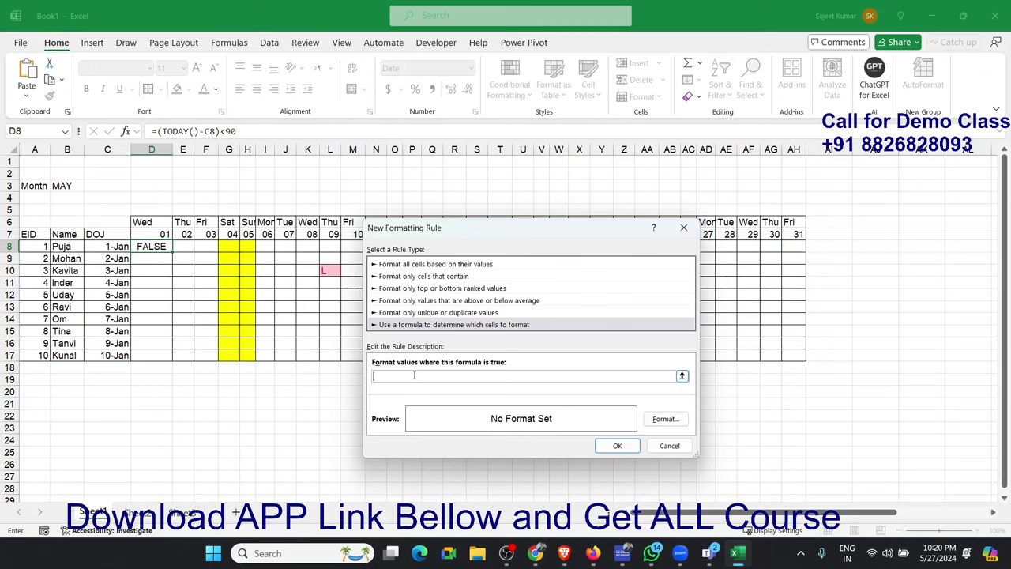
{"action": "key", "text": "ctrl+v"}
{"action": "left_click_drag", "start_coordinate": [426, 229], "coordinate": [371, 171]}
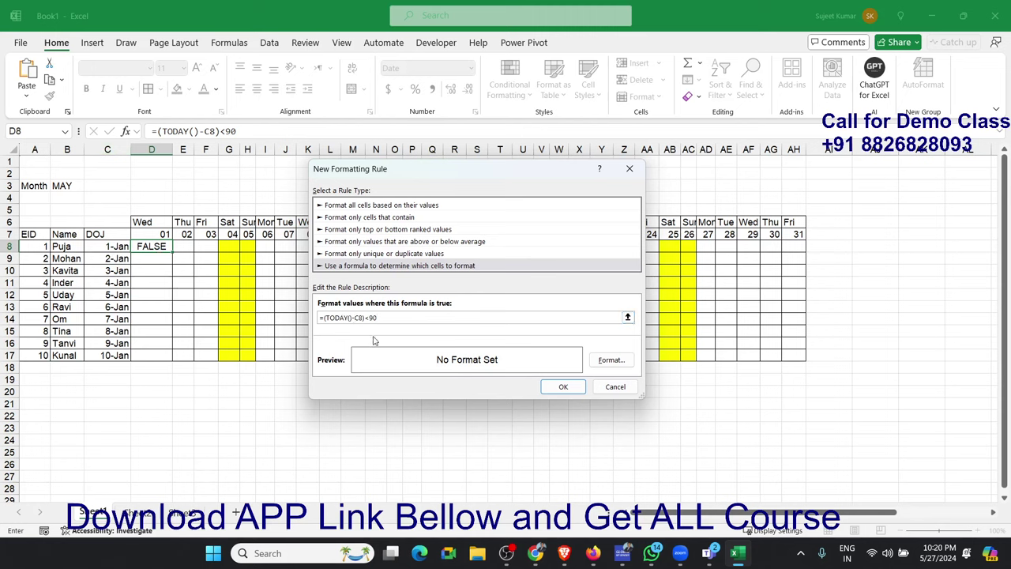
{"action": "type", "text": "$"}
{"action": "left_click", "coordinate": [623, 365]}
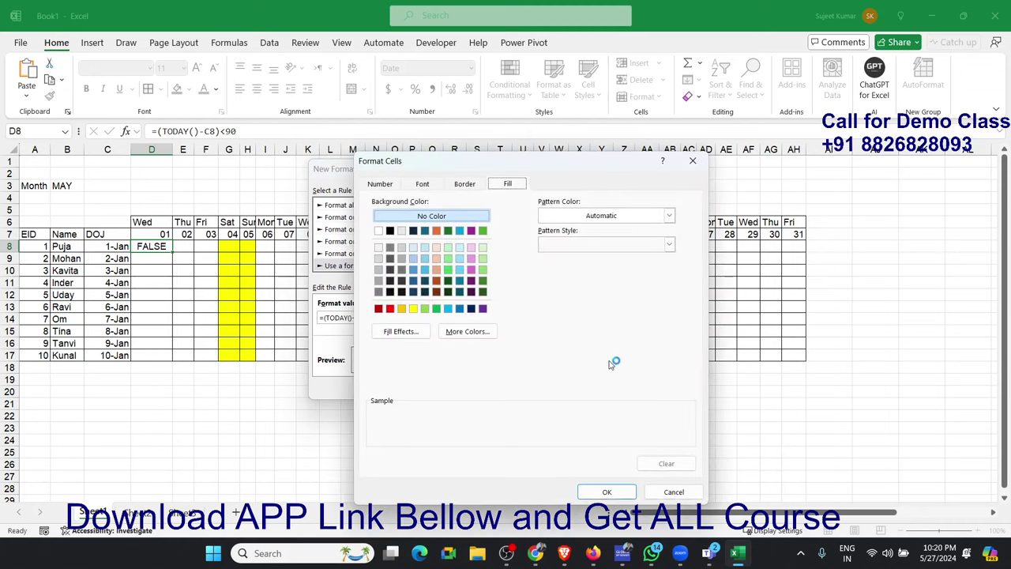
{"action": "left_click", "coordinate": [392, 309]}
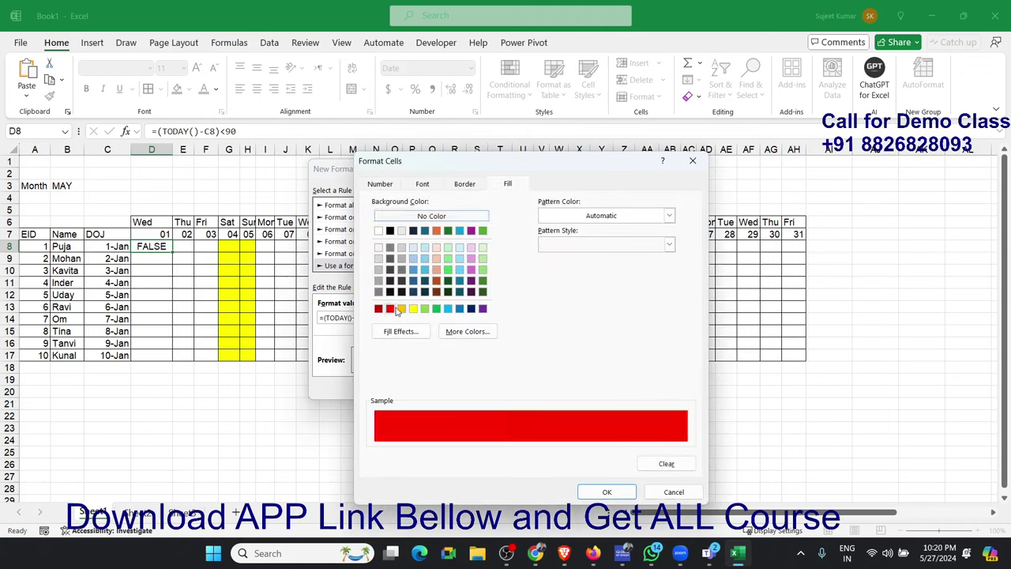
{"action": "left_click", "coordinate": [599, 490]}
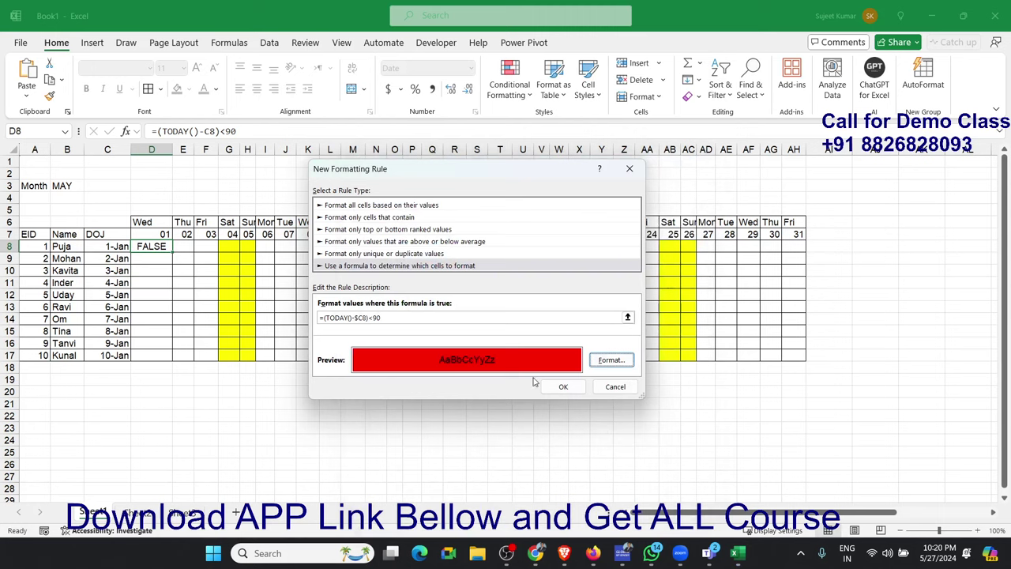
{"action": "left_click", "coordinate": [563, 386]}
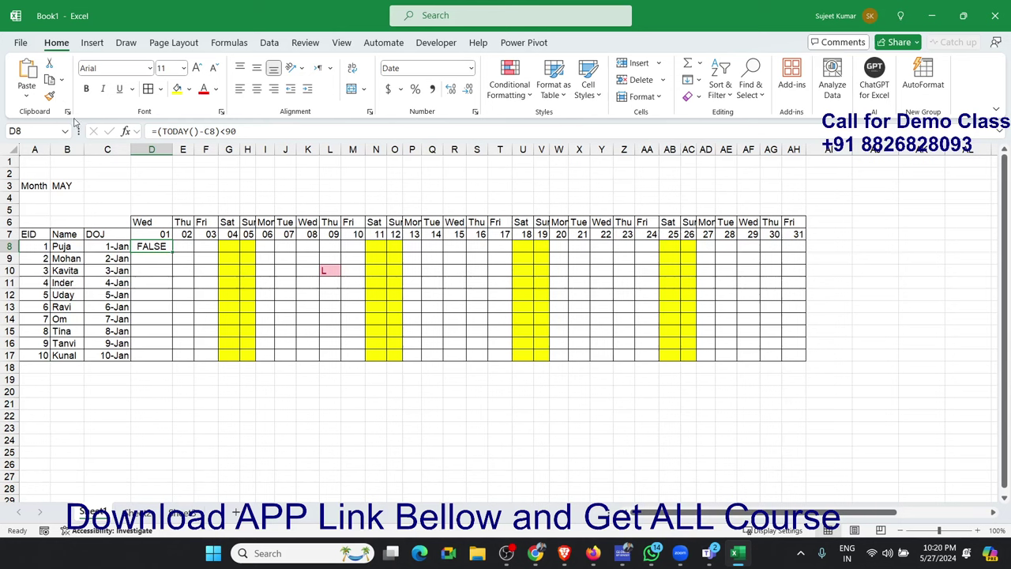
- Paint D8's formatting across D8:AH17 and clear D8's test formula
{"action": "left_click", "coordinate": [50, 96]}
{"action": "left_click_drag", "start_coordinate": [158, 250], "coordinate": [784, 360]}
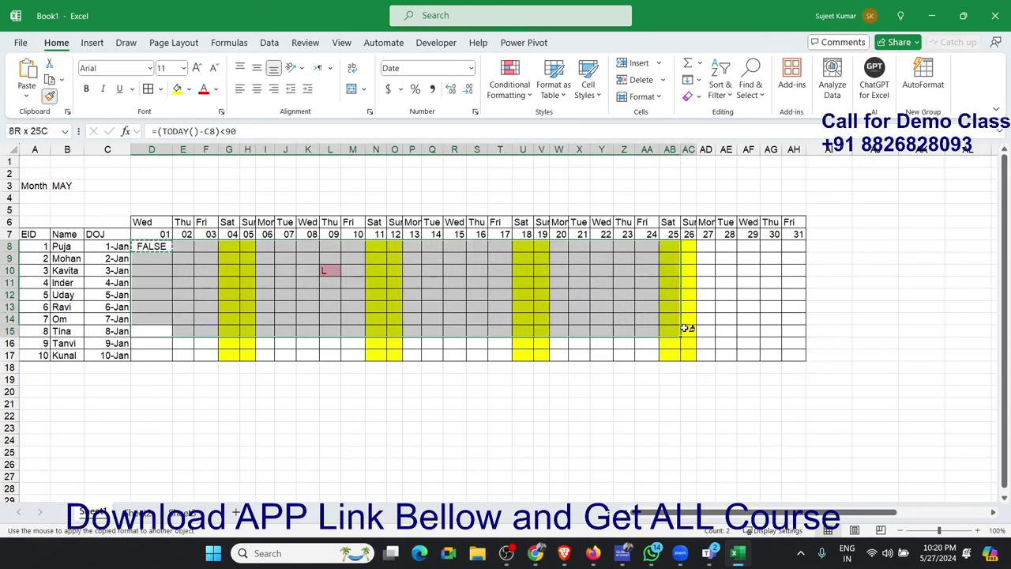
{"action": "left_click", "coordinate": [164, 252]}
{"action": "key", "text": "Delete"}
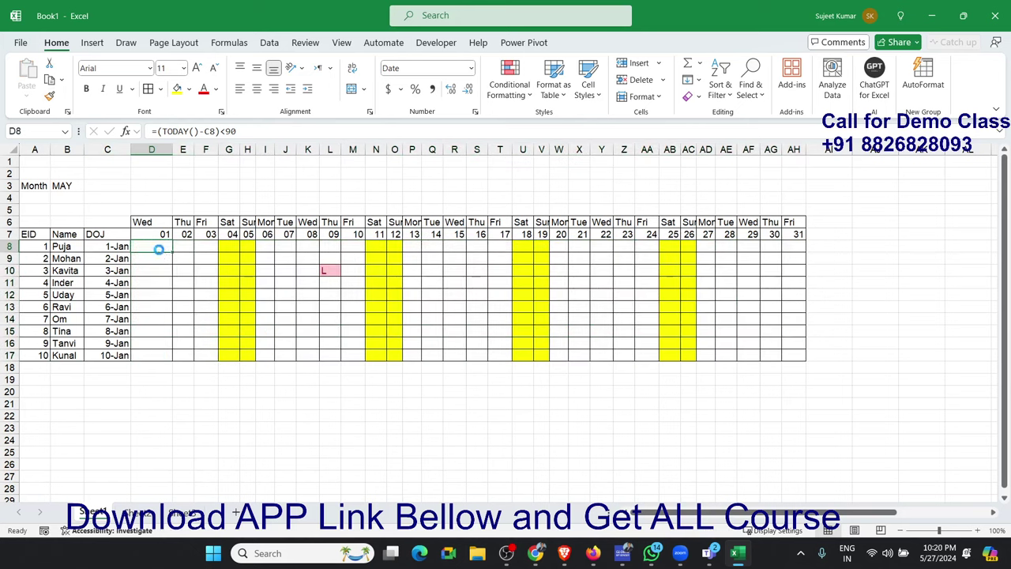
- Change the joining date in C10 to 1-Apr
{"action": "left_click", "coordinate": [330, 270]}
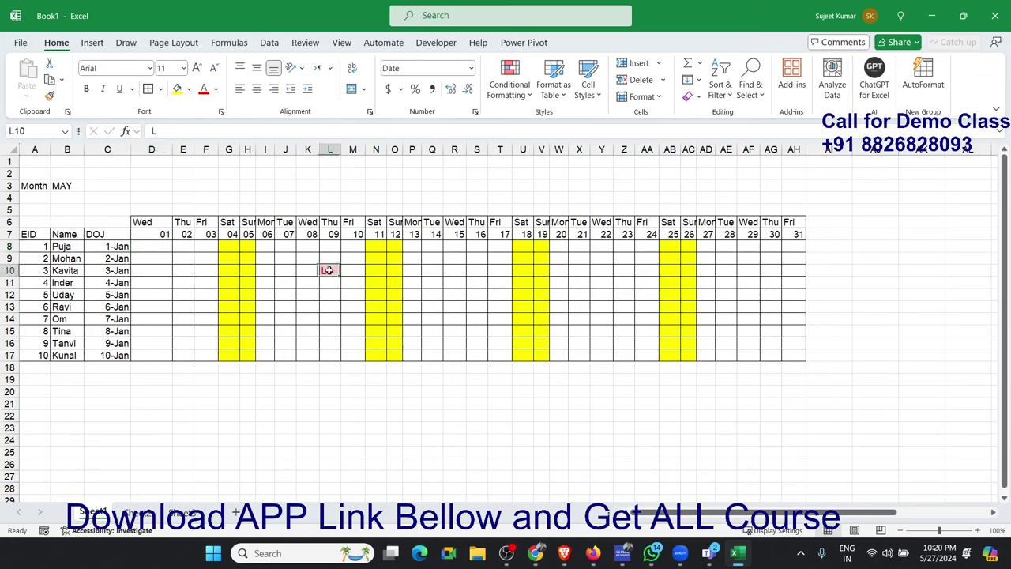
{"action": "left_click", "coordinate": [122, 267]}
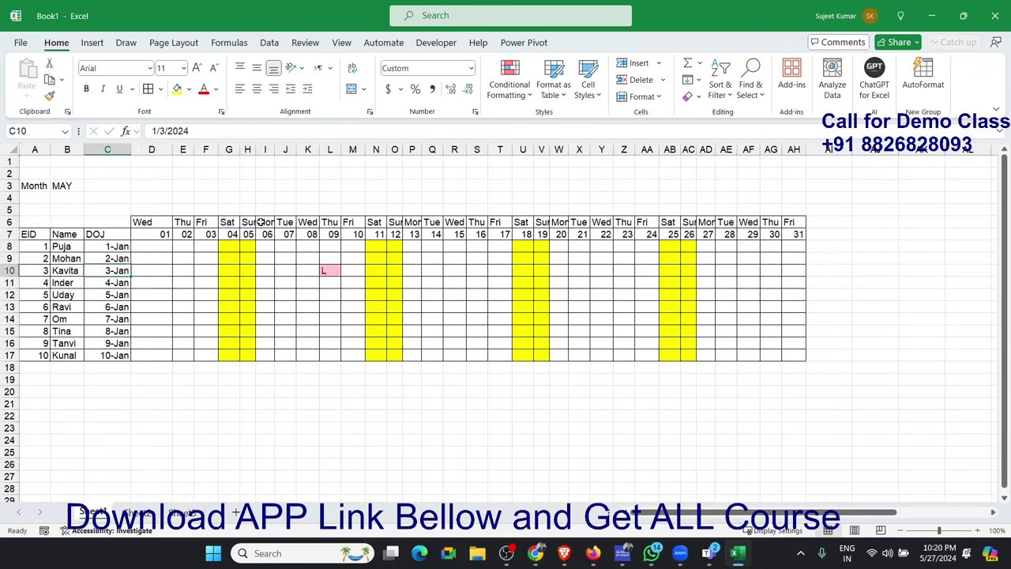
{"action": "type", "text": "4/1/4"}
{"action": "key", "text": "Return"}
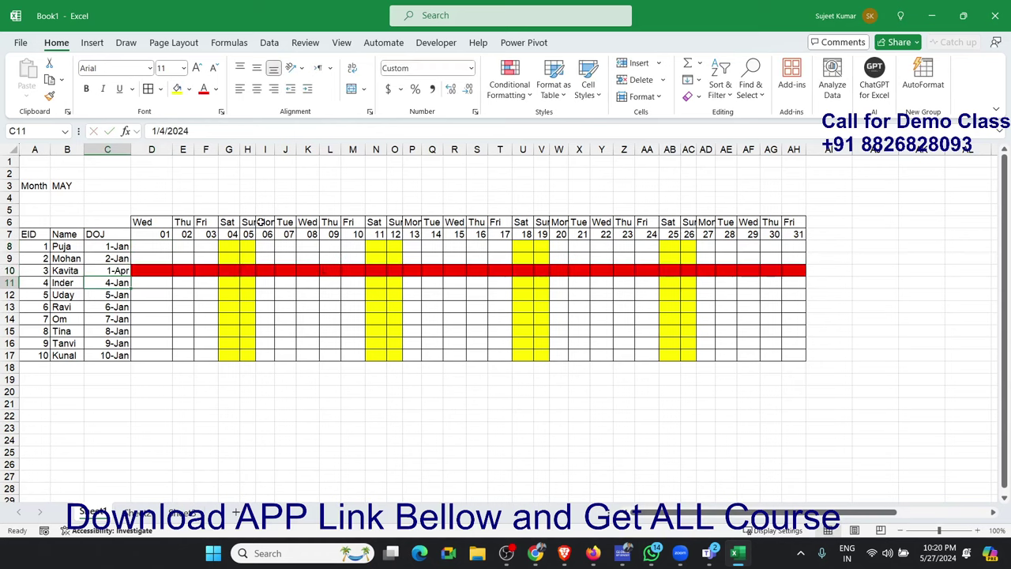
{"action": "key", "text": "Up"}
{"action": "key", "text": "Right"}
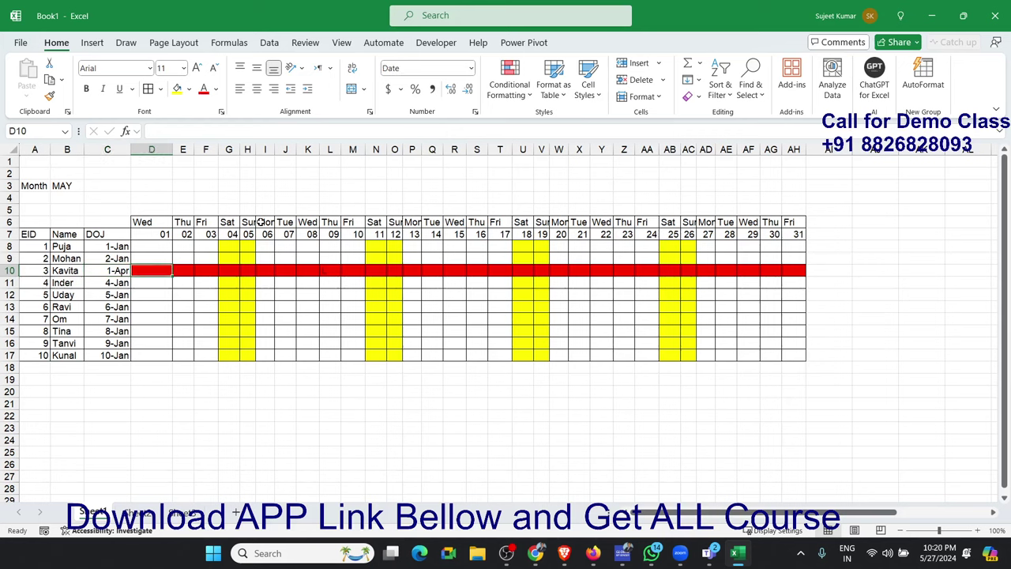
{"action": "key", "text": "Up"}
{"action": "key", "text": "Up"}
{"action": "key", "text": "Up"}
{"action": "key", "text": "Down"}
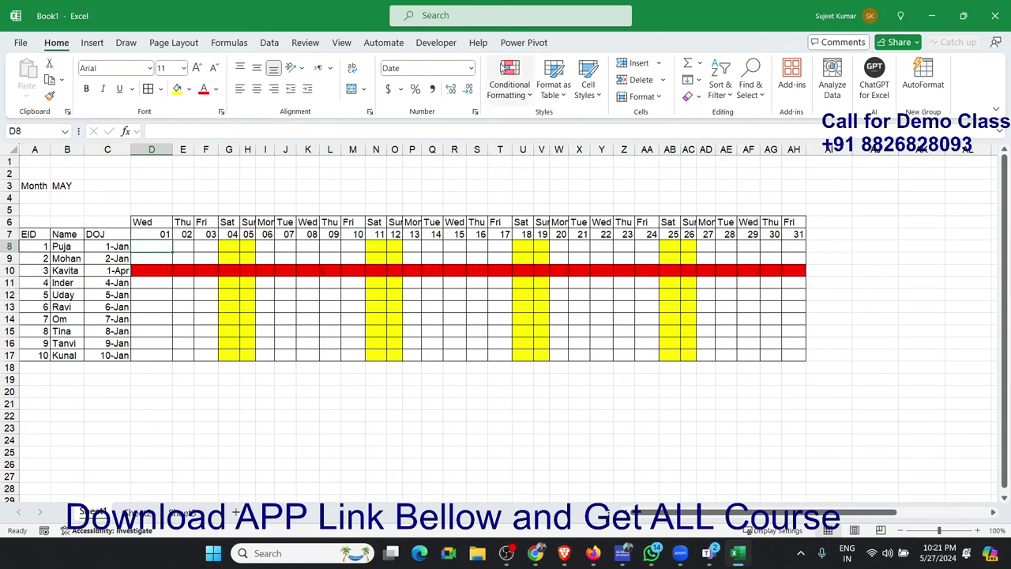
- Edit the red rule's formula to =(D$7-$C8)<90 and apply it
{"action": "left_click", "coordinate": [510, 79]}
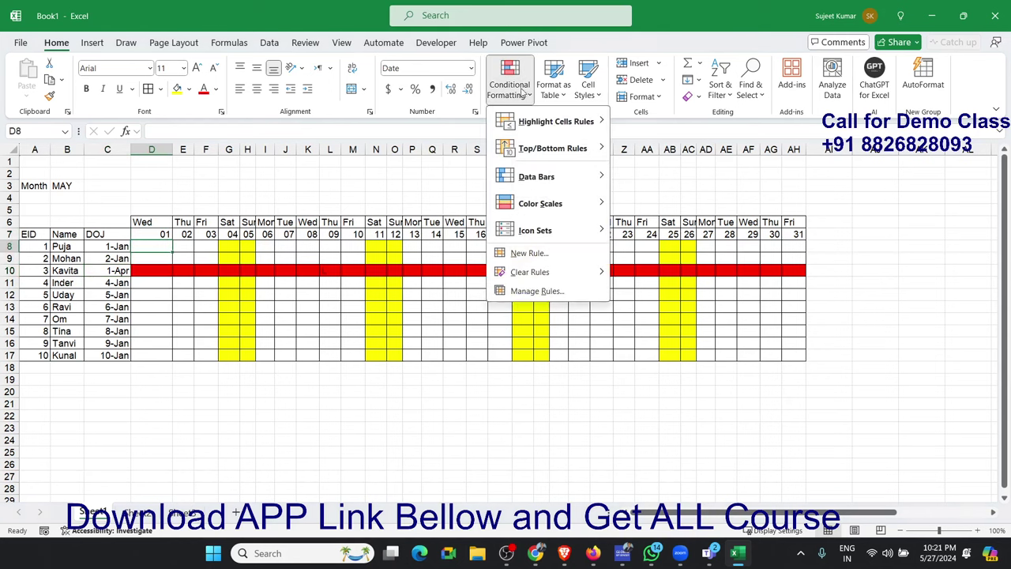
{"action": "left_click", "coordinate": [537, 292]}
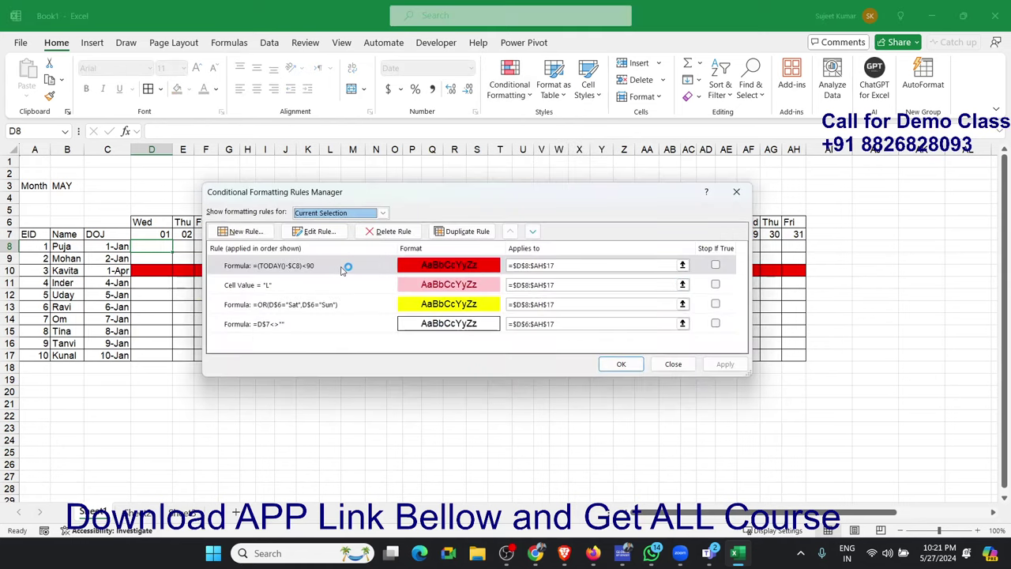
{"action": "double_click", "coordinate": [341, 270]}
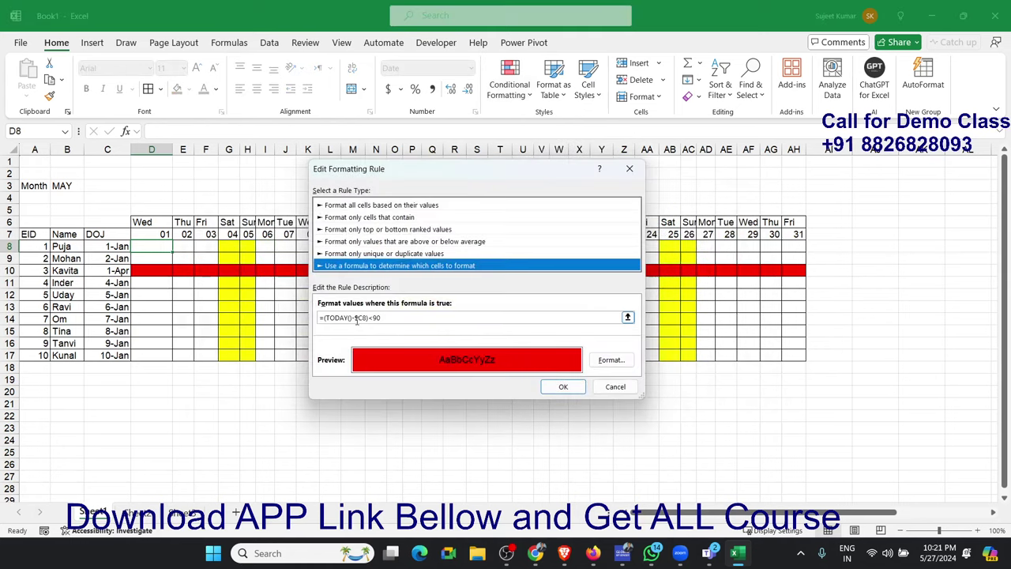
{"action": "left_click", "coordinate": [353, 317]}
{"action": "key", "text": "BackSpace"}
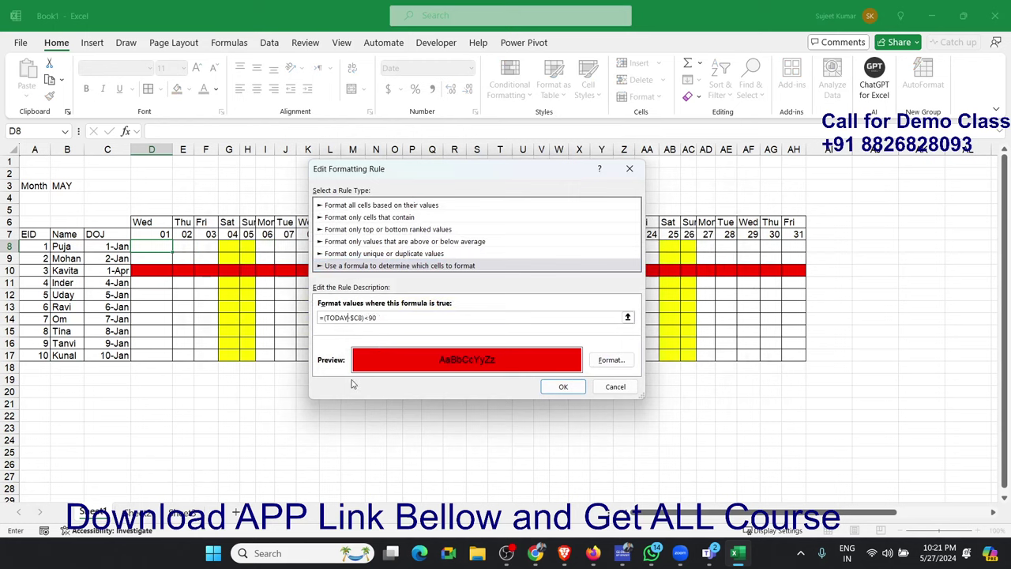
{"action": "key", "text": "BackSpace"}
{"action": "key", "text": "BackSpace"}
{"action": "key", "text": "BackSpace"}
{"action": "key", "text": "BackSpace"}
{"action": "key", "text": "BackSpace"}
{"action": "key", "text": "BackSpace"}
{"action": "left_click", "coordinate": [163, 236]}
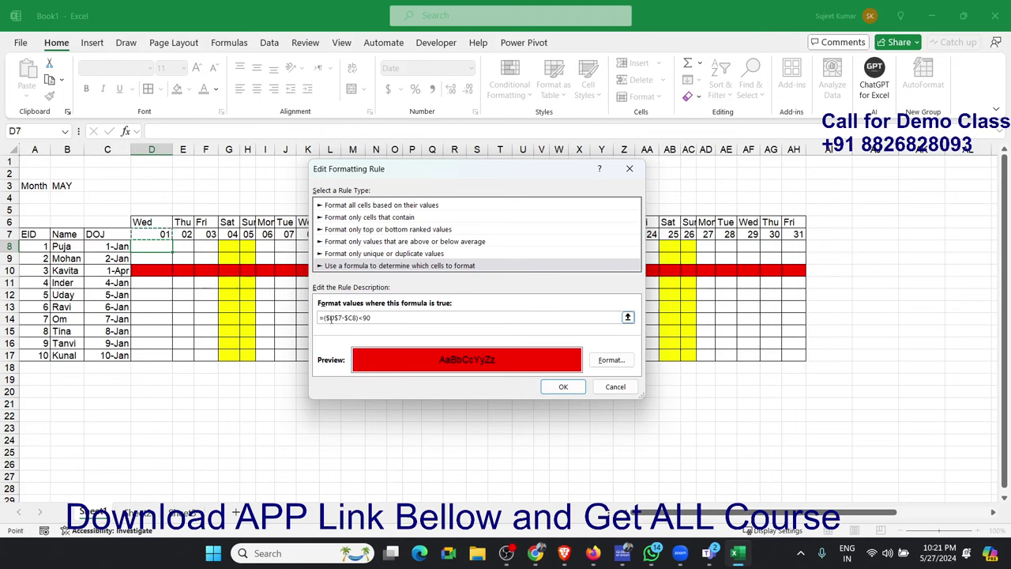
{"action": "left_click", "coordinate": [330, 318]}
{"action": "key", "text": "BackSpace"}
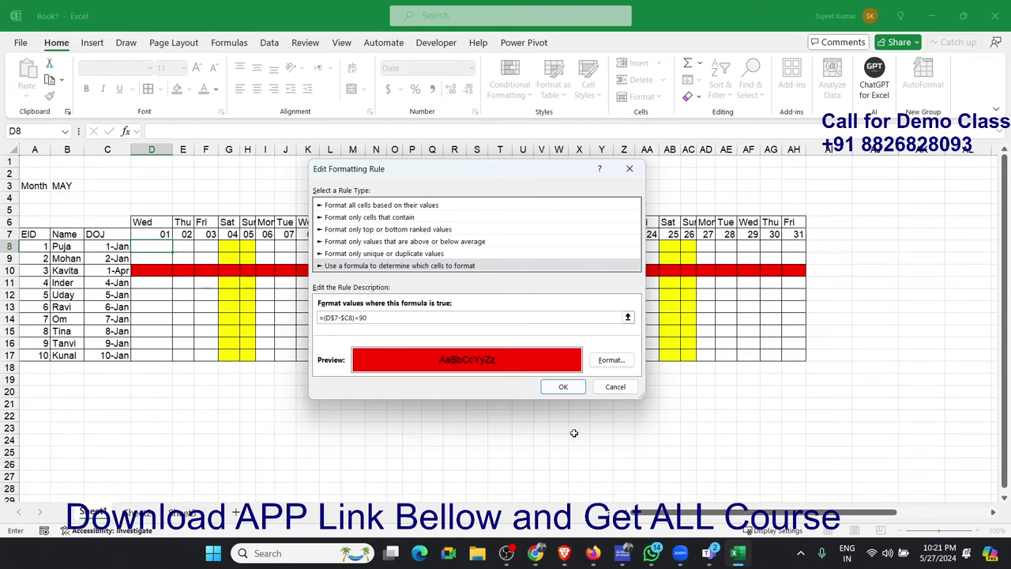
{"action": "left_click", "coordinate": [563, 386]}
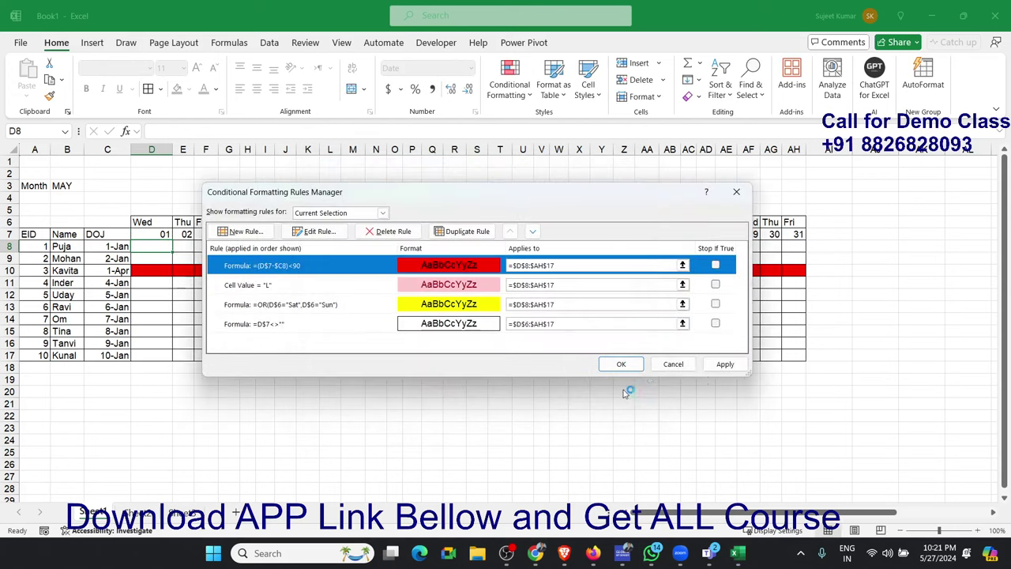
{"action": "left_click", "coordinate": [715, 369]}
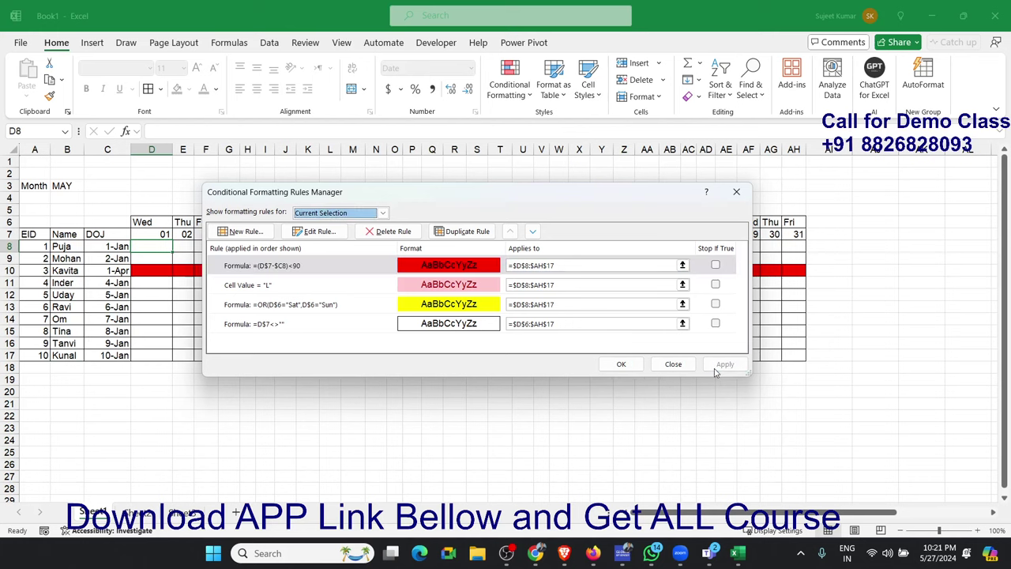
{"action": "left_click", "coordinate": [621, 364]}
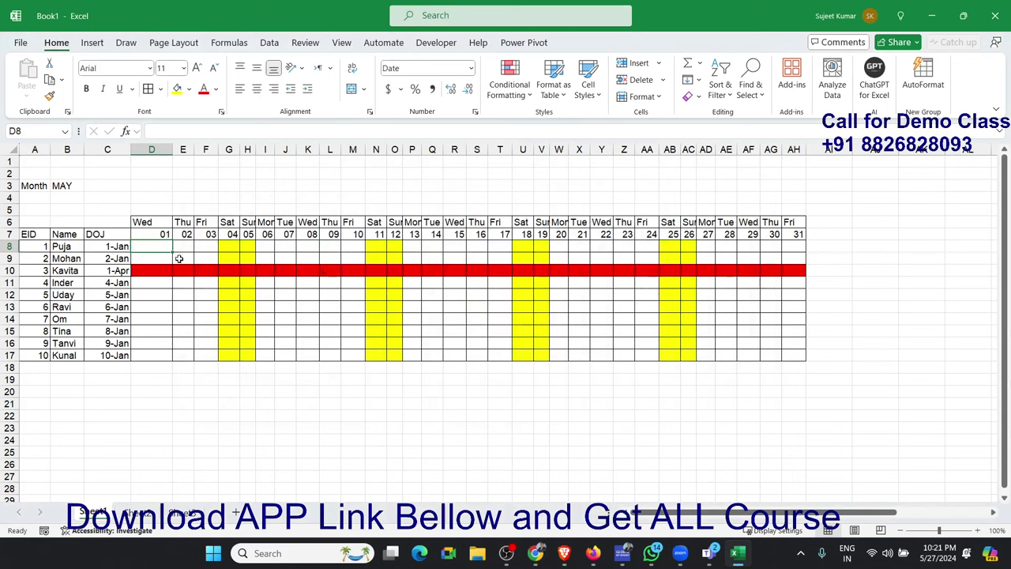
- Review the rules list, then paint D8's formatting across D8:AH17 again
{"action": "left_click", "coordinate": [521, 94]}
{"action": "left_click", "coordinate": [538, 296]}
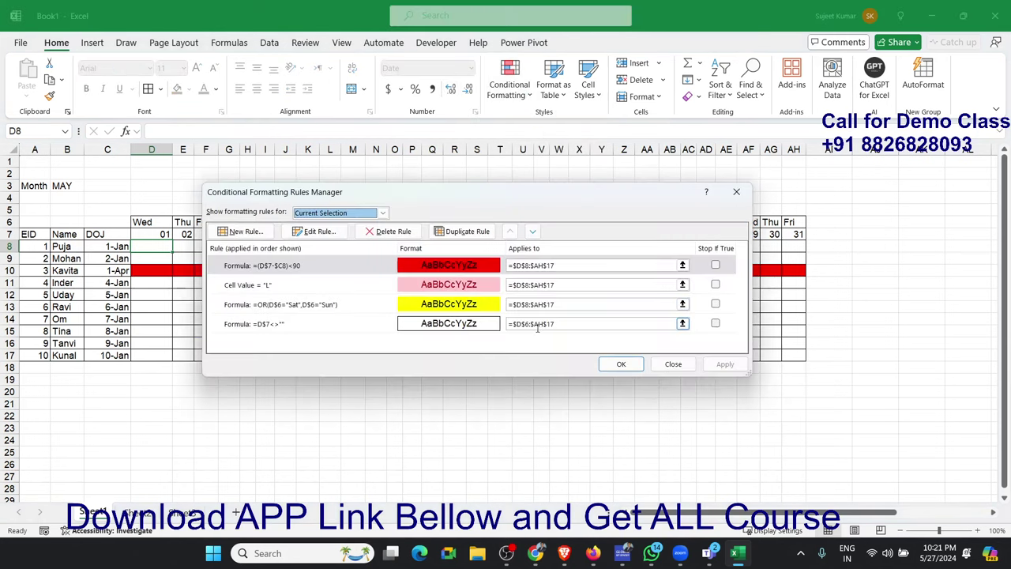
{"action": "key", "text": "Return"}
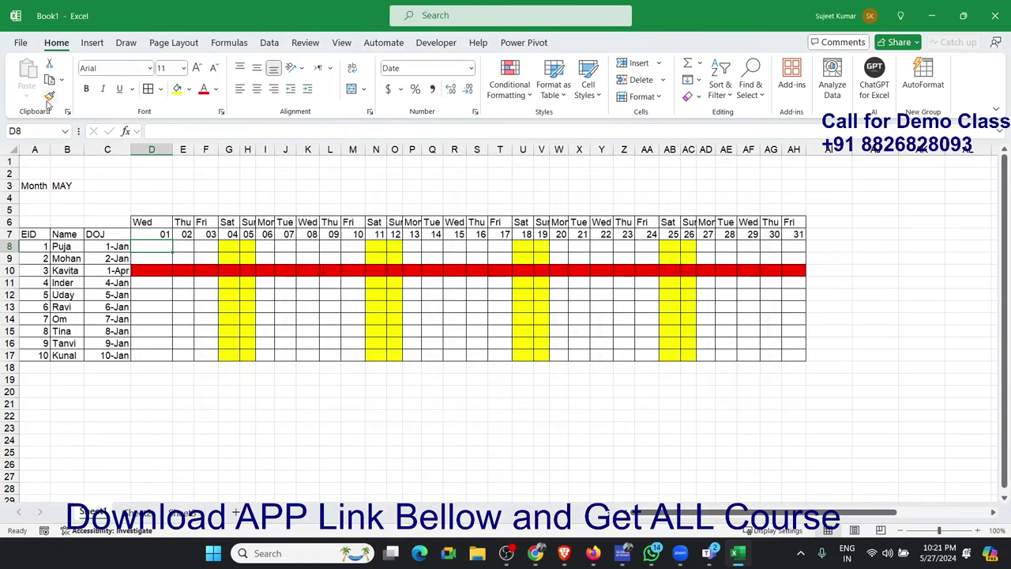
{"action": "left_click", "coordinate": [49, 96]}
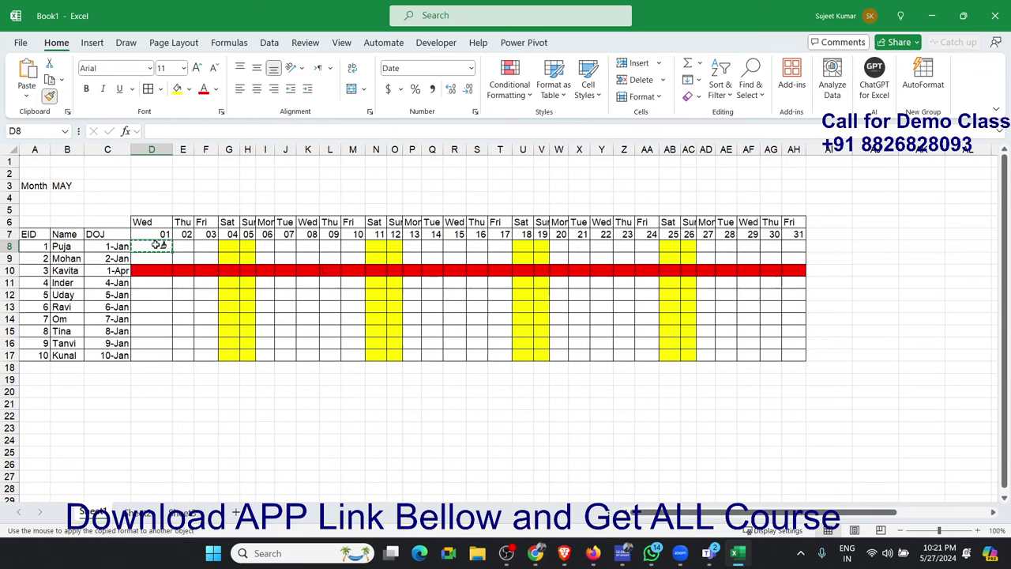
{"action": "left_click_drag", "start_coordinate": [159, 246], "coordinate": [783, 353]}
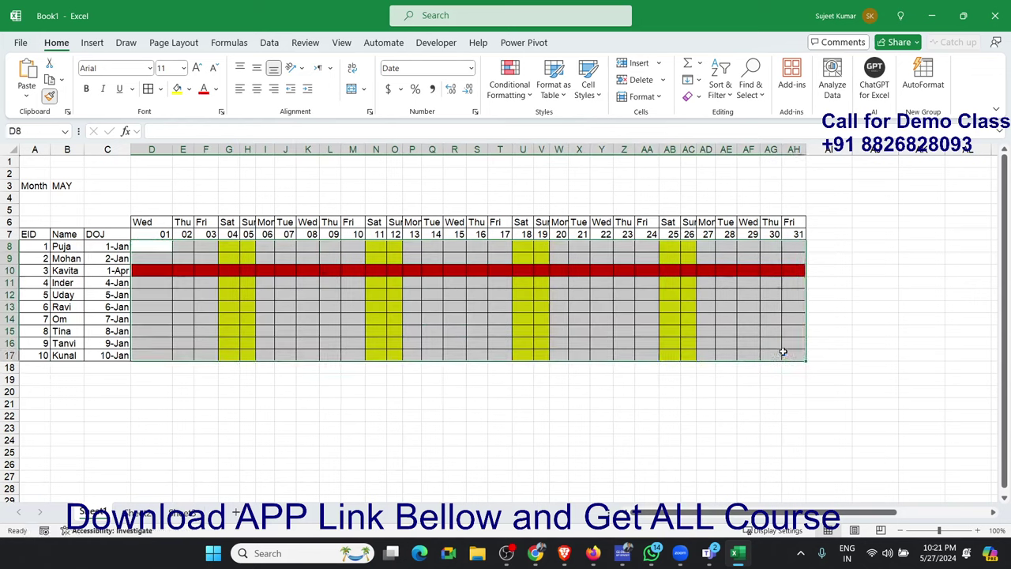
- Change the red rule to =AND((D$7-$C8)<90,D8="L") and apply it
{"action": "left_click", "coordinate": [519, 97]}
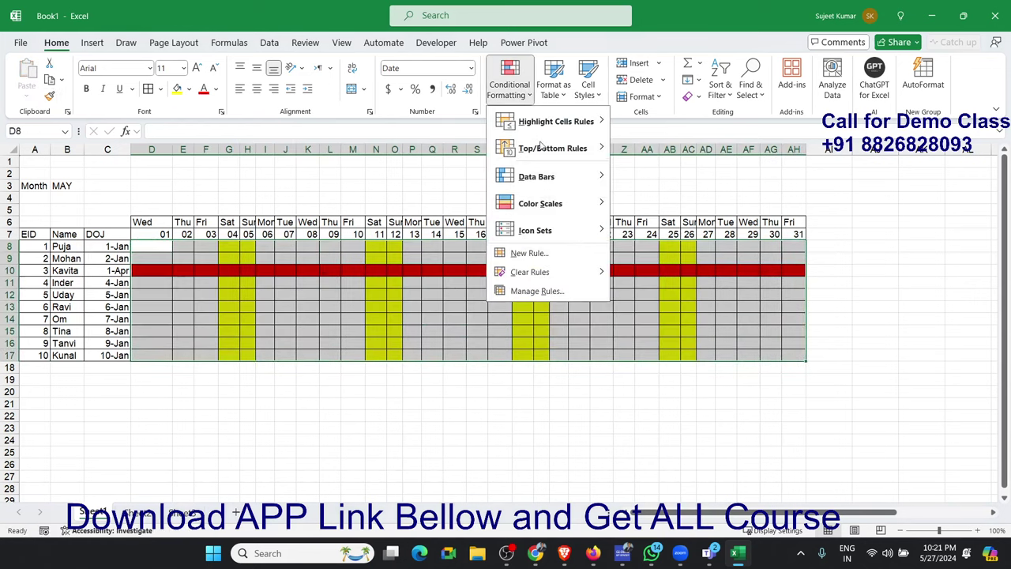
{"action": "left_click", "coordinate": [539, 288]}
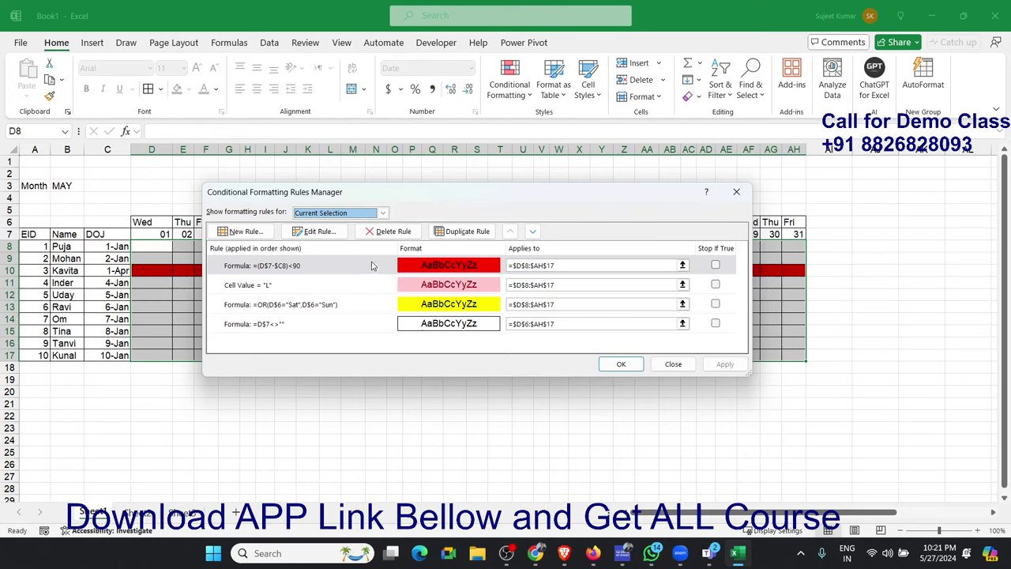
{"action": "double_click", "coordinate": [371, 267]}
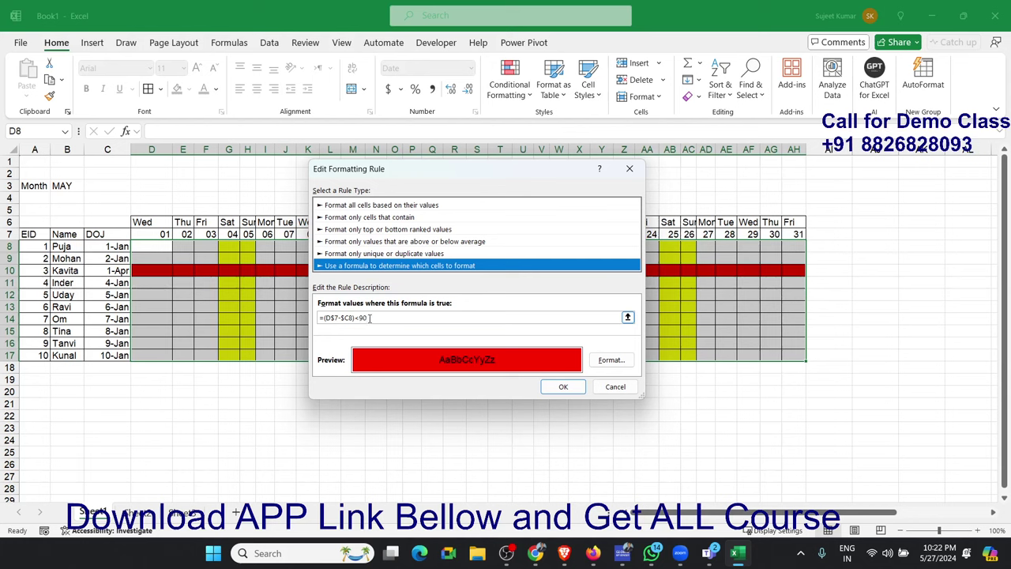
{"action": "left_click", "coordinate": [370, 318]}
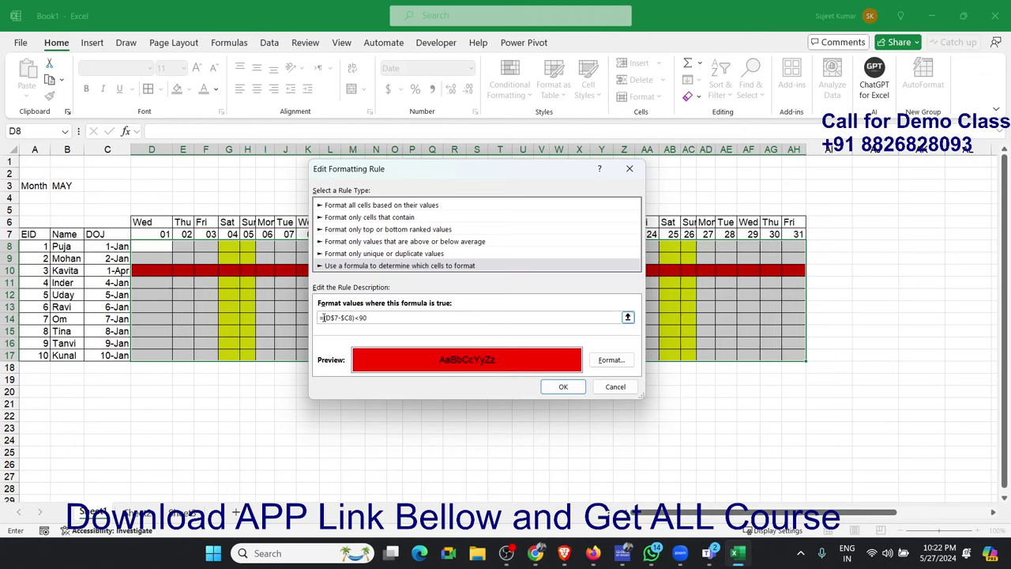
{"action": "left_click", "coordinate": [323, 318]}
{"action": "type", "text": "and("}
{"action": "left_click", "coordinate": [395, 319]}
{"action": "type", "text": ",D"}
{"action": "type", "text": "8"}
{"action": "type", "text": "="}
{"action": "type", "text": "\"L\""}
{"action": "left_click", "coordinate": [577, 389]}
{"action": "left_click", "coordinate": [726, 364]}
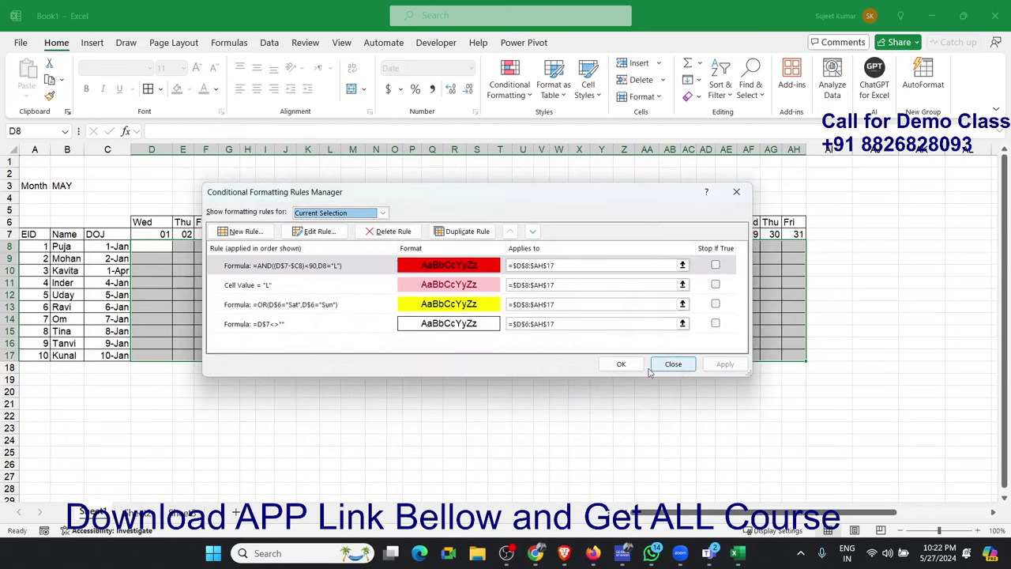
{"action": "left_click", "coordinate": [621, 364]}
{"action": "left_click", "coordinate": [350, 294]}
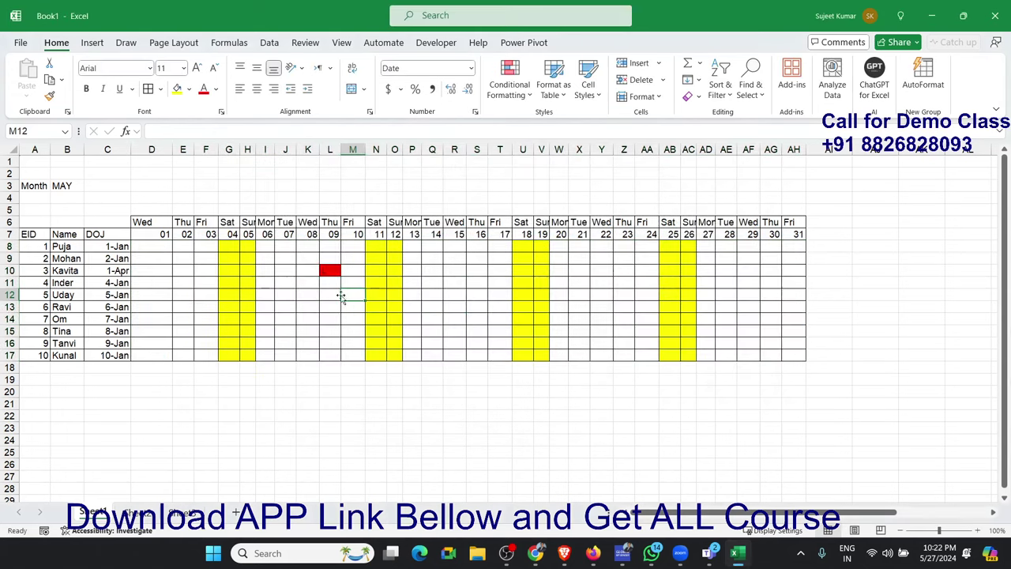
{"action": "left_click", "coordinate": [329, 272]}
{"action": "left_click", "coordinate": [151, 246]}
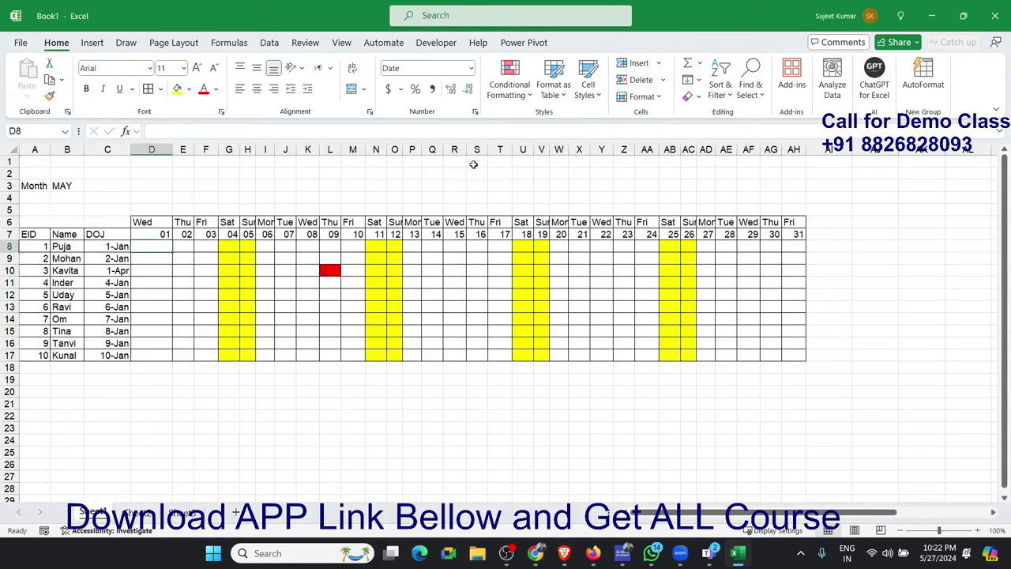
{"action": "left_click", "coordinate": [509, 91]}
{"action": "left_click", "coordinate": [523, 292]}
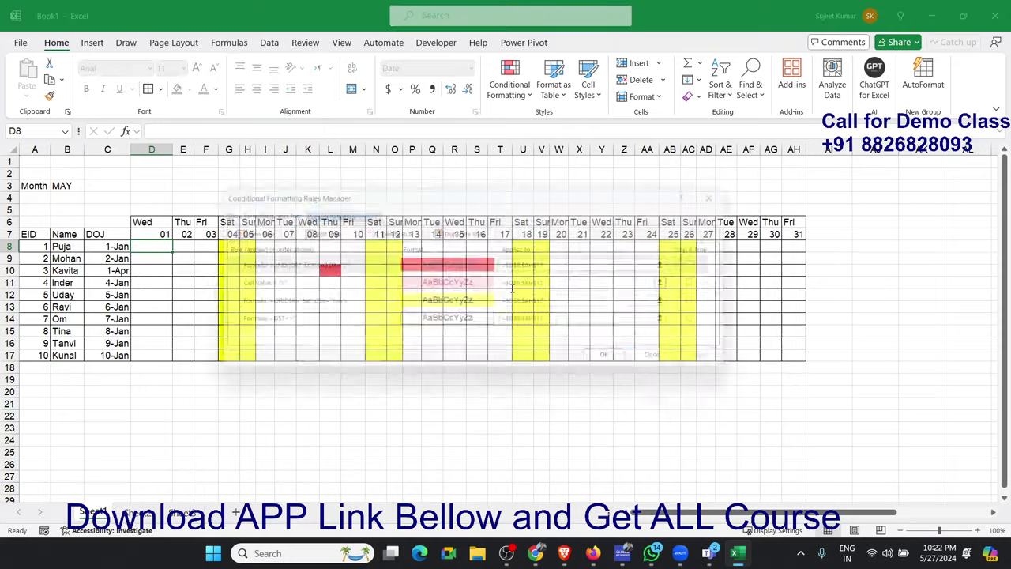
{"action": "double_click", "coordinate": [336, 273]}
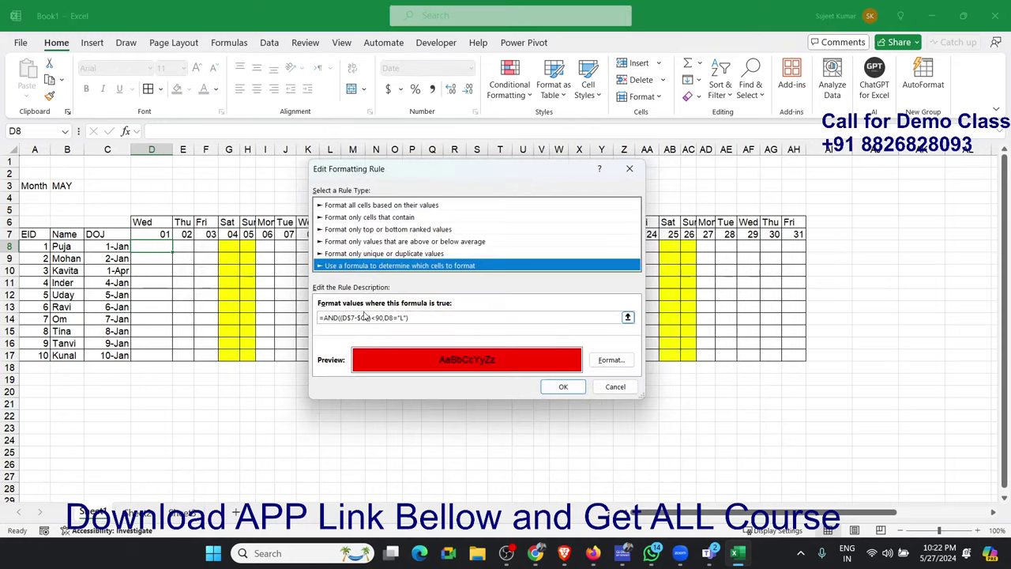
{"action": "double_click", "coordinate": [335, 320]}
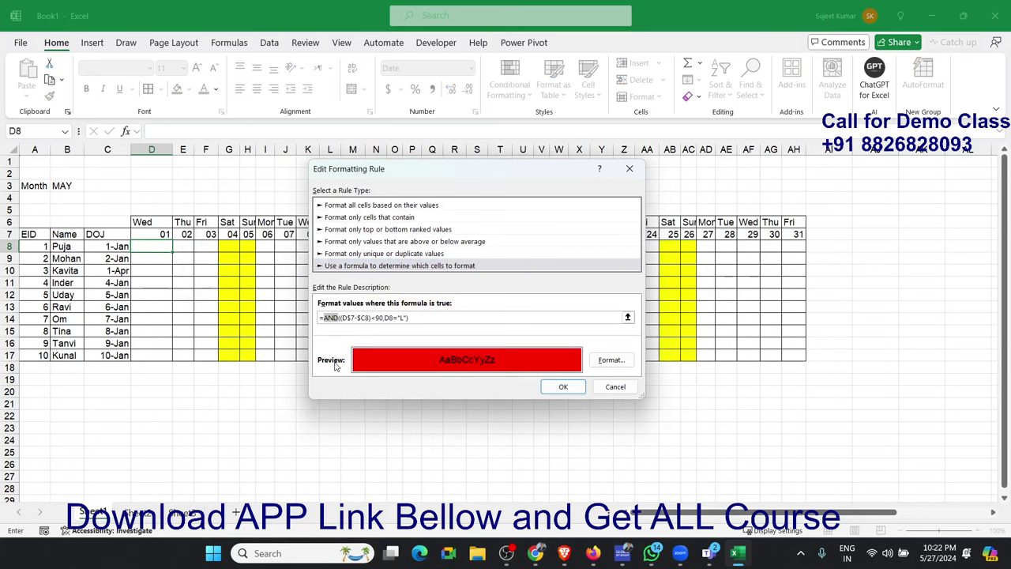
{"action": "type", "text": "("}
{"action": "left_click_drag", "start_coordinate": [385, 318], "coordinate": [341, 318]}
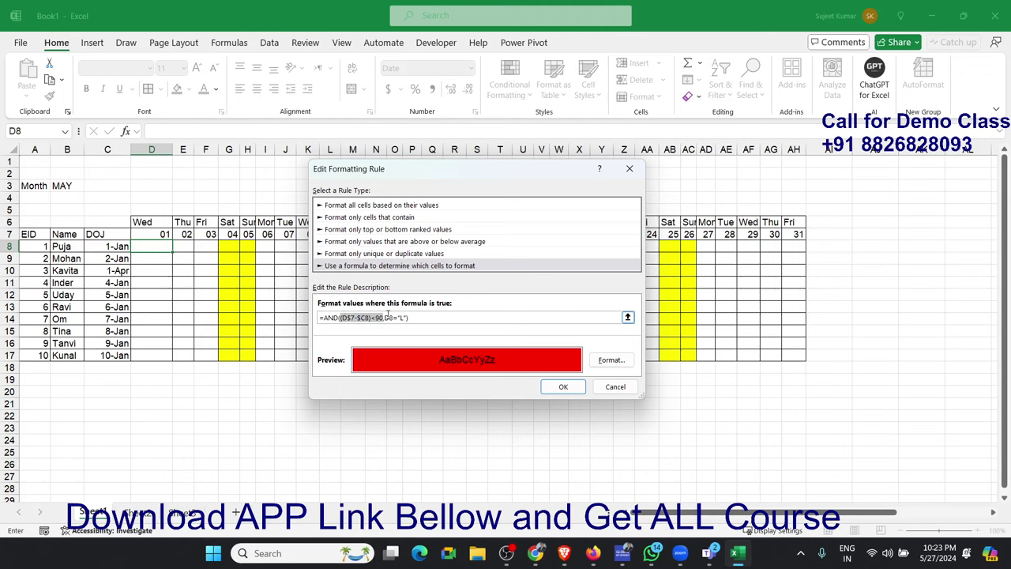
{"action": "left_click", "coordinate": [387, 317]}
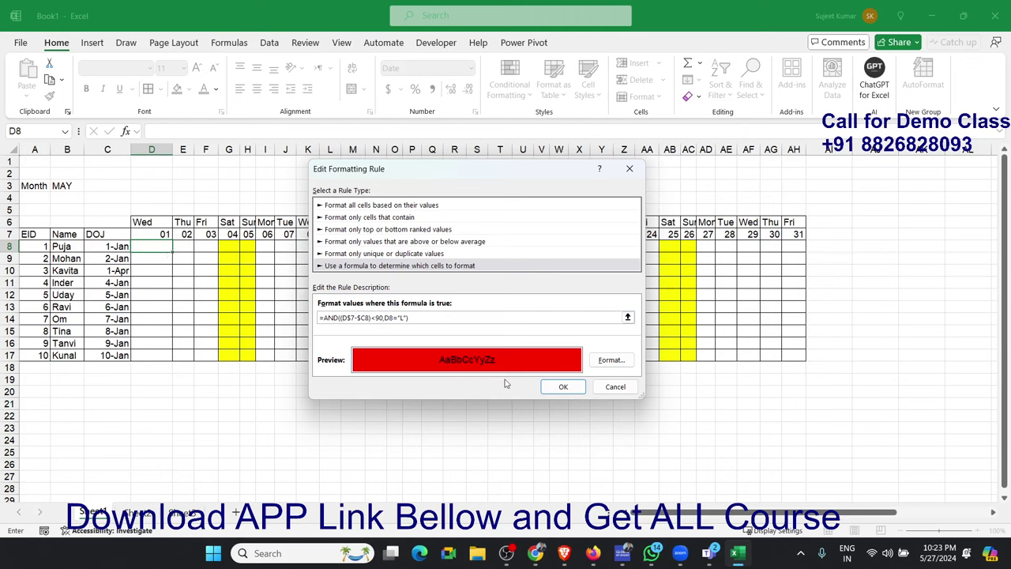
{"action": "left_click", "coordinate": [559, 386]}
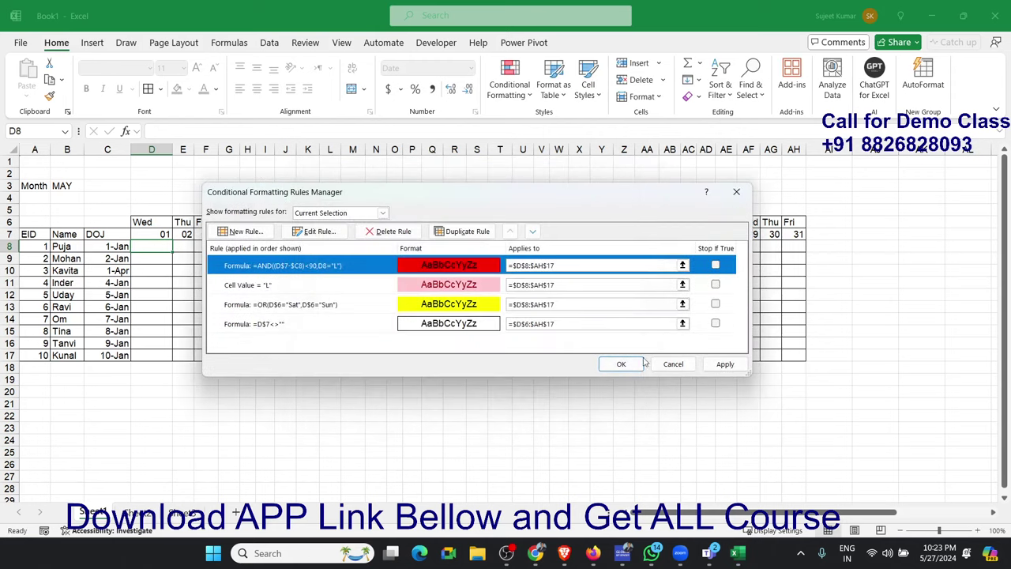
{"action": "left_click", "coordinate": [726, 364]}
{"action": "left_click", "coordinate": [621, 364]}
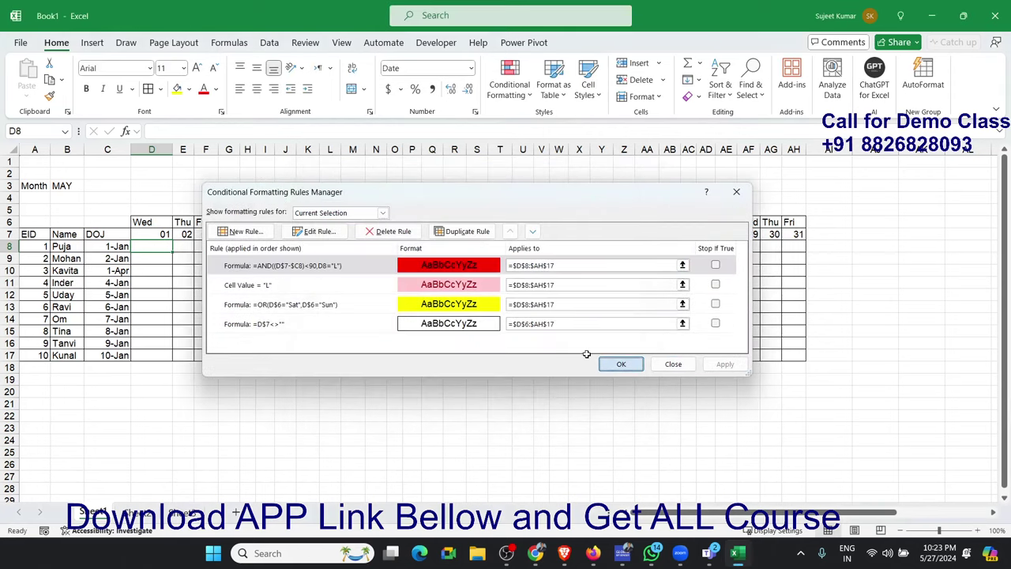
{"action": "left_click", "coordinate": [353, 307]}
{"action": "left_click", "coordinate": [319, 311]}
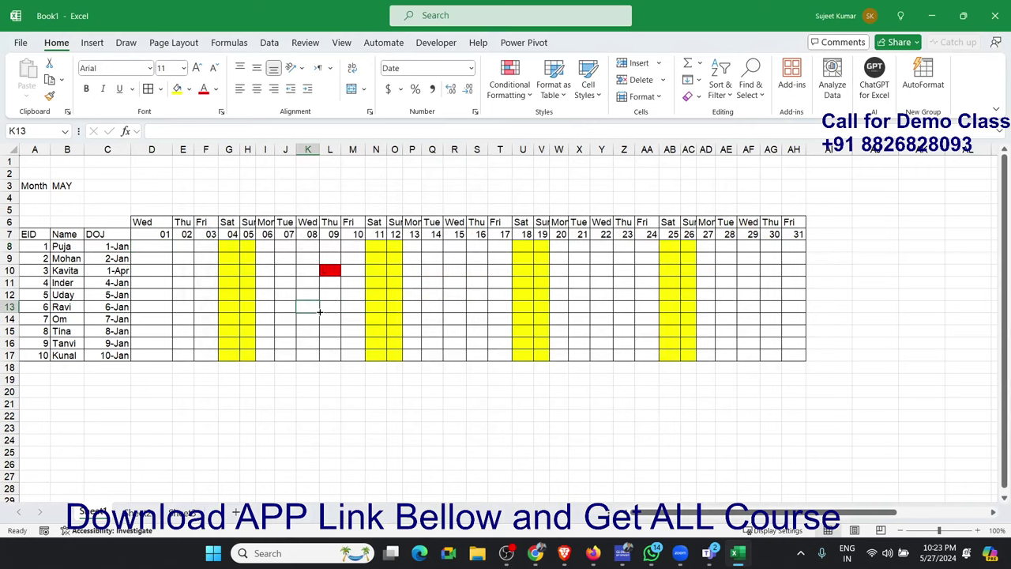
- Enter L in K13, autofit column D, and select the Z8:AF15 block
{"action": "type", "text": "L"}
{"action": "key", "text": "Return"}
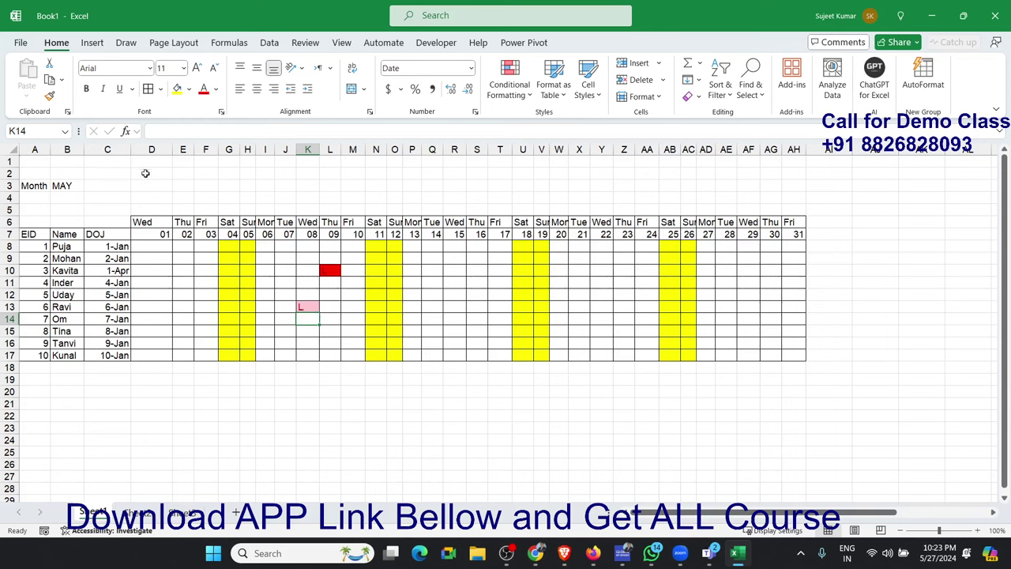
{"action": "double_click", "coordinate": [170, 148]}
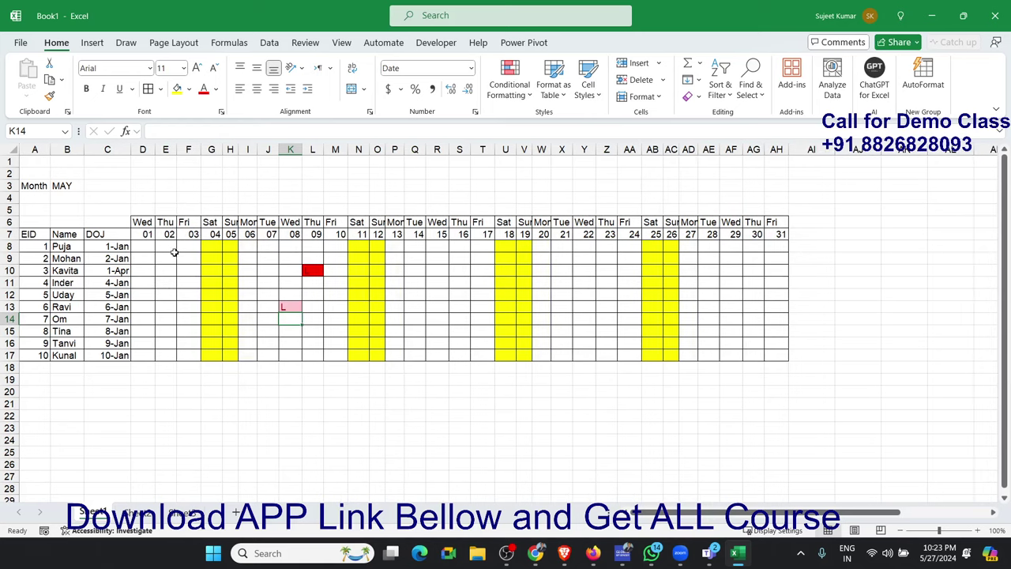
{"action": "left_click", "coordinate": [271, 332]}
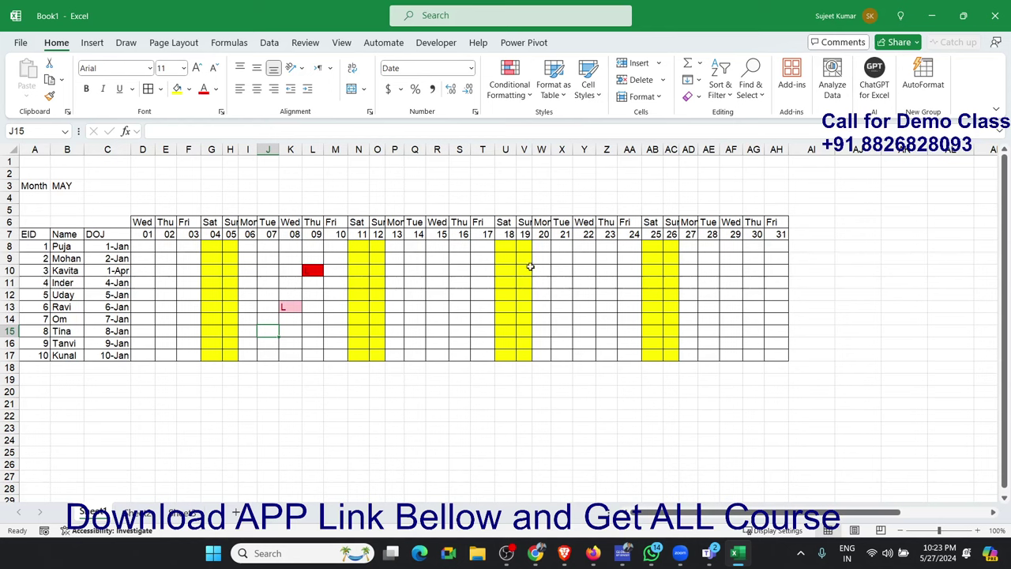
{"action": "left_click", "coordinate": [602, 241]}
{"action": "left_click_drag", "start_coordinate": [602, 241], "coordinate": [735, 330]}
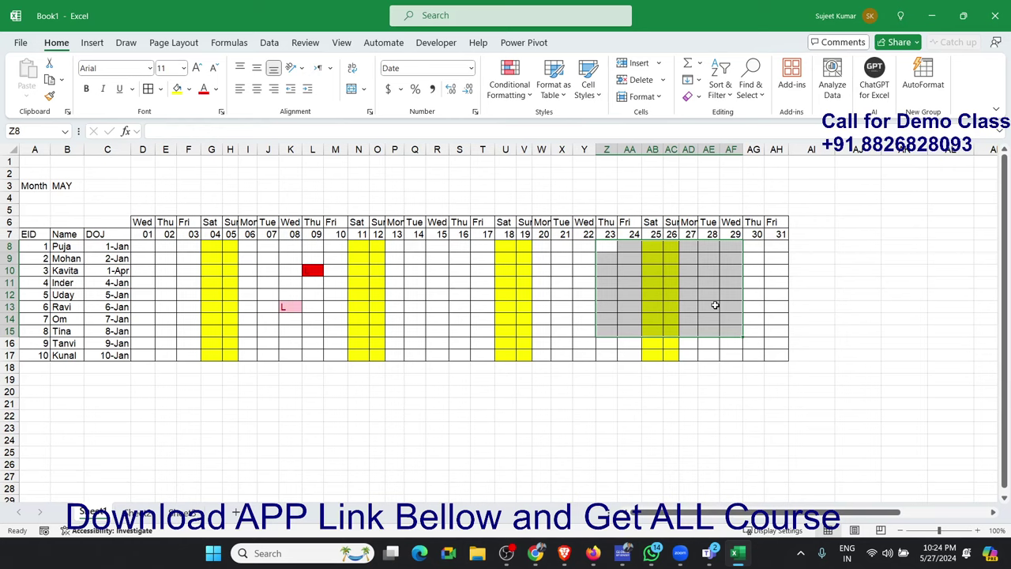
- Switch the month in B3 through JUL and APR, settling on MAR
{"action": "left_click", "coordinate": [75, 185]}
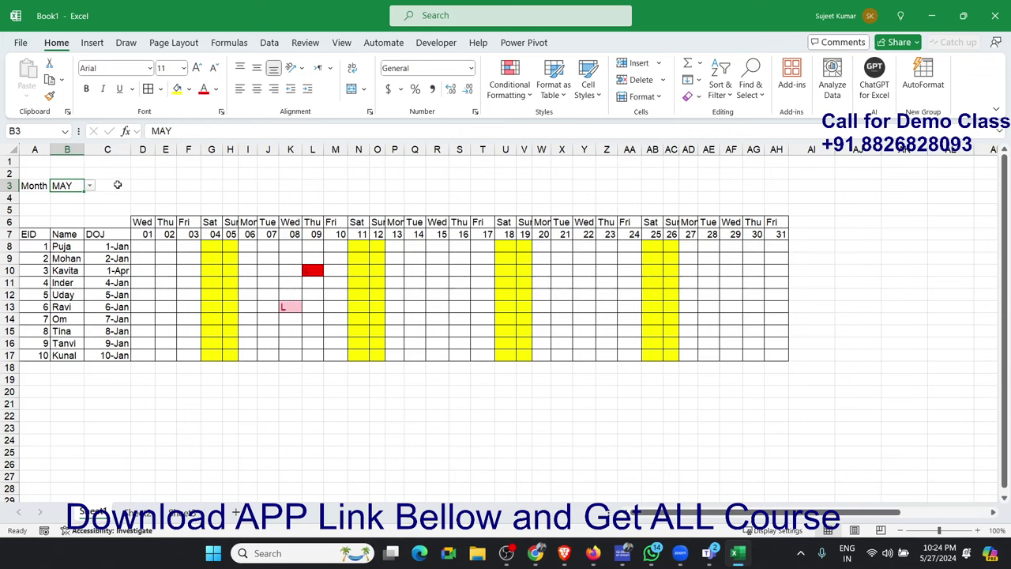
{"action": "left_click", "coordinate": [90, 186]}
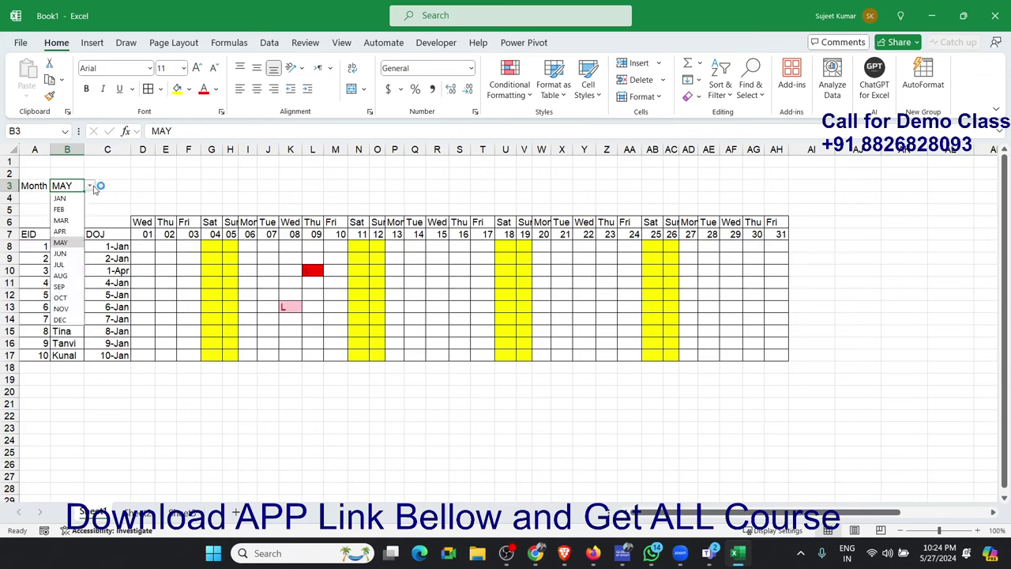
{"action": "left_click", "coordinate": [61, 264]}
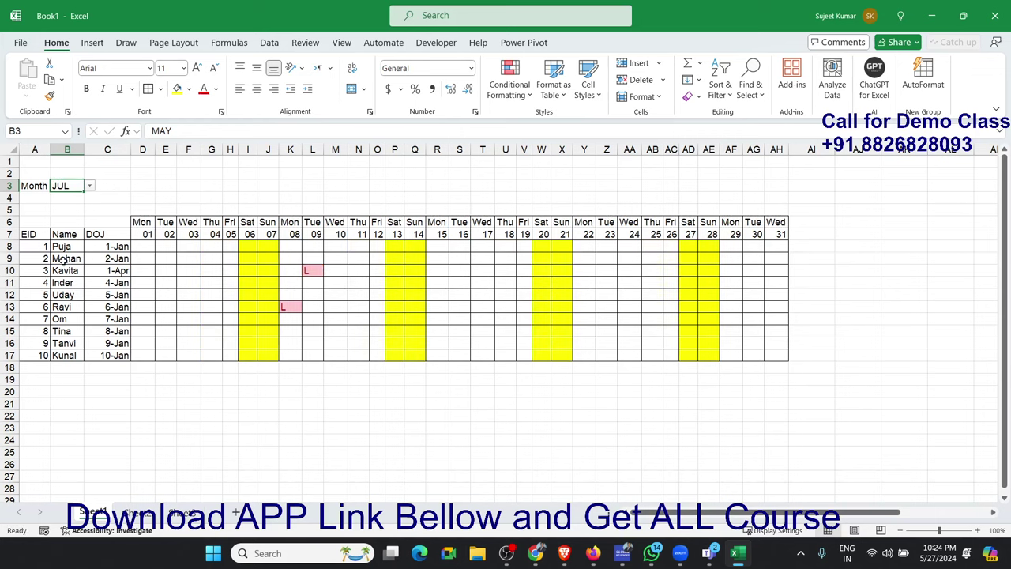
{"action": "left_click", "coordinate": [90, 186]}
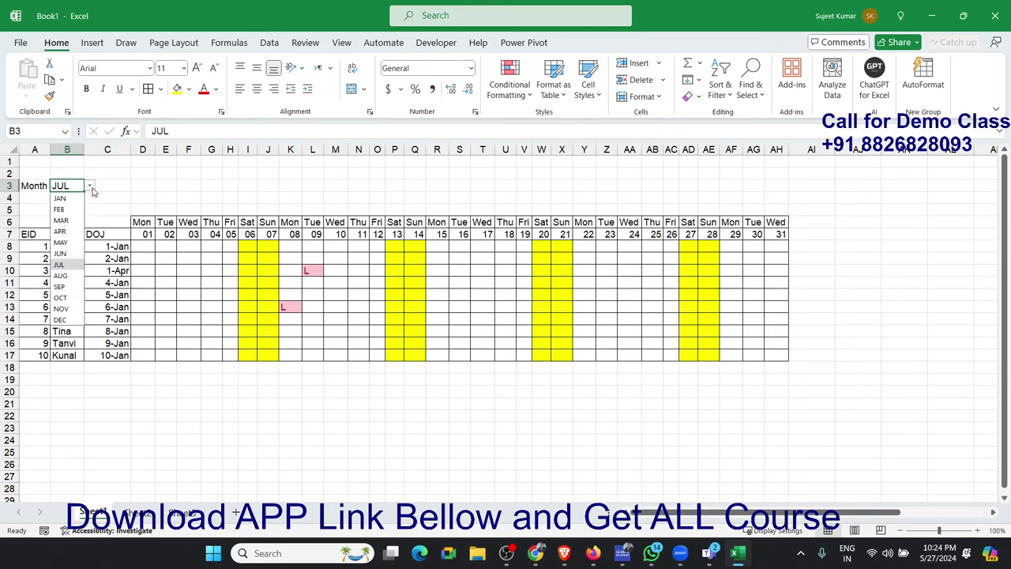
{"action": "left_click", "coordinate": [76, 231]}
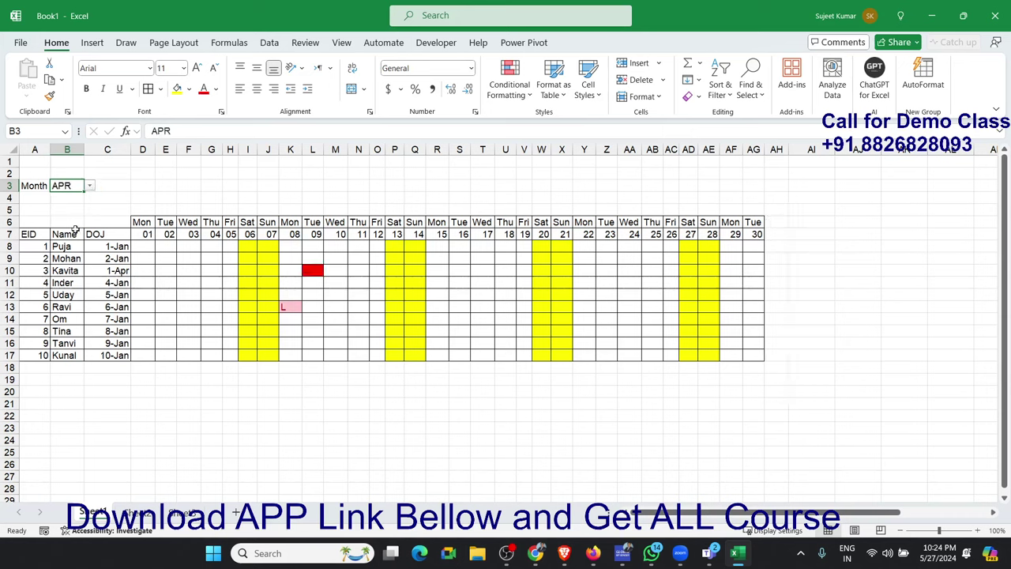
{"action": "left_click", "coordinate": [90, 186]}
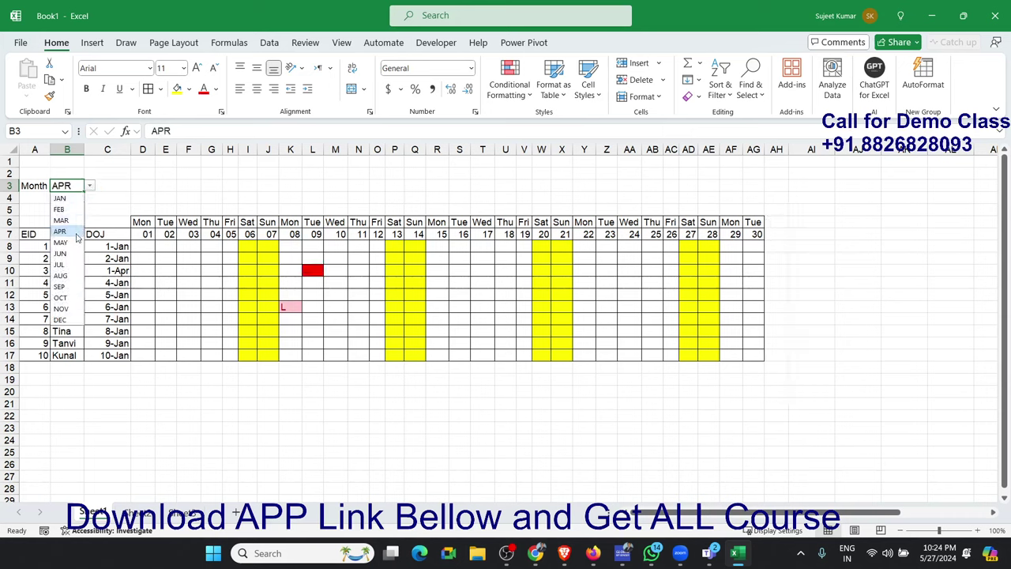
{"action": "left_click", "coordinate": [76, 221]}
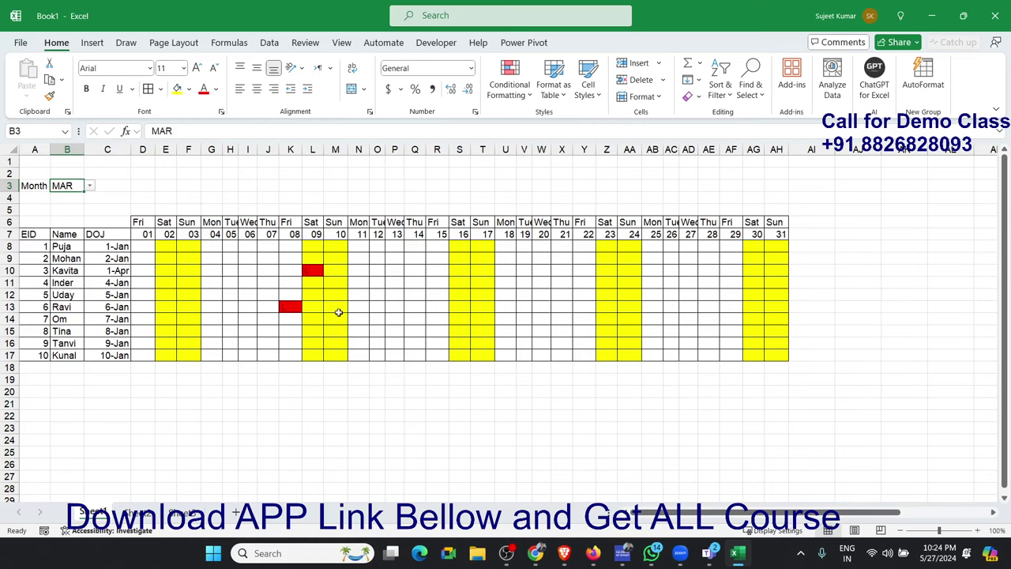
- Clear the leave entries in K13 and L10
{"action": "left_click", "coordinate": [292, 306]}
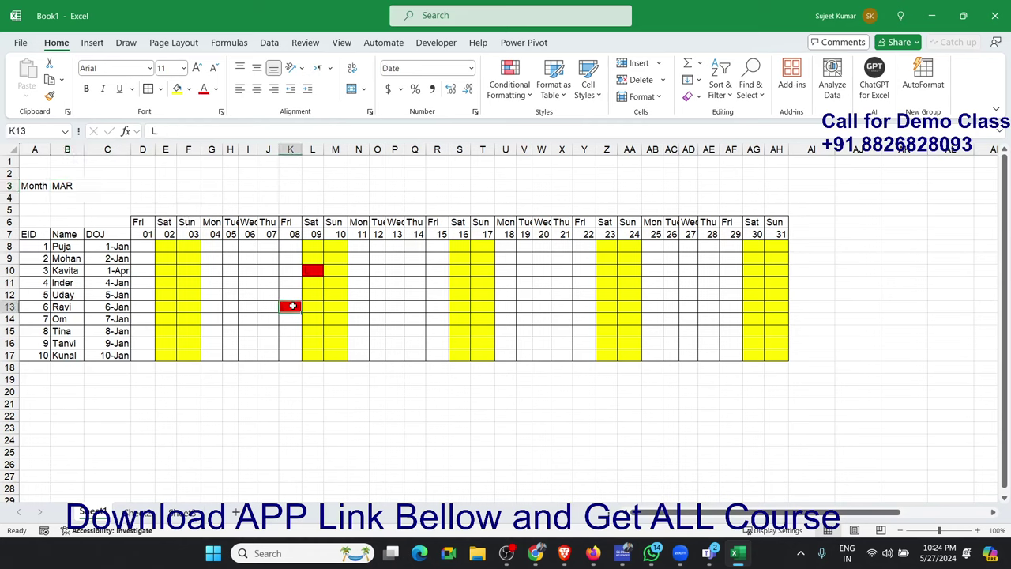
{"action": "left_click", "coordinate": [319, 272]}
{"action": "left_click", "coordinate": [263, 308]}
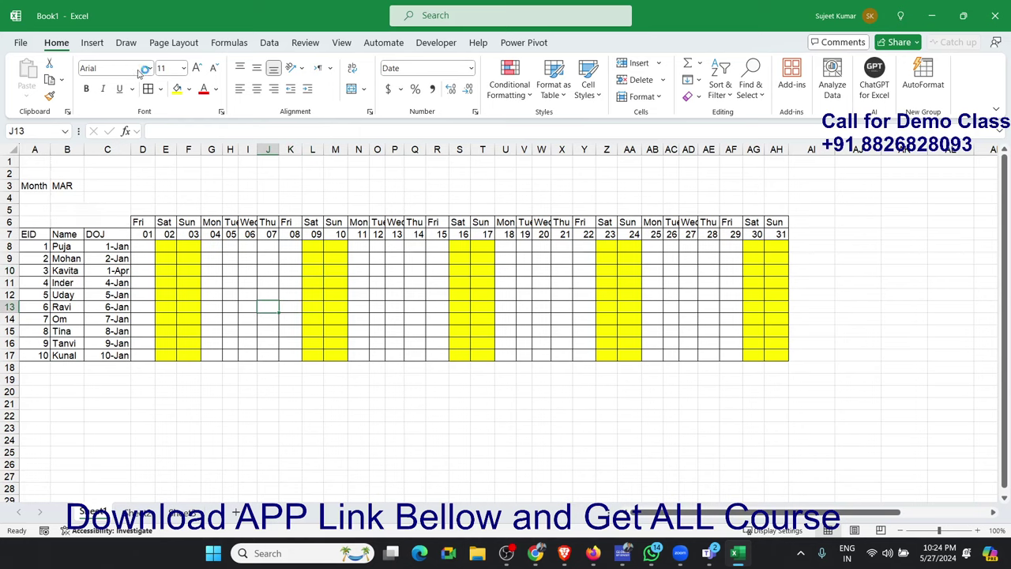
- Turn off the worksheet gridlines from Page Layout, then move the meeting window aside
{"action": "left_click", "coordinate": [180, 43]}
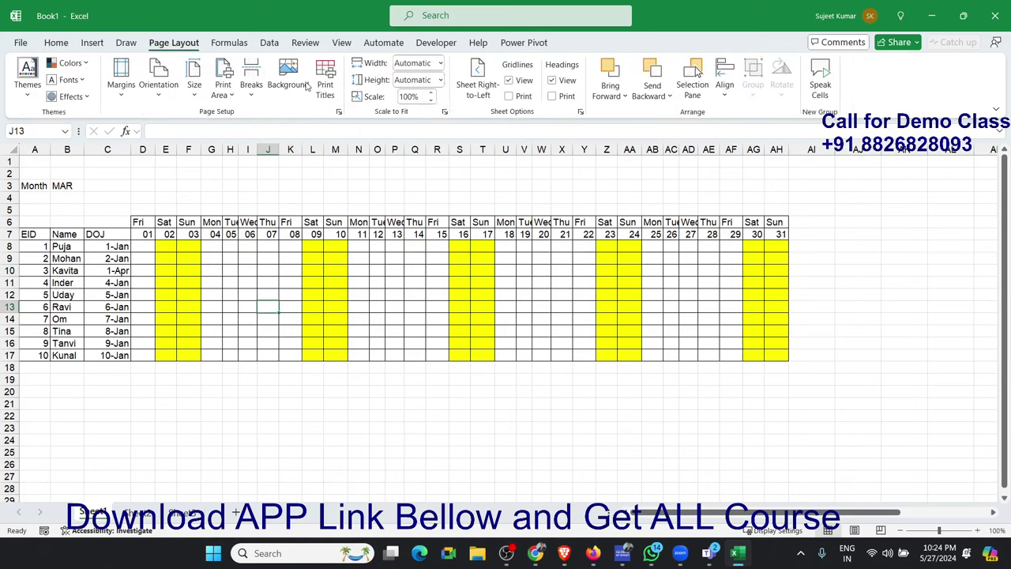
{"action": "left_click", "coordinate": [507, 82]}
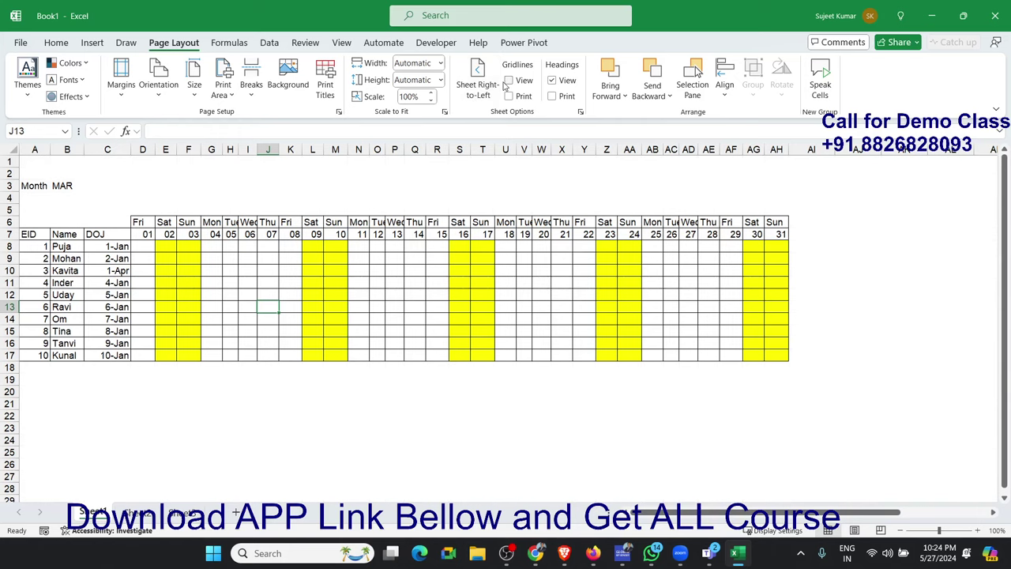
{"action": "left_click", "coordinate": [334, 197]}
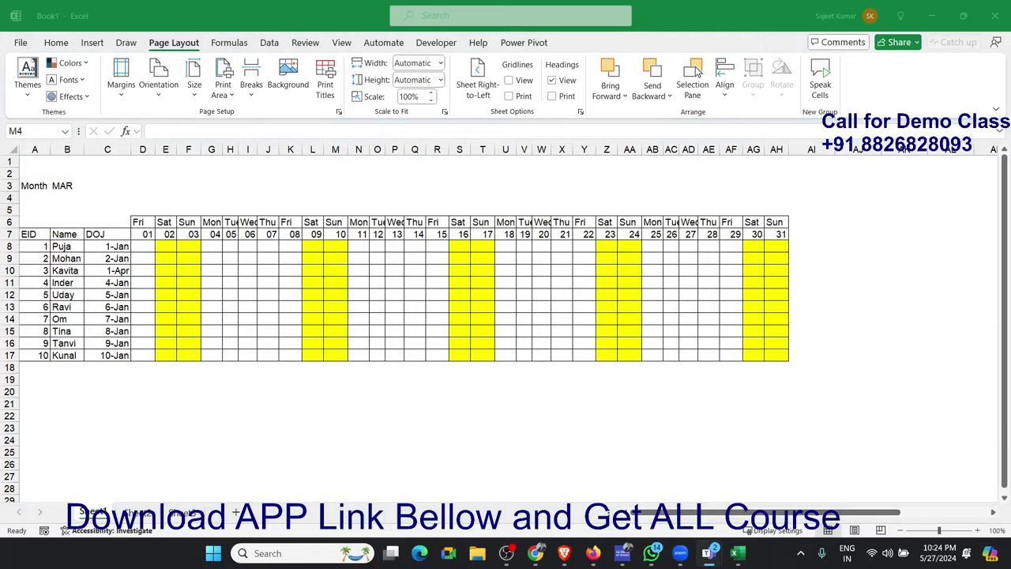
{"action": "left_click", "coordinate": [709, 553]}
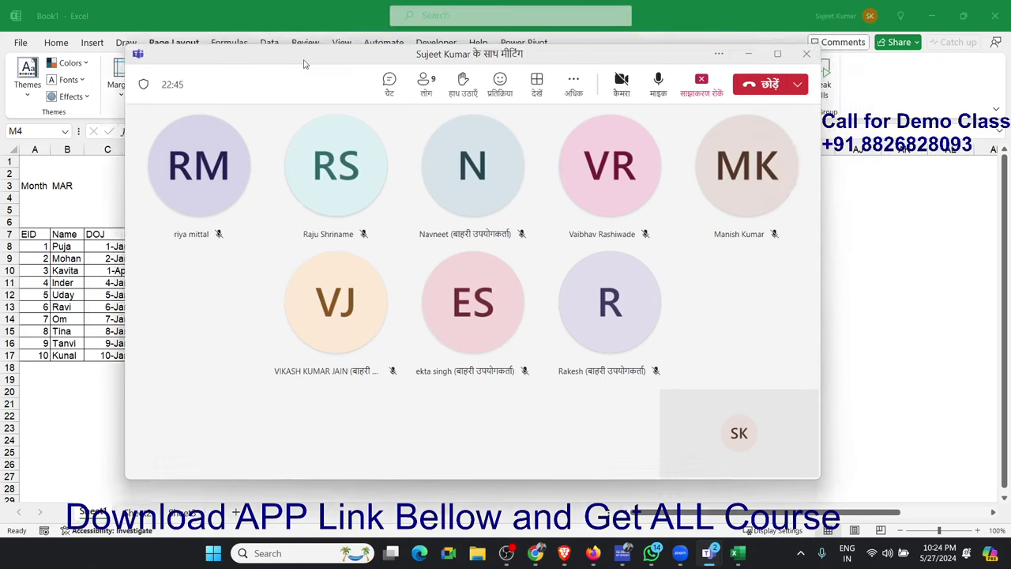
{"action": "left_click_drag", "start_coordinate": [338, 31], "coordinate": [0, 158]}
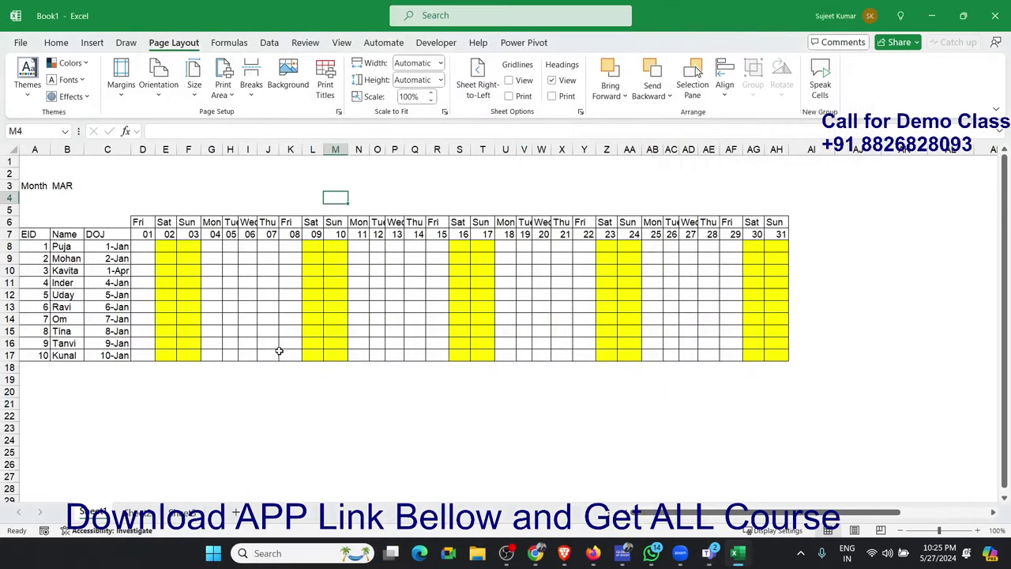
- Select the daily attendance cells from D8 to AH17 across all ten employees
{"action": "left_click", "coordinate": [360, 368]}
{"action": "left_click_drag", "start_coordinate": [66, 246], "coordinate": [66, 356]}
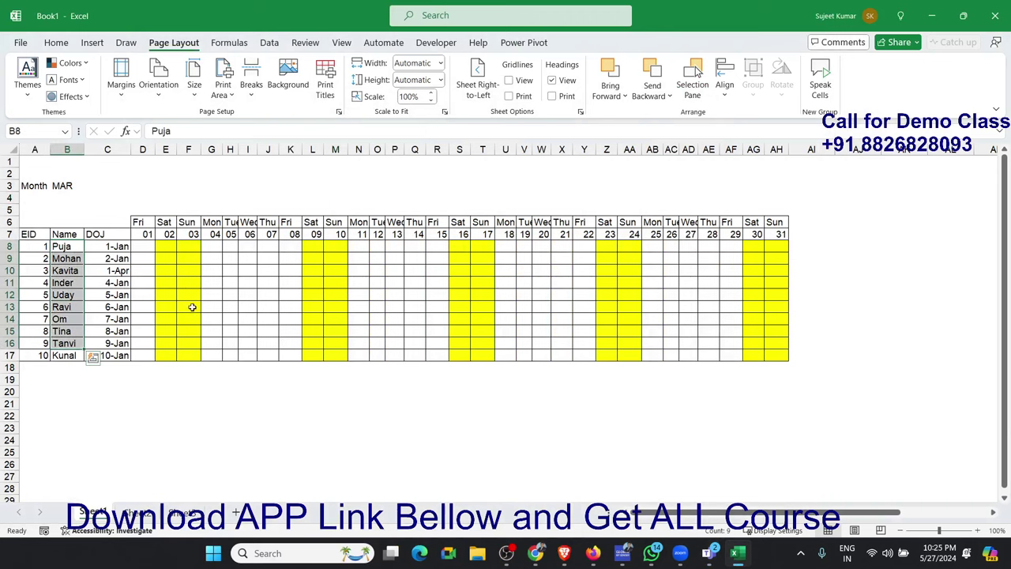
{"action": "left_click_drag", "start_coordinate": [165, 246], "coordinate": [211, 259]}
{"action": "left_click_drag", "start_coordinate": [802, 305], "coordinate": [774, 350]}
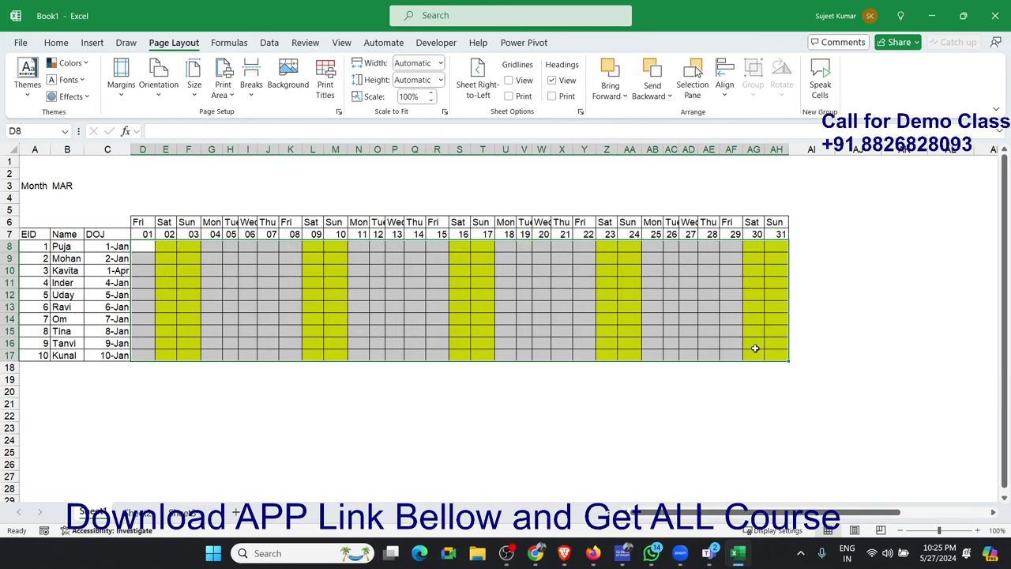
{"action": "key", "text": "shift+BackSpace"}
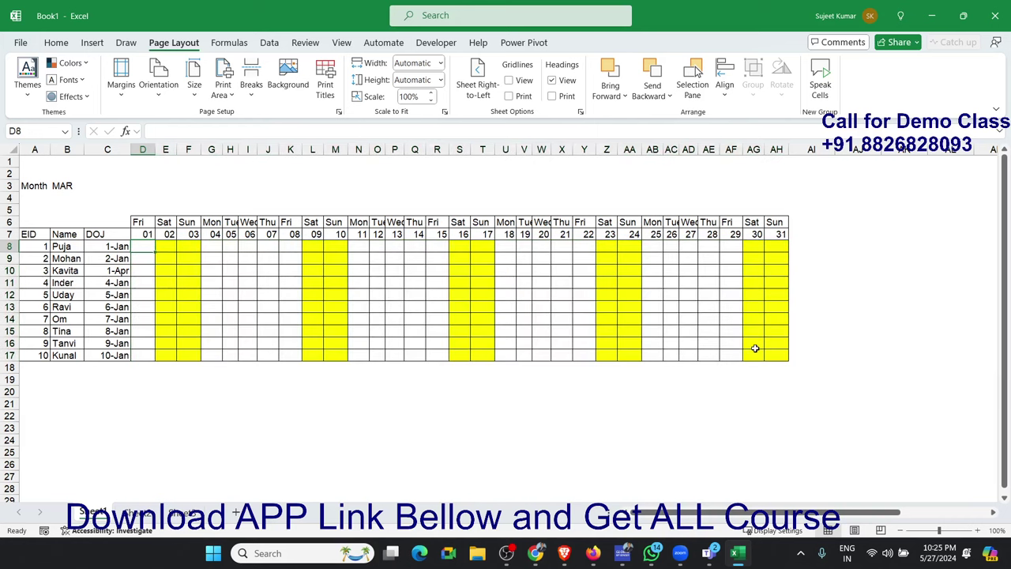
{"action": "type", "text": "P"}
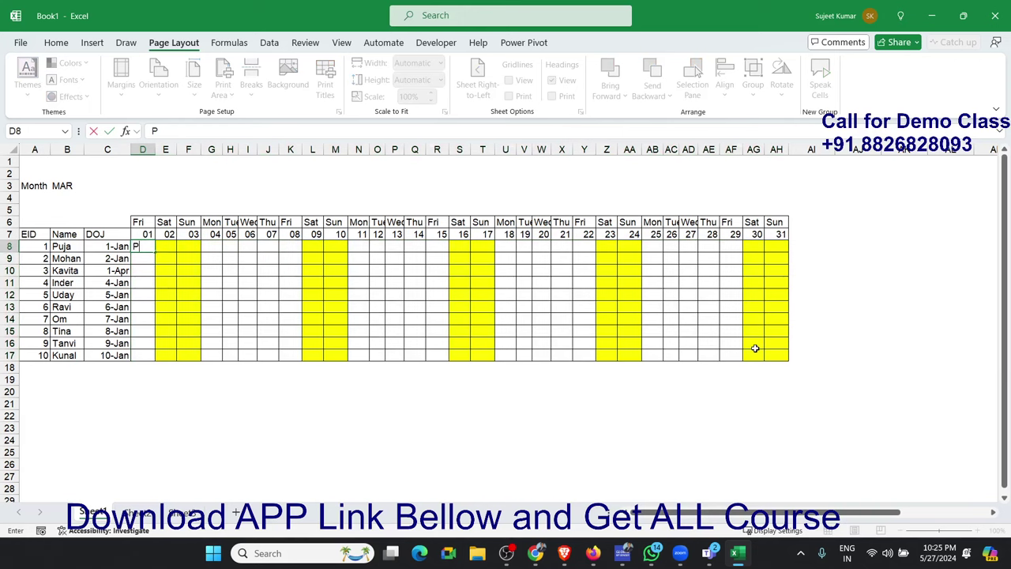
{"action": "key", "text": "Return"}
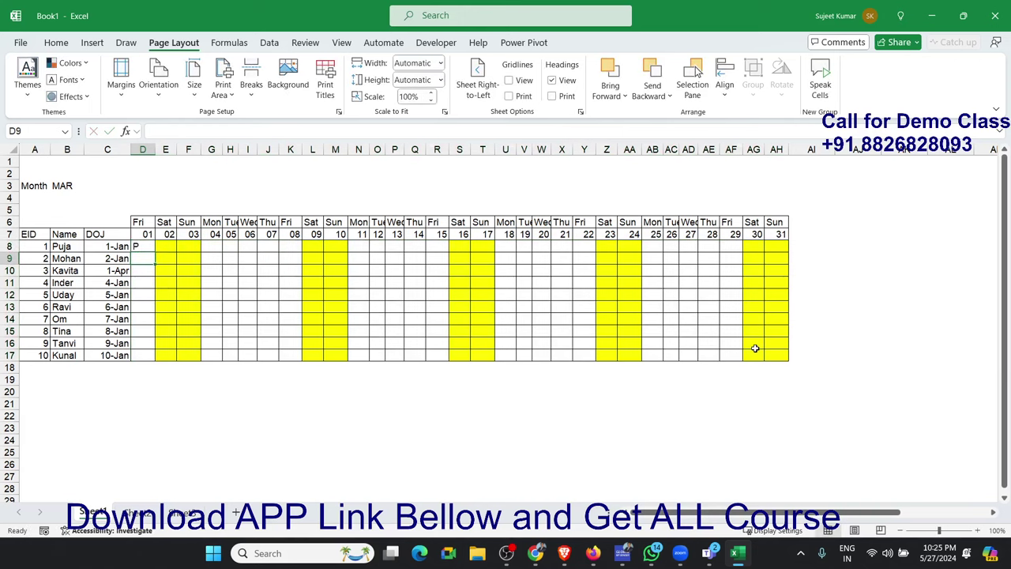
{"action": "type", "text": "P"}
{"action": "key", "text": "Return"}
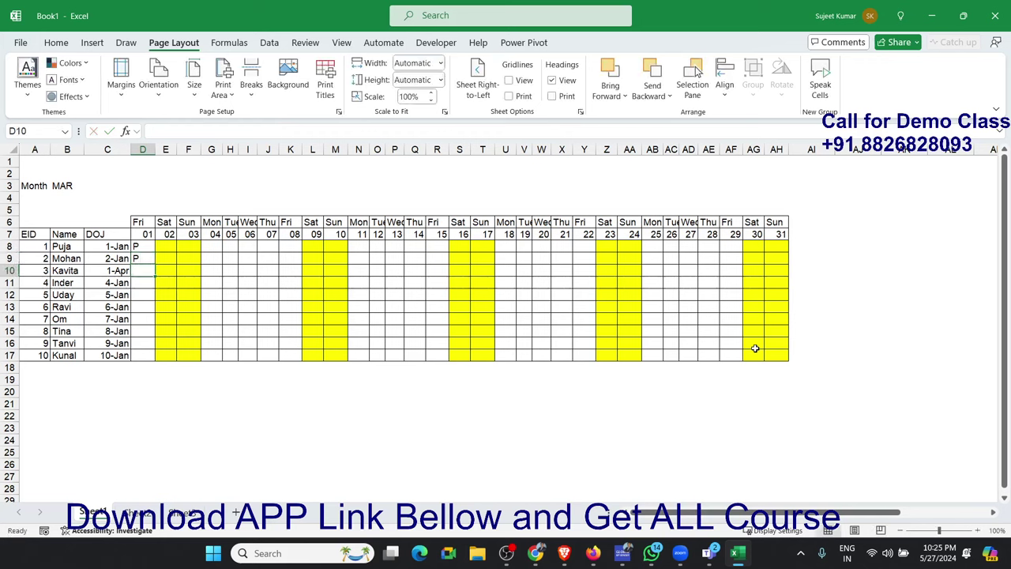
{"action": "key", "text": "Up"}
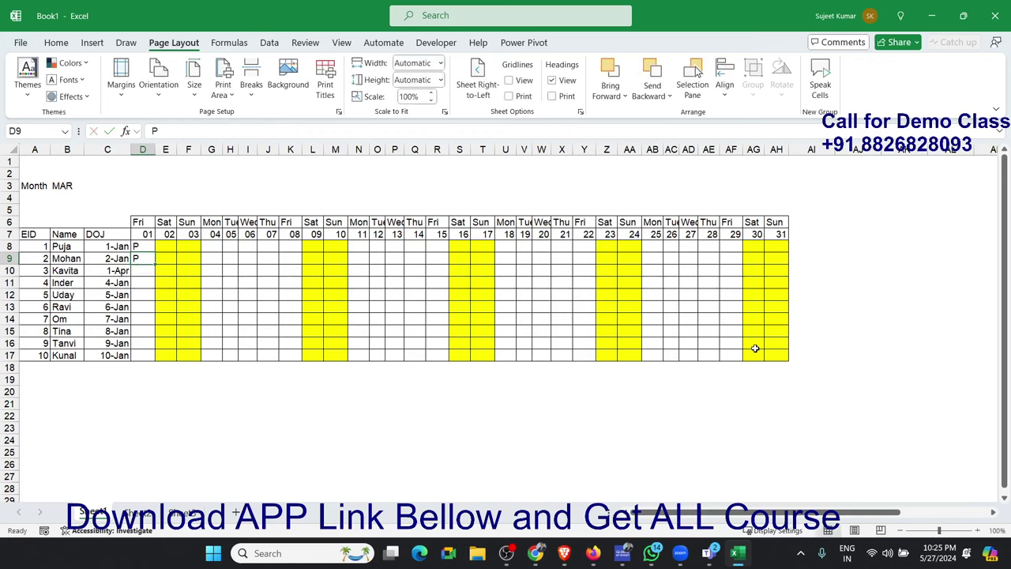
{"action": "key", "text": "Down"}
{"action": "key", "text": "Up"}
{"action": "key", "text": "Right"}
{"action": "key", "text": "Left"}
{"action": "key", "text": "Delete"}
{"action": "key", "text": "Up"}
{"action": "key", "text": "Delete"}
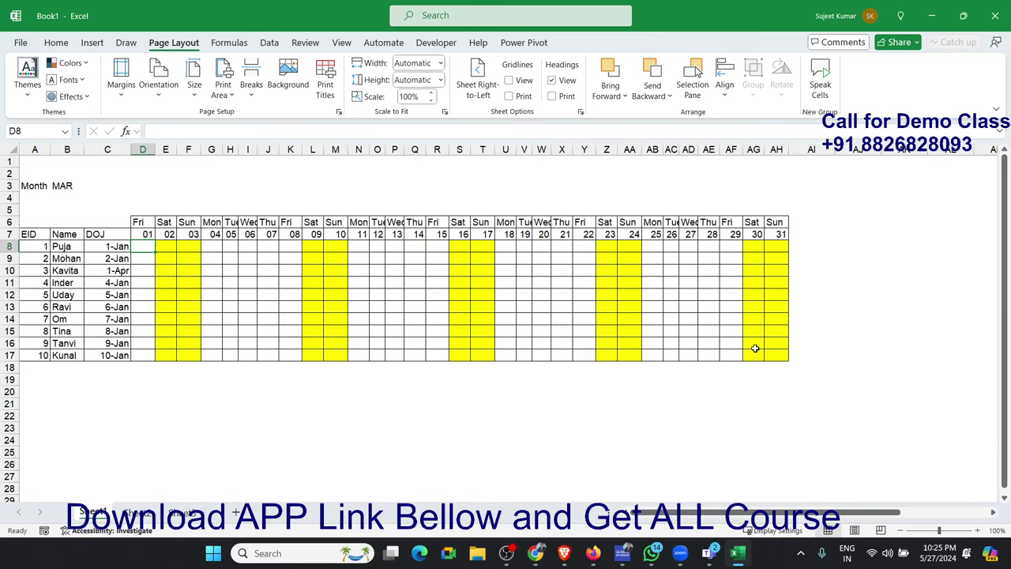
{"action": "key", "text": "Right"}
{"action": "key", "text": "Right"}
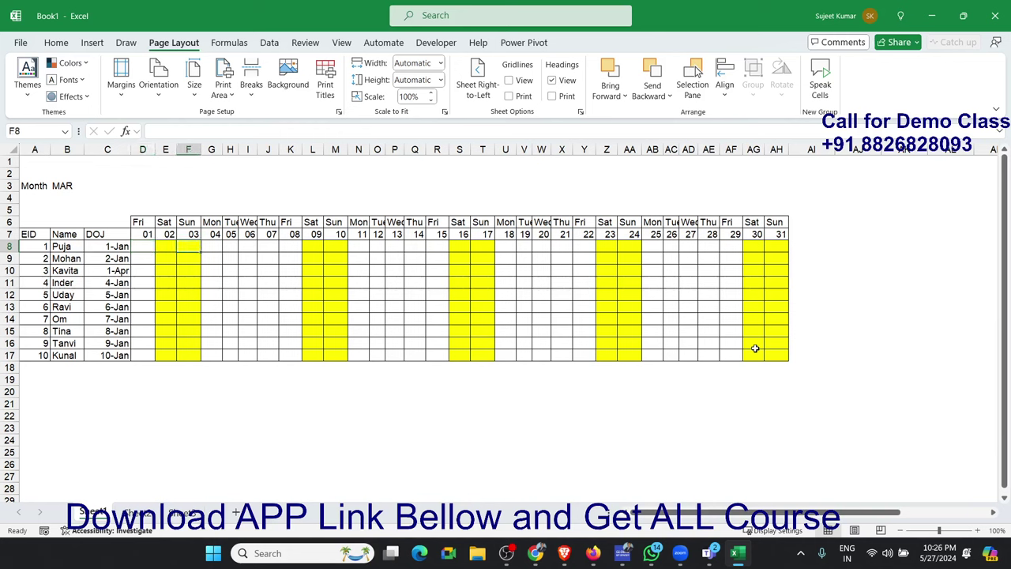
{"action": "key", "text": "Left"}
{"action": "key", "text": "Left"}
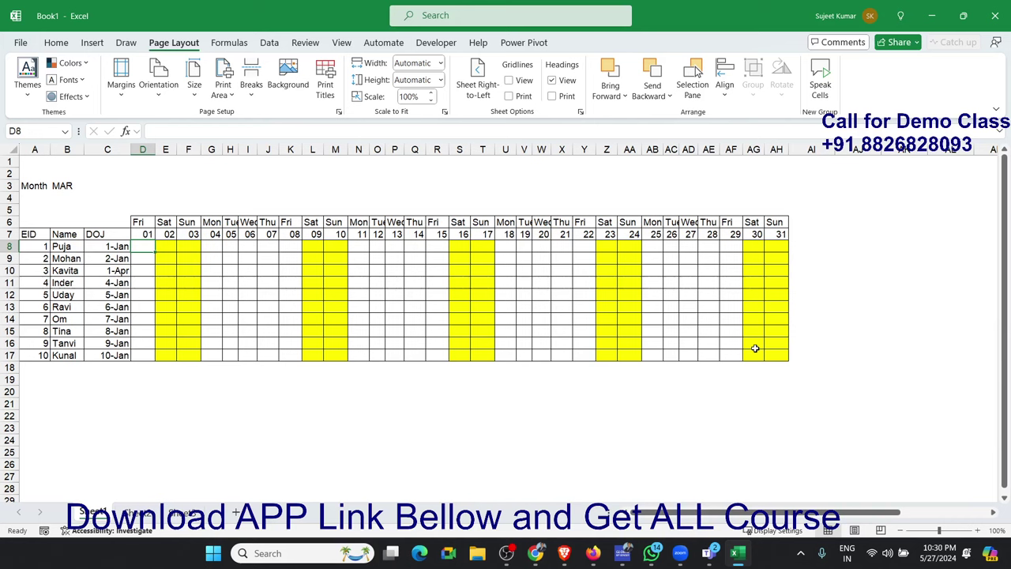
{"action": "left_click", "coordinate": [93, 395]}
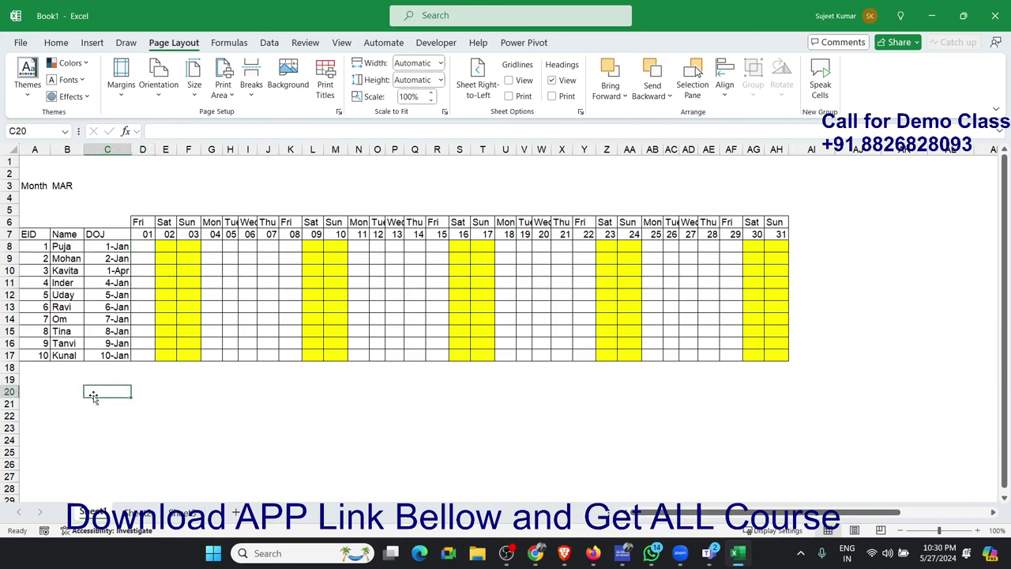
{"action": "type", "text": "200"}
{"action": "key", "text": "Tab"}
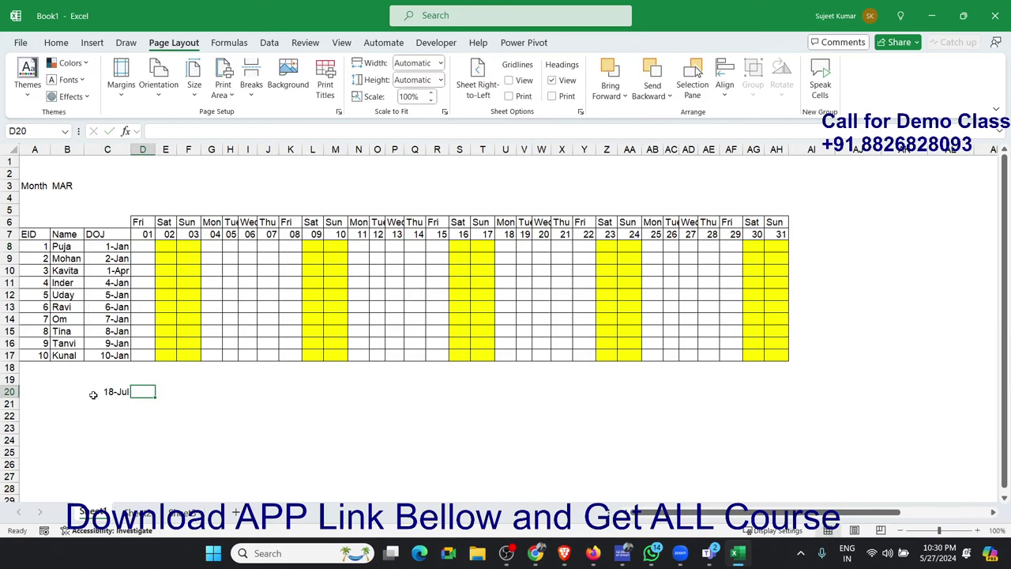
{"action": "left_click", "coordinate": [93, 395]}
{"action": "key", "text": "ctrl+shift+grave"}
{"action": "key", "text": "Tab"}
{"action": "type", "text": "31"}
{"action": "key", "text": "Tab"}
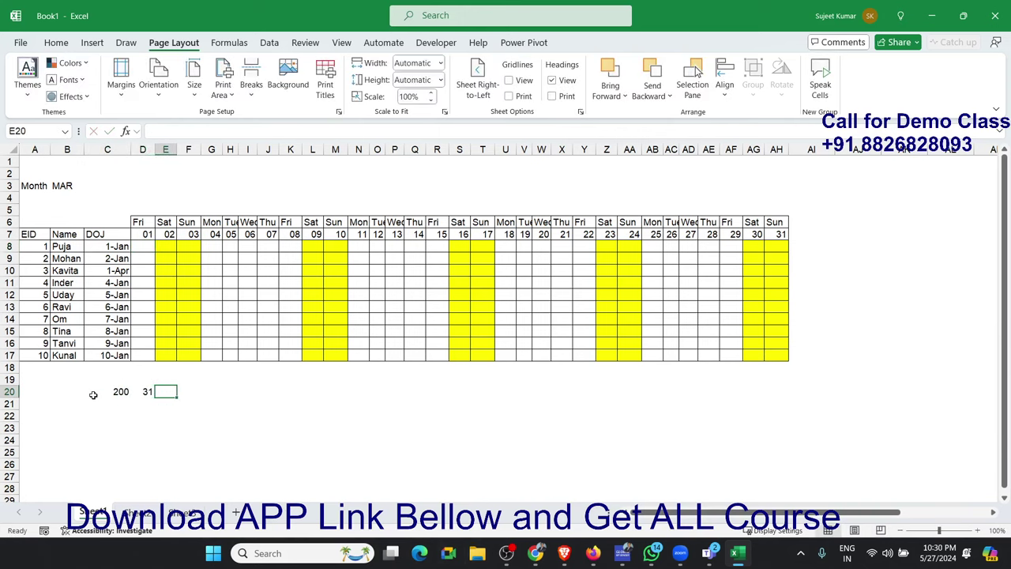
{"action": "type", "text": "="}
{"action": "left_click", "coordinate": [93, 396]}
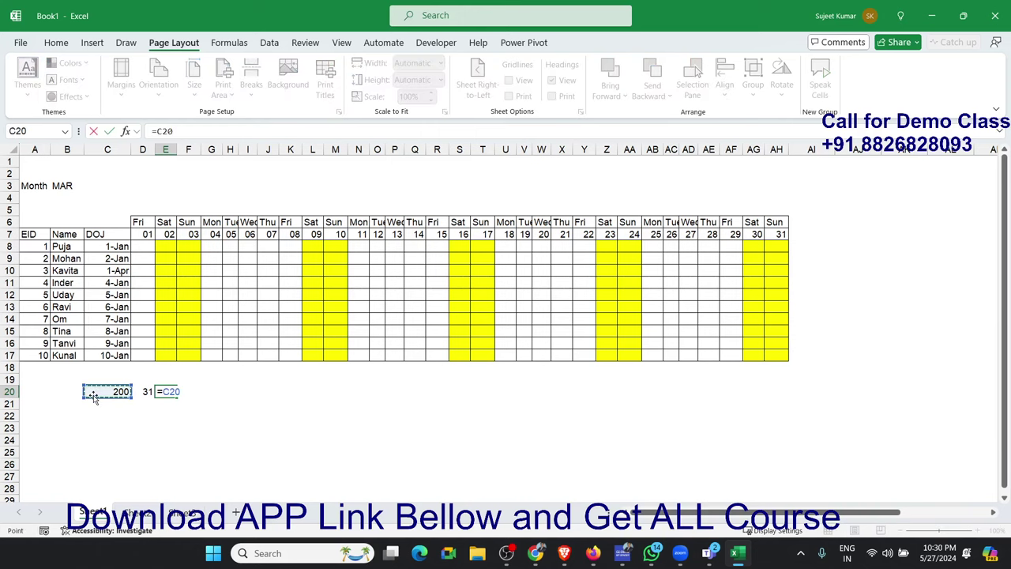
{"action": "type", "text": "*"}
{"action": "key", "text": "Left"}
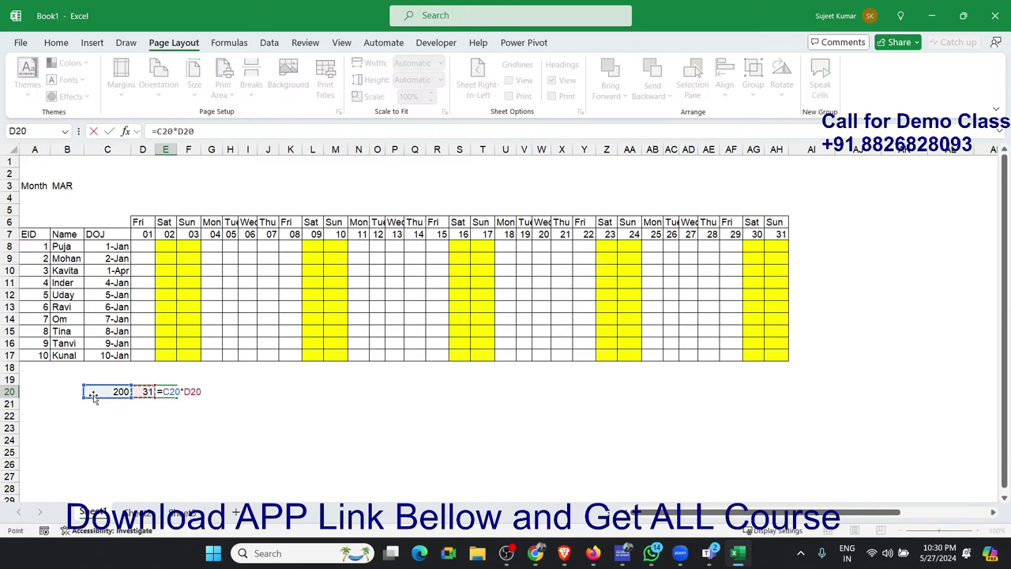
{"action": "key", "text": "Return"}
{"action": "key", "text": "Up"}
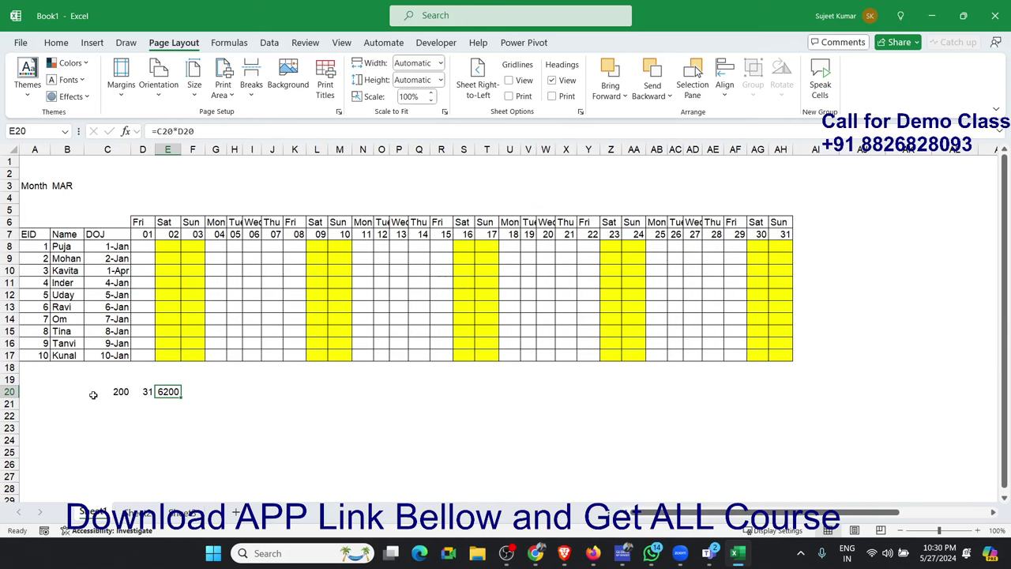
{"action": "key", "text": "Left"}
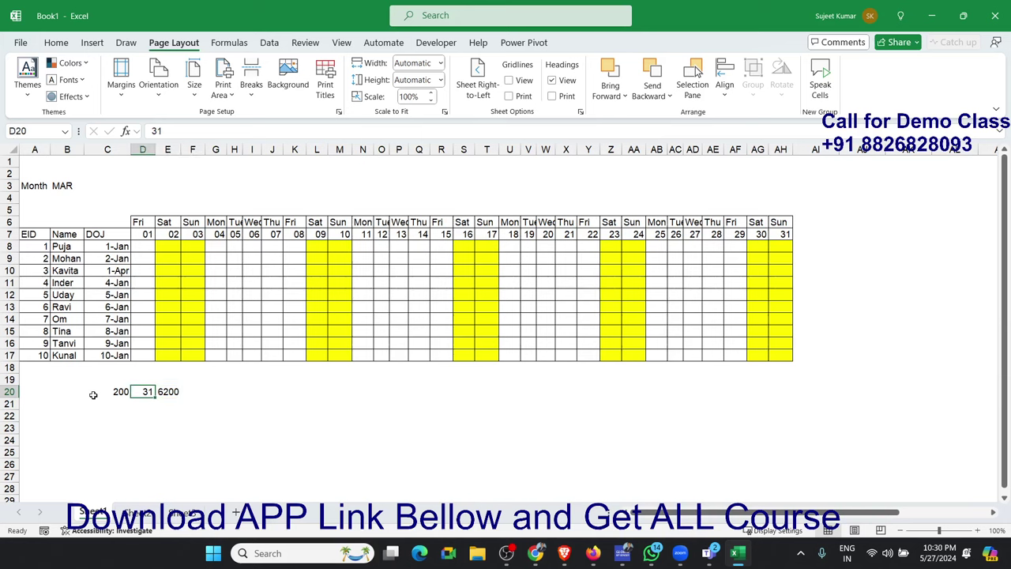
{"action": "type", "text": "2"}
{"action": "key", "text": "Return"}
{"action": "key", "text": "Up"}
{"action": "key", "text": "Left"}
{"action": "key", "text": "Right"}
{"action": "key", "text": "Right"}
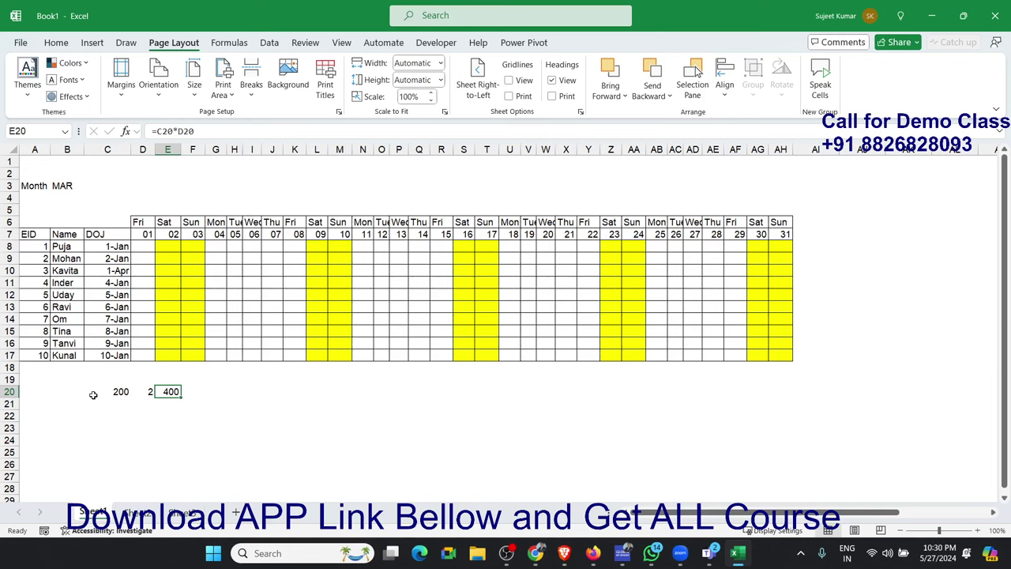
{"action": "key", "text": "Left"}
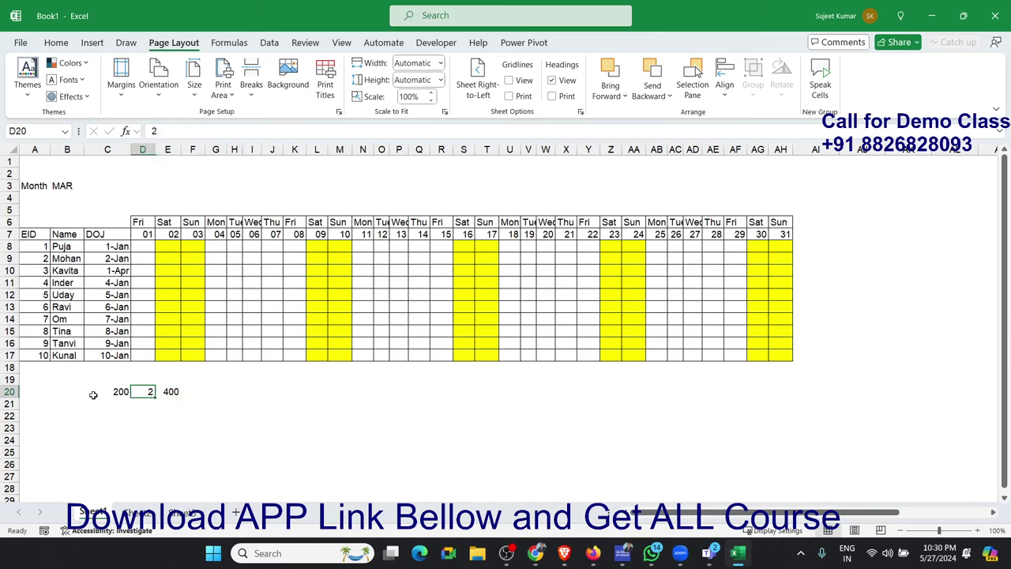
{"action": "key", "text": "Left"}
{"action": "key", "text": "shift+Right"}
{"action": "key", "text": "shift+Right"}
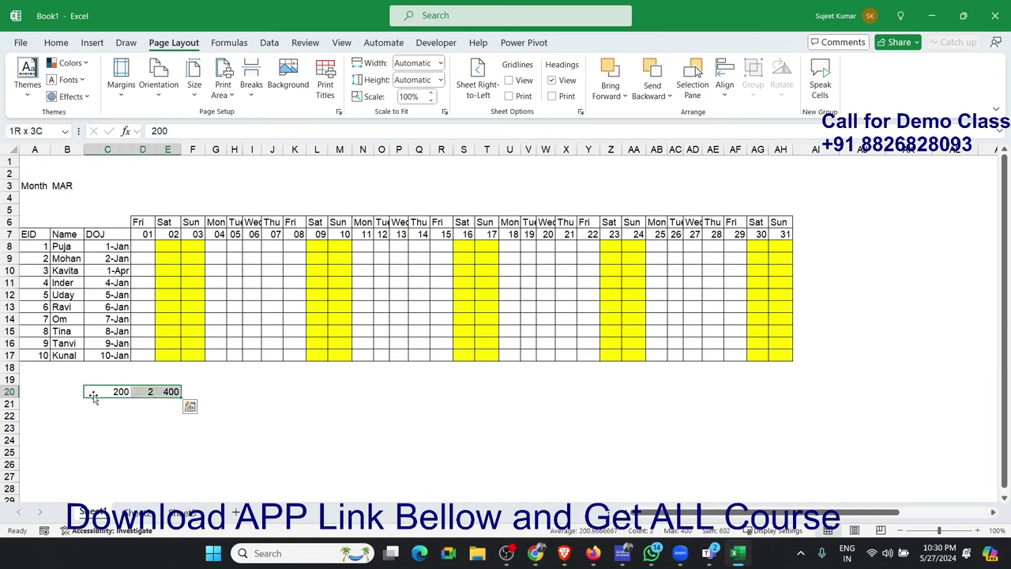
{"action": "key", "text": "Delete"}
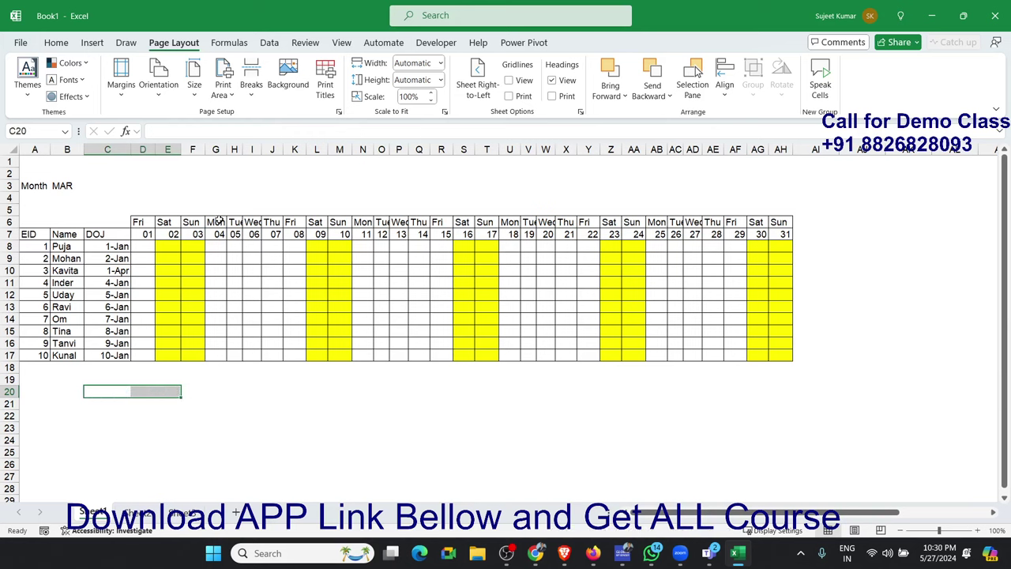
- Enter W/O in E8, copy it, and paste it across the first weekend E8:F17
{"action": "left_click", "coordinate": [171, 249]}
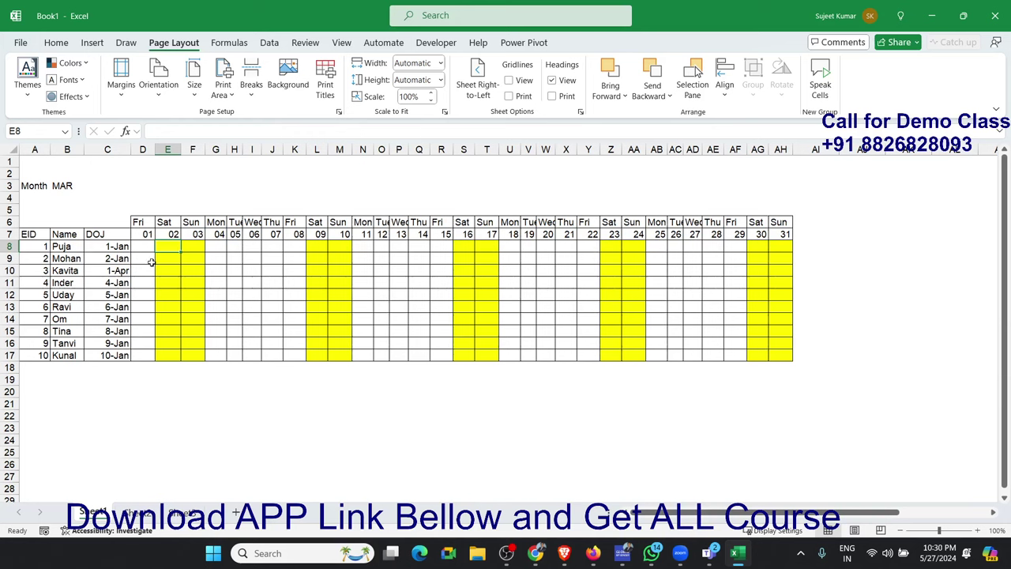
{"action": "type", "text": "W/"}
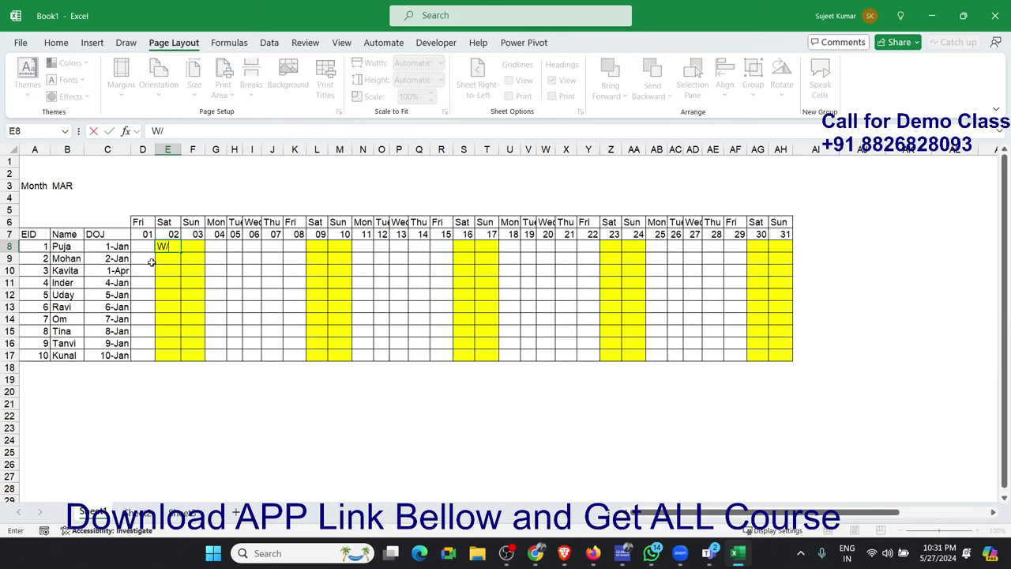
{"action": "type", "text": "O"}
{"action": "key", "text": "Return"}
{"action": "key", "text": "Up"}
{"action": "key", "text": "ctrl+c"}
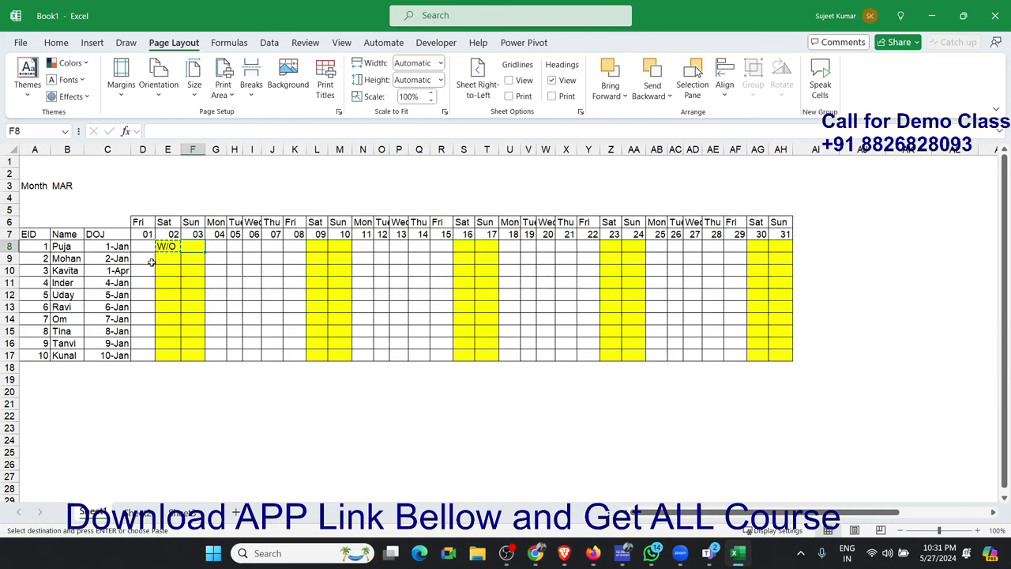
{"action": "key", "text": "shift+Down"}
{"action": "key", "text": "shift+Down"}
{"action": "key", "text": "shift+Down"}
{"action": "key", "text": "shift+Up"}
{"action": "key", "text": "shift+Up"}
{"action": "key", "text": "shift+Up"}
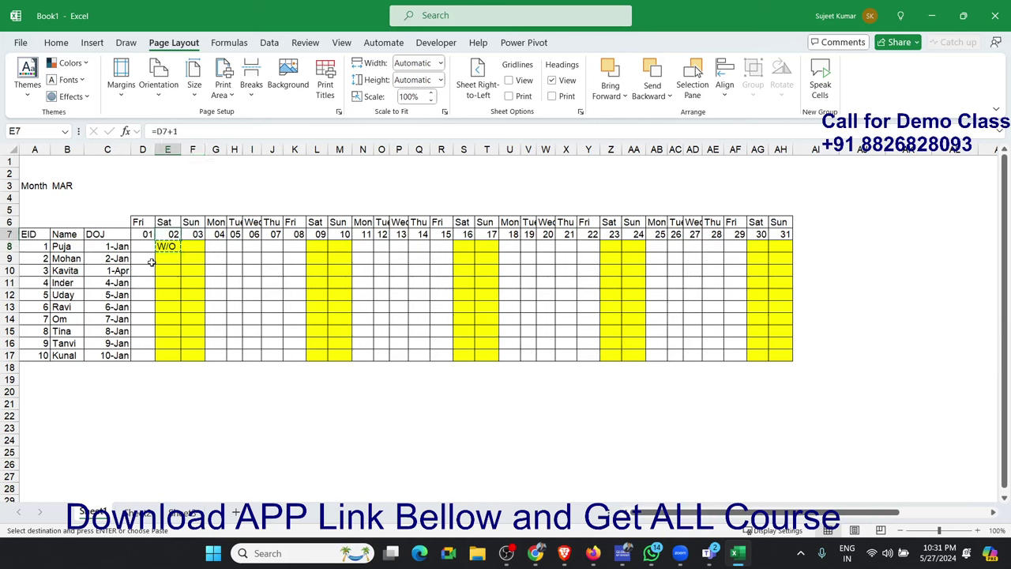
{"action": "key", "text": "shift+Right"}
{"action": "key", "text": "shift+Down"}
{"action": "key", "text": "shift+Down"}
{"action": "key", "text": "shift+Down"}
{"action": "key", "text": "shift+Down"}
{"action": "key", "text": "shift+Down"}
{"action": "key", "text": "shift+Down"}
{"action": "key", "text": "shift+Down"}
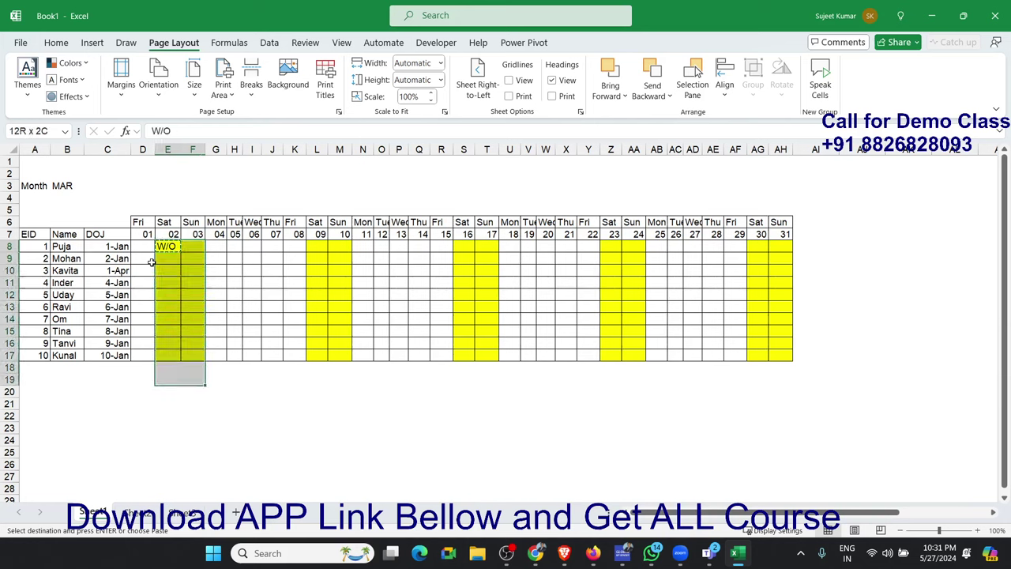
{"action": "key", "text": "shift+Up"}
{"action": "key", "text": "shift+Up"}
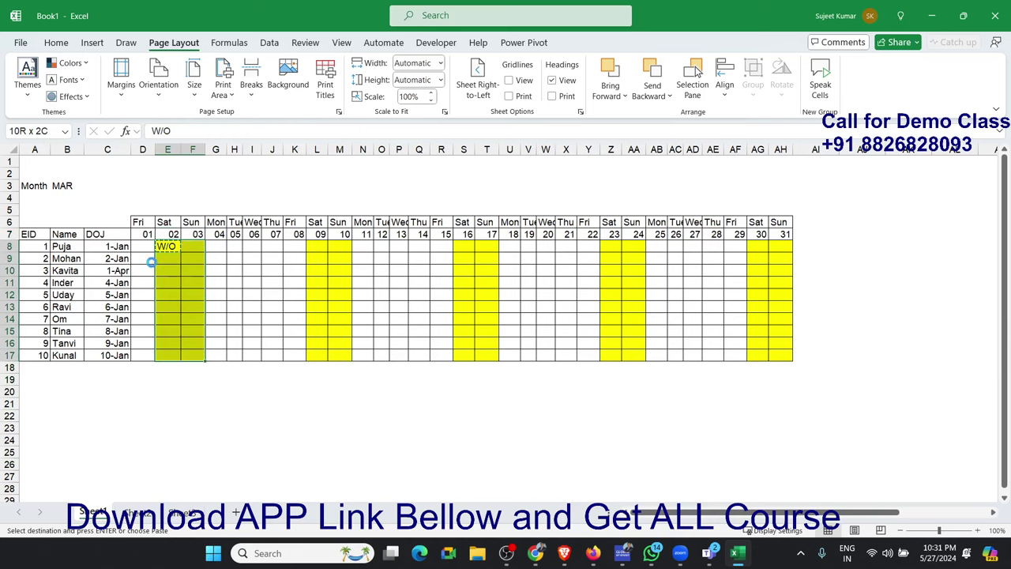
{"action": "key", "text": "ctrl+v"}
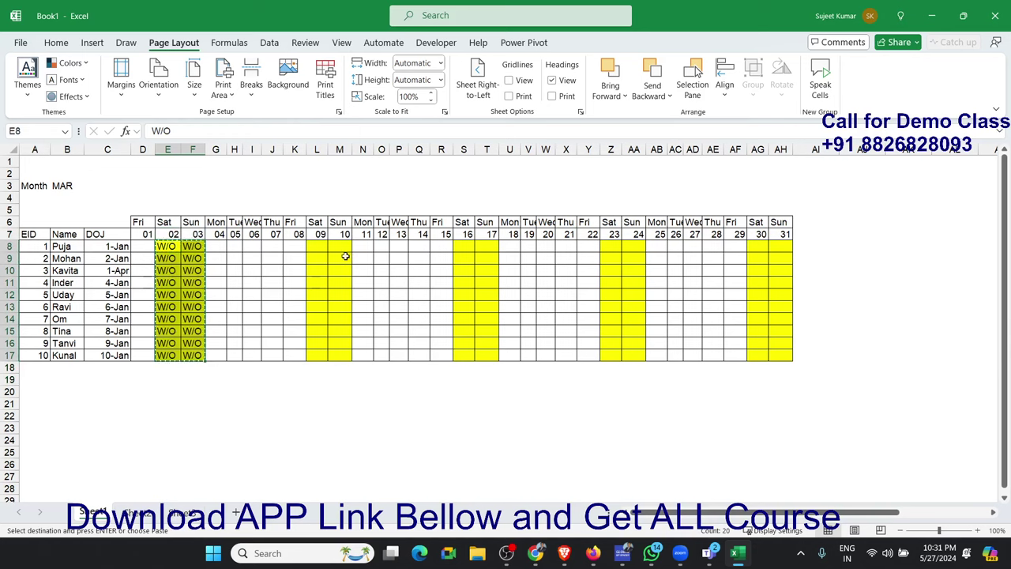
- Paste W/O into the remaining weekends starting at L8, S8, Z8 and AG8
{"action": "left_click", "coordinate": [324, 249]}
{"action": "key", "text": "ctrl+v"}
{"action": "left_click", "coordinate": [463, 248]}
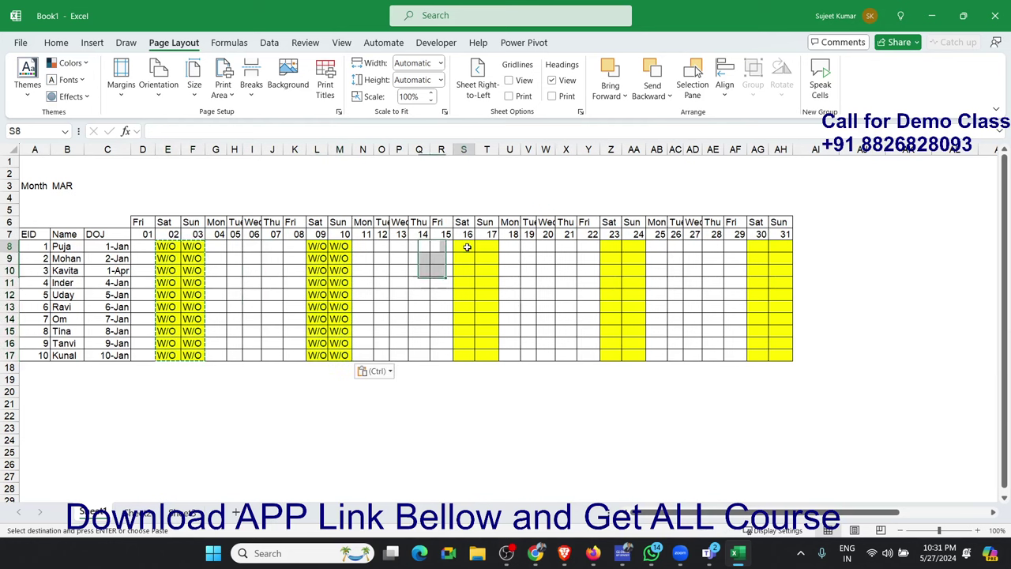
{"action": "key", "text": "ctrl+v"}
{"action": "left_click", "coordinate": [602, 248]}
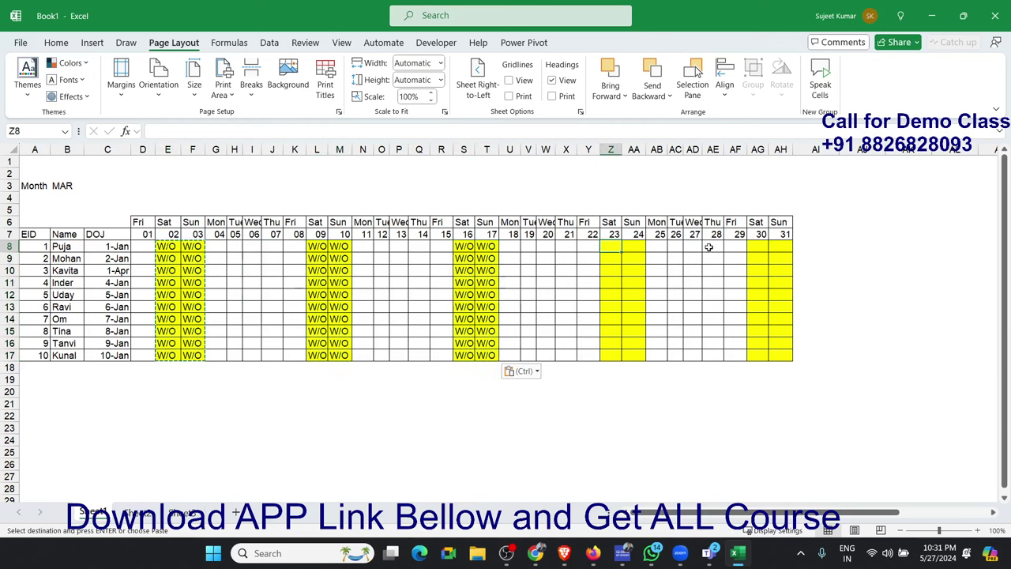
{"action": "key", "text": "ctrl+v"}
{"action": "left_click", "coordinate": [762, 248]}
{"action": "key", "text": "ctrl+v"}
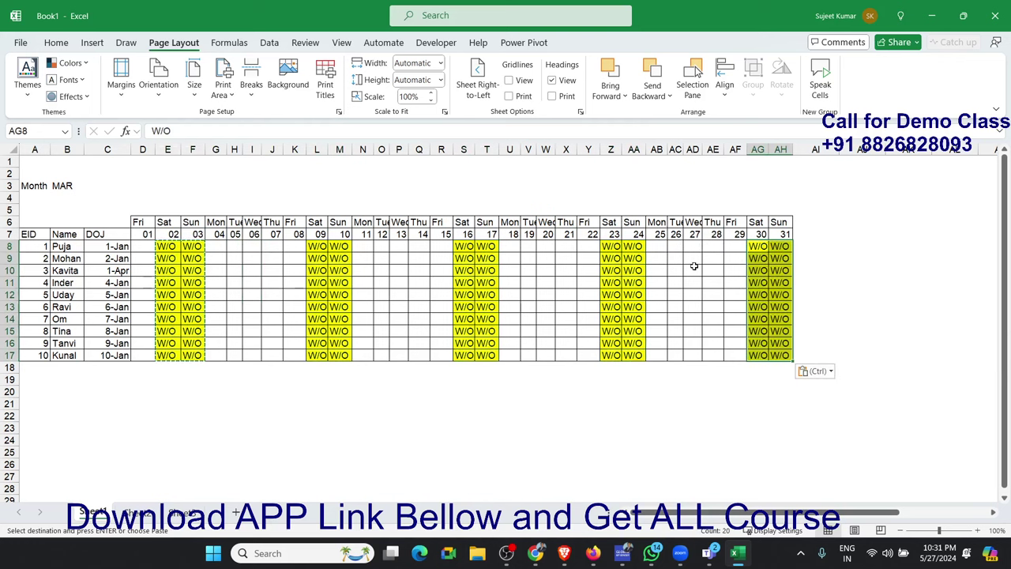
{"action": "key", "text": "Escape"}
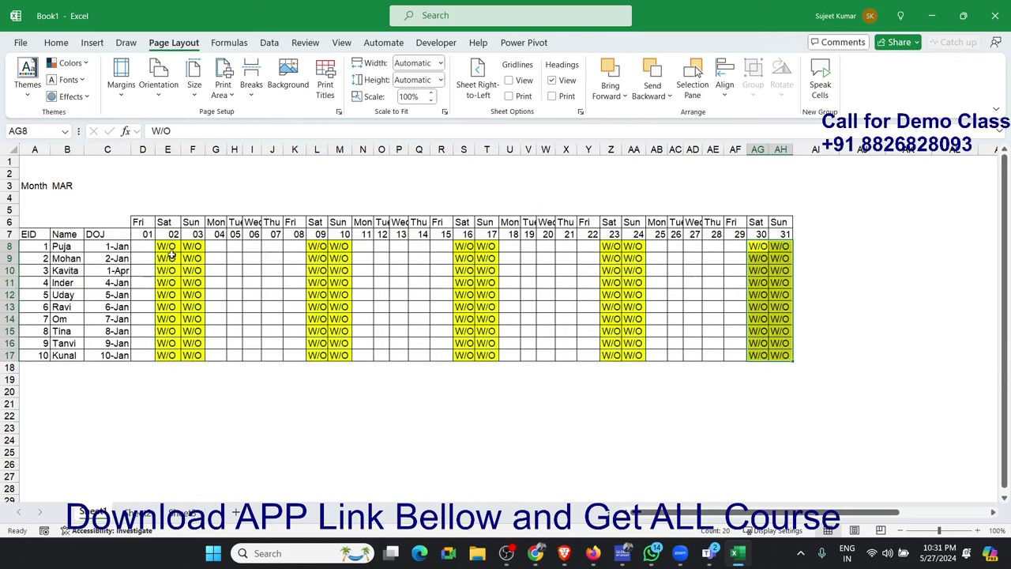
{"action": "left_click", "coordinate": [173, 256]}
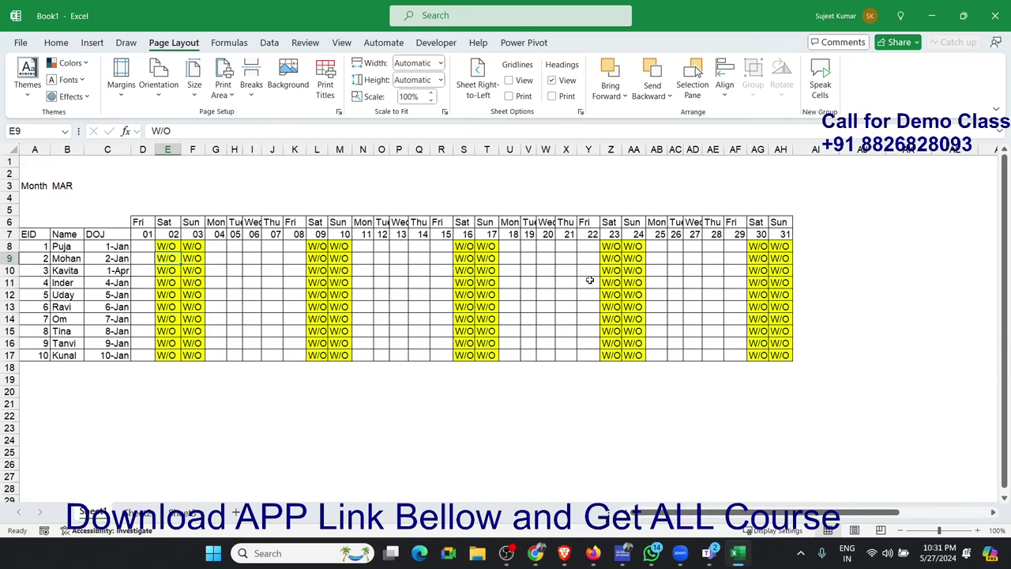
- Enter EW for employee 6 in F13 and employee 8 in T15
{"action": "left_click", "coordinate": [199, 308]}
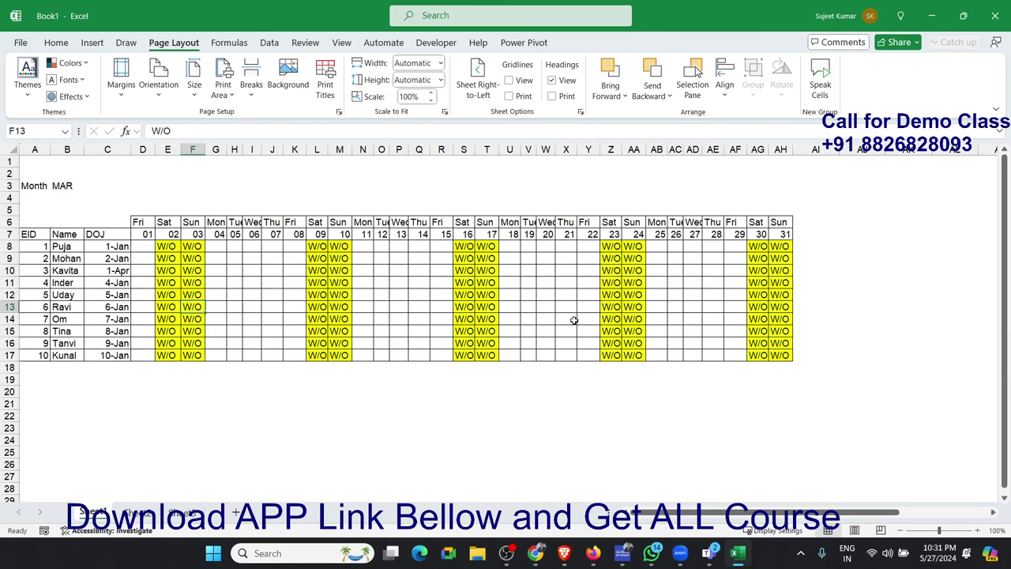
{"action": "type", "text": "EW"}
{"action": "key", "text": "Return"}
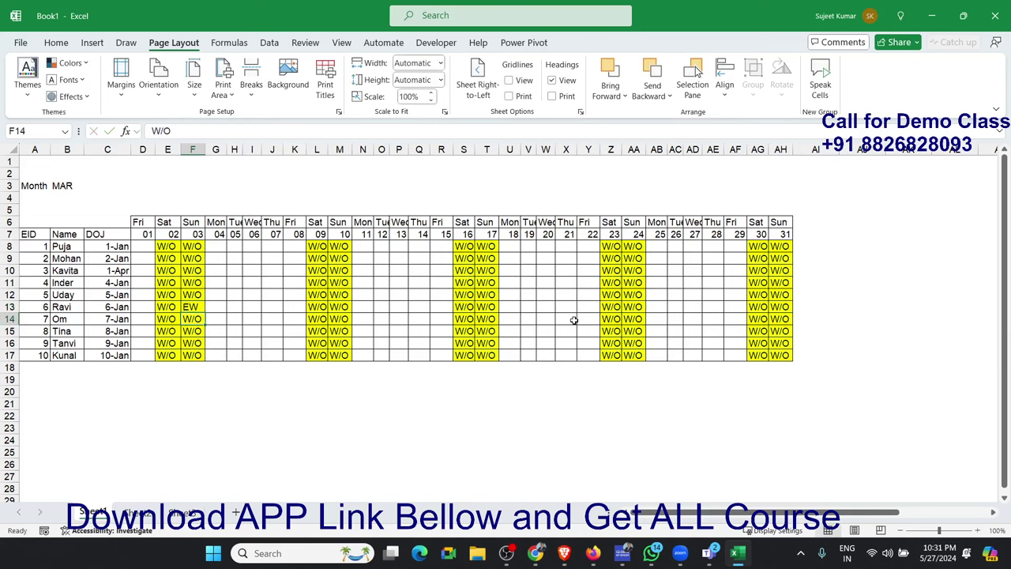
{"action": "left_click", "coordinate": [490, 336]}
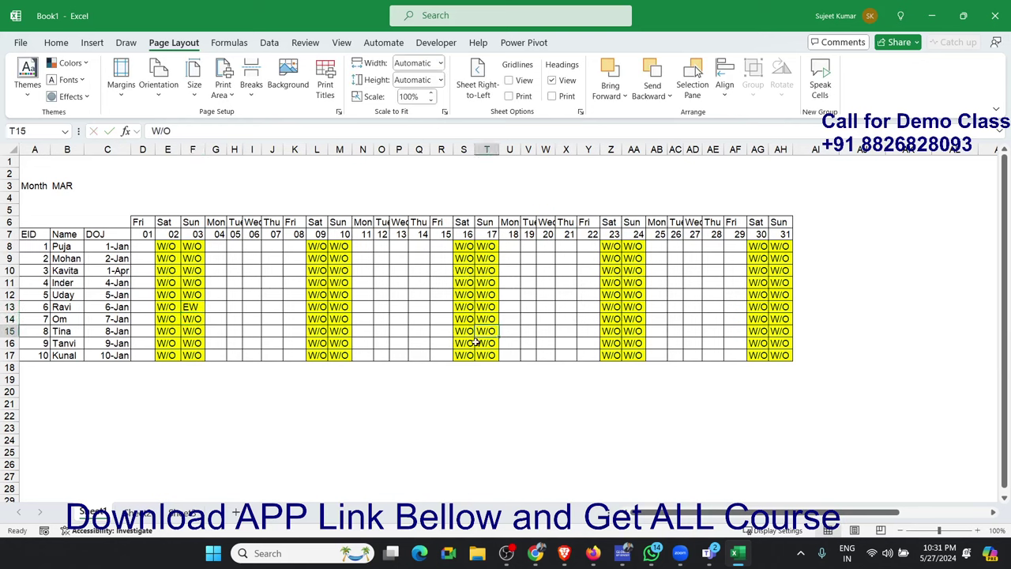
{"action": "type", "text": "EW"}
{"action": "key", "text": "Tab"}
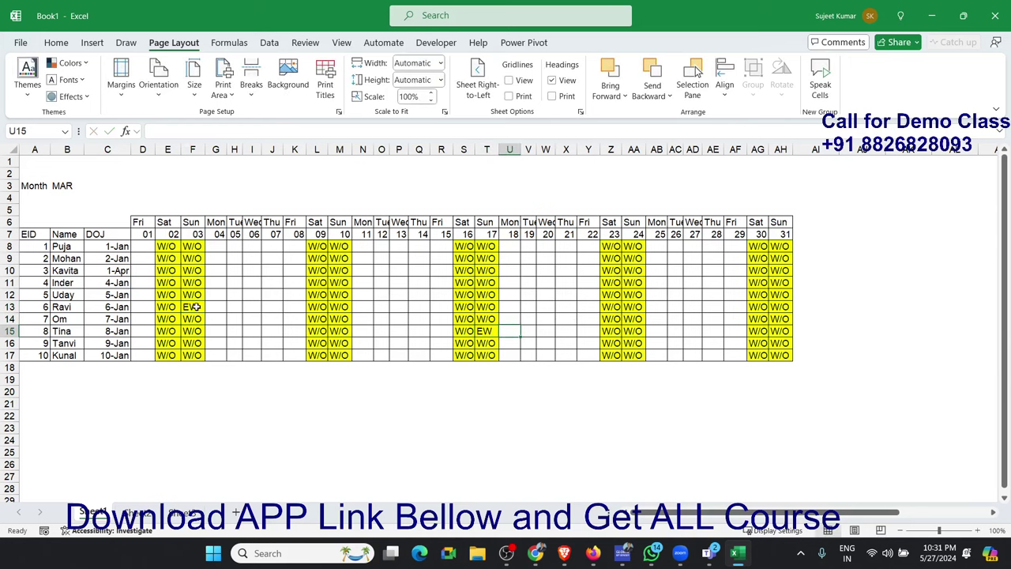
- Enter Y in H13 and U15 for the following working days
{"action": "left_click", "coordinate": [230, 307]}
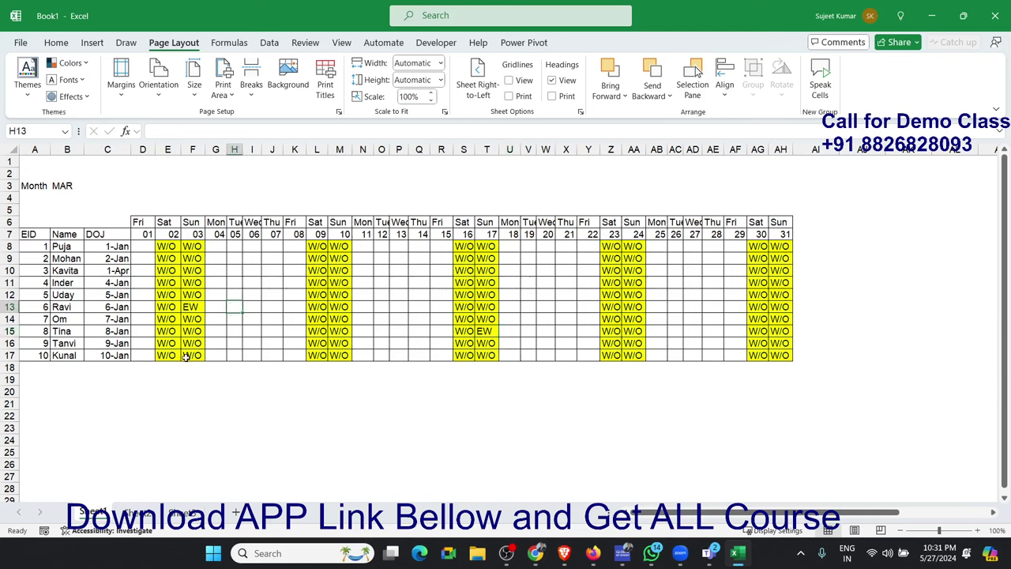
{"action": "type", "text": "Y"}
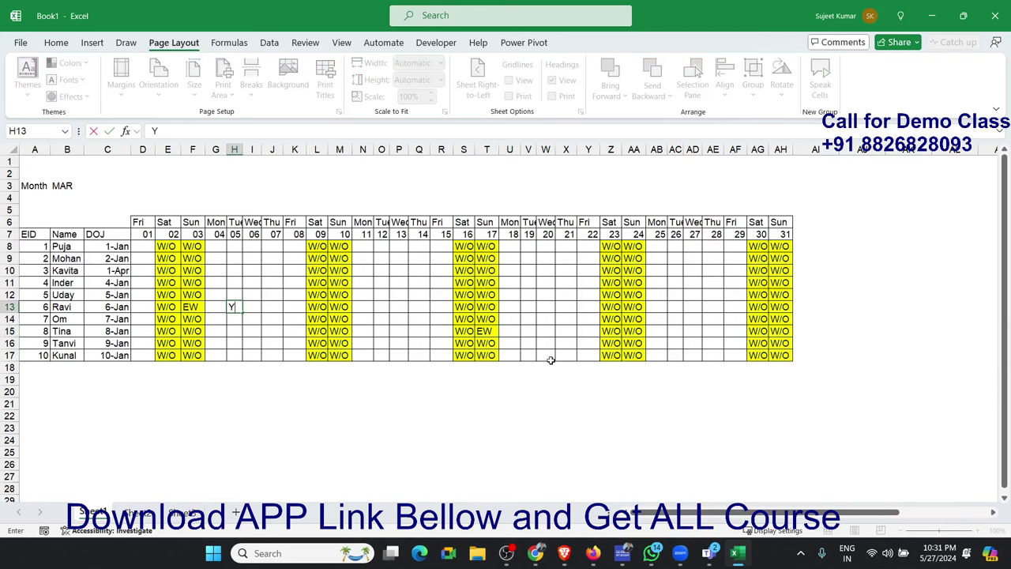
{"action": "left_click", "coordinate": [517, 332]}
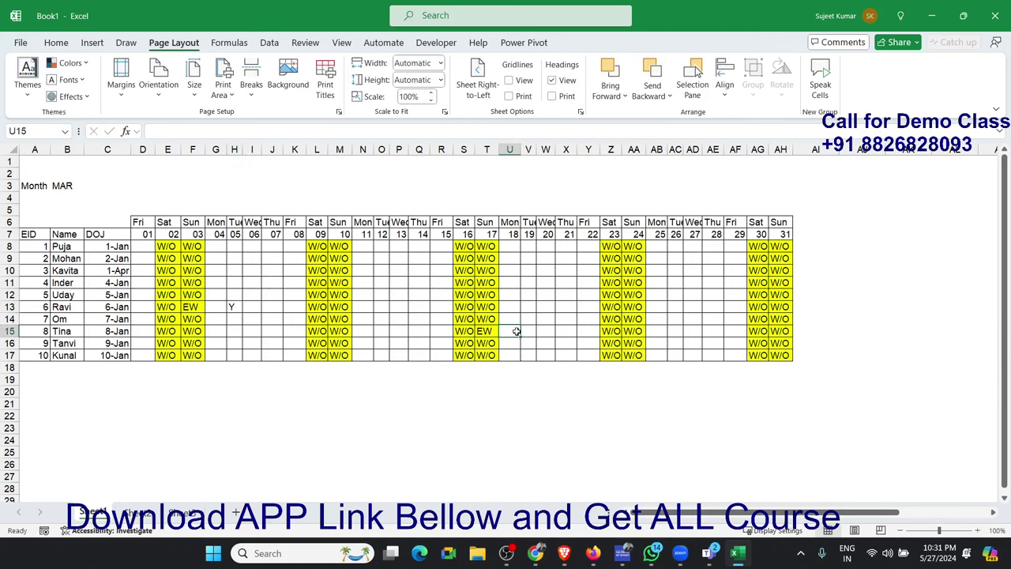
{"action": "type", "text": "Y"}
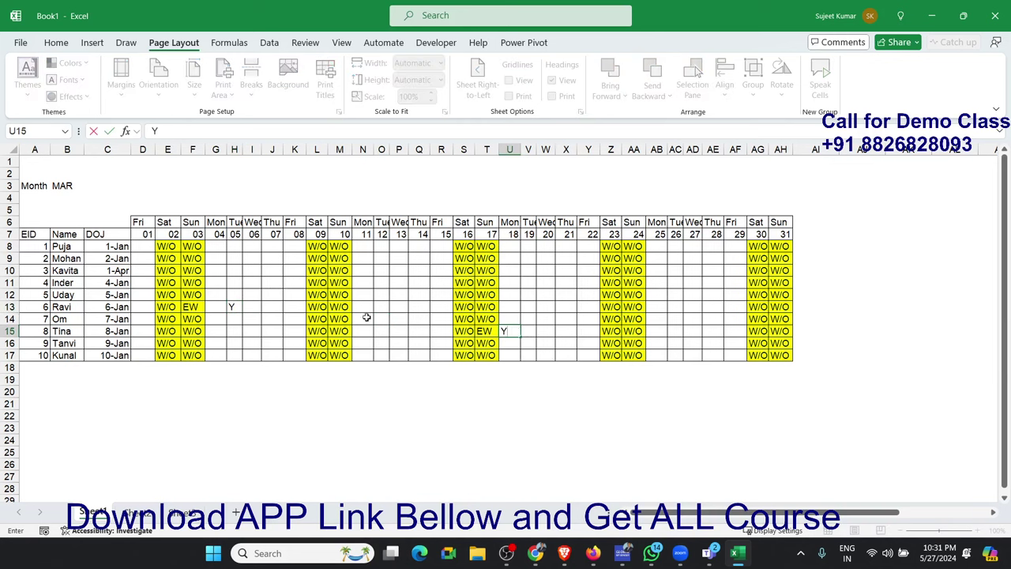
{"action": "left_click", "coordinate": [366, 318]}
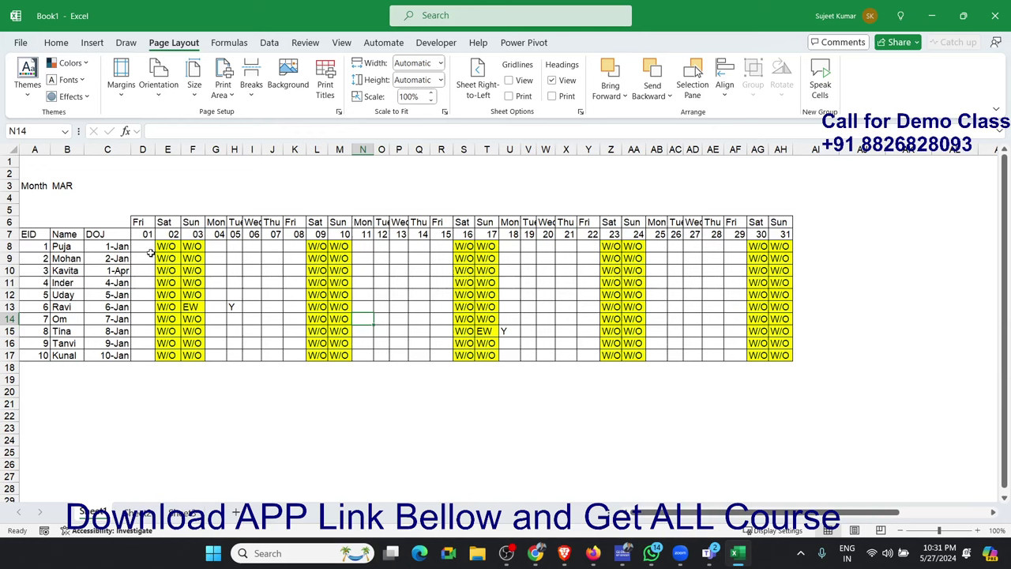
{"action": "left_click", "coordinate": [60, 248]}
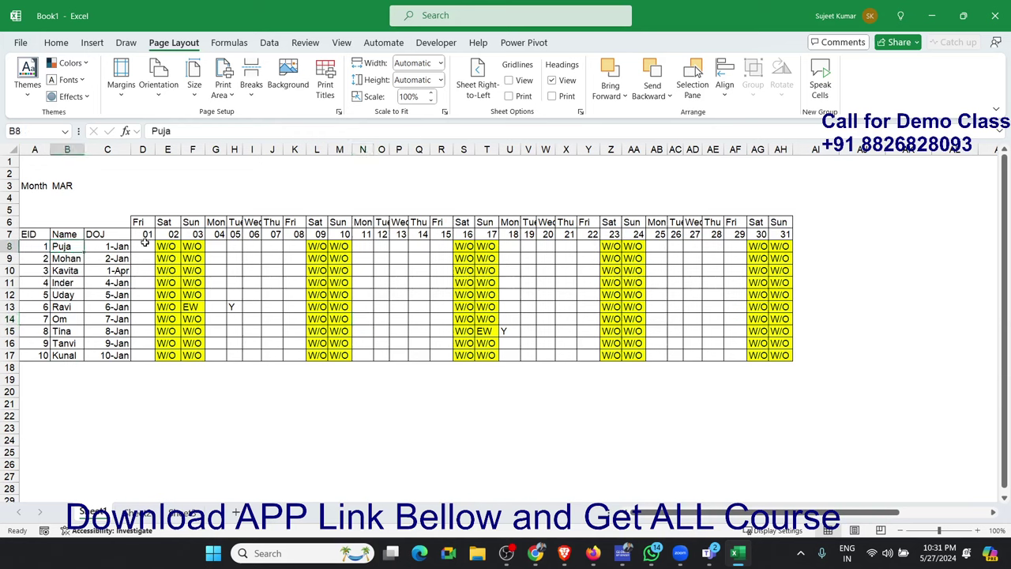
- Enter leave code A for employee 4 on day 04 in G11
{"action": "left_click_drag", "start_coordinate": [146, 253], "coordinate": [136, 350]}
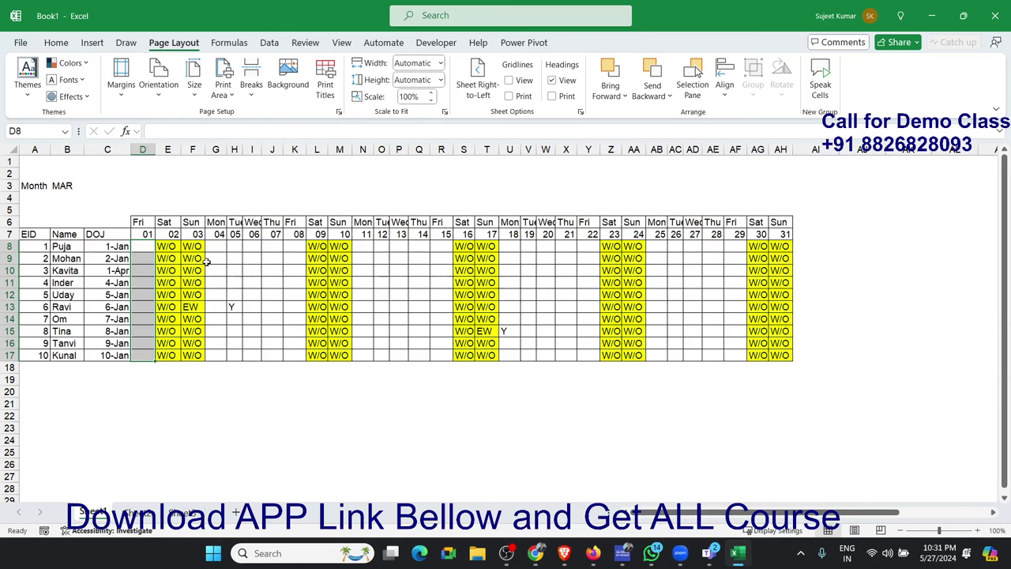
{"action": "left_click_drag", "start_coordinate": [215, 248], "coordinate": [209, 356]}
{"action": "left_click", "coordinate": [212, 285]}
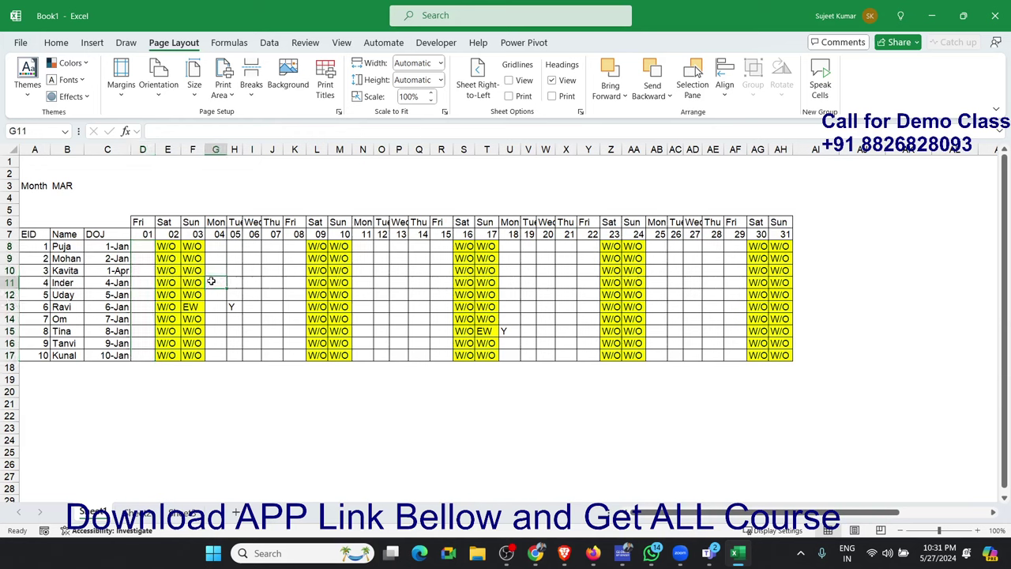
{"action": "type", "text": "A"}
{"action": "key", "text": "Return"}
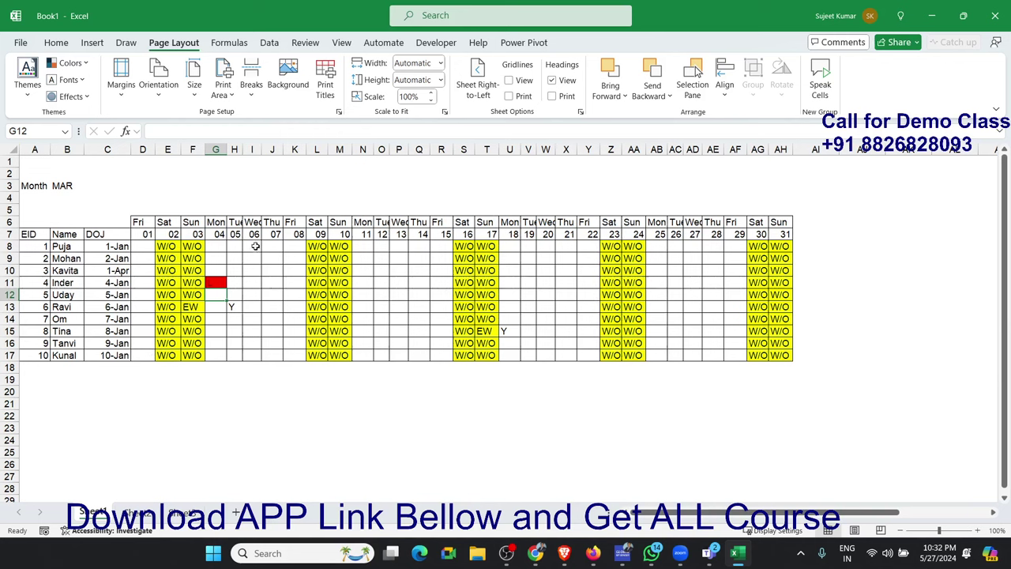
- Repeat the leave entry with F4 in Q12, X12 and AE10
{"action": "left_click_drag", "start_coordinate": [255, 250], "coordinate": [277, 297]}
{"action": "left_click", "coordinate": [422, 297]}
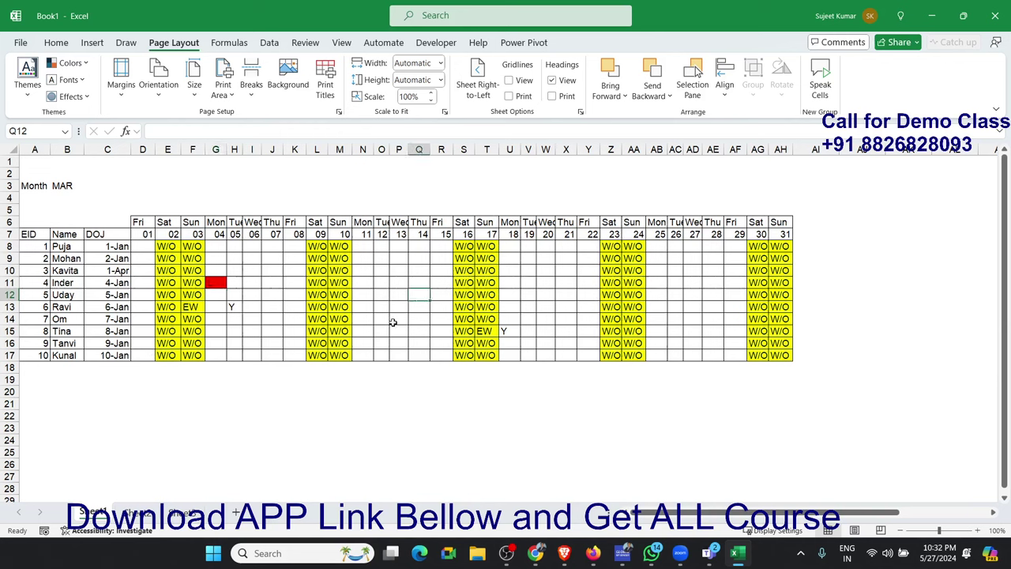
{"action": "key", "text": "F4"}
{"action": "left_click", "coordinate": [567, 292]}
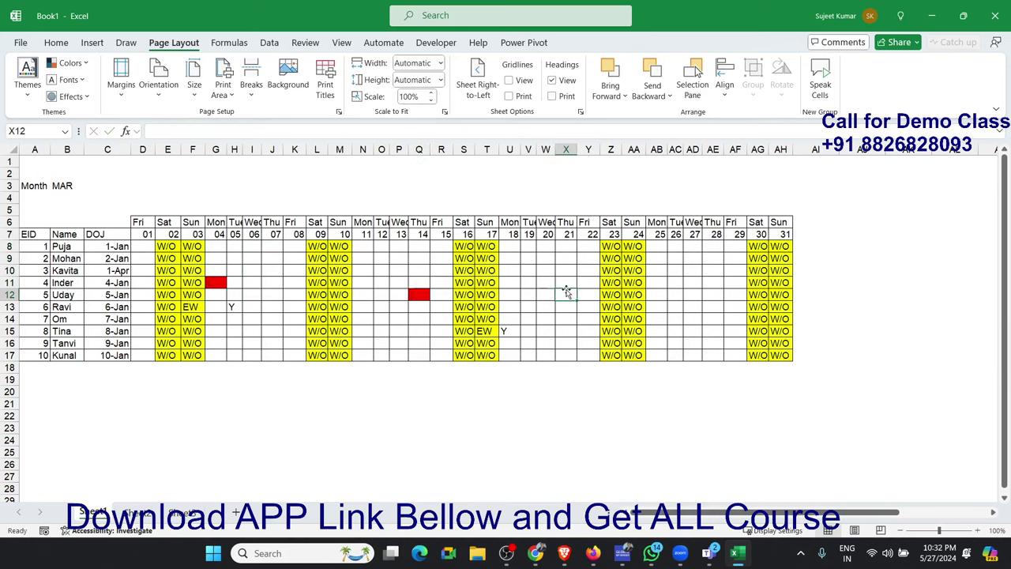
{"action": "key", "text": "F4"}
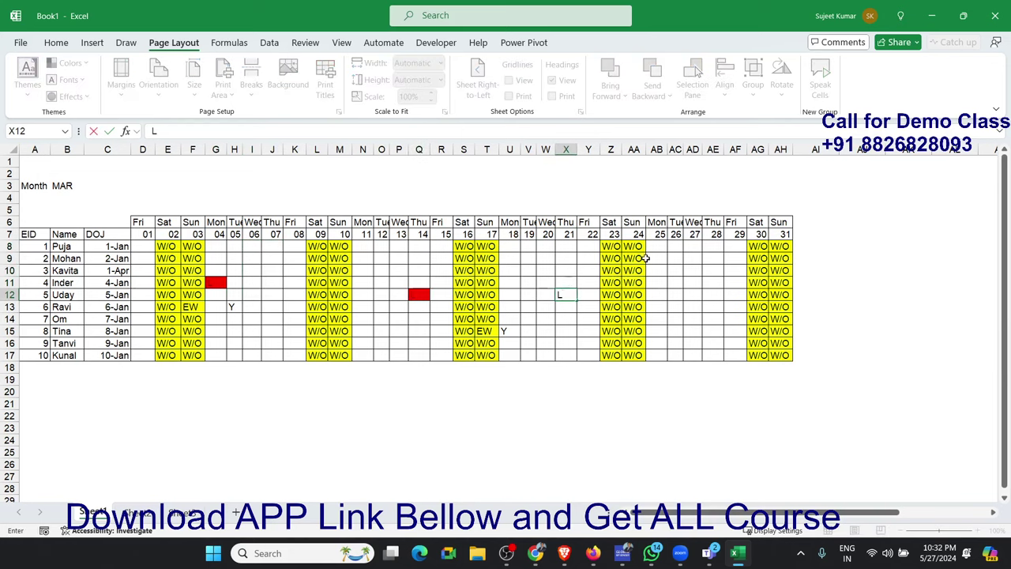
{"action": "left_click", "coordinate": [708, 270]}
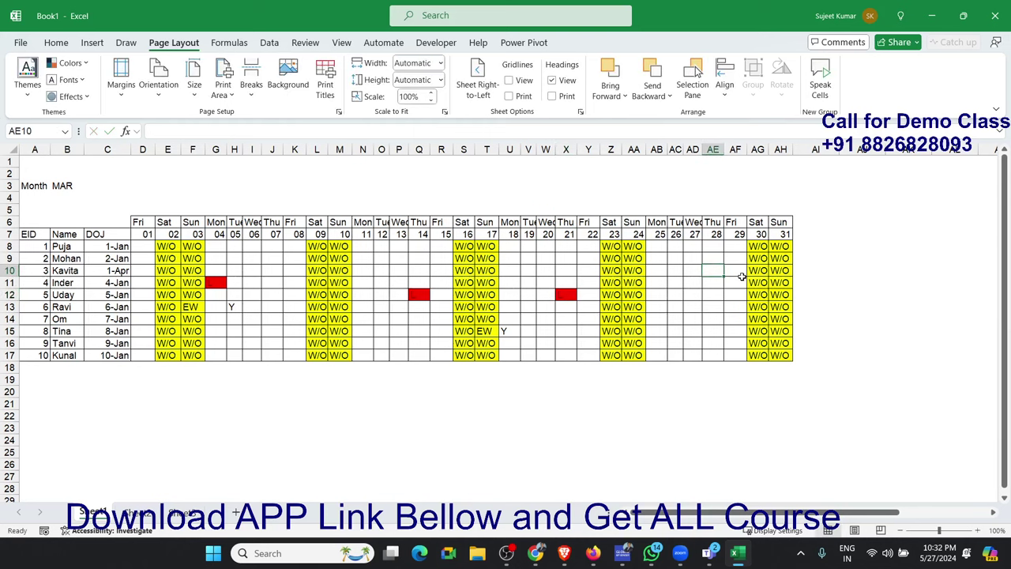
{"action": "key", "text": "F4"}
{"action": "key", "text": "Down"}
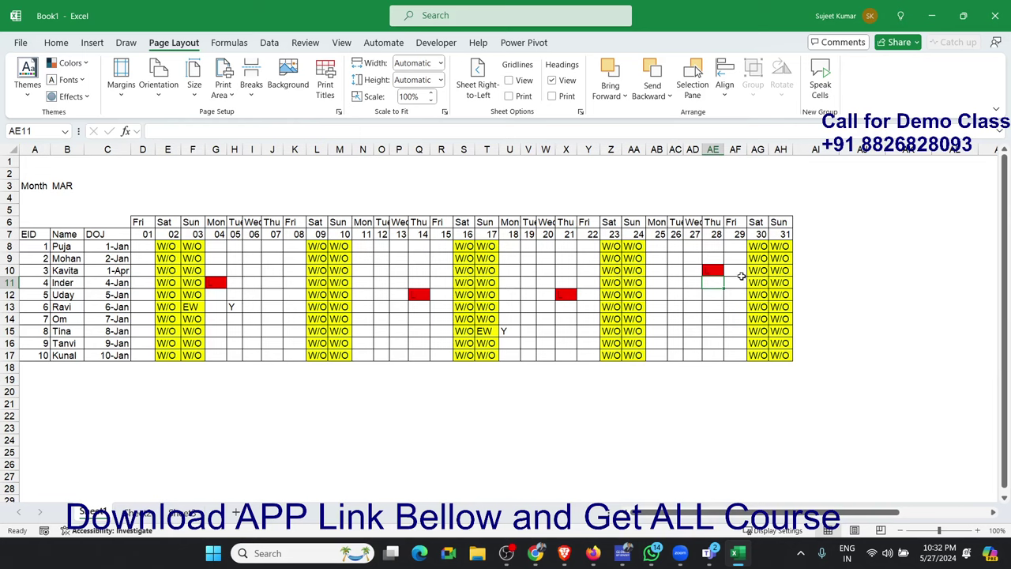
{"action": "left_click", "coordinate": [765, 253]}
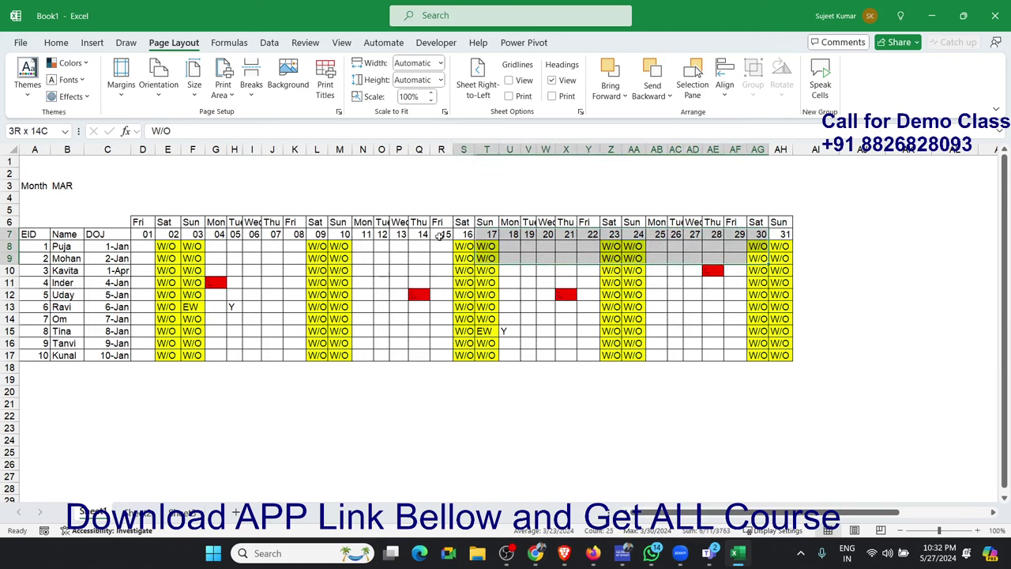
{"action": "left_click_drag", "start_coordinate": [765, 254], "coordinate": [192, 246]}
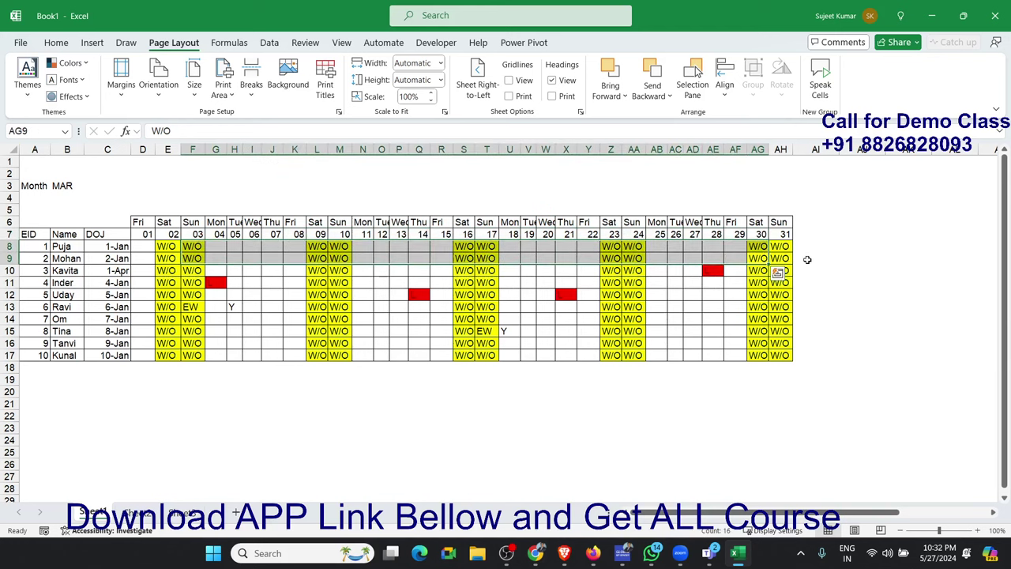
{"action": "left_click_drag", "start_coordinate": [809, 249], "coordinate": [795, 355]}
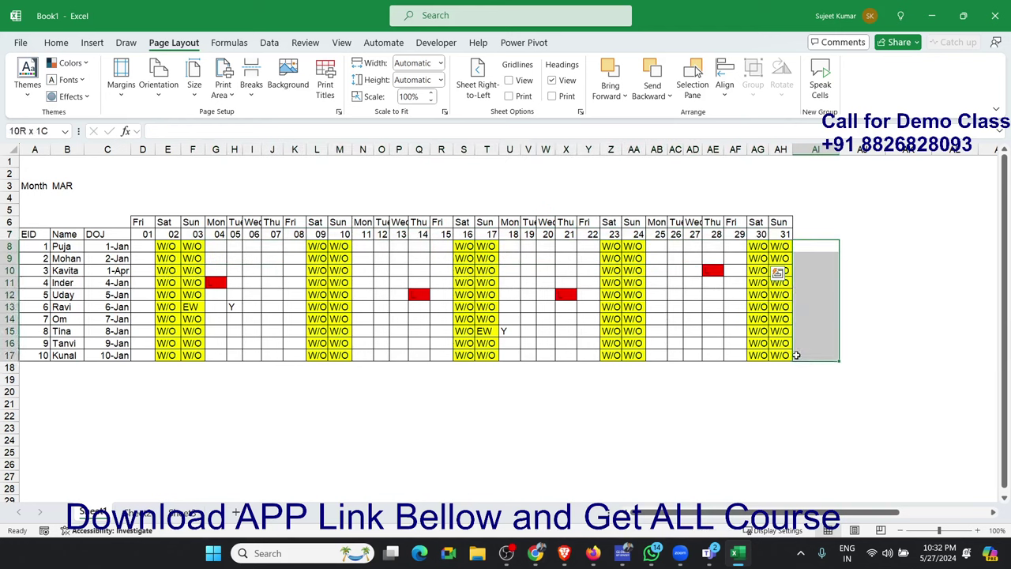
{"action": "left_click", "coordinate": [817, 249]}
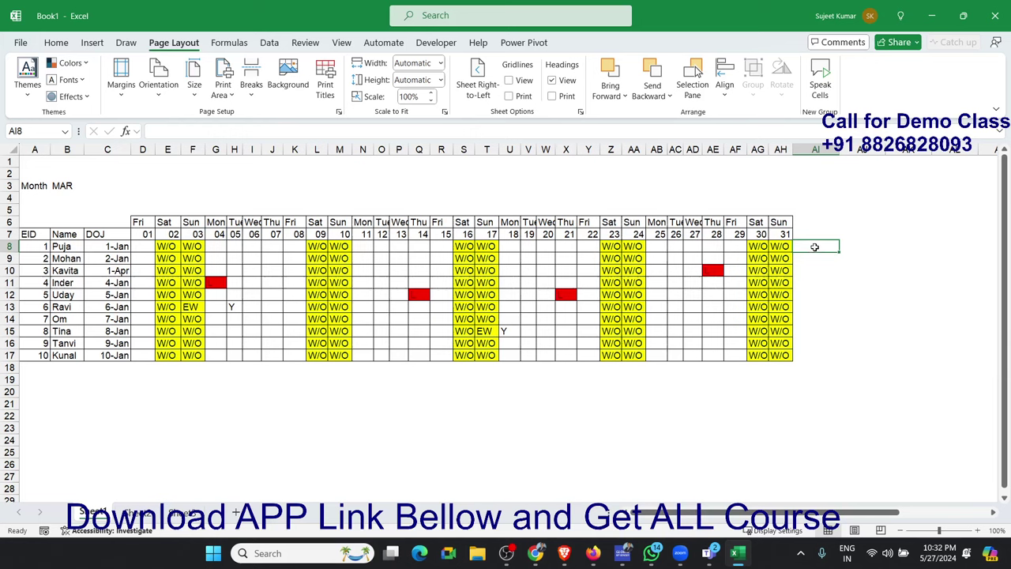
{"action": "left_click_drag", "start_coordinate": [817, 248], "coordinate": [798, 355]}
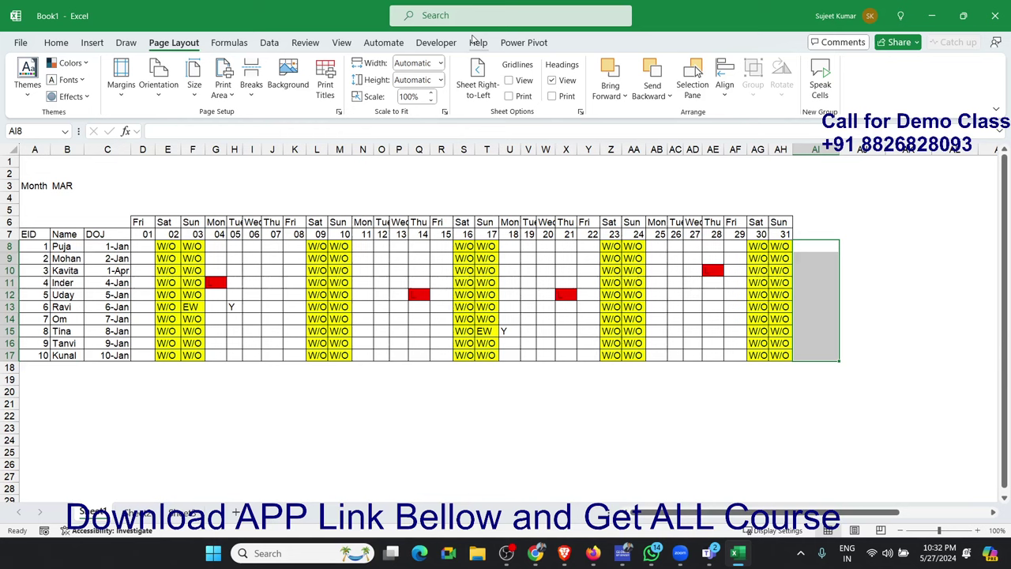
{"action": "left_click", "coordinate": [815, 381]}
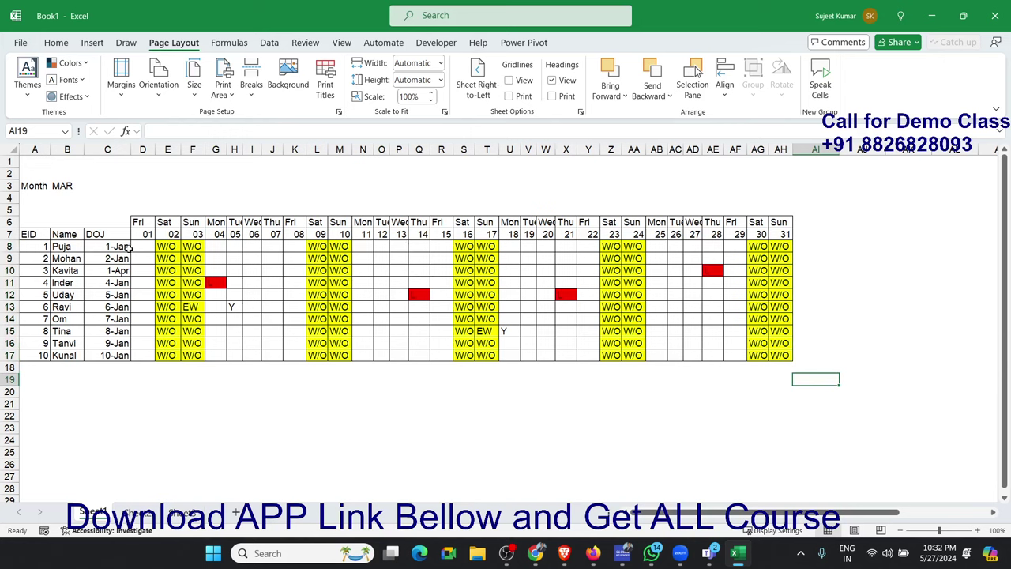
- Replace all blank cells in D8:AH17 with P using Find and Replace
{"action": "left_click_drag", "start_coordinate": [133, 247], "coordinate": [777, 355]}
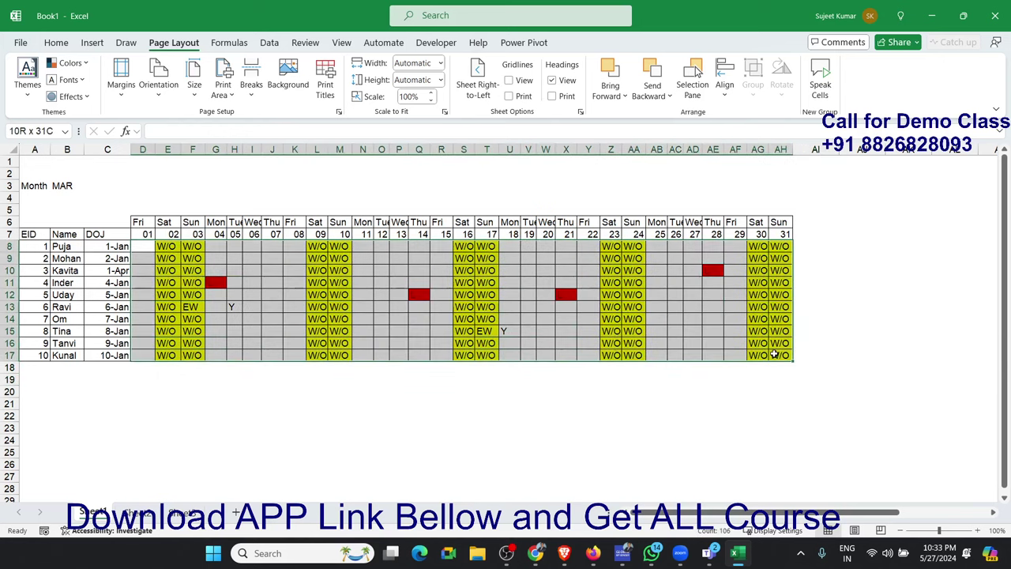
{"action": "key", "text": "ctrl+h"}
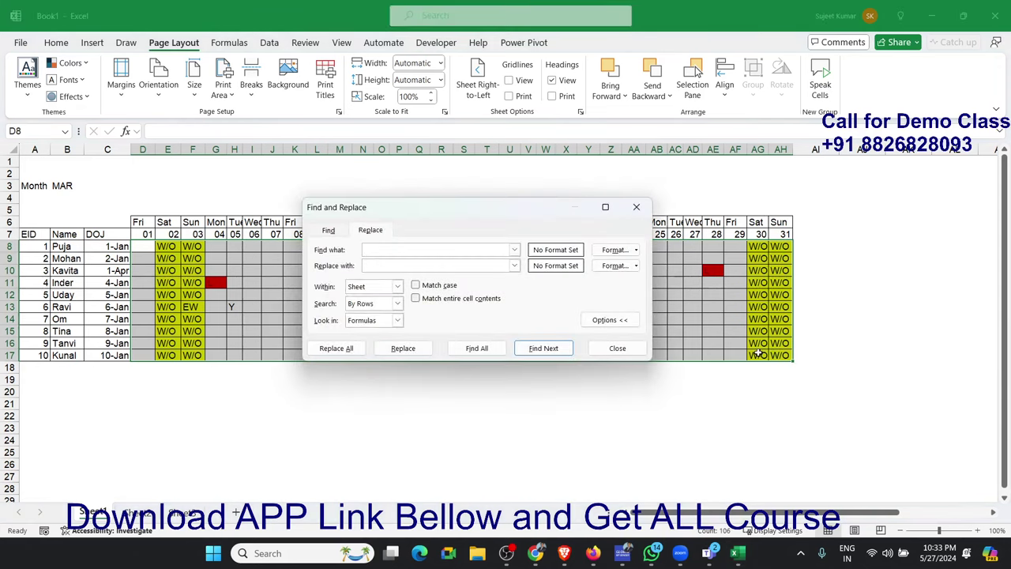
{"action": "type", "text": "P"}
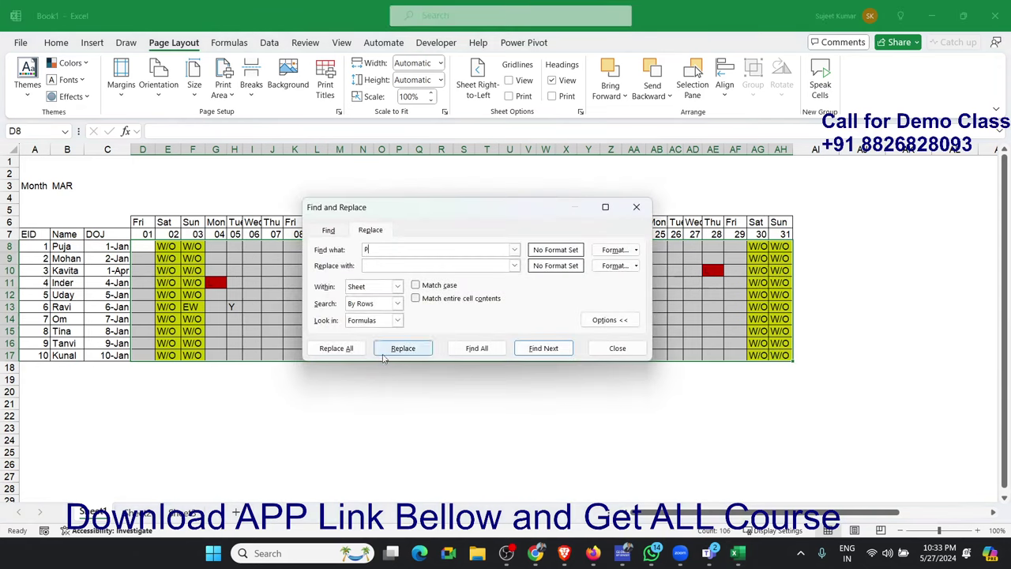
{"action": "key", "text": "BackSpace"}
{"action": "key", "text": "Tab"}
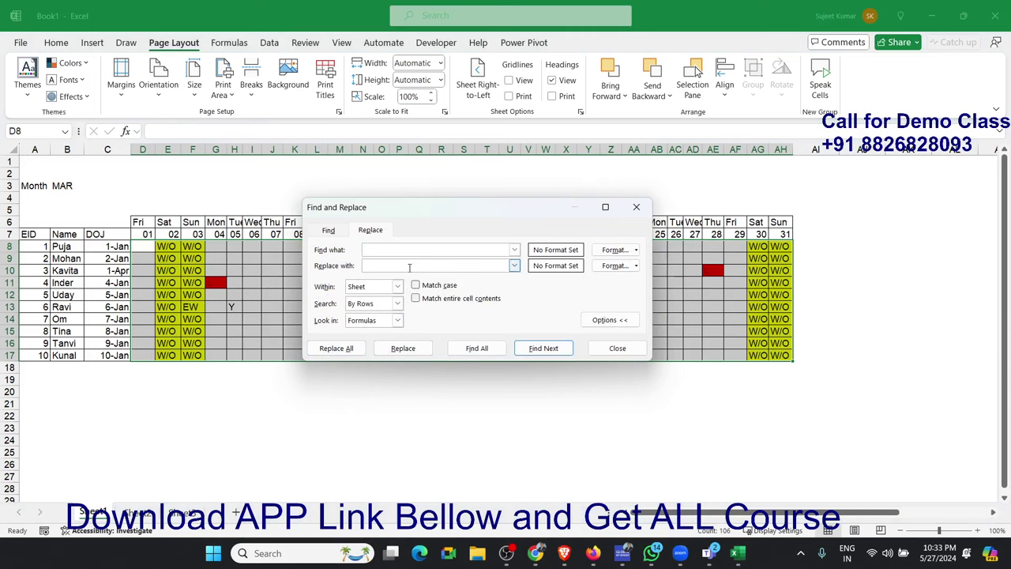
{"action": "type", "text": "P"}
{"action": "left_click", "coordinate": [355, 352]}
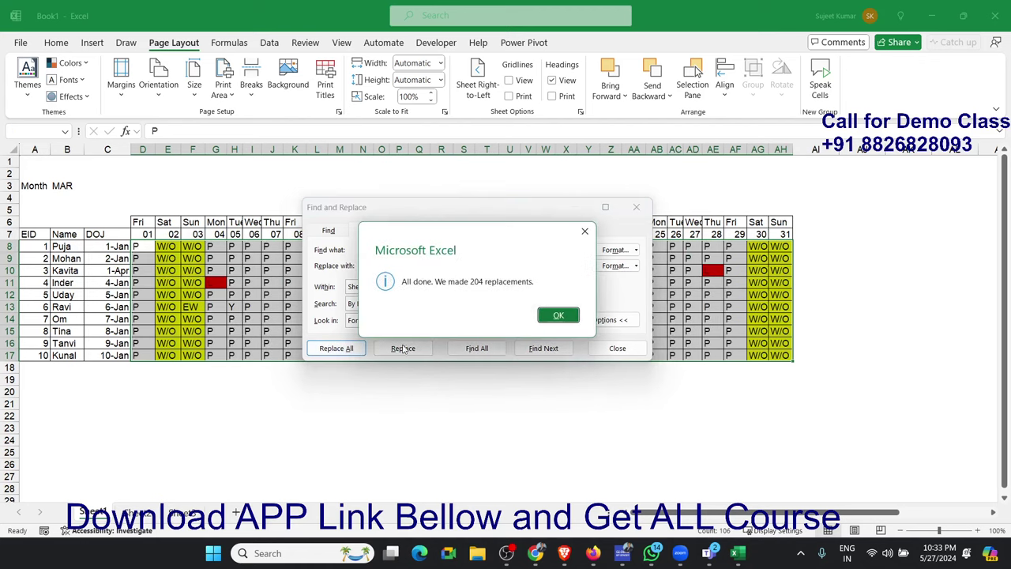
{"action": "left_click", "coordinate": [547, 320]}
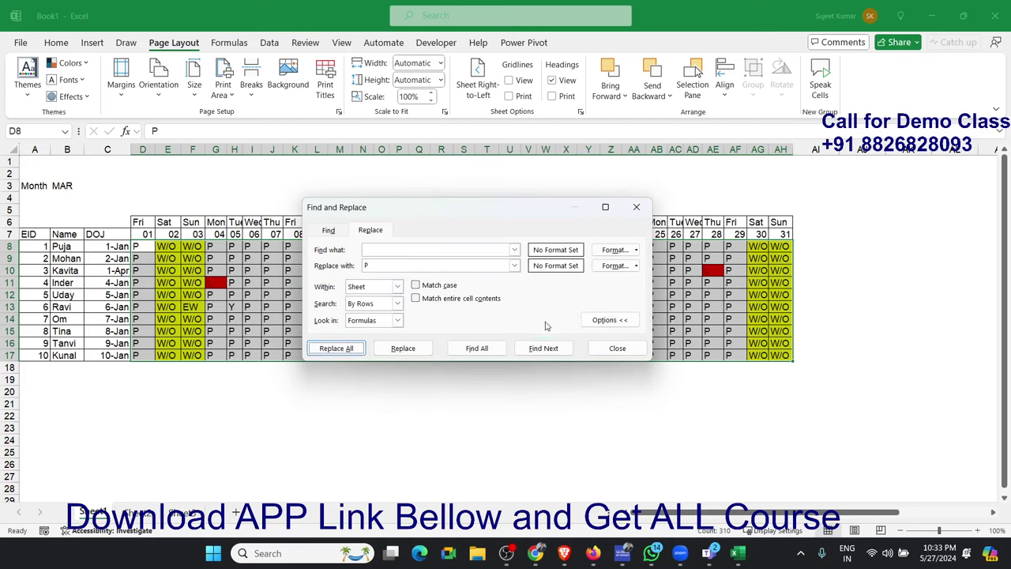
{"action": "left_click", "coordinate": [608, 349]}
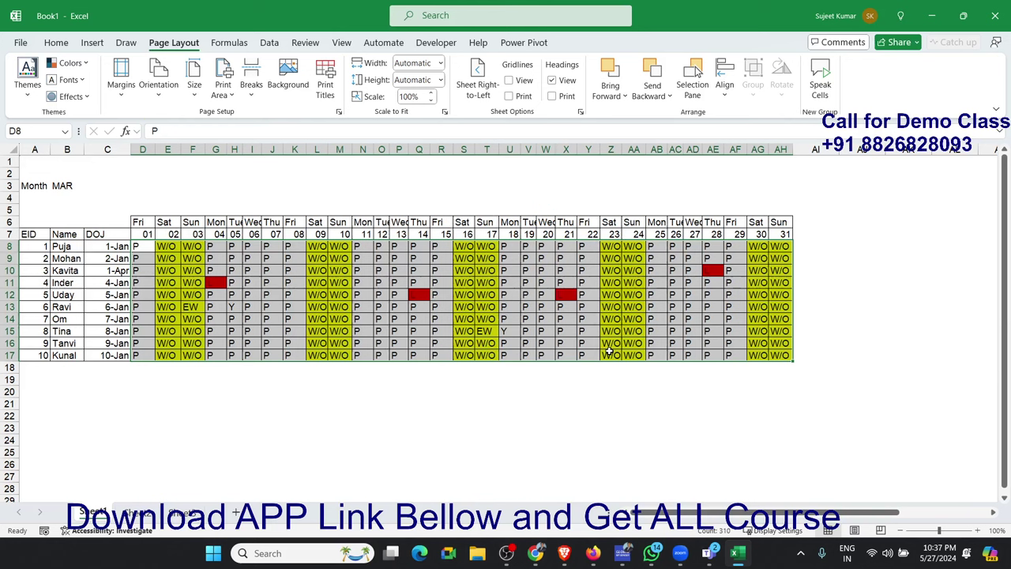
- Enter code P in B20 with the label Persent in C20
{"action": "left_click", "coordinate": [80, 397]}
{"action": "type", "text": "P"}
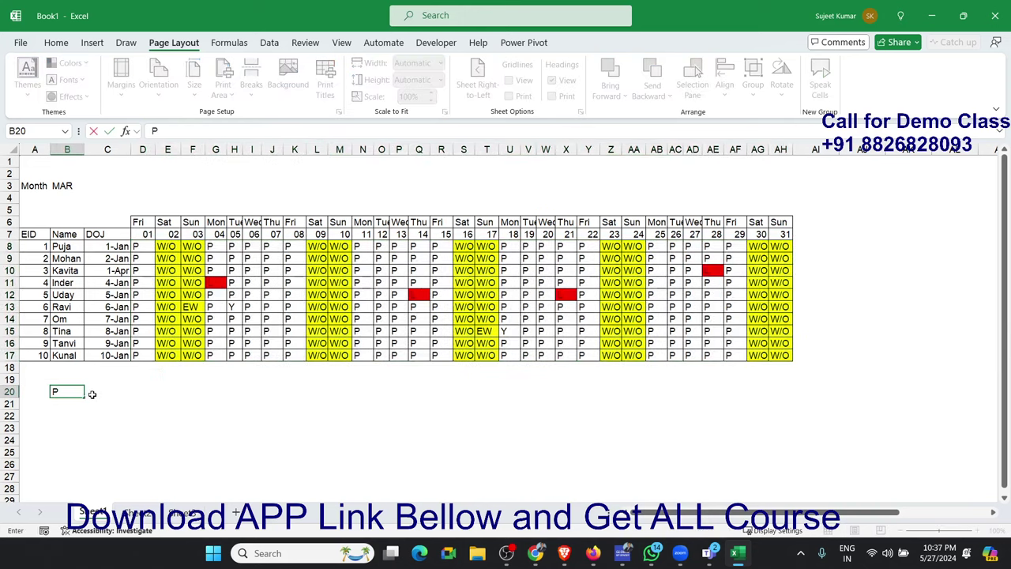
{"action": "left_click", "coordinate": [91, 393]}
{"action": "type", "text": "P"}
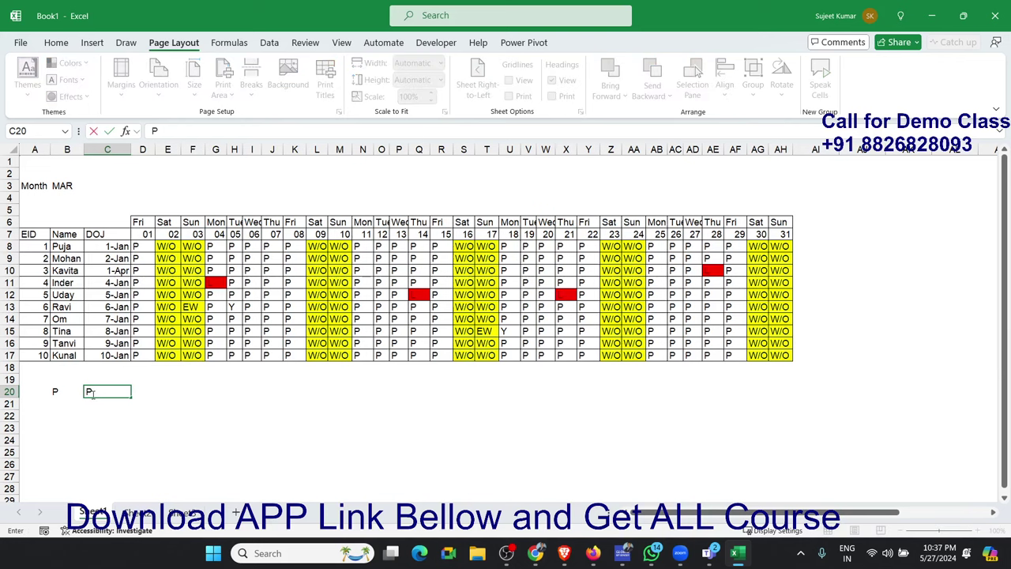
{"action": "type", "text": "ersen"}
{"action": "type", "text": "t"}
{"action": "key", "text": "Return"}
{"action": "key", "text": "Left"}
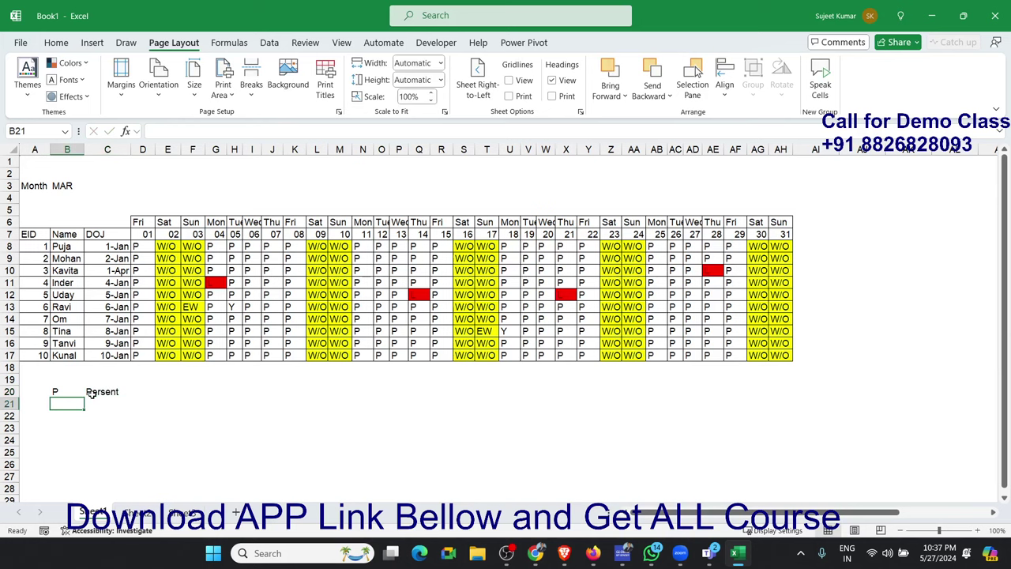
- List the codes R, E, M, A and N down B21:B25
{"action": "type", "text": "R"}
{"action": "key", "text": "Return"}
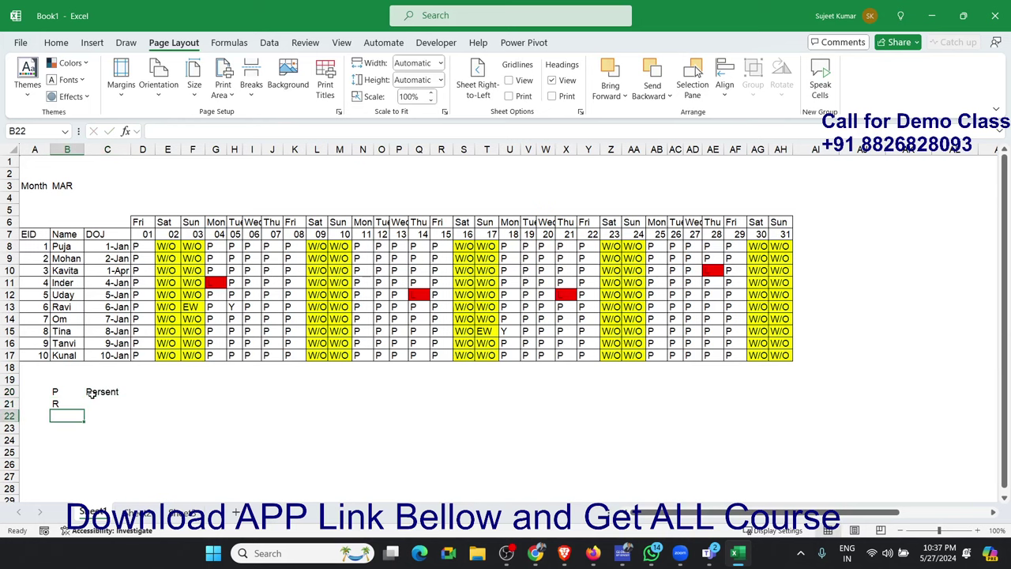
{"action": "type", "text": "E"}
{"action": "key", "text": "Return"}
{"action": "type", "text": "M"}
{"action": "key", "text": "Return"}
{"action": "type", "text": "A"}
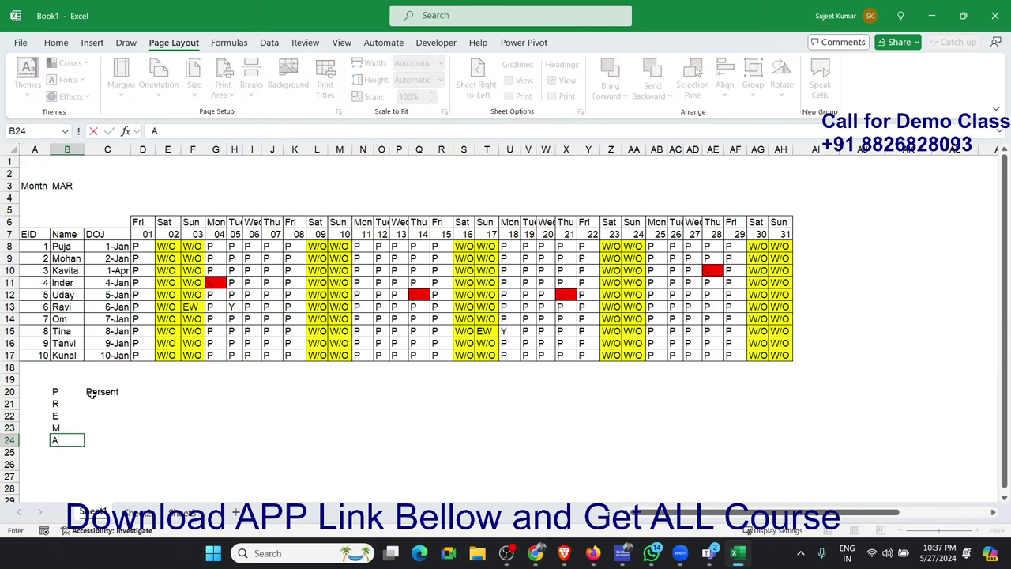
{"action": "key", "text": "Up"}
{"action": "key", "text": "Down"}
{"action": "key", "text": "Down"}
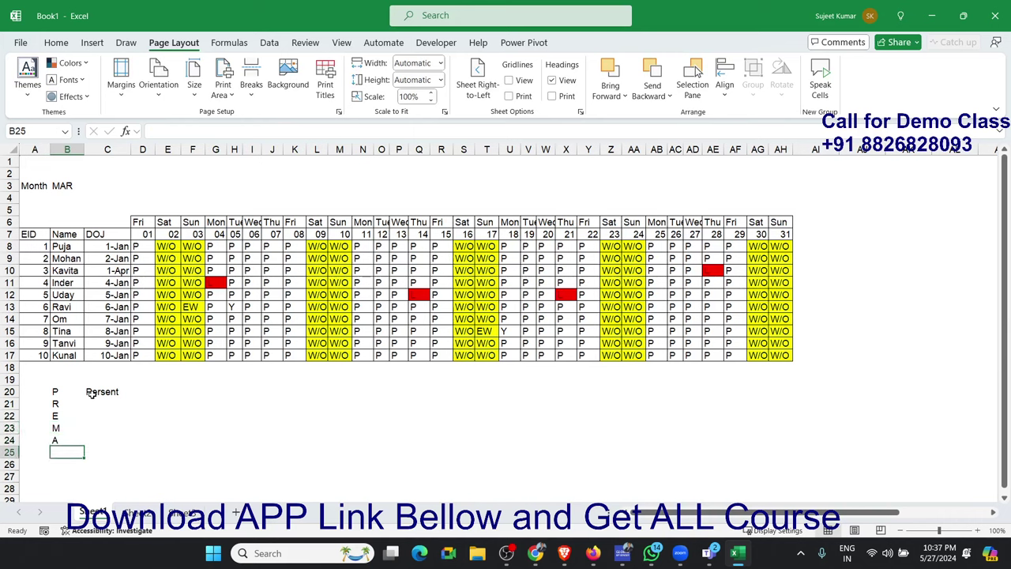
{"action": "type", "text": "N"}
{"action": "key", "text": "Up"}
- Step through the legend rows R to N, extending the selection across each row
{"action": "key", "text": "Up"}
{"action": "key", "text": "Up"}
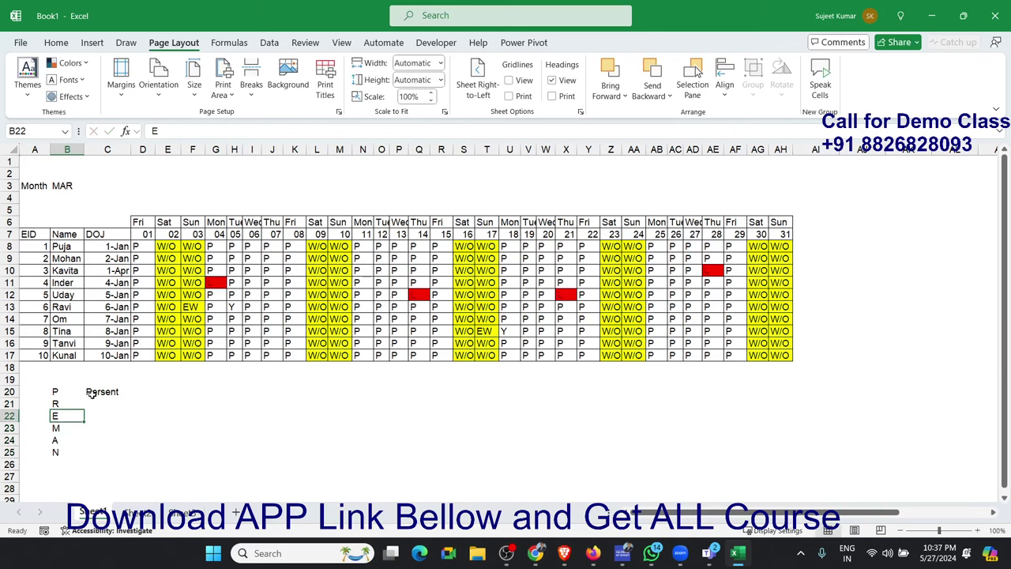
{"action": "key", "text": "Up"}
{"action": "key", "text": "shift+Right"}
{"action": "key", "text": "Down"}
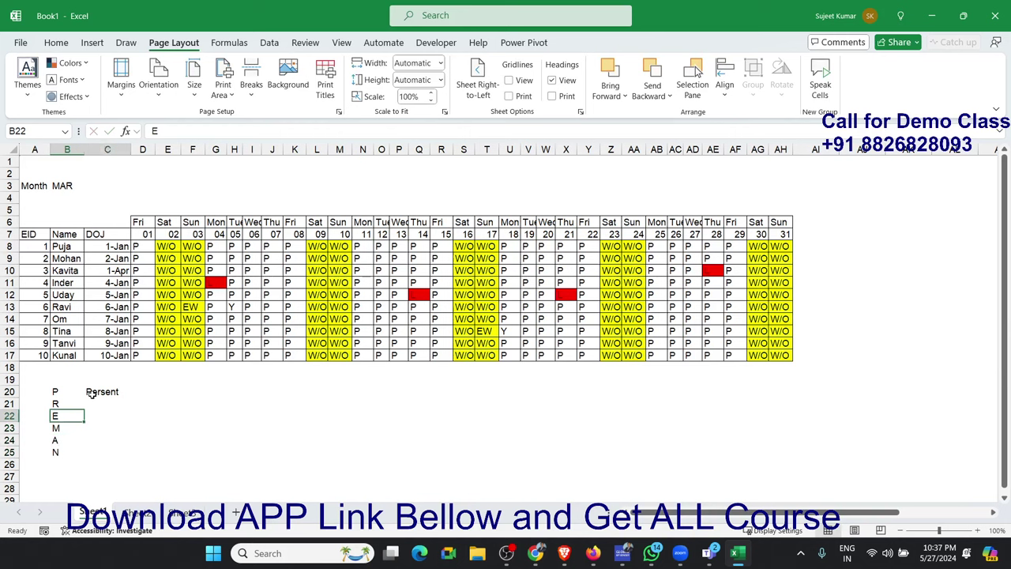
{"action": "key", "text": "shift+Right"}
{"action": "key", "text": "Down"}
{"action": "key", "text": "shift+Right"}
{"action": "key", "text": "Down"}
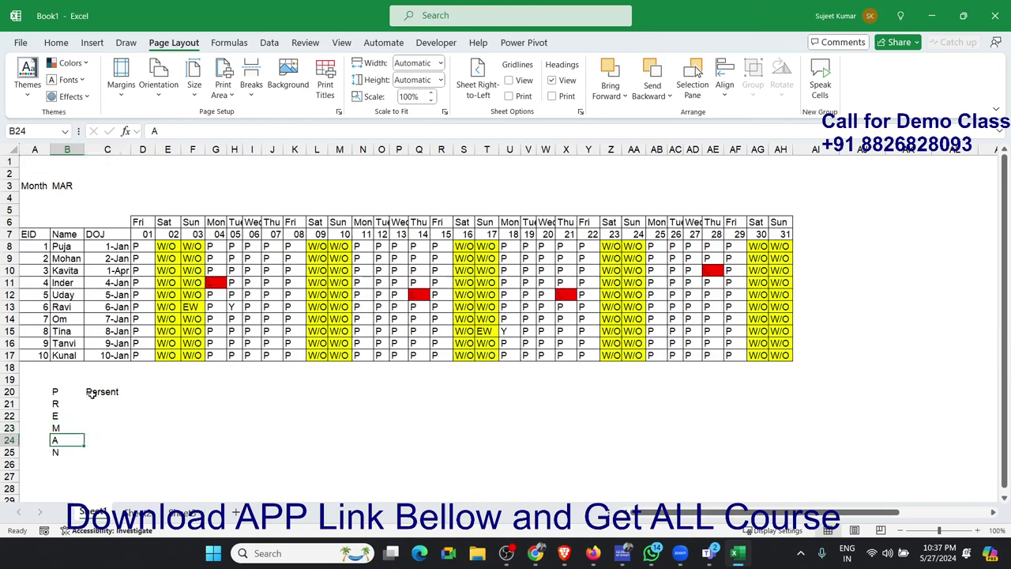
{"action": "key", "text": "shift+Right"}
{"action": "key", "text": "Down"}
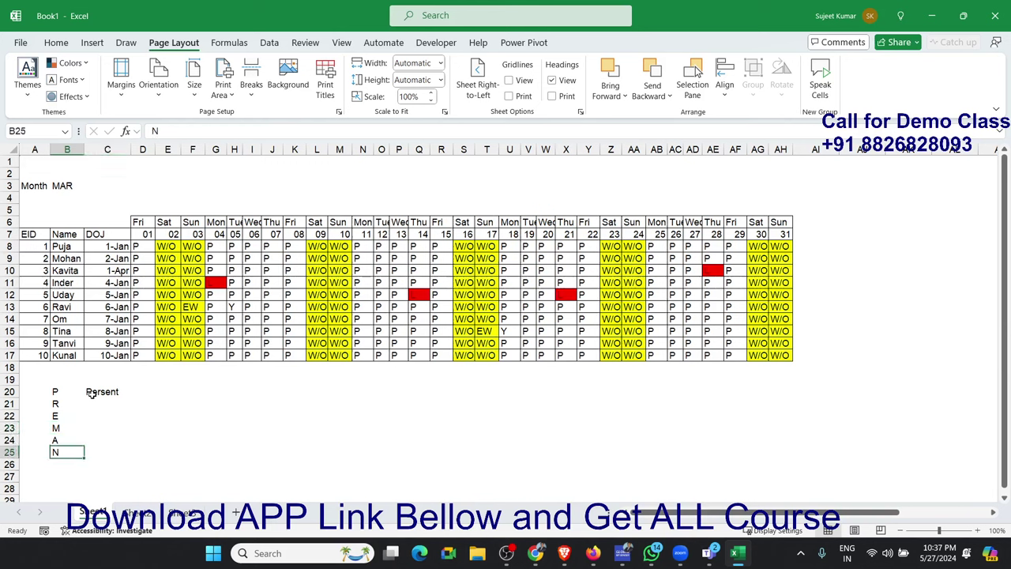
{"action": "key", "text": "shift+Right"}
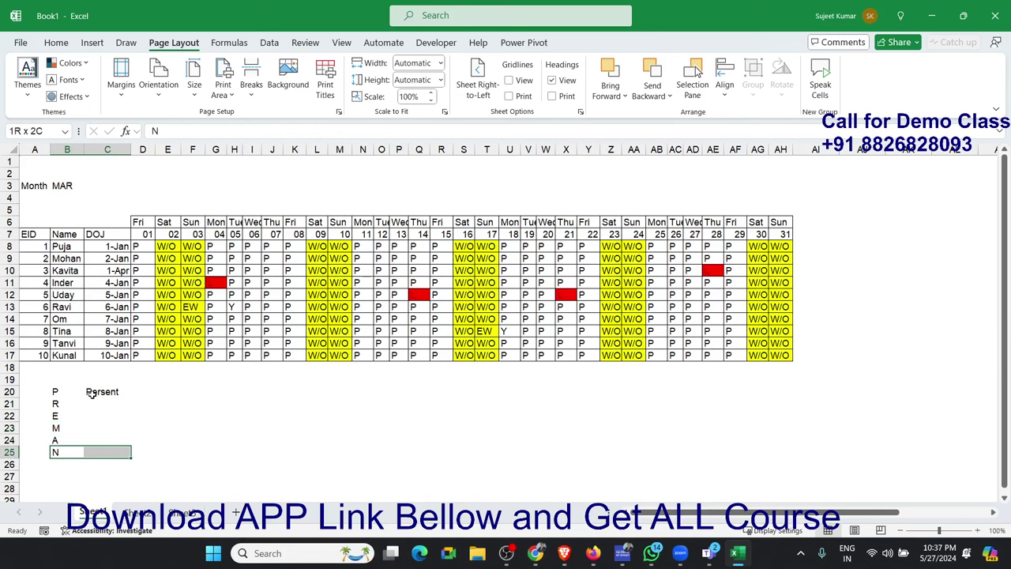
{"action": "key", "text": "Up"}
{"action": "key", "text": "Up"}
{"action": "key", "text": "Up"}
{"action": "key", "text": "Up"}
{"action": "key", "text": "shift+Down"}
{"action": "key", "text": "shift+Down"}
{"action": "key", "text": "shift+Down"}
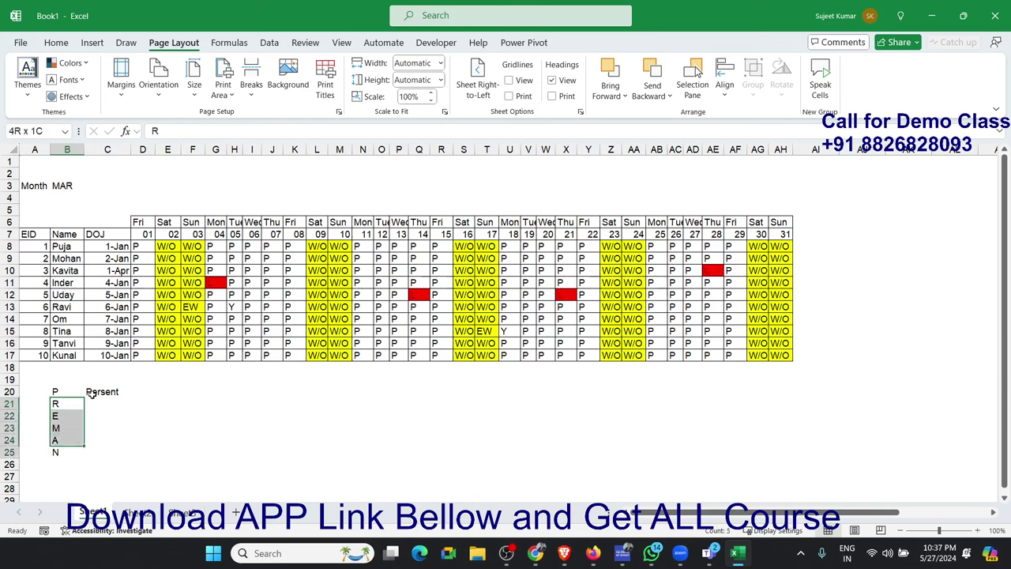
{"action": "key", "text": "shift+Down"}
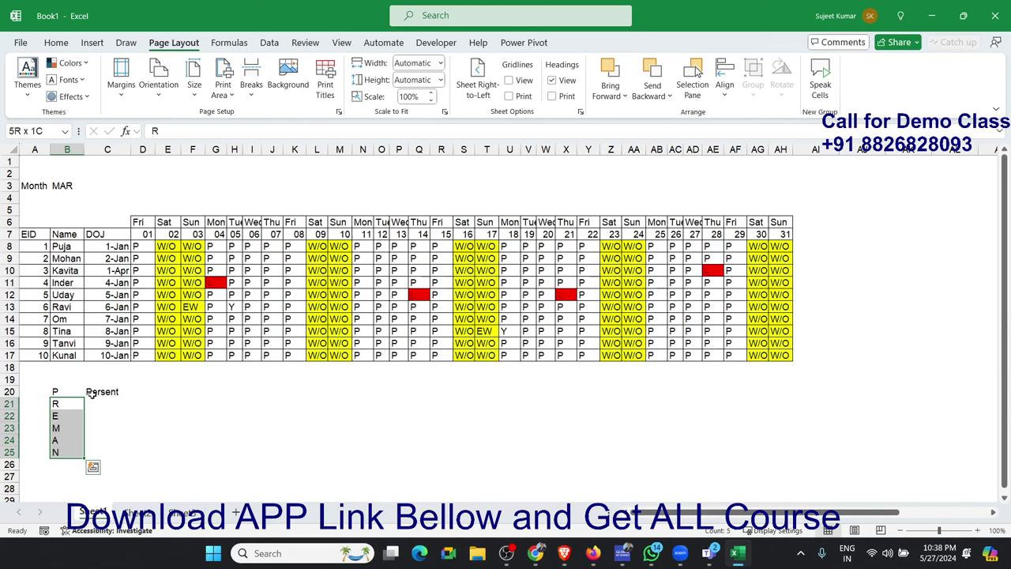
{"action": "key", "text": "Right"}
{"action": "key", "text": "Right"}
- Enter L beside R, PL beside E, and A in D21
{"action": "key", "text": "Left"}
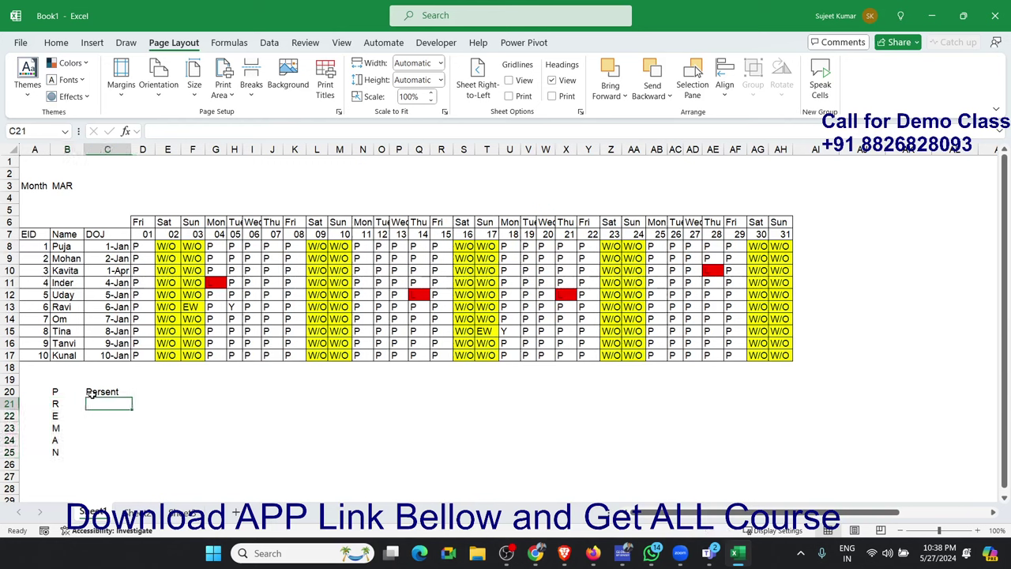
{"action": "type", "text": "L"}
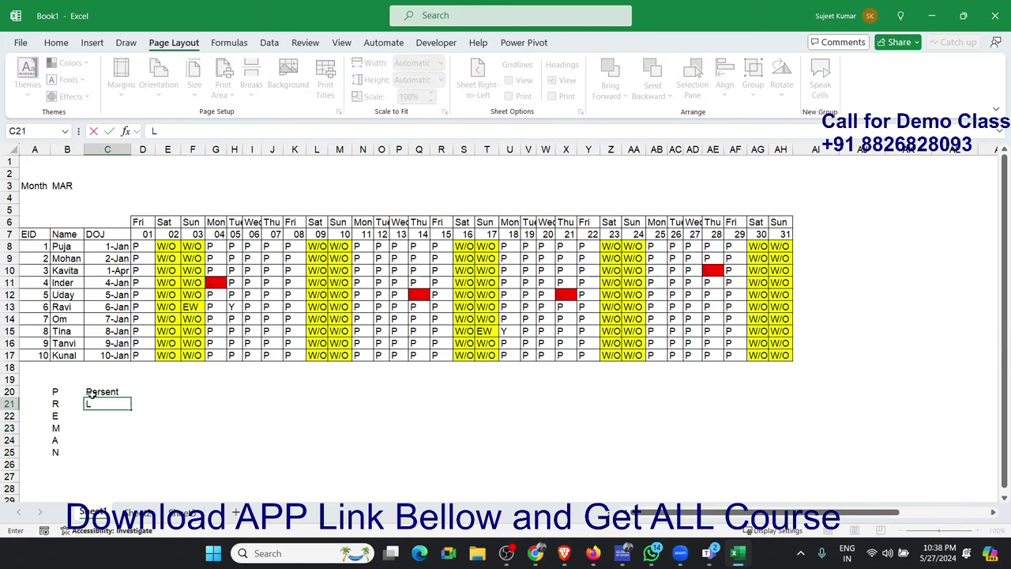
{"action": "key", "text": "Return"}
{"action": "type", "text": "PL"}
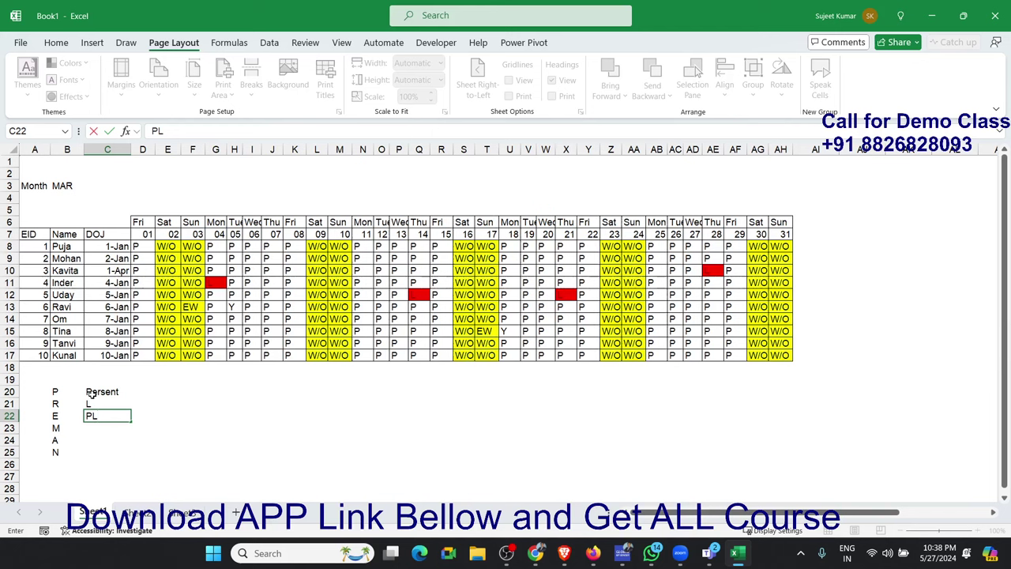
{"action": "key", "text": "Return"}
{"action": "key", "text": "Up"}
{"action": "key", "text": "Right"}
{"action": "key", "text": "Up"}
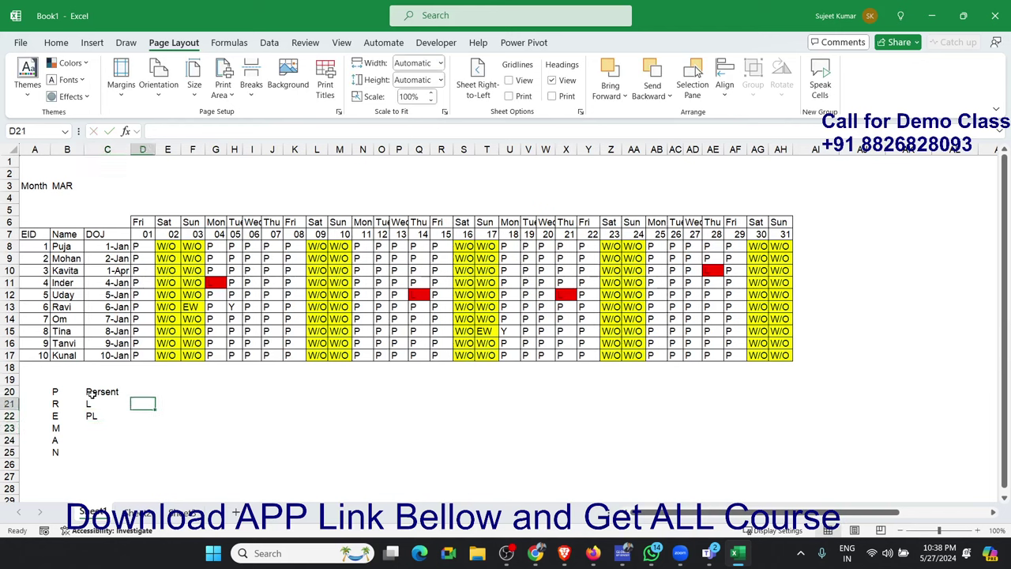
{"action": "type", "text": "A"}
{"action": "key", "text": "Return"}
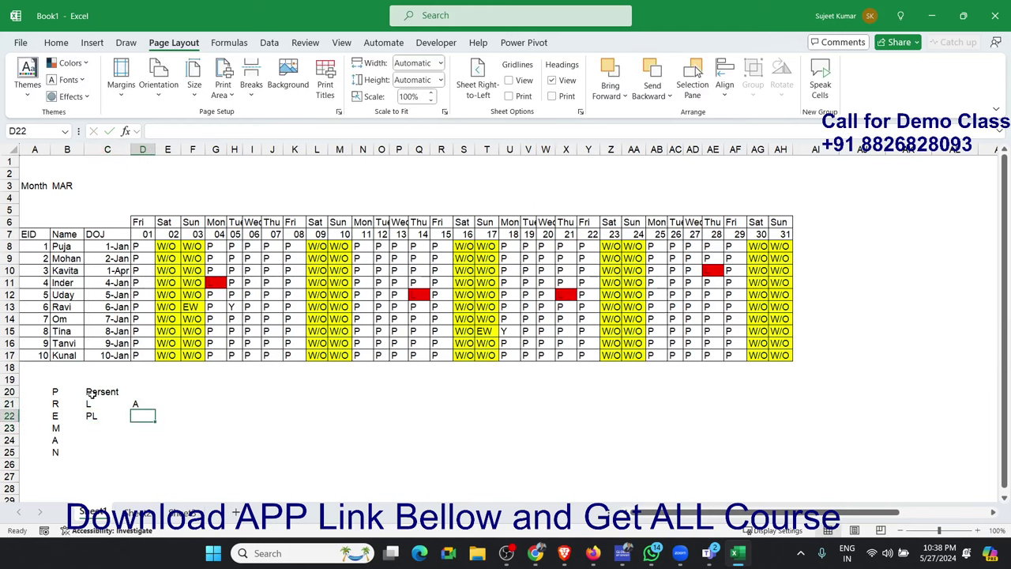
- Enter LWP beside M in C23 and NCNS under A in D22
{"action": "key", "text": "Left"}
{"action": "key", "text": "Down"}
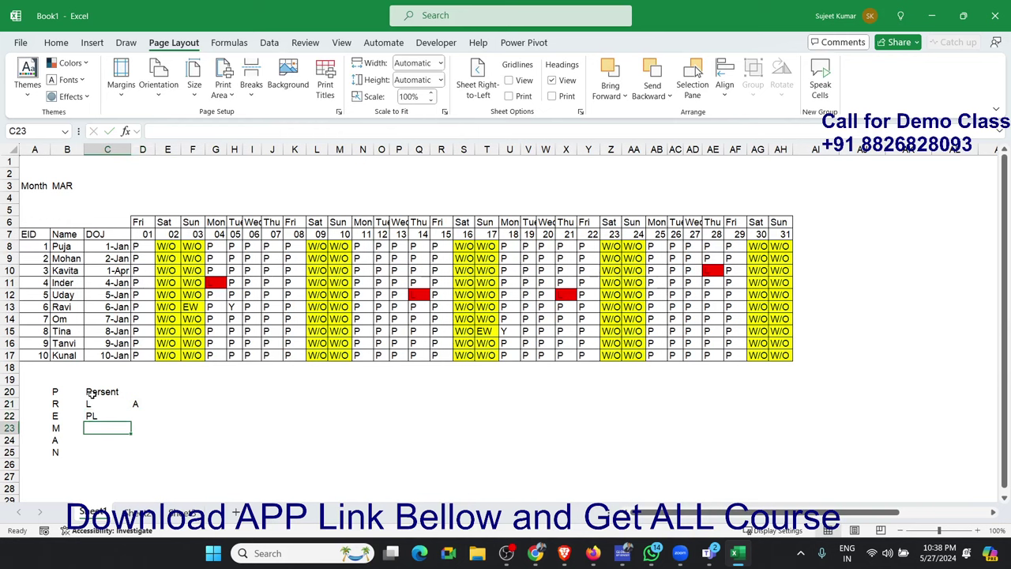
{"action": "type", "text": "LWP"}
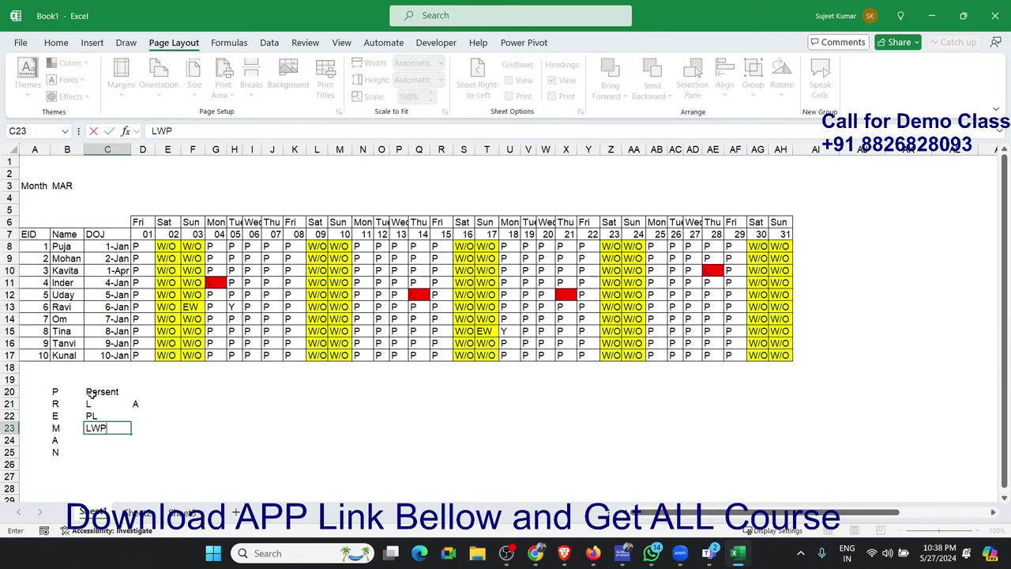
{"action": "key", "text": "Up"}
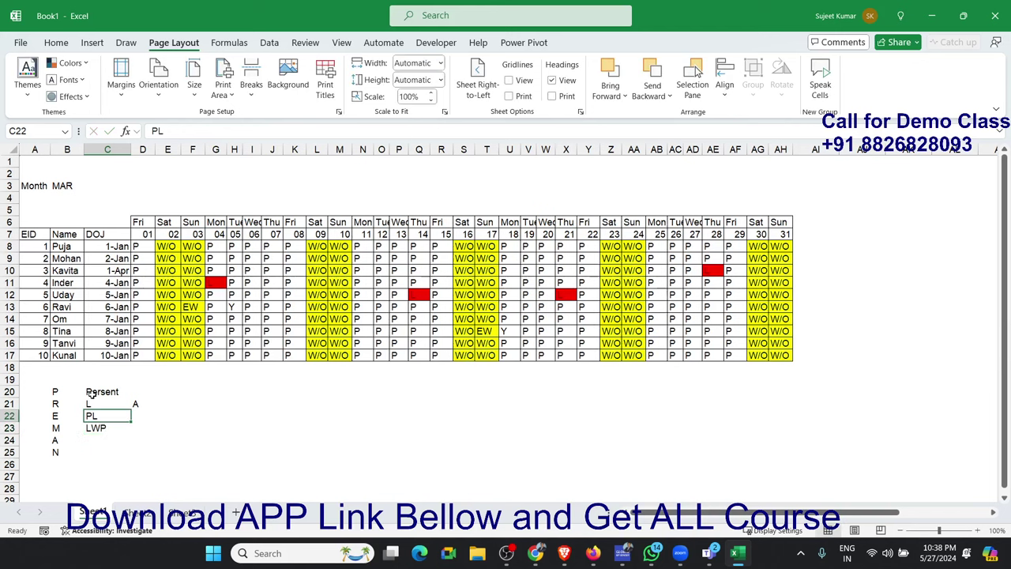
{"action": "key", "text": "Down"}
{"action": "key", "text": "Right"}
{"action": "key", "text": "Up"}
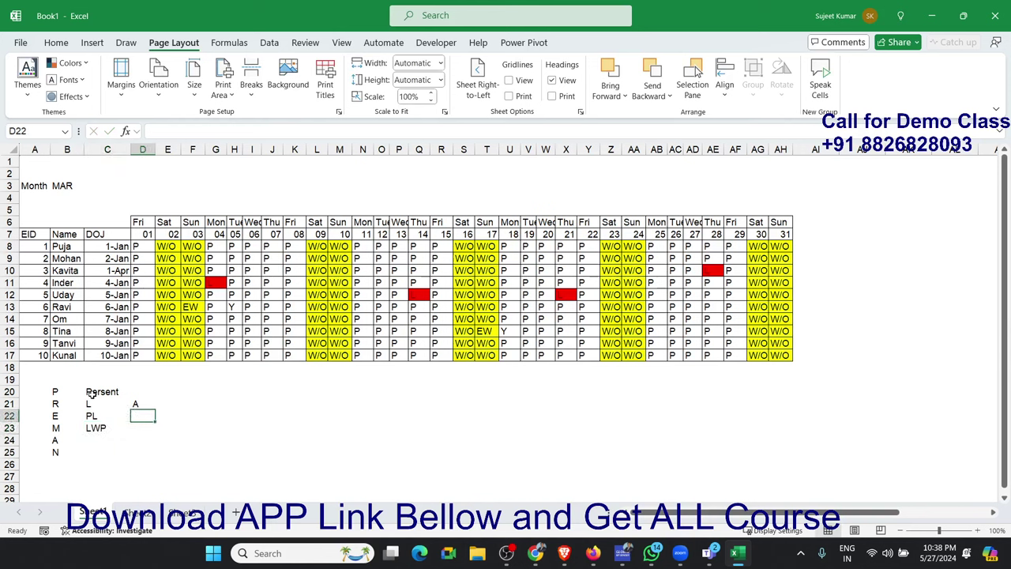
{"action": "type", "text": "NCNS"}
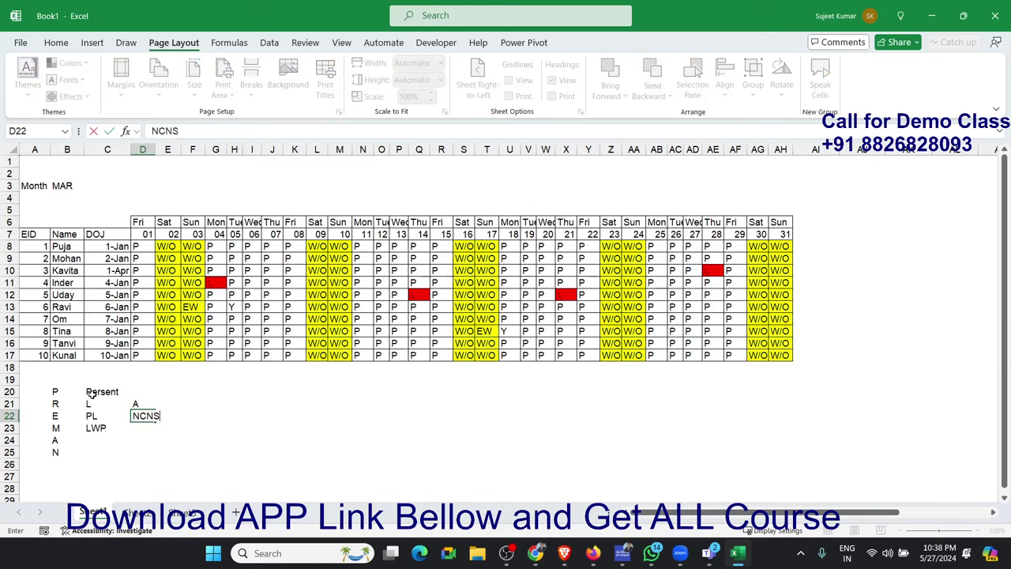
{"action": "key", "text": "Return"}
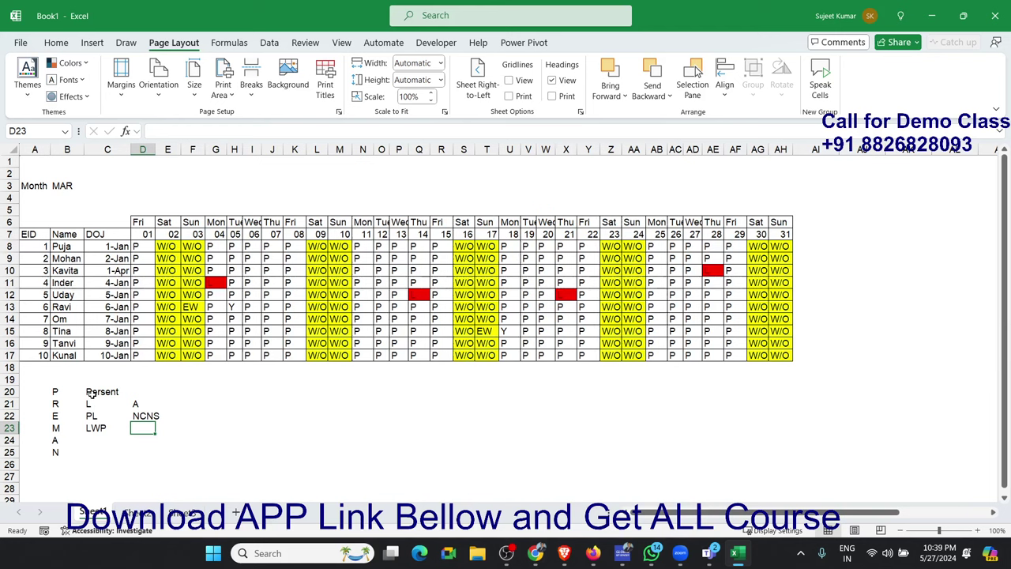
- Enter Y in D23 and Comp in D24 beneath NCNS
{"action": "type", "text": "Y"}
{"action": "key", "text": "Return"}
{"action": "type", "text": "Com"}
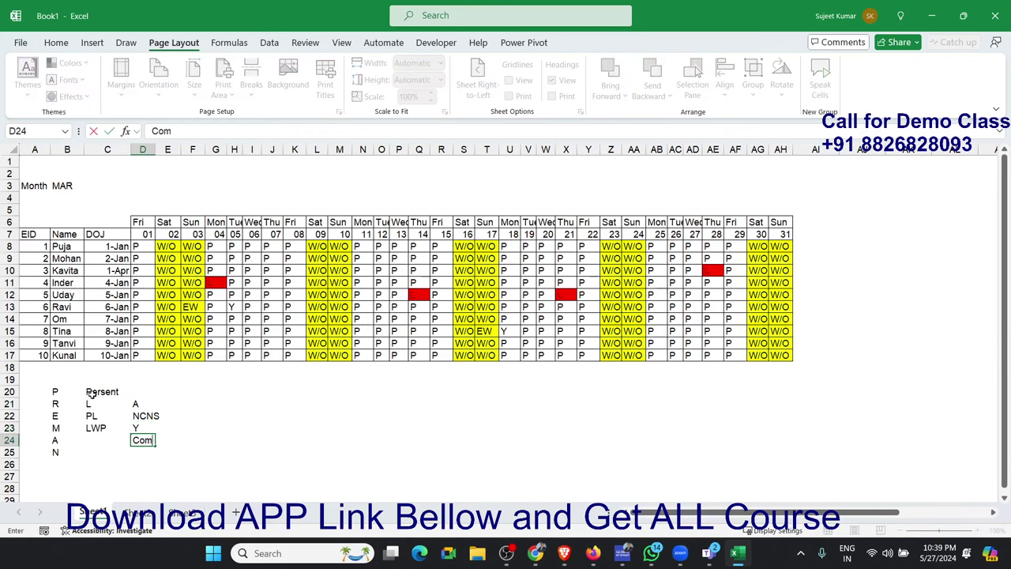
{"action": "type", "text": "p"}
{"action": "key", "text": "Return"}
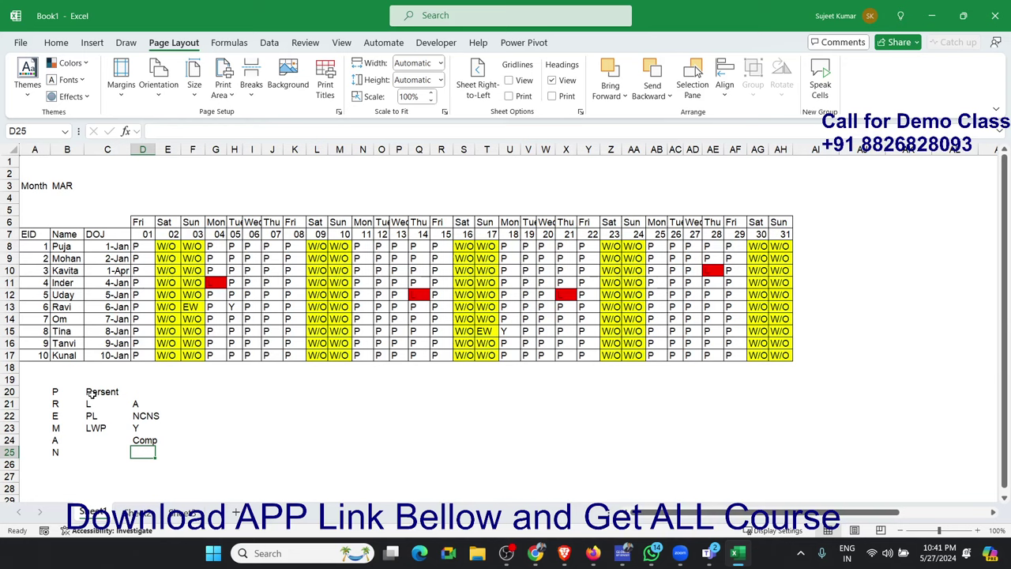
- Start saving the workbook and name it 10PM-ATT
{"action": "key", "text": "ctrl+s"}
{"action": "type", "text": "10"}
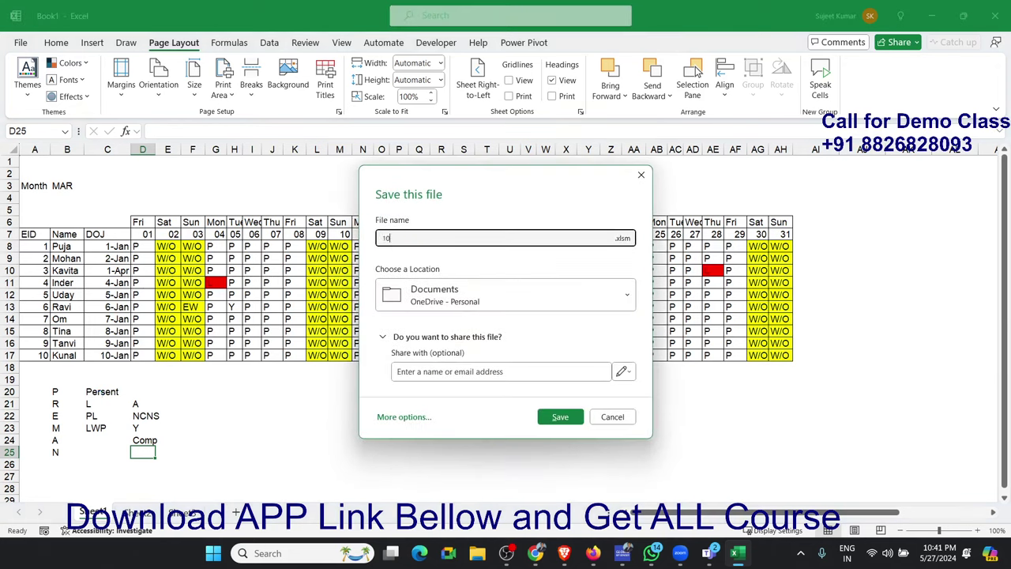
{"action": "type", "text": "PM-"}
{"action": "type", "text": "AR"}
{"action": "key", "text": "BackSpace"}
{"action": "type", "text": "TT"}
{"action": "left_click", "coordinate": [403, 419]}
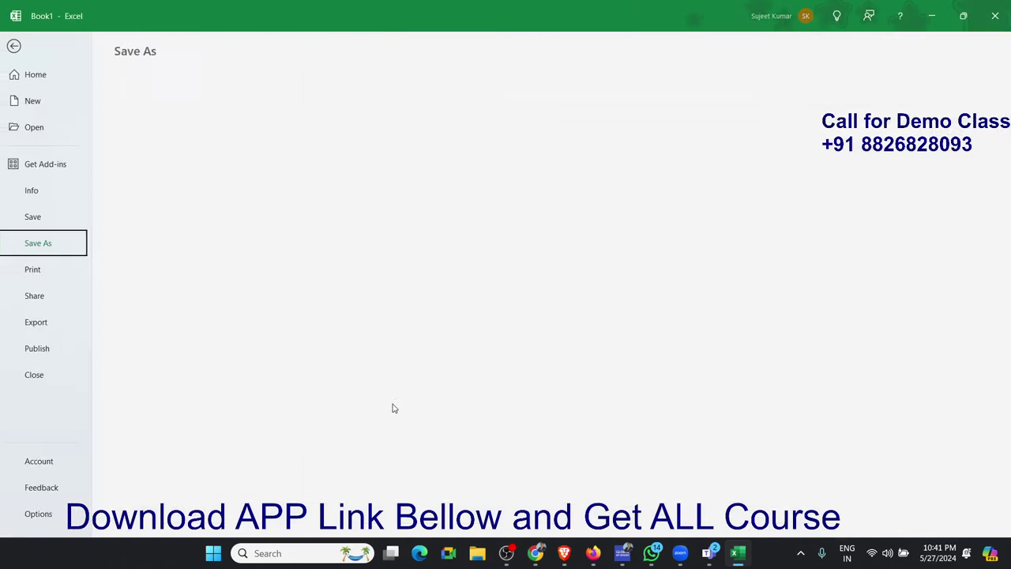
- Choose the APP_Rec (D:) drive, pick the file format, and save
{"action": "left_click", "coordinate": [168, 510]}
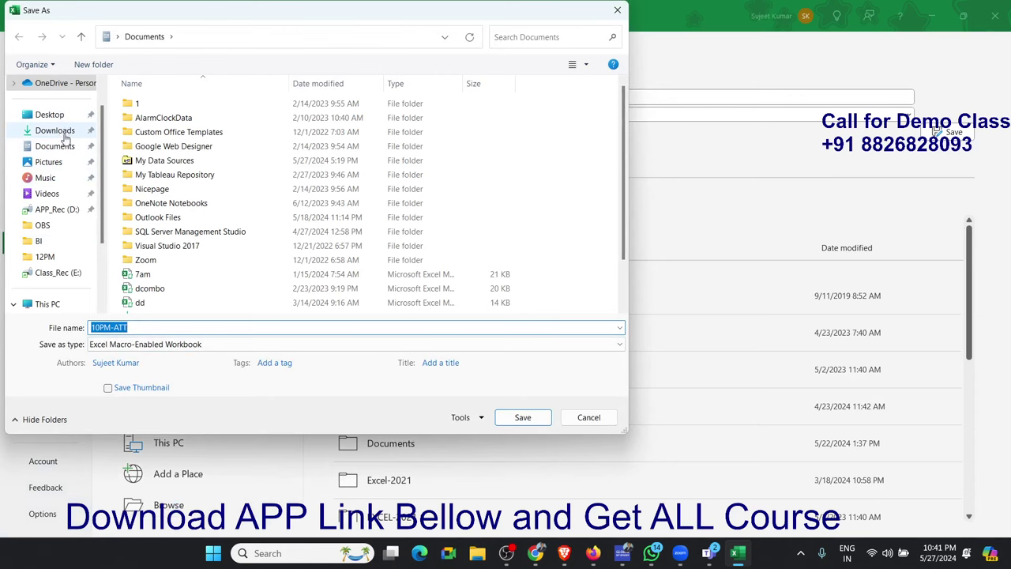
{"action": "left_click", "coordinate": [64, 131]}
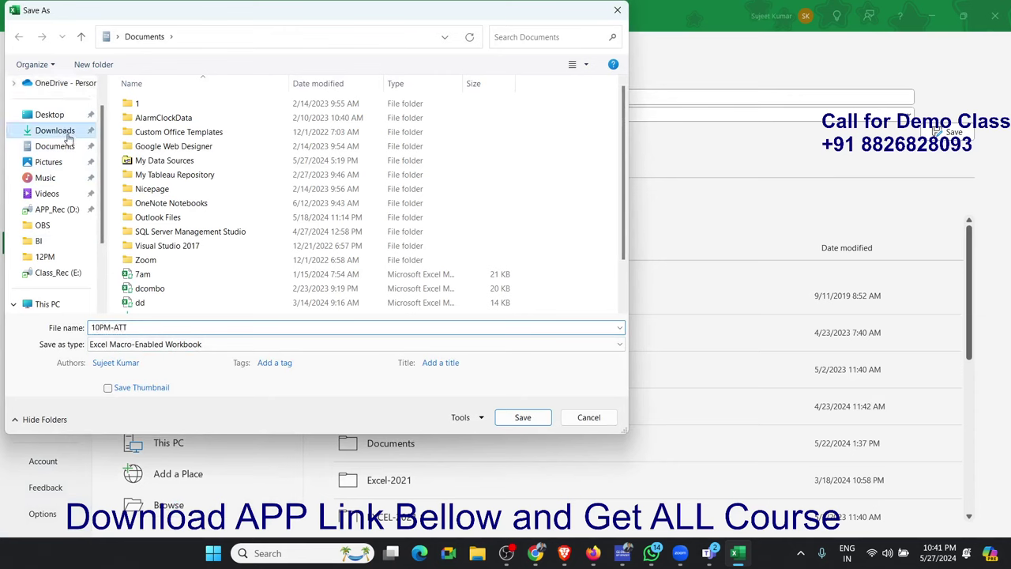
{"action": "left_click", "coordinate": [61, 209]}
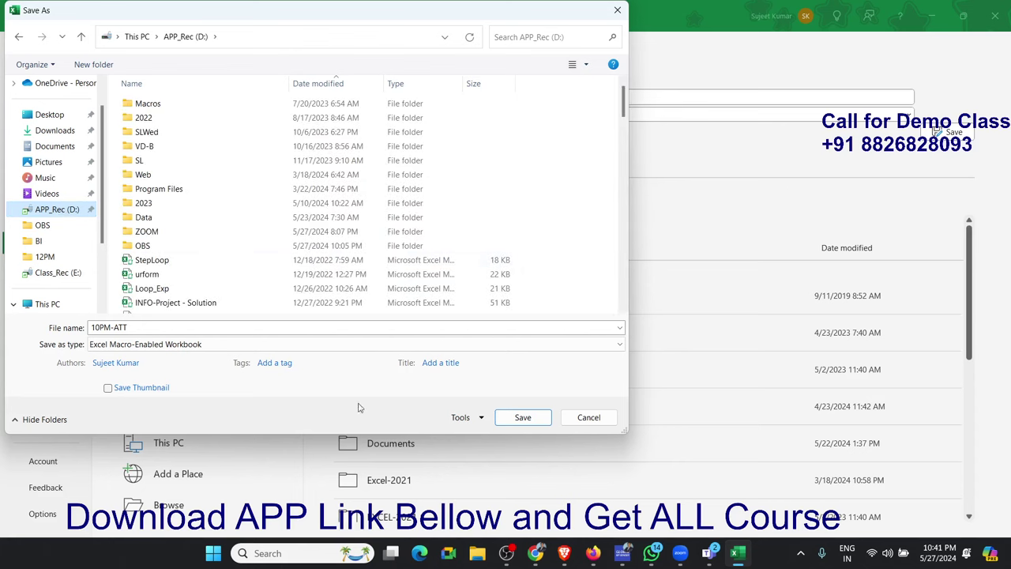
{"action": "left_click", "coordinate": [316, 345]}
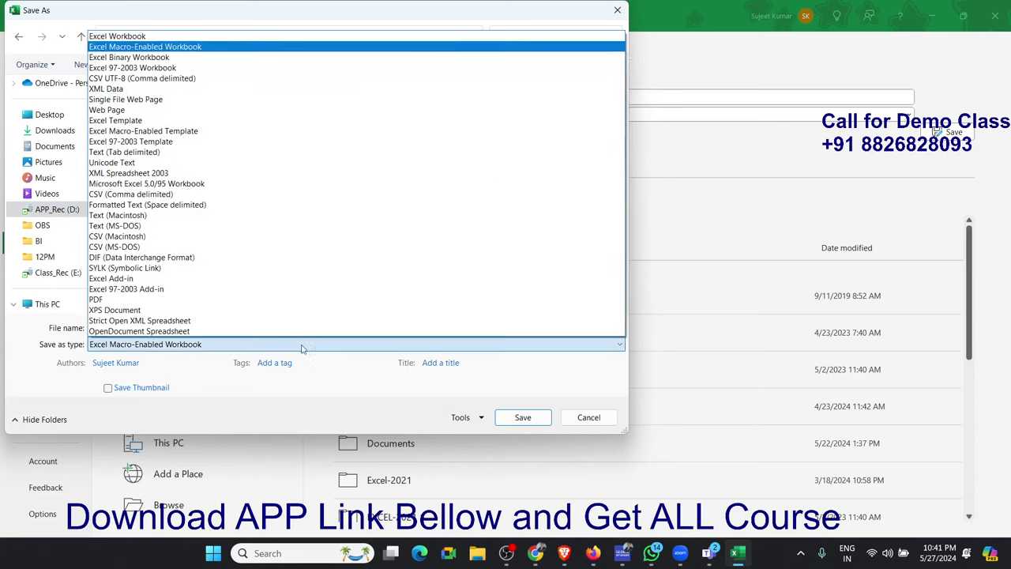
{"action": "left_click", "coordinate": [174, 36]}
{"action": "left_click", "coordinate": [518, 417]}
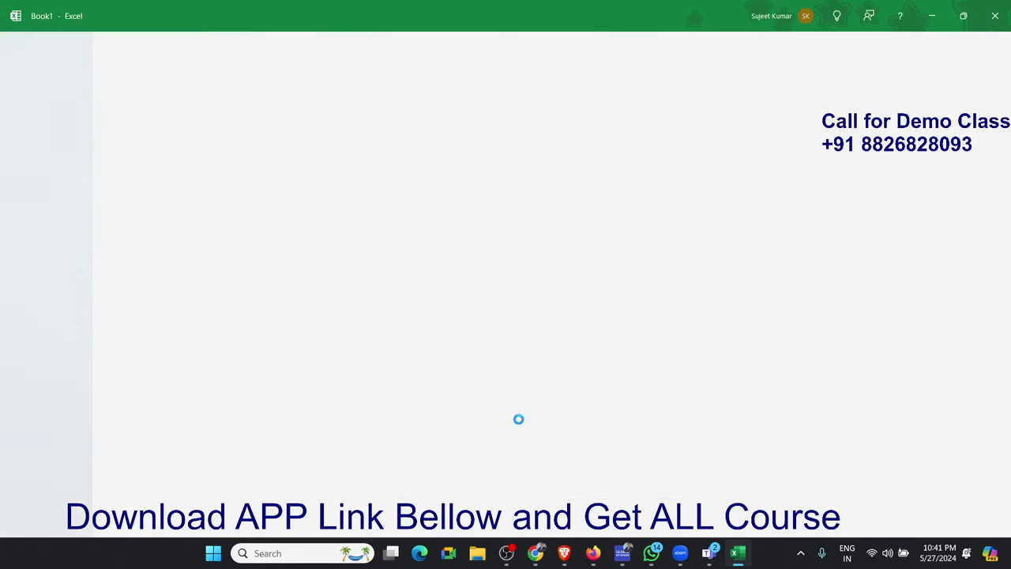